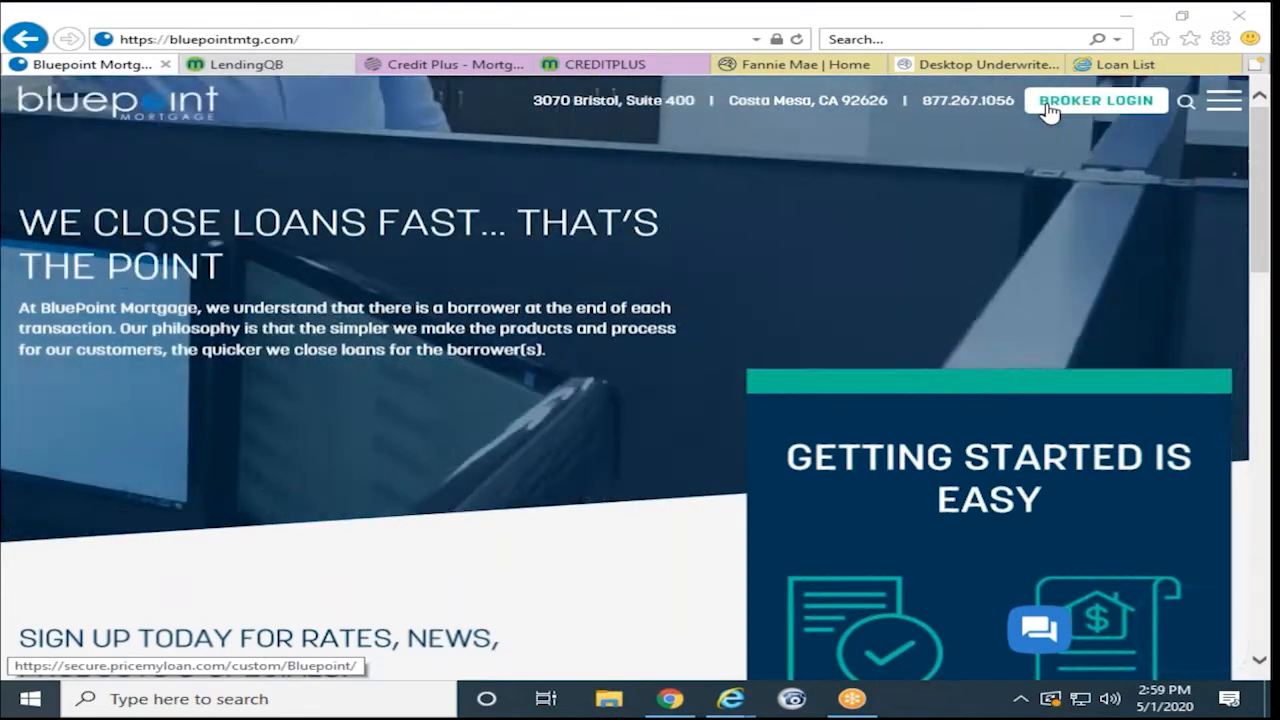
- Log in to the Bluepoint broker portal, skipping security questions, and reach the Loans pipeline
click(1048, 104)
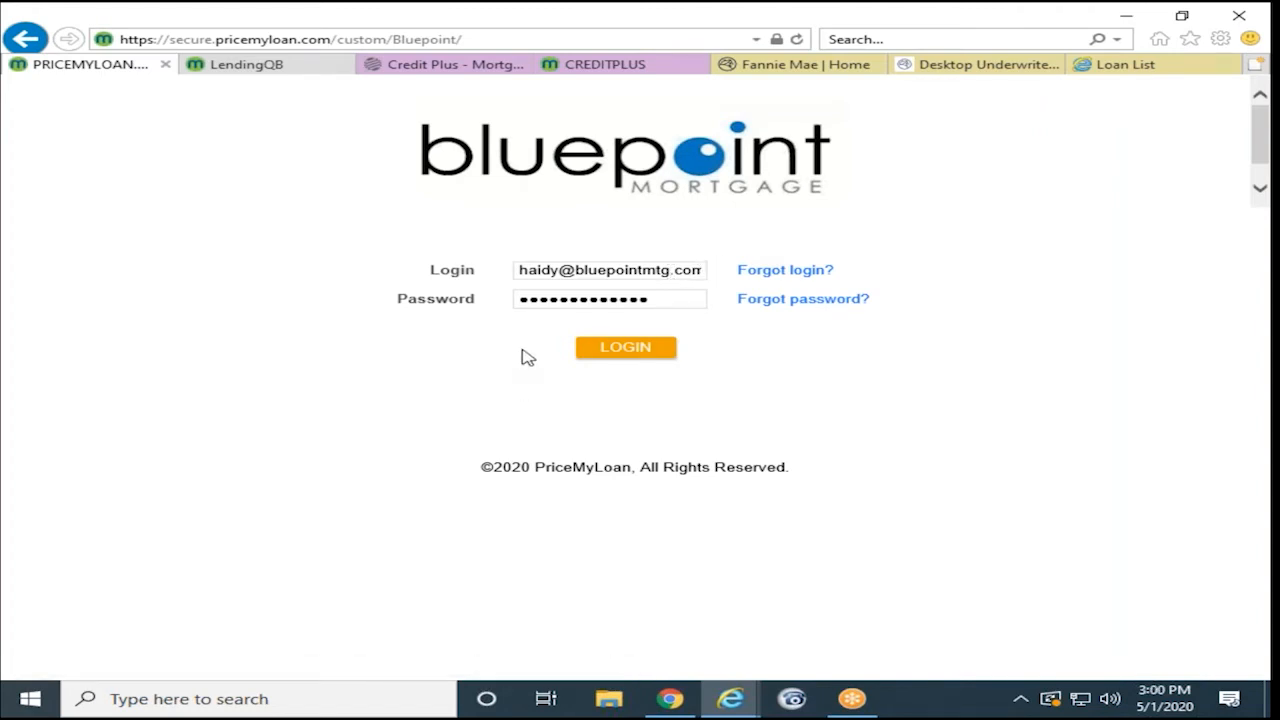
click(592, 352)
click(396, 568)
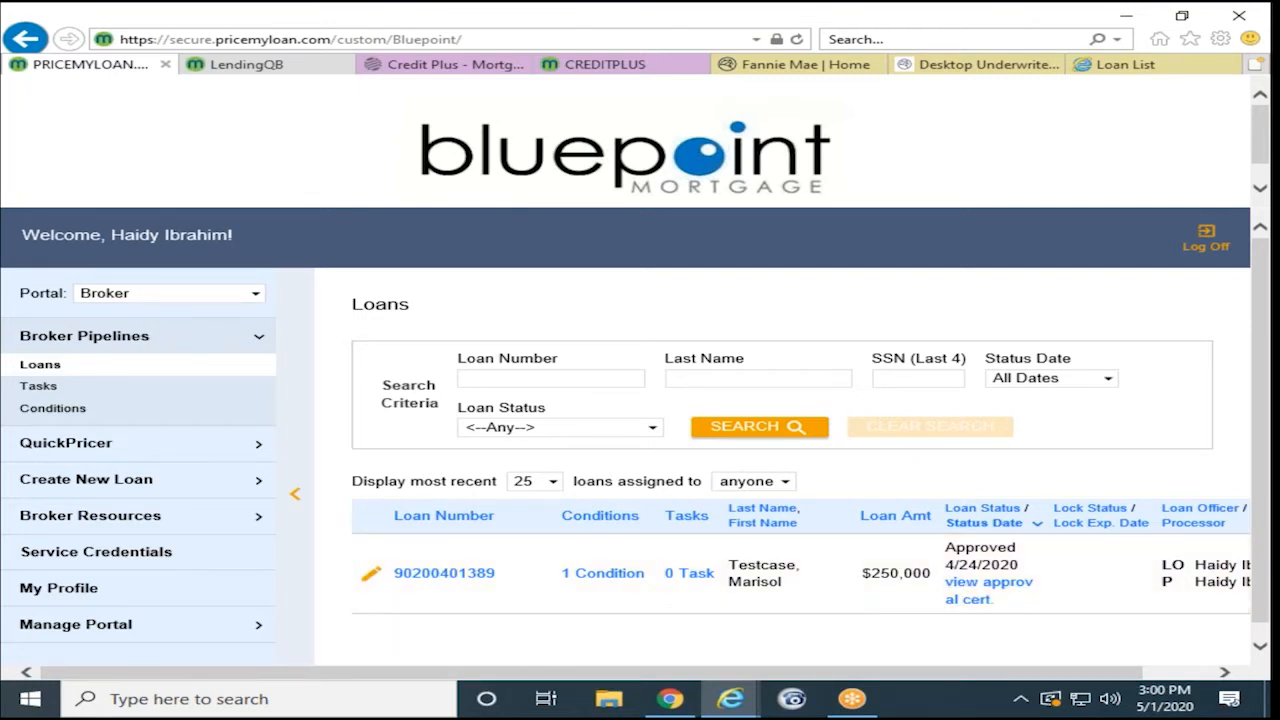
click(80, 450)
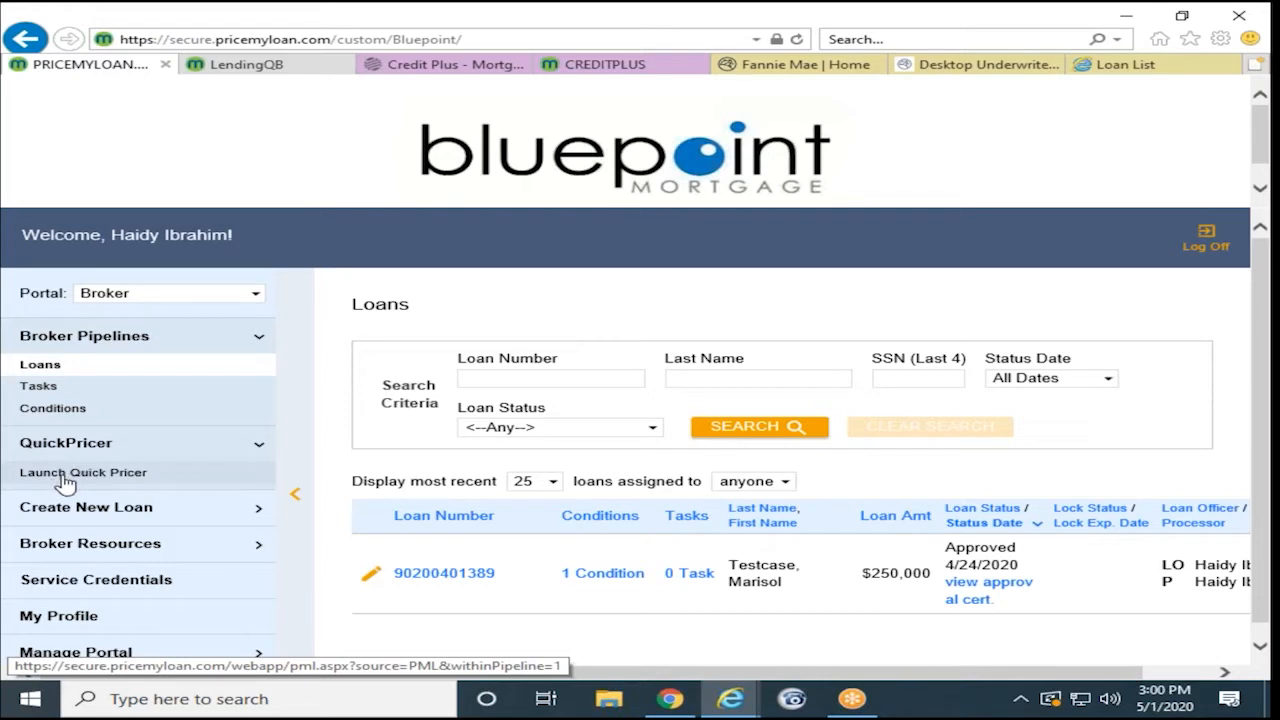
- Launch the Quick Pricer, review its blank property and loan fields, and expand Create New Loan
click(64, 482)
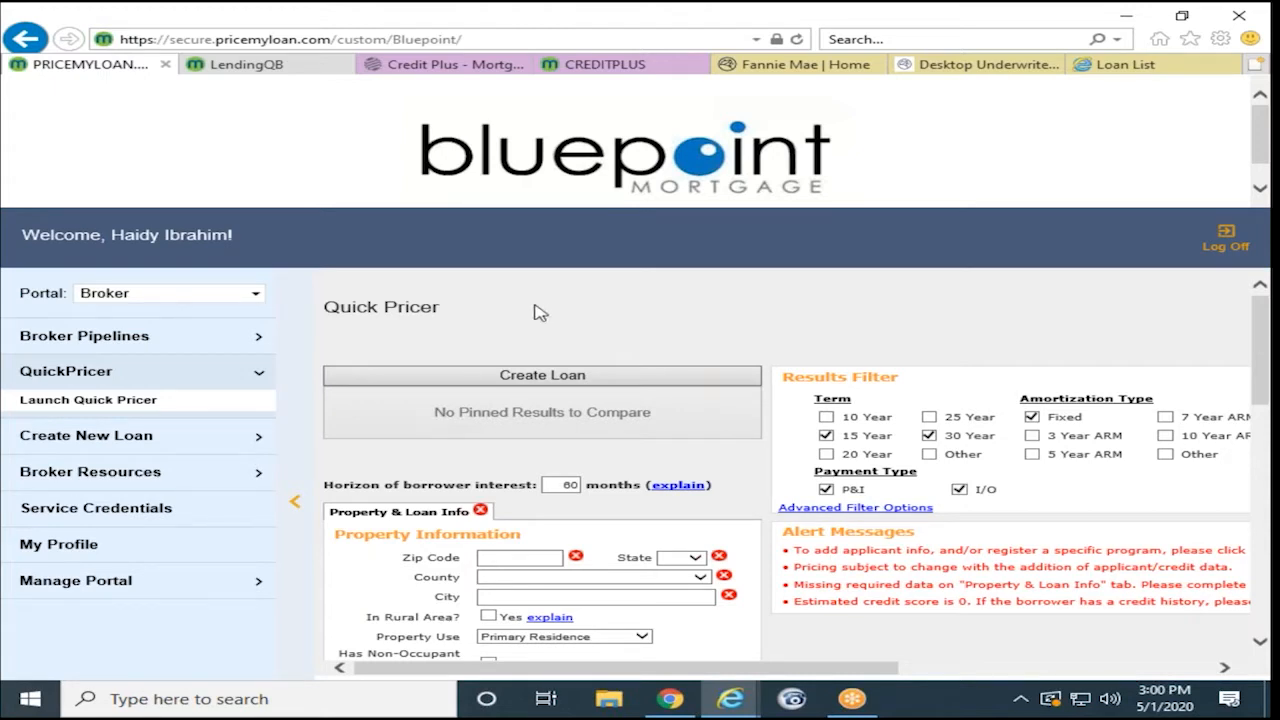
scroll(537, 310, down, 3)
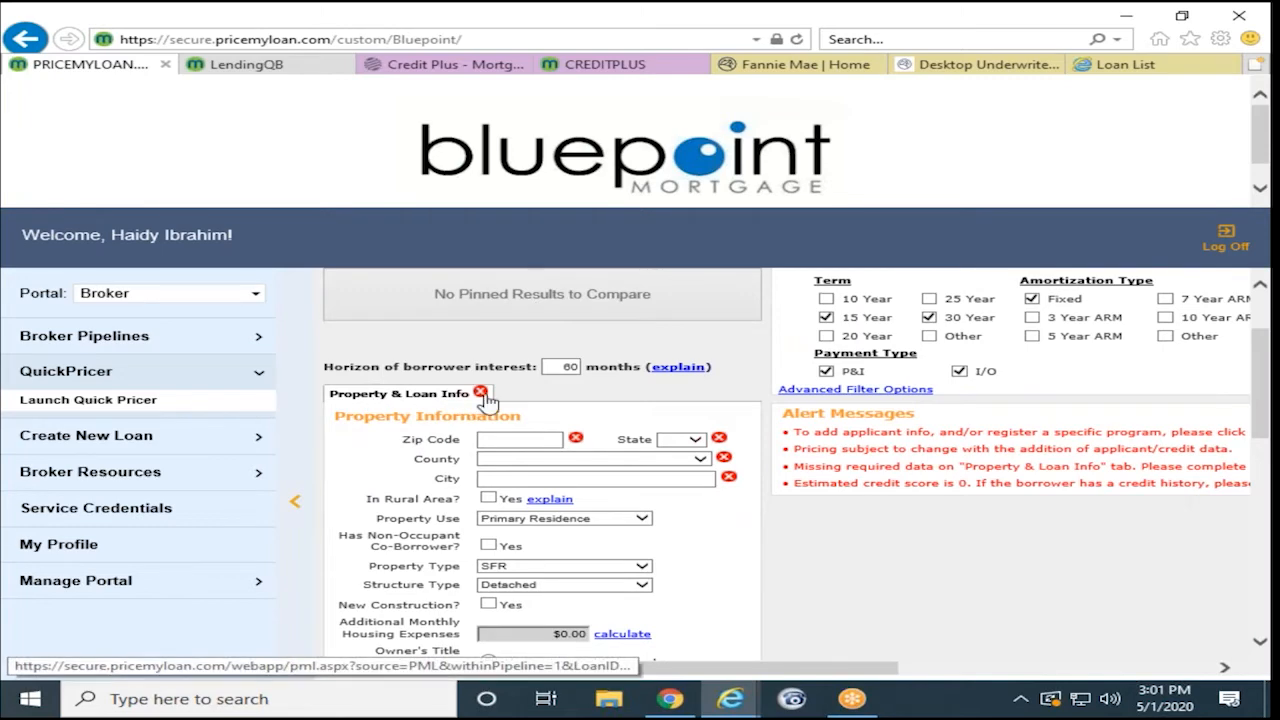
scroll(480, 400, down, 2)
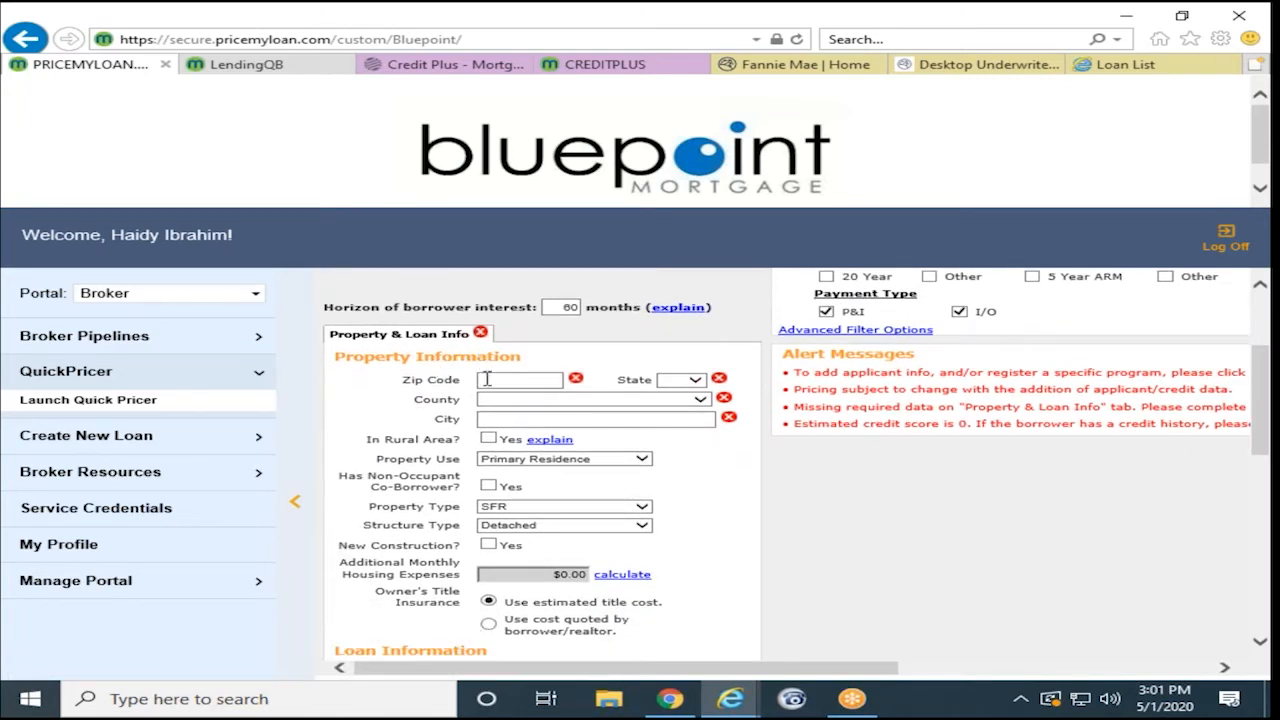
scroll(500, 530, down, 15)
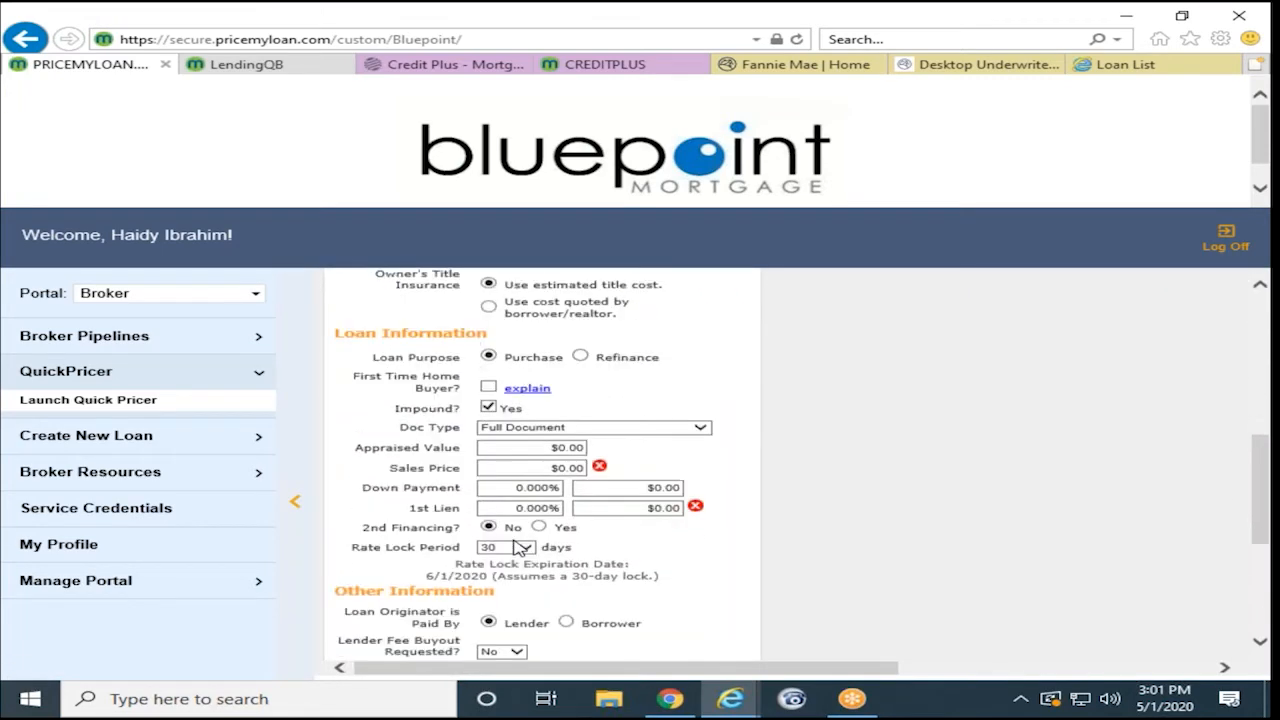
scroll(517, 547, down, 3)
scroll(510, 537, up, 10)
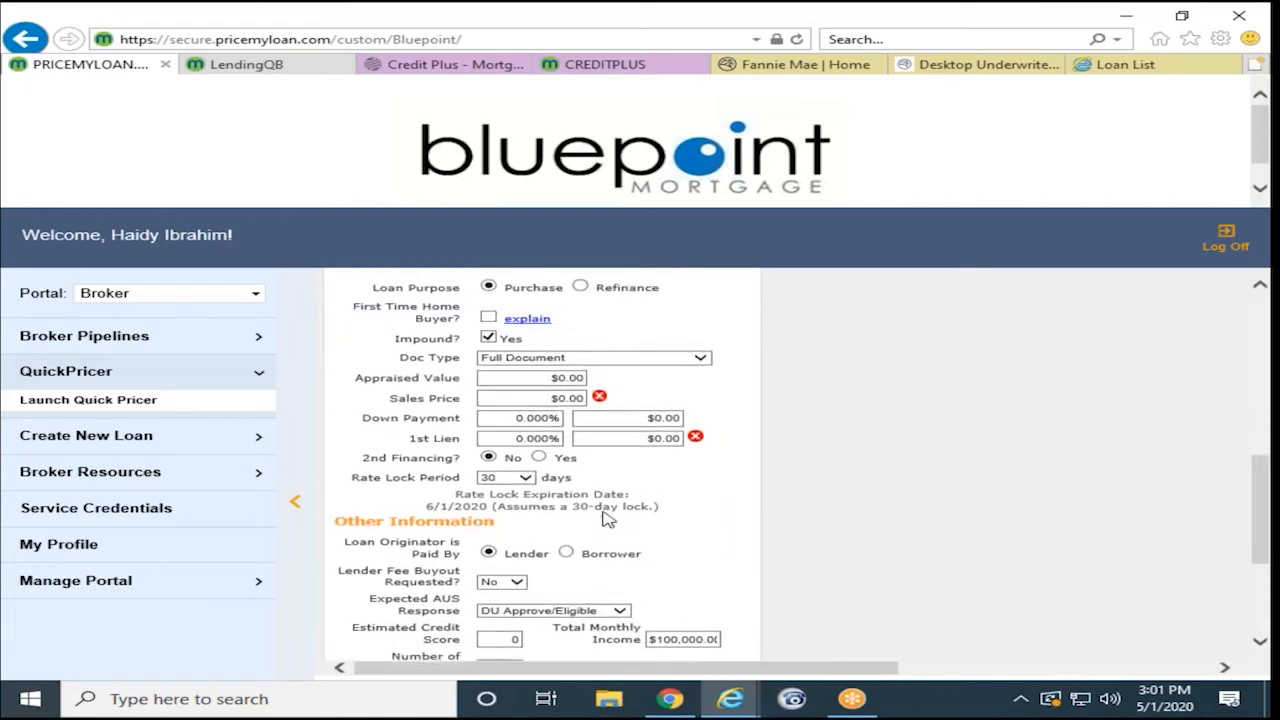
scroll(602, 516, up, 2)
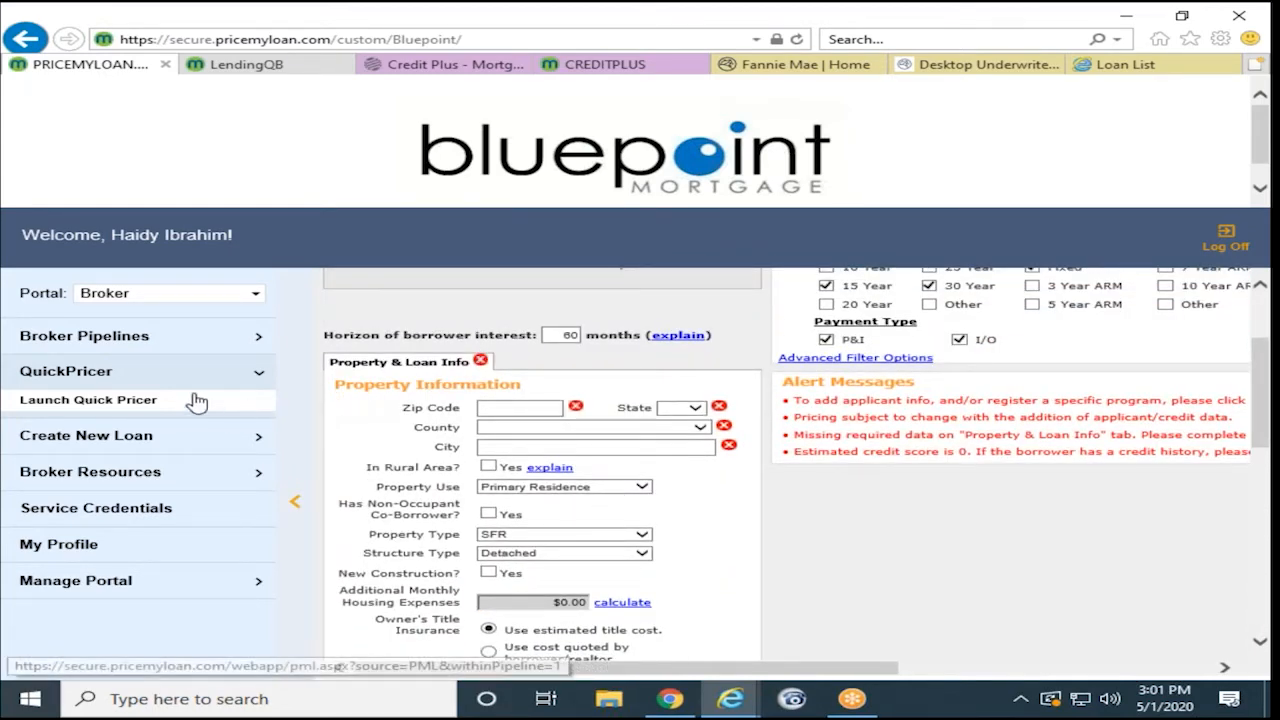
click(117, 441)
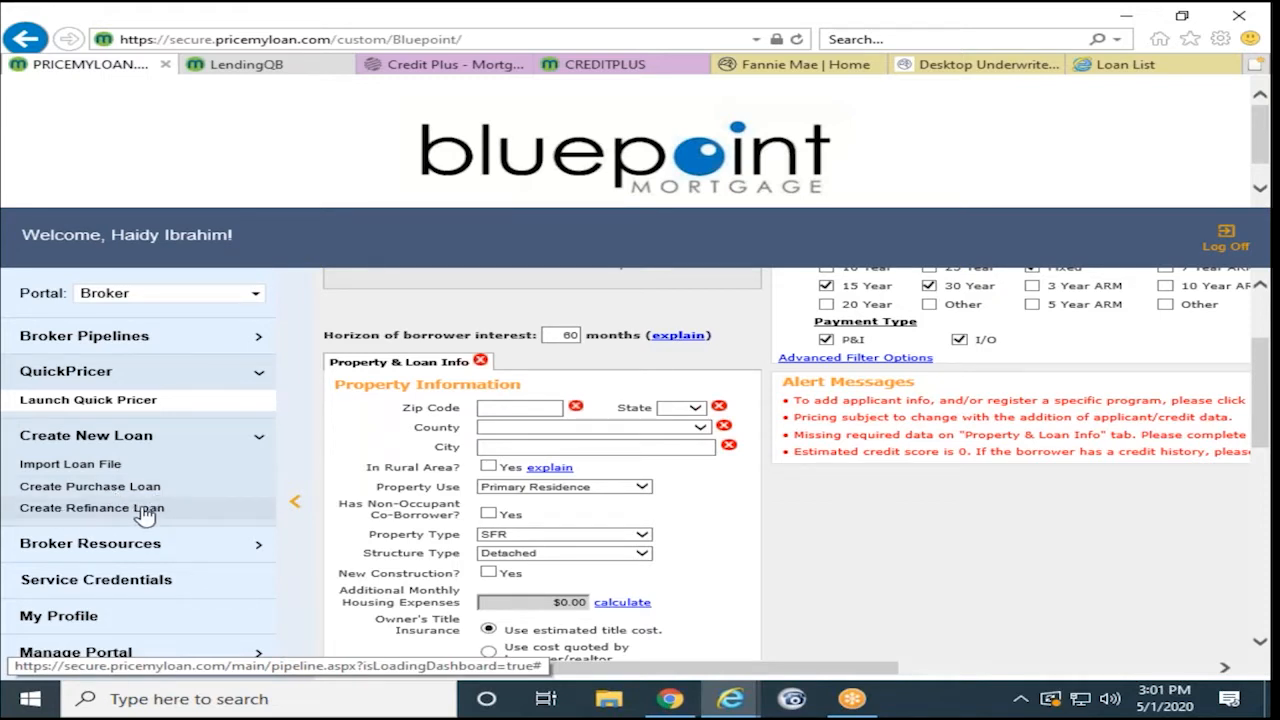
- Step through the Import Loan File and Create Purchase Loan pages to the Create Refinance Loan form
click(91, 466)
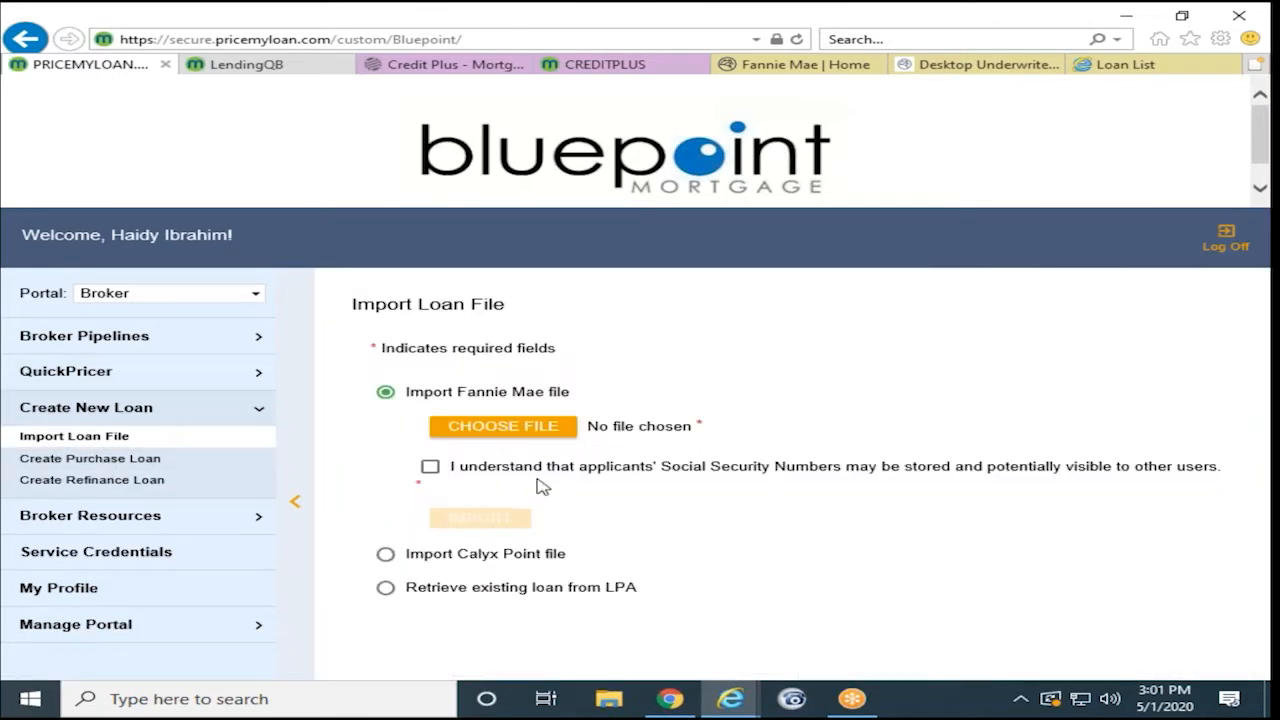
click(60, 459)
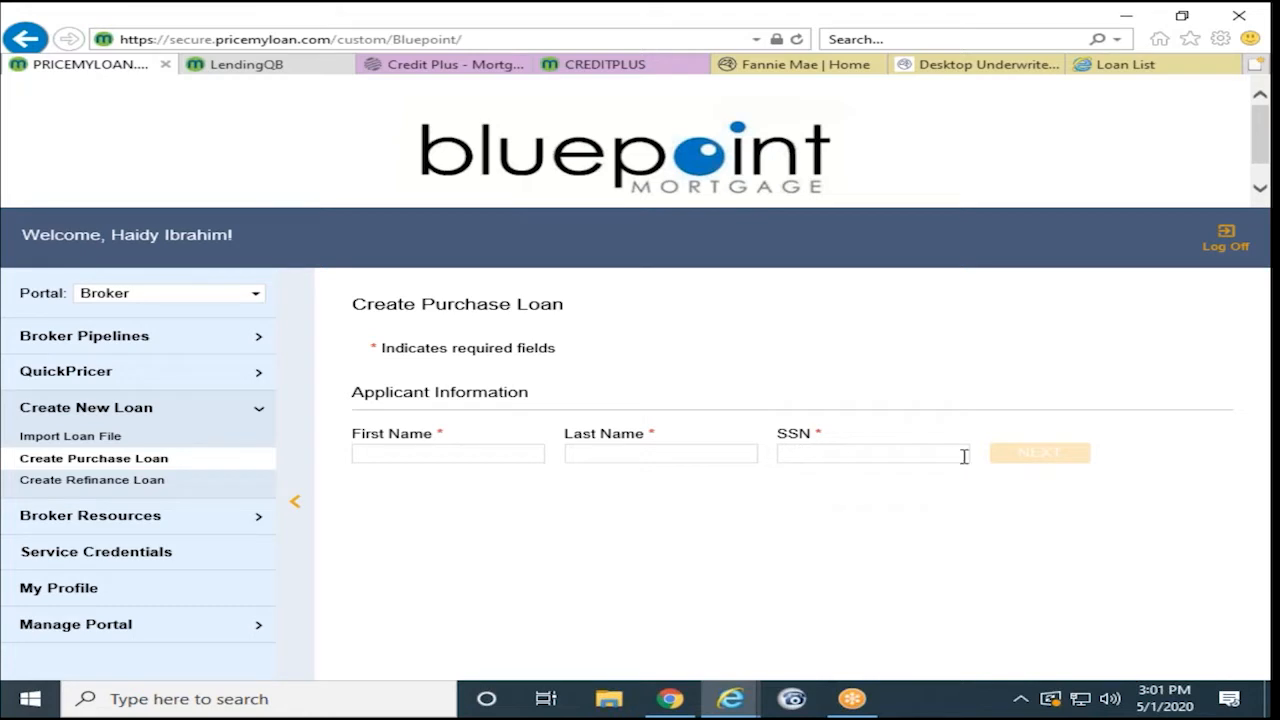
click(113, 490)
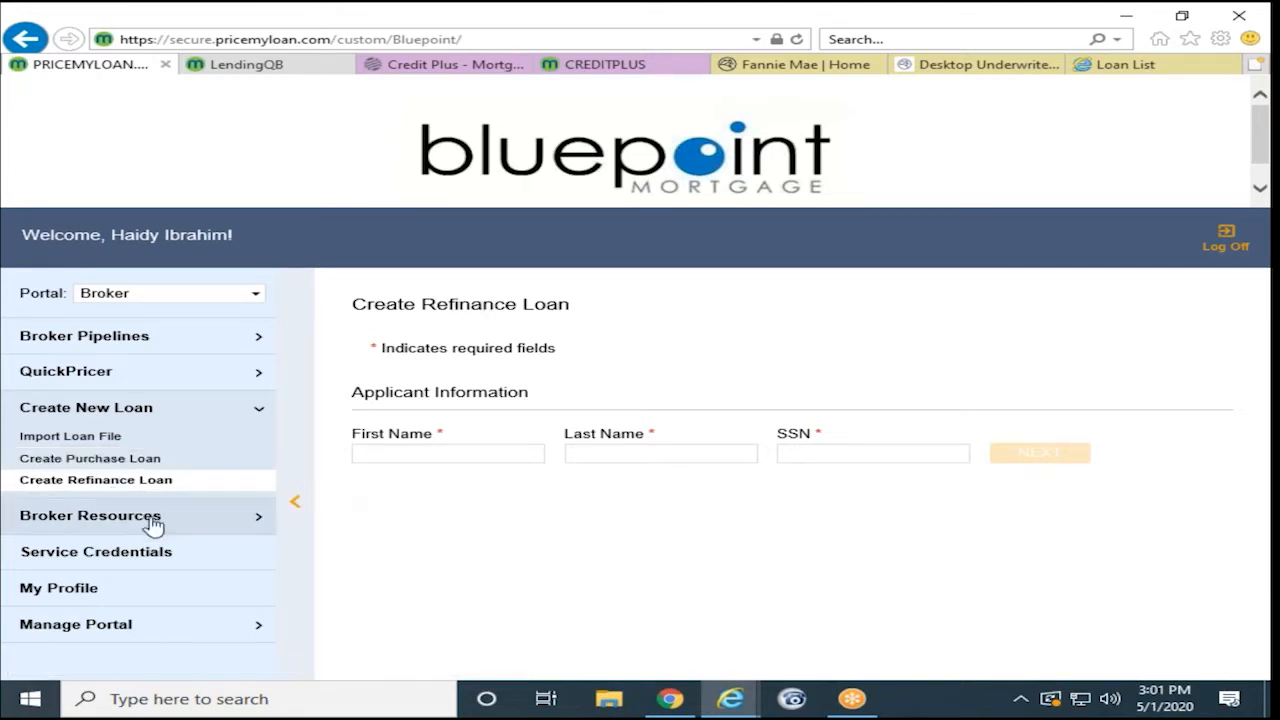
- Expand Broker Resources to list the Conventional, FHA and VA guideline categories
click(162, 515)
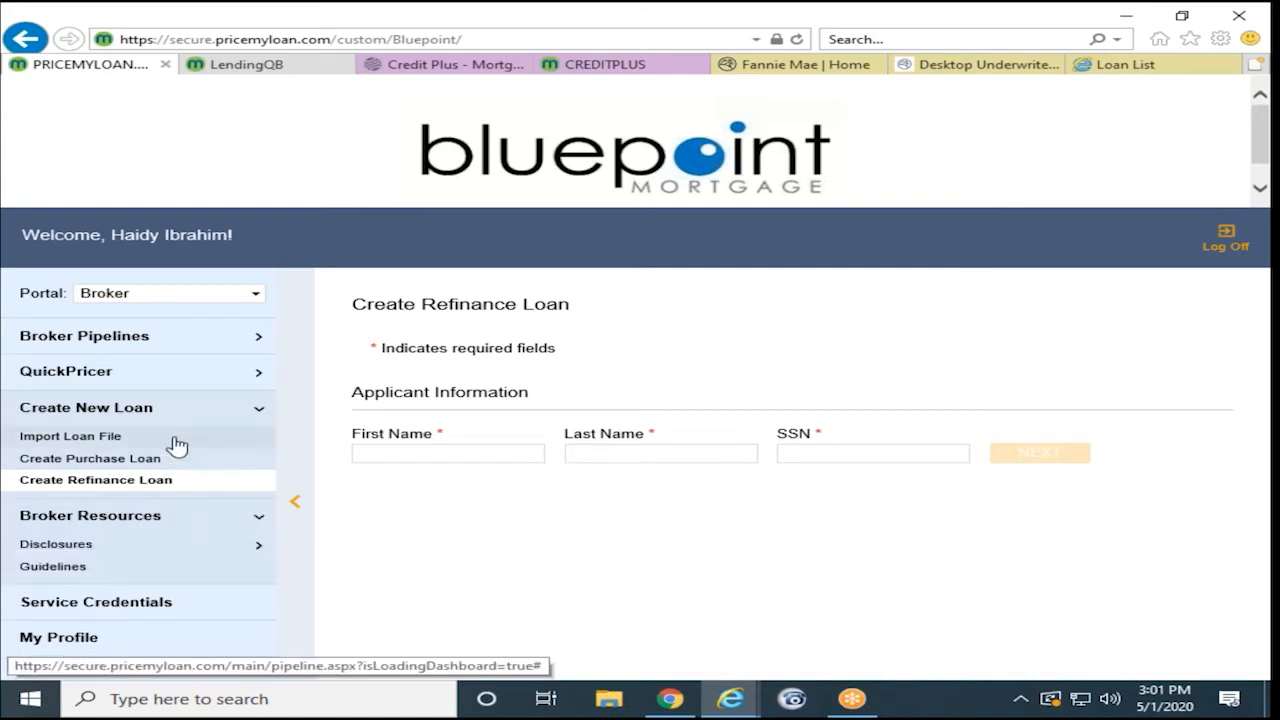
scroll(177, 445, down, 1)
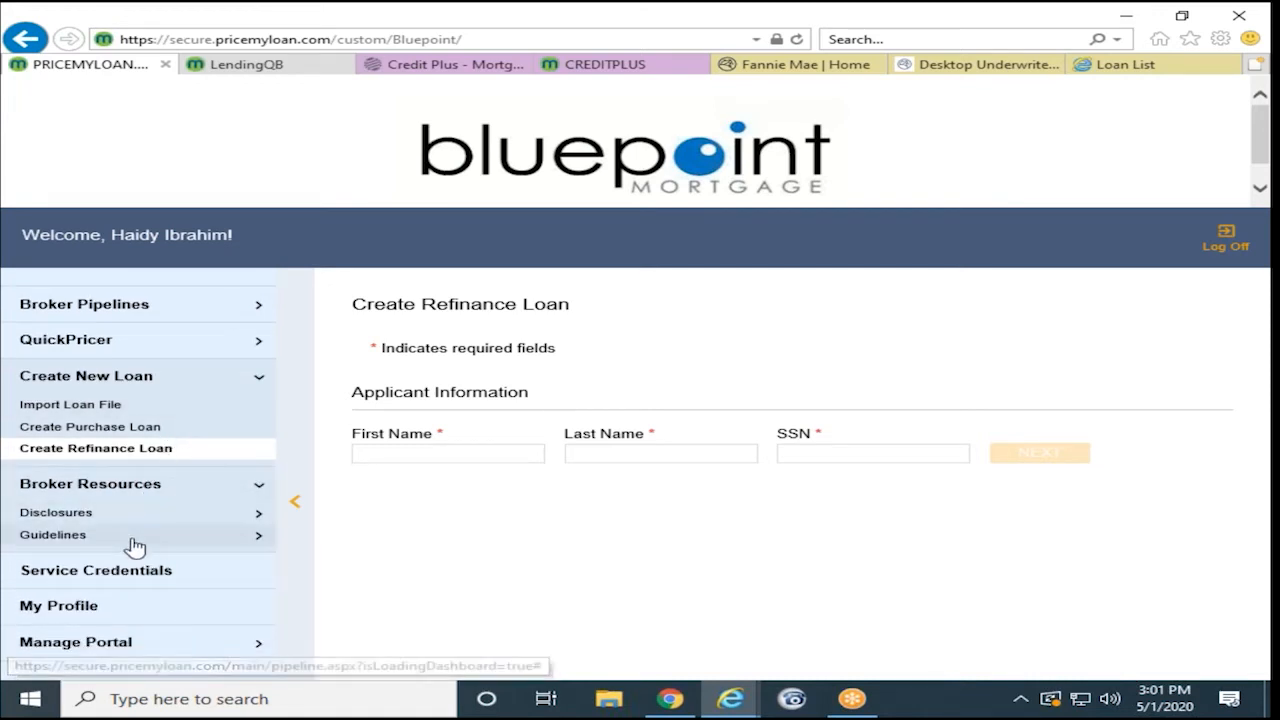
click(60, 536)
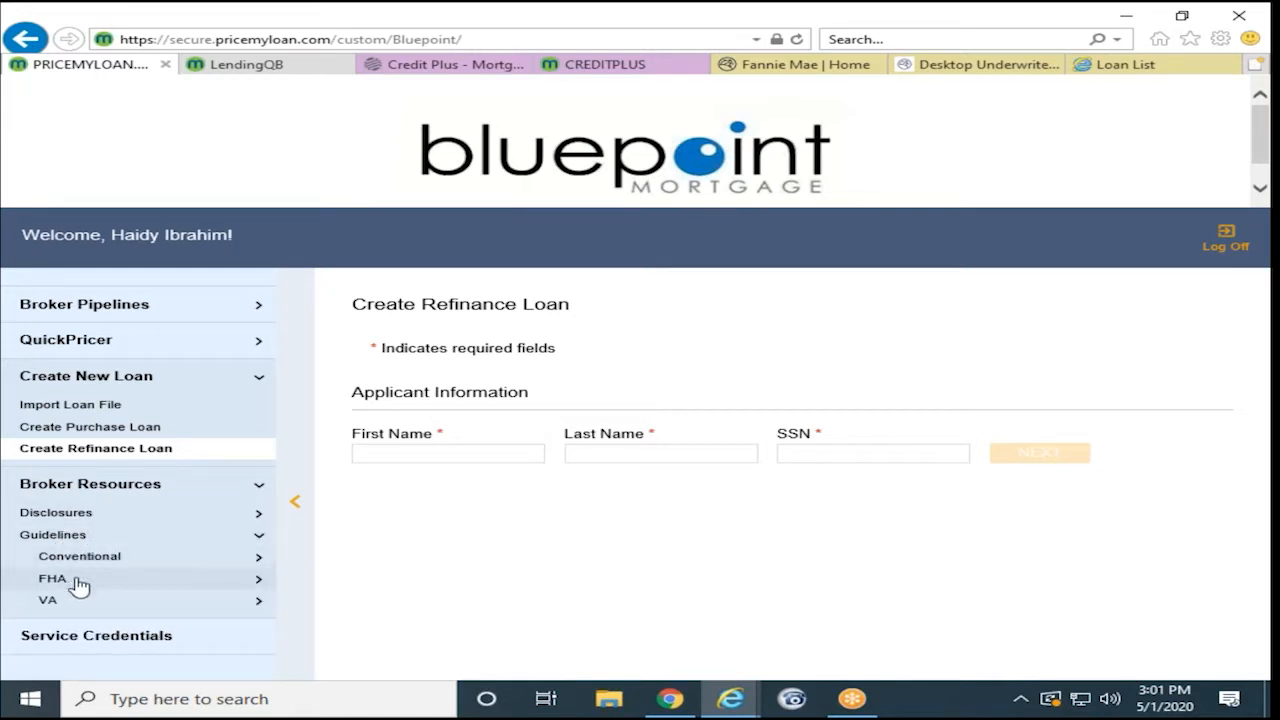
- Open the Conventional Guidelines PDF and scroll its Fannie Mae / Freddie Mac overlay matrices
click(103, 563)
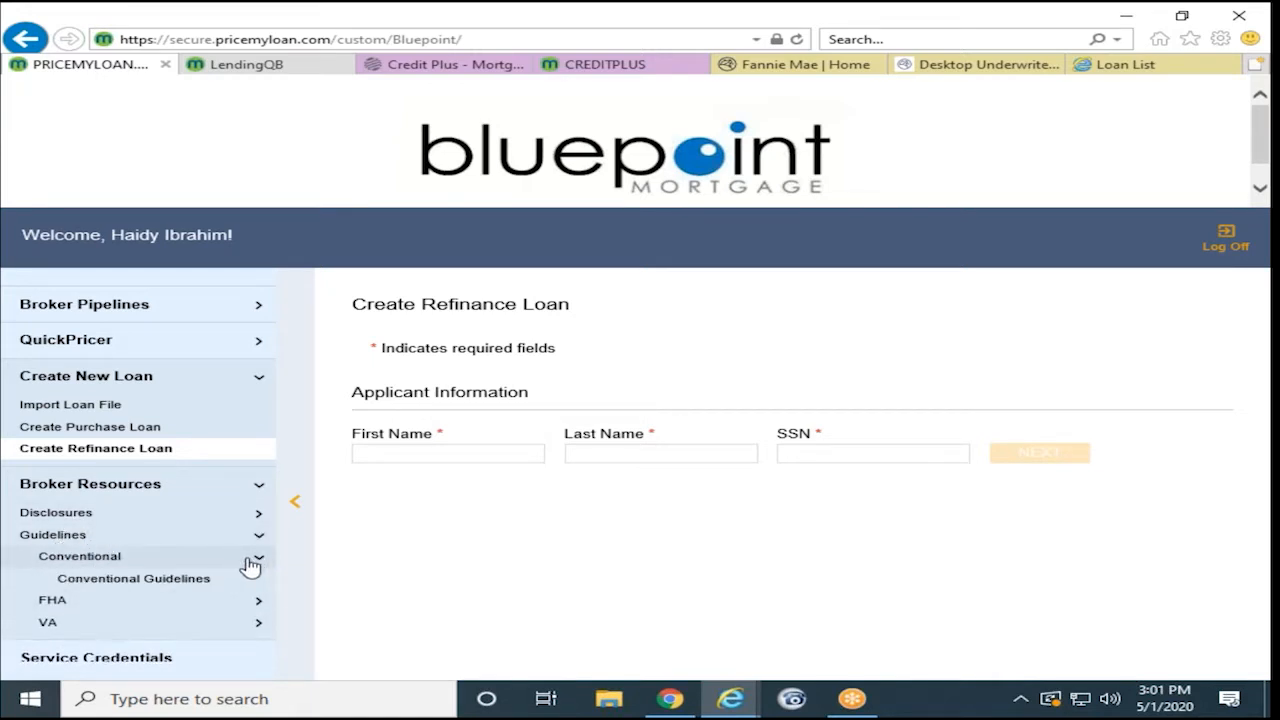
click(200, 584)
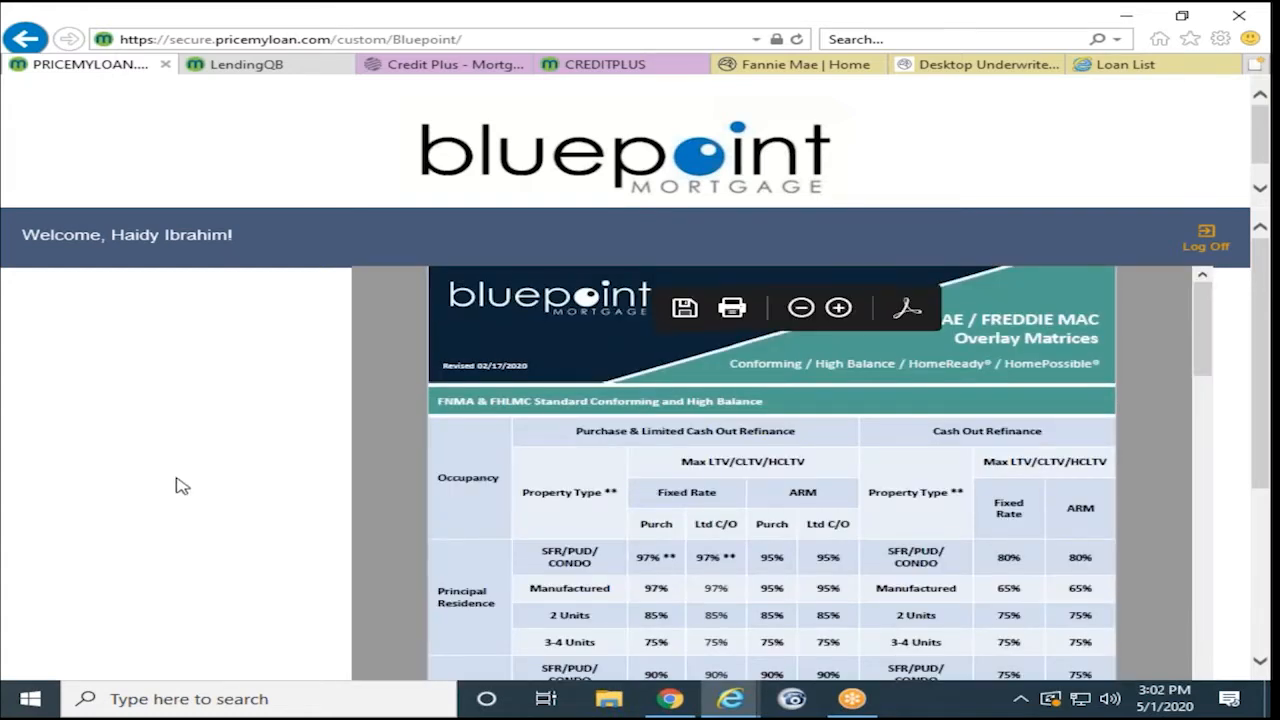
scroll(225, 438, down, 3)
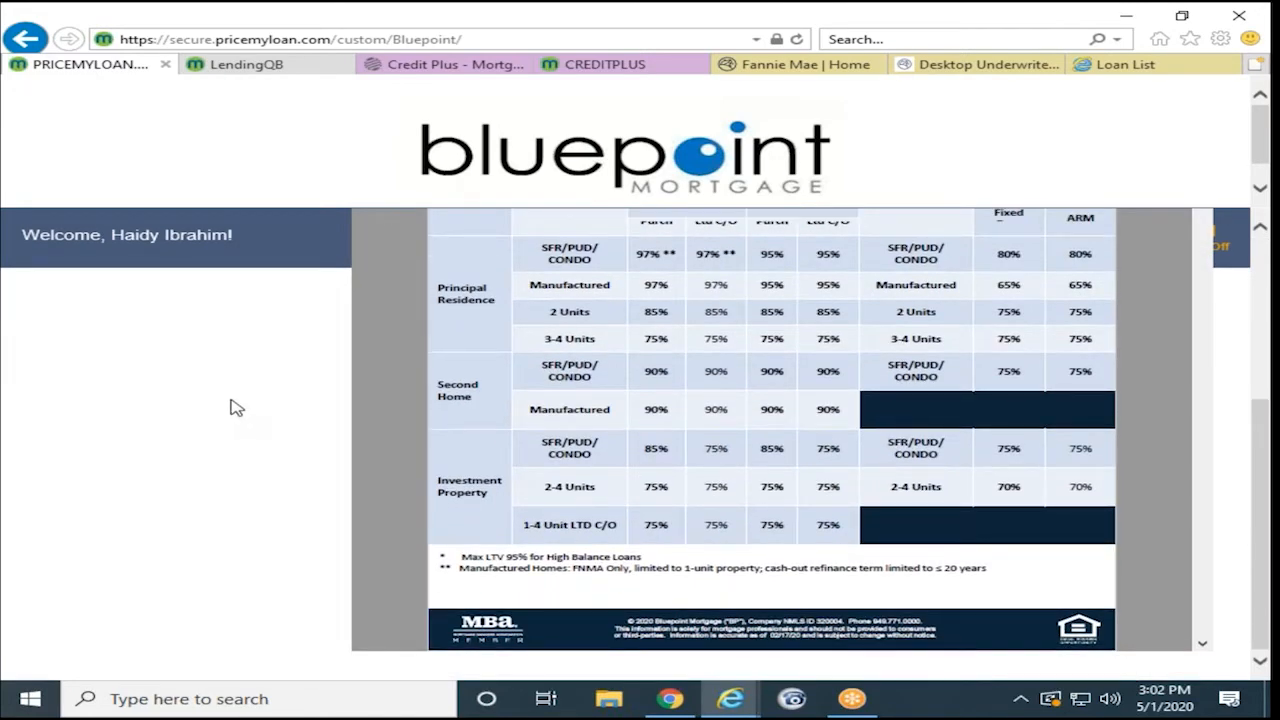
scroll(235, 400, up, 3)
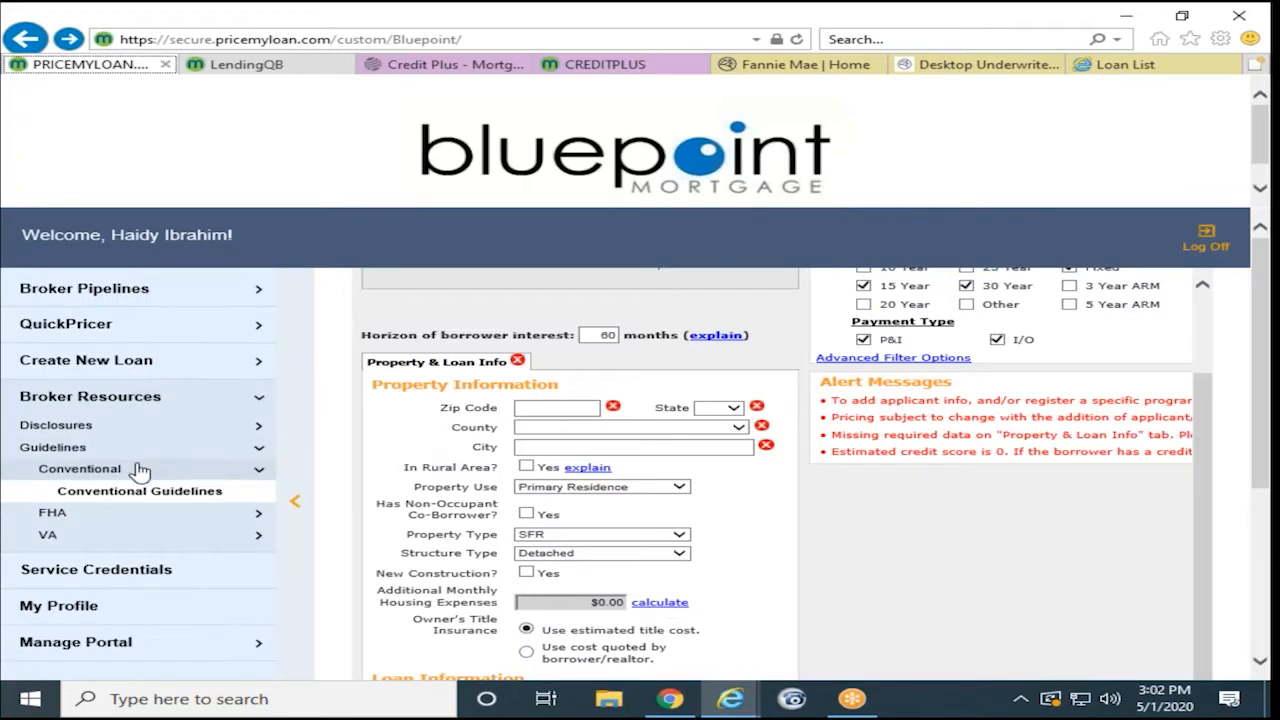
- Inspect the Desktop Originator service credential without adding one, then open Manage Portal > Manage Users
click(118, 572)
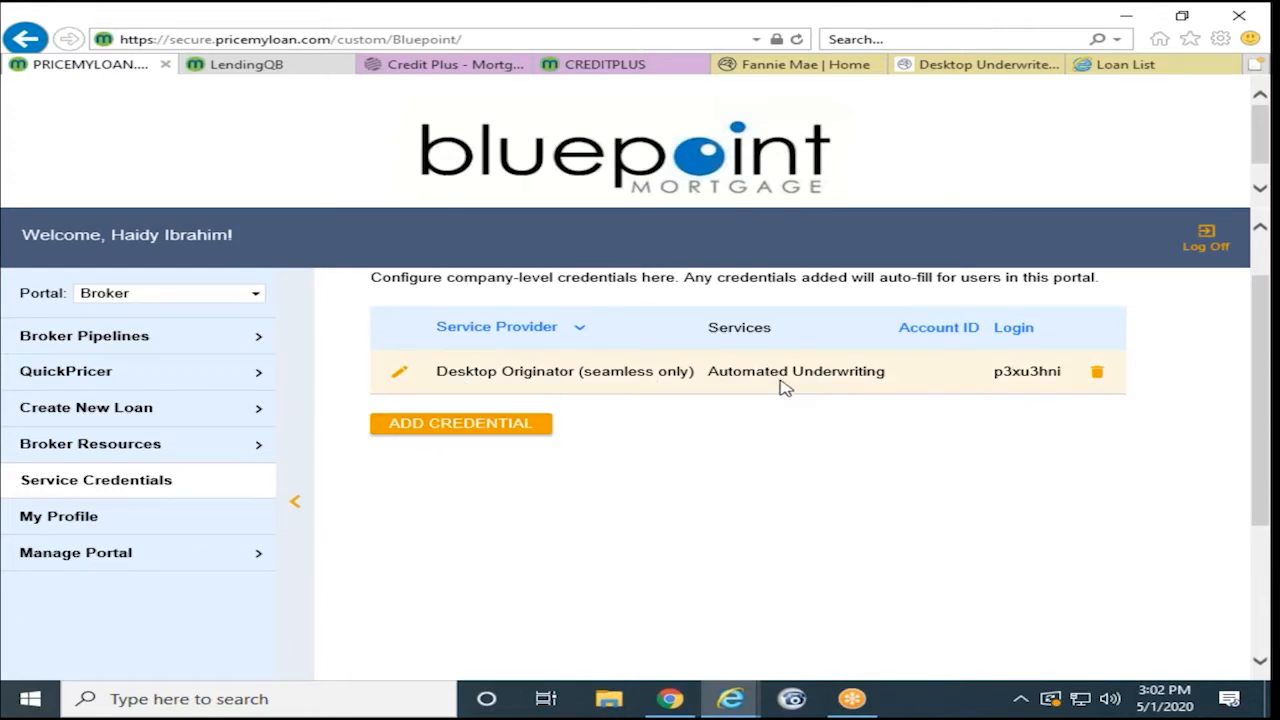
click(455, 428)
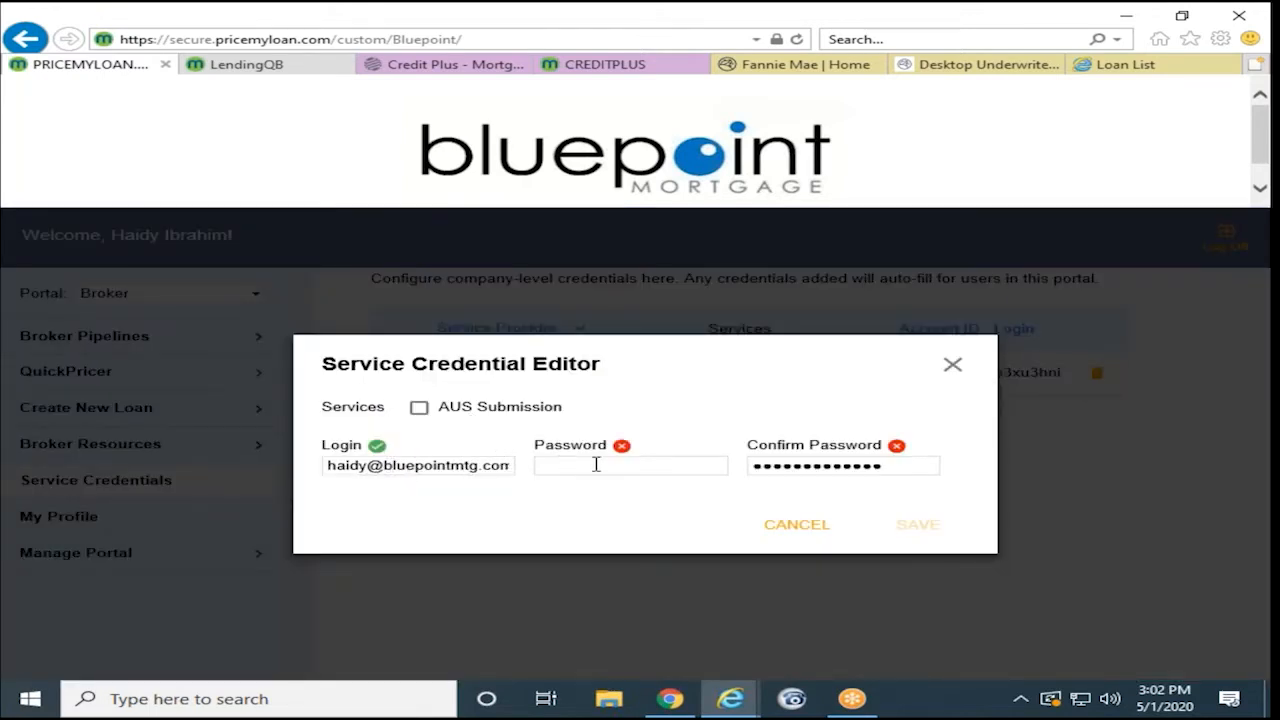
click(955, 365)
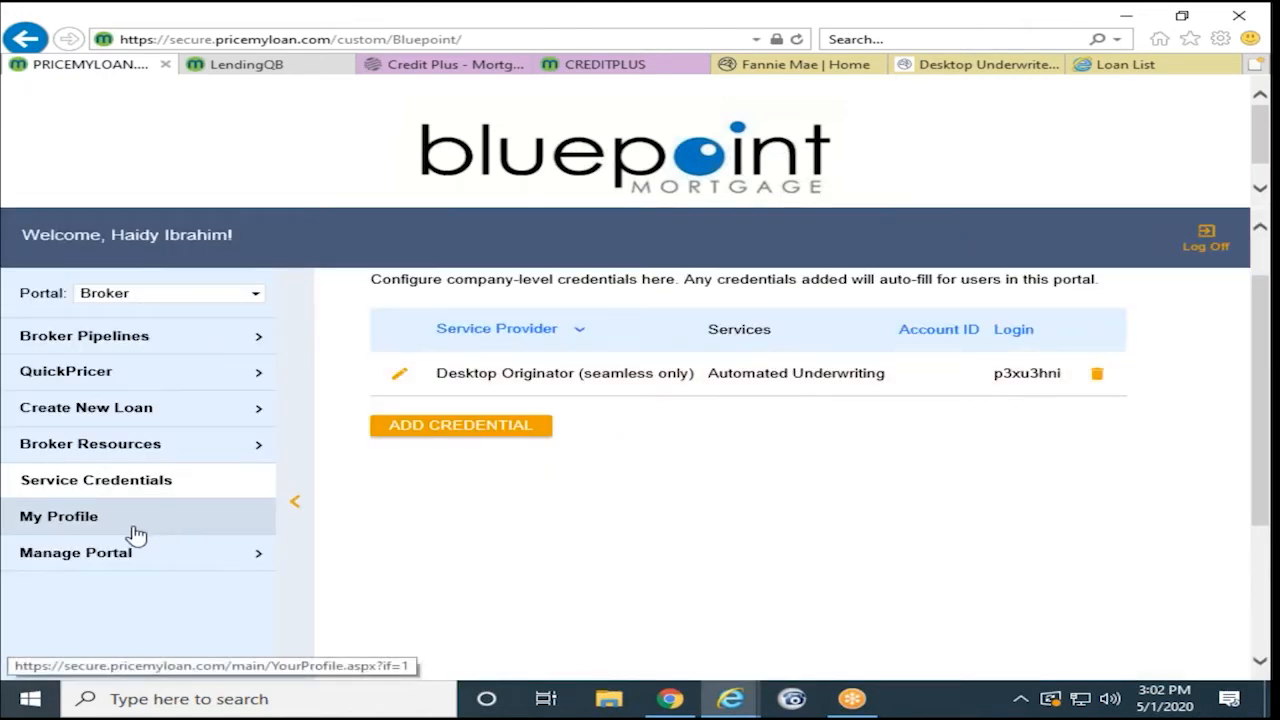
click(99, 563)
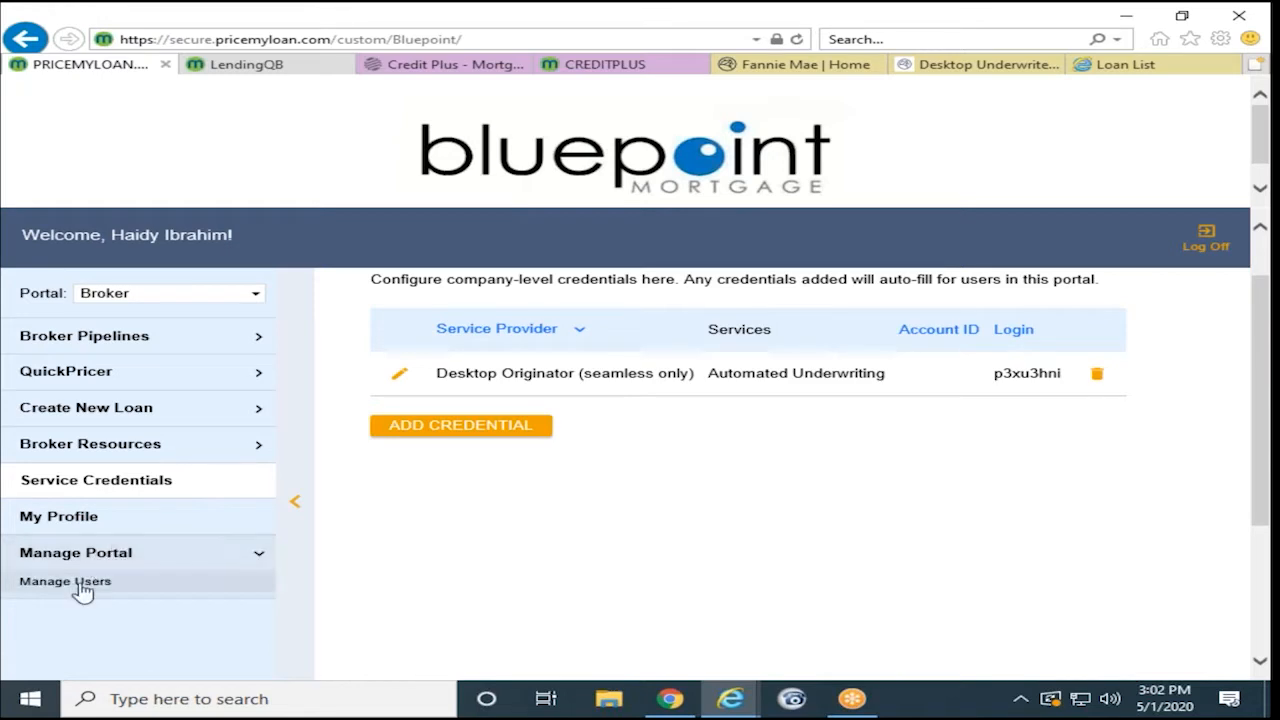
click(79, 583)
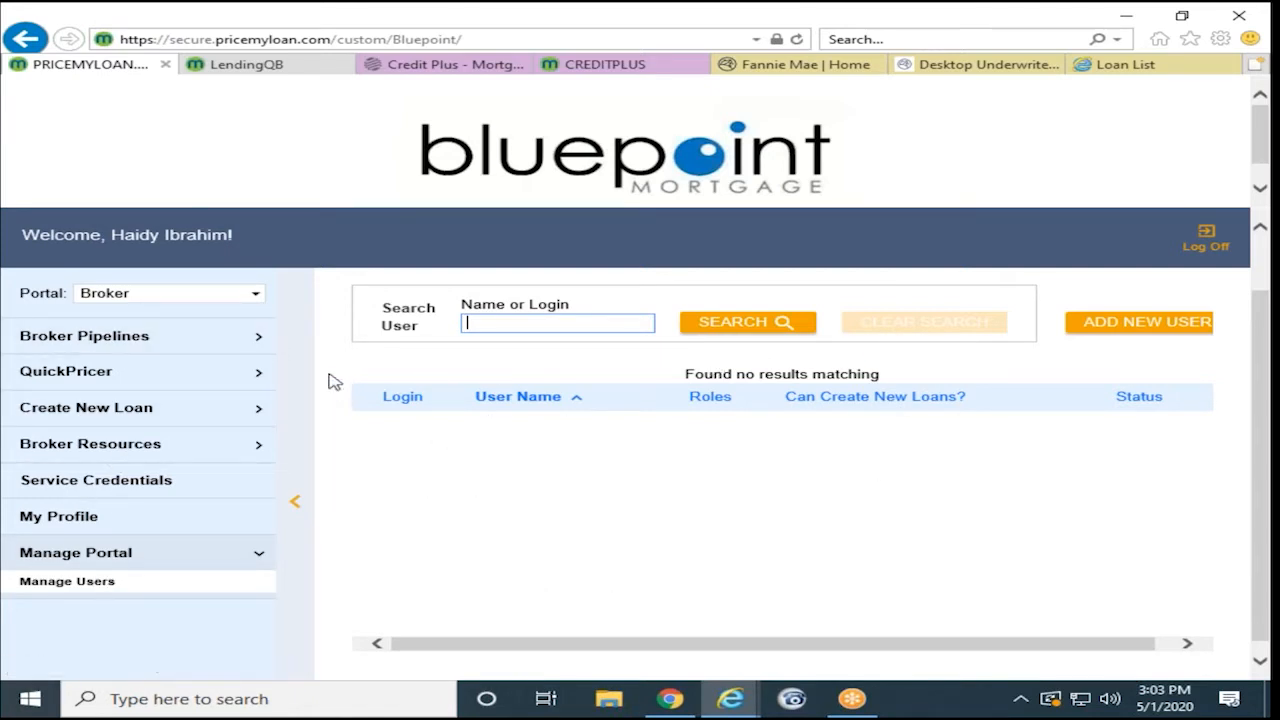
- Go to Create New Loan > Import Loan File from the Broker Pipelines sidebar
click(257, 341)
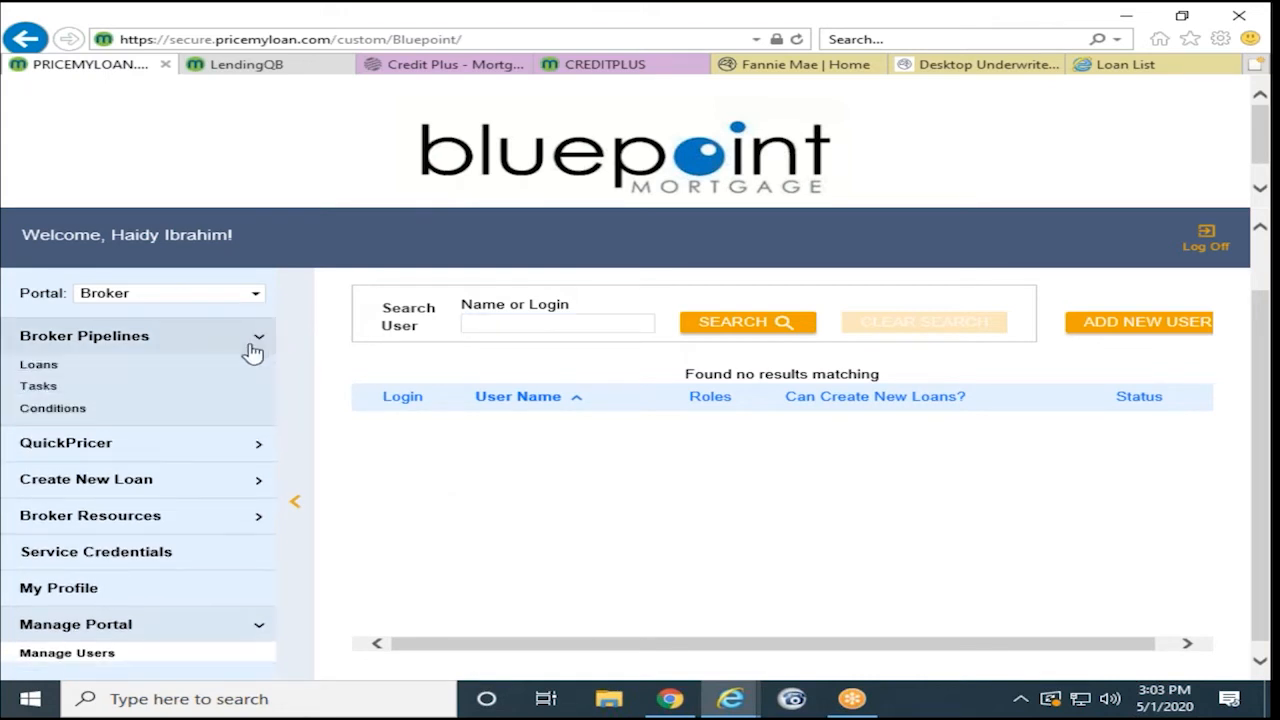
click(160, 480)
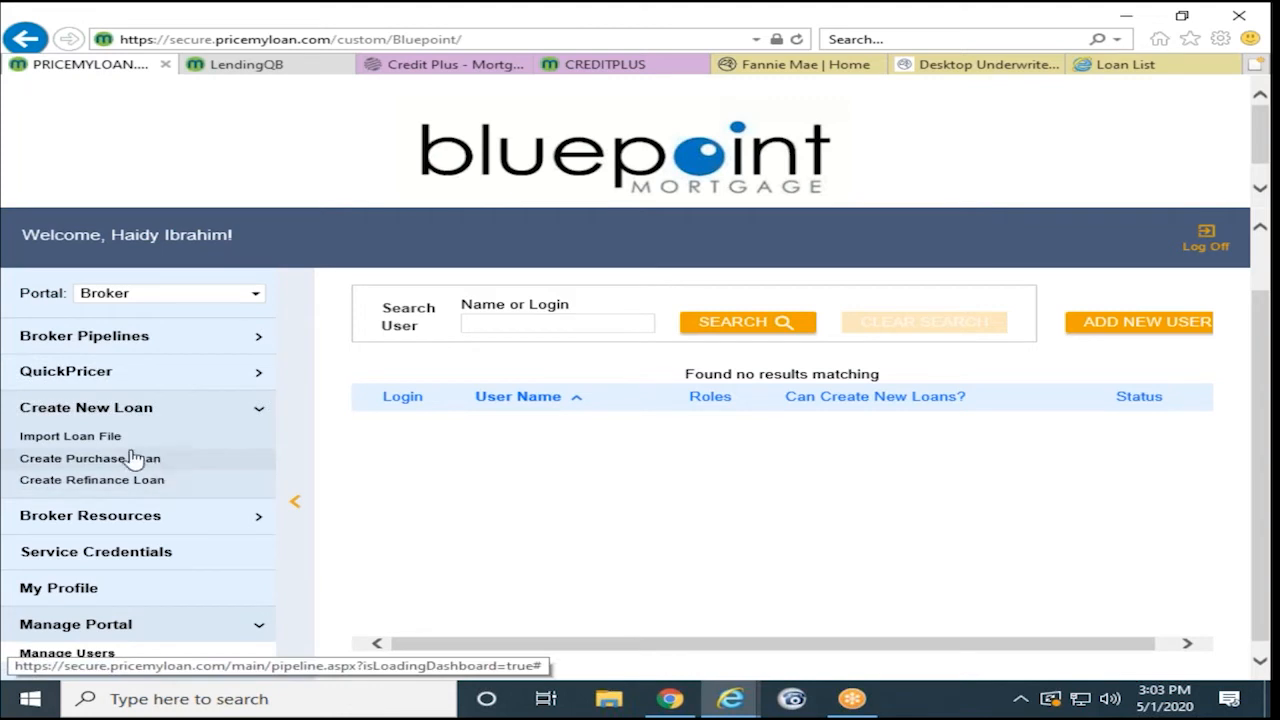
click(70, 437)
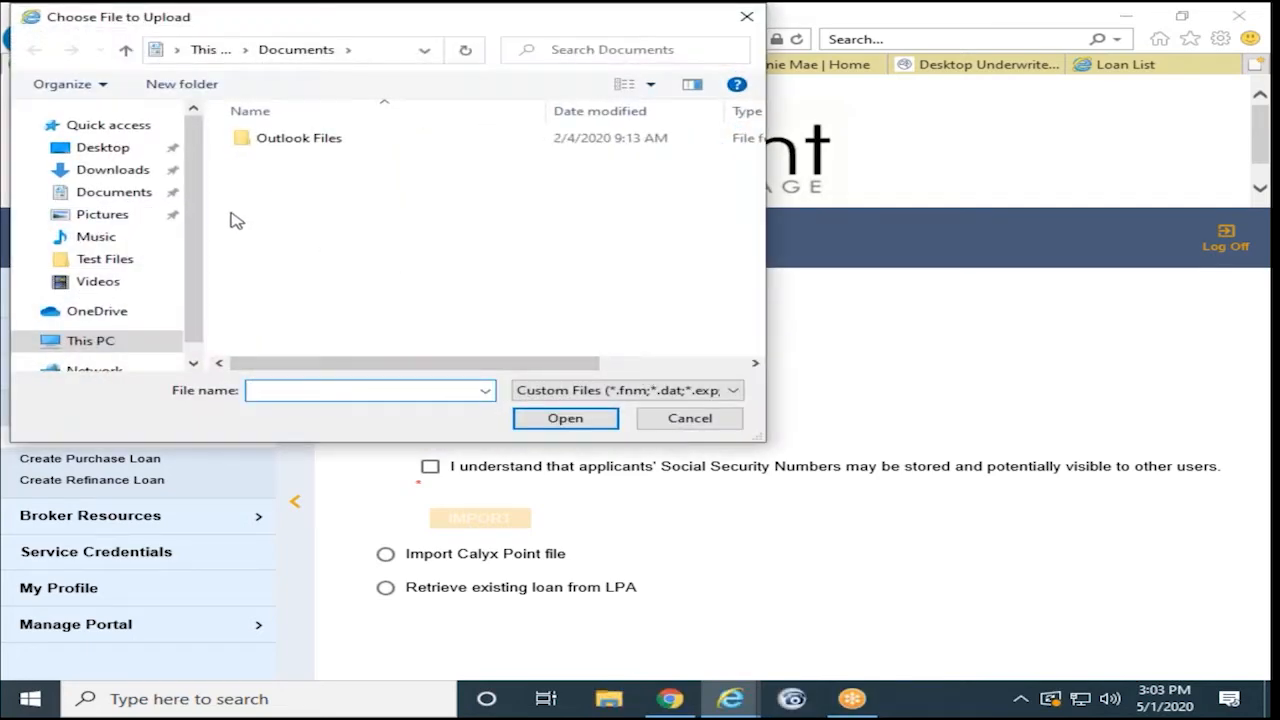
- Import the .fnm test-case file from Desktop/Test Files, acknowledging SSN storage
click(90, 148)
double_click(300, 145)
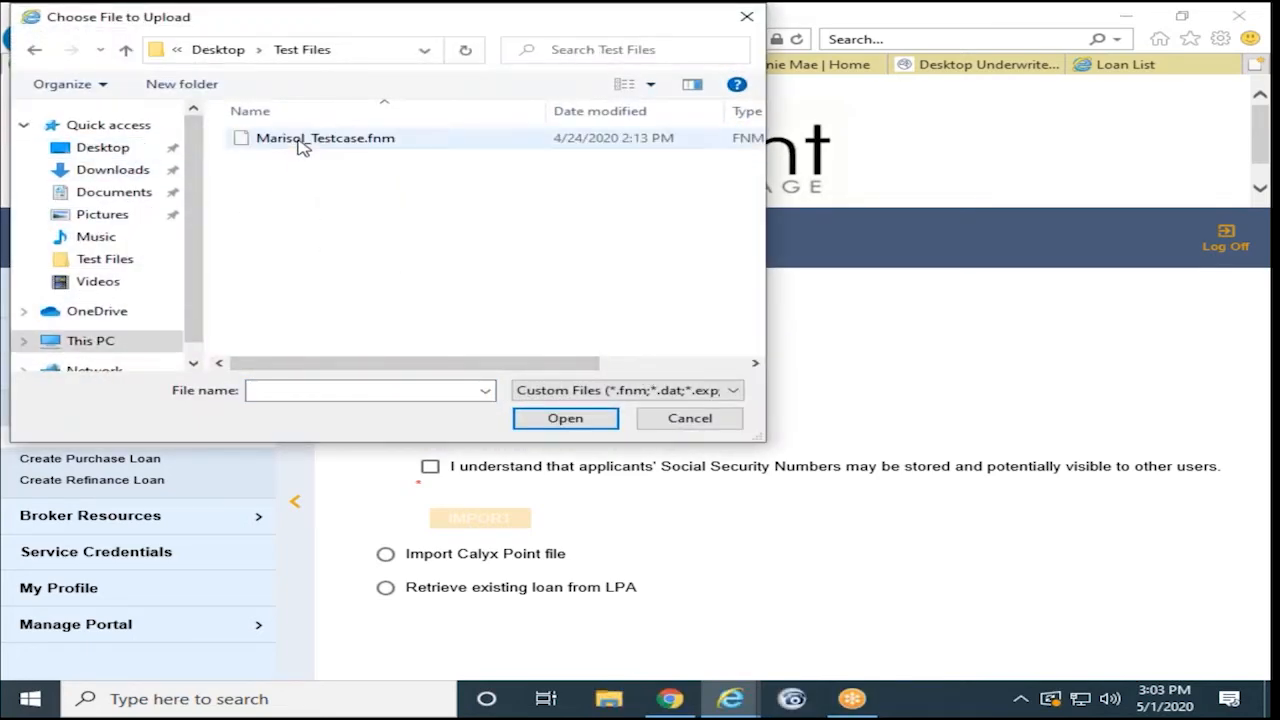
click(320, 146)
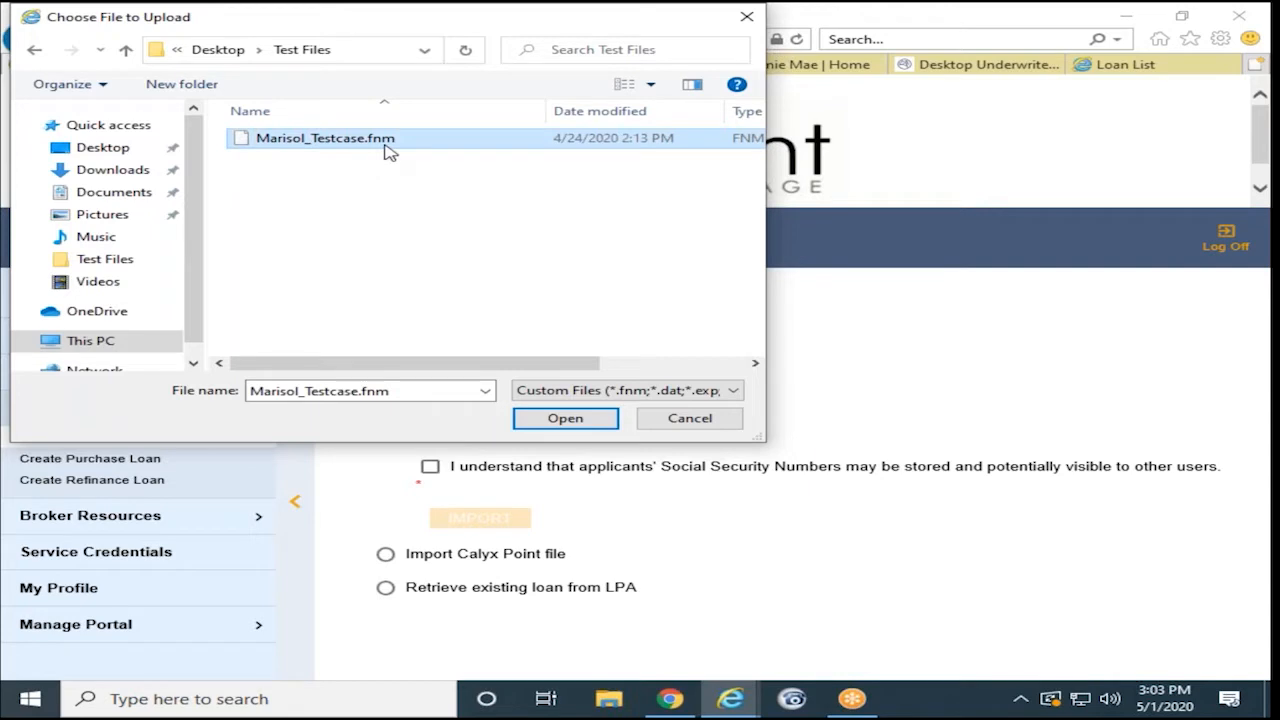
click(565, 418)
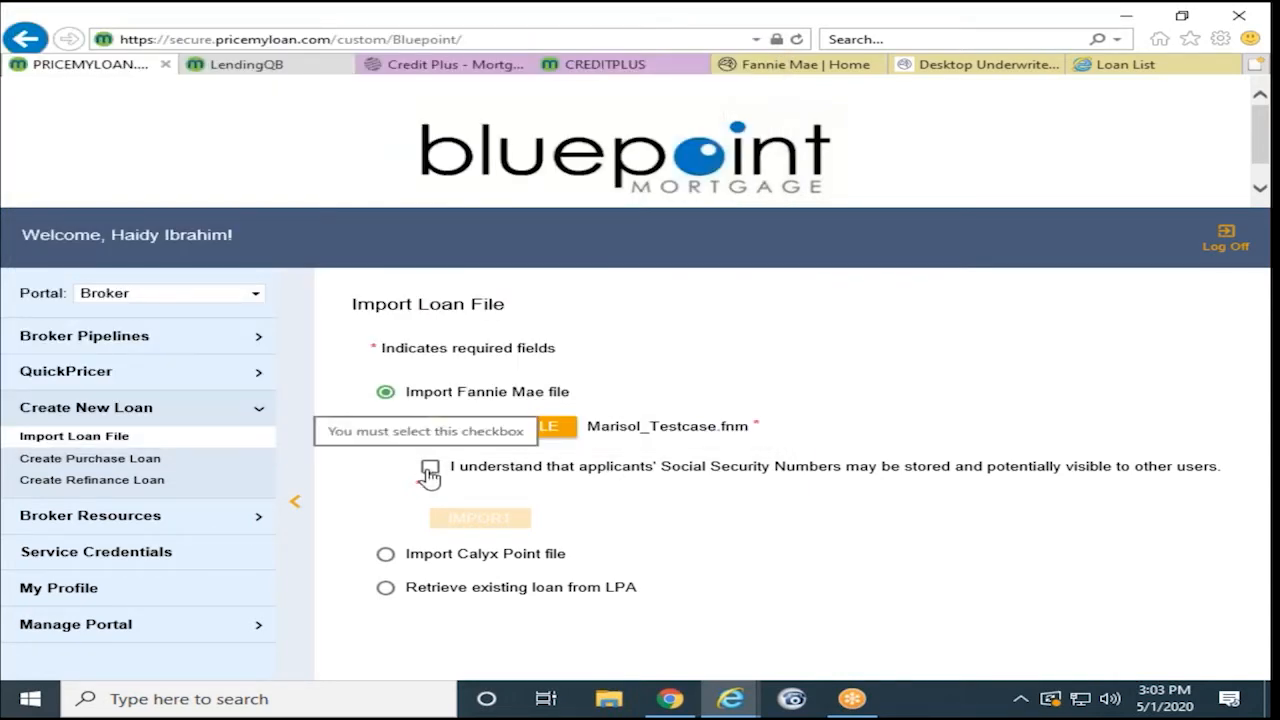
click(430, 470)
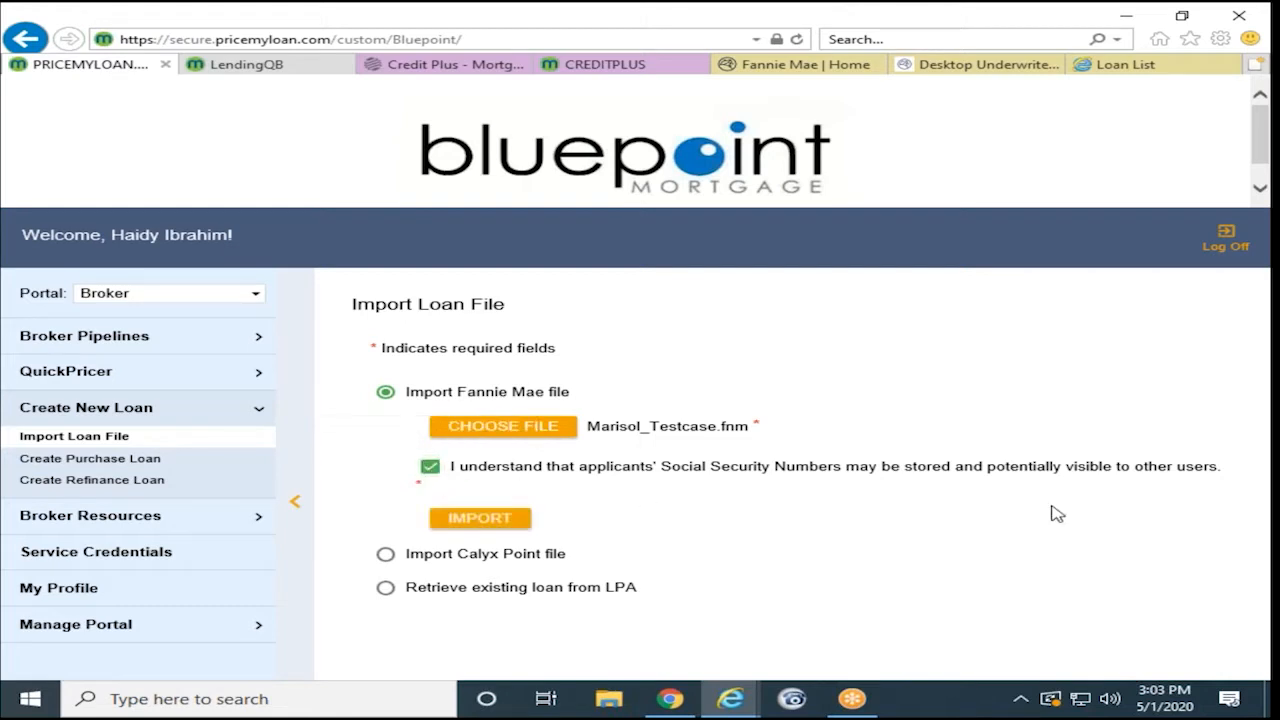
click(462, 524)
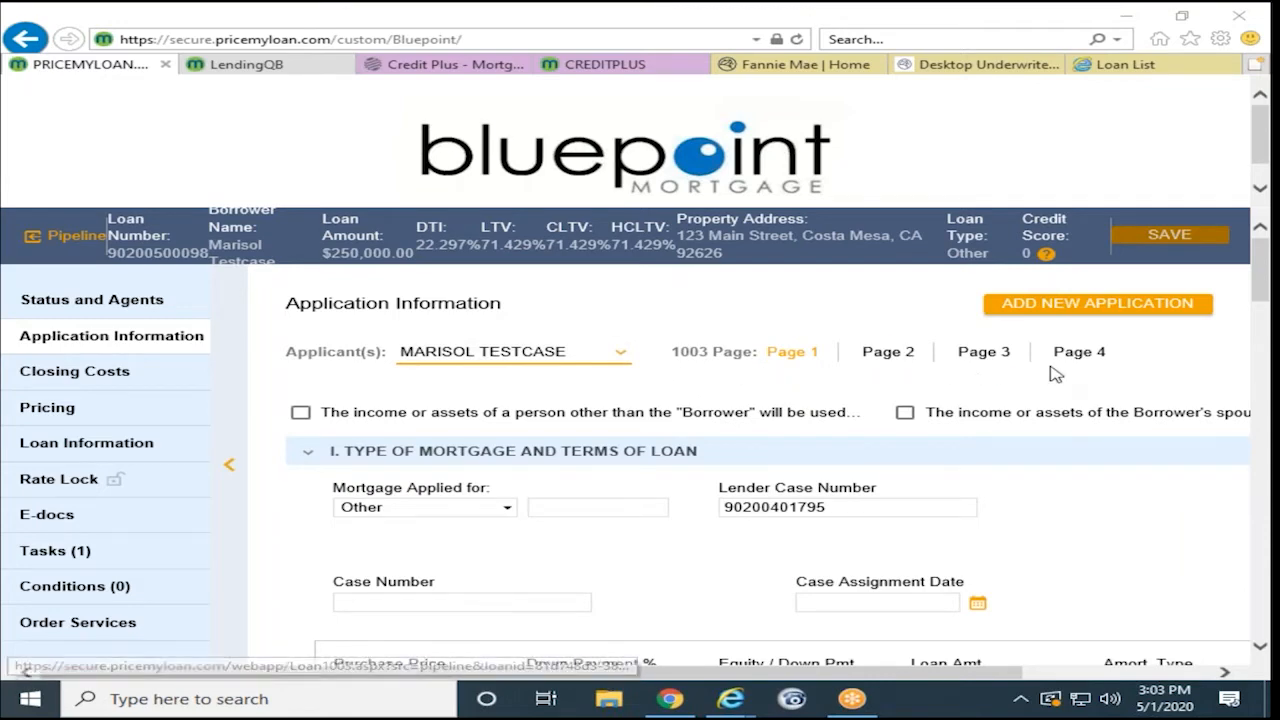
- Set Mortgage Applied for to Conventional and scroll page 1 down to Employment Information
scroll(652, 456, down, 2)
scroll(655, 456, up, 2)
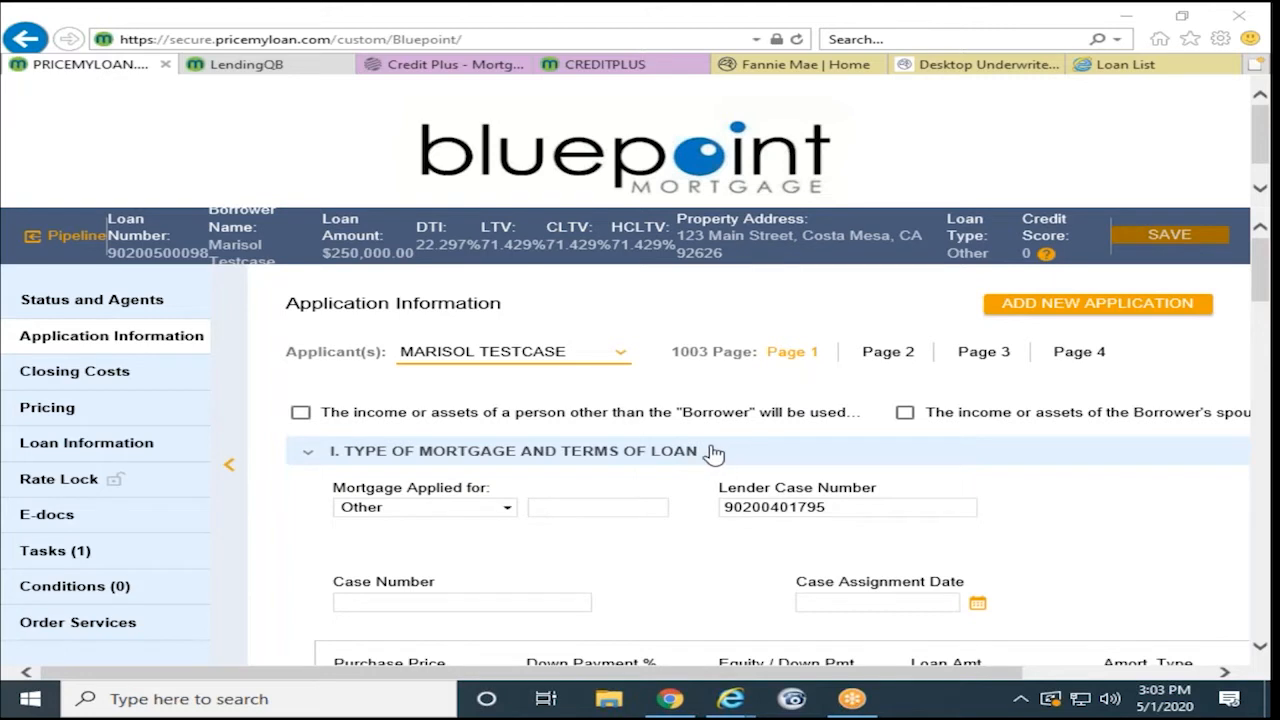
click(405, 515)
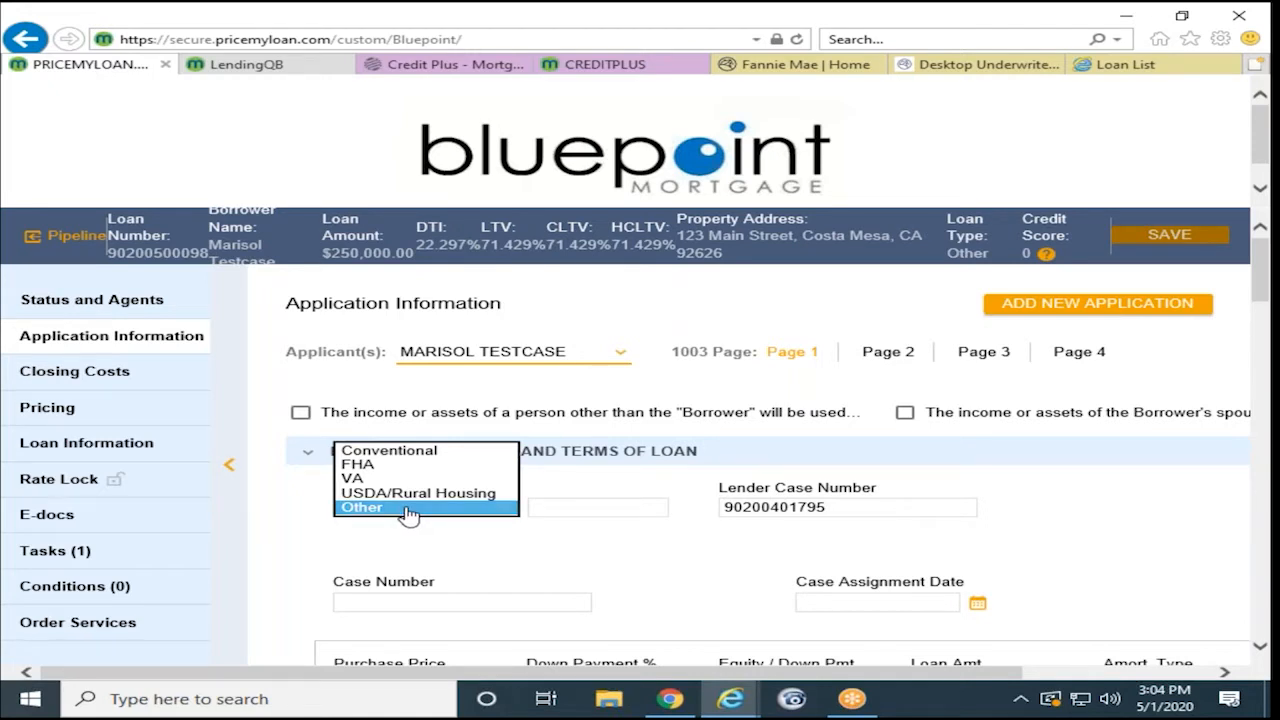
click(417, 458)
scroll(652, 535, down, 1)
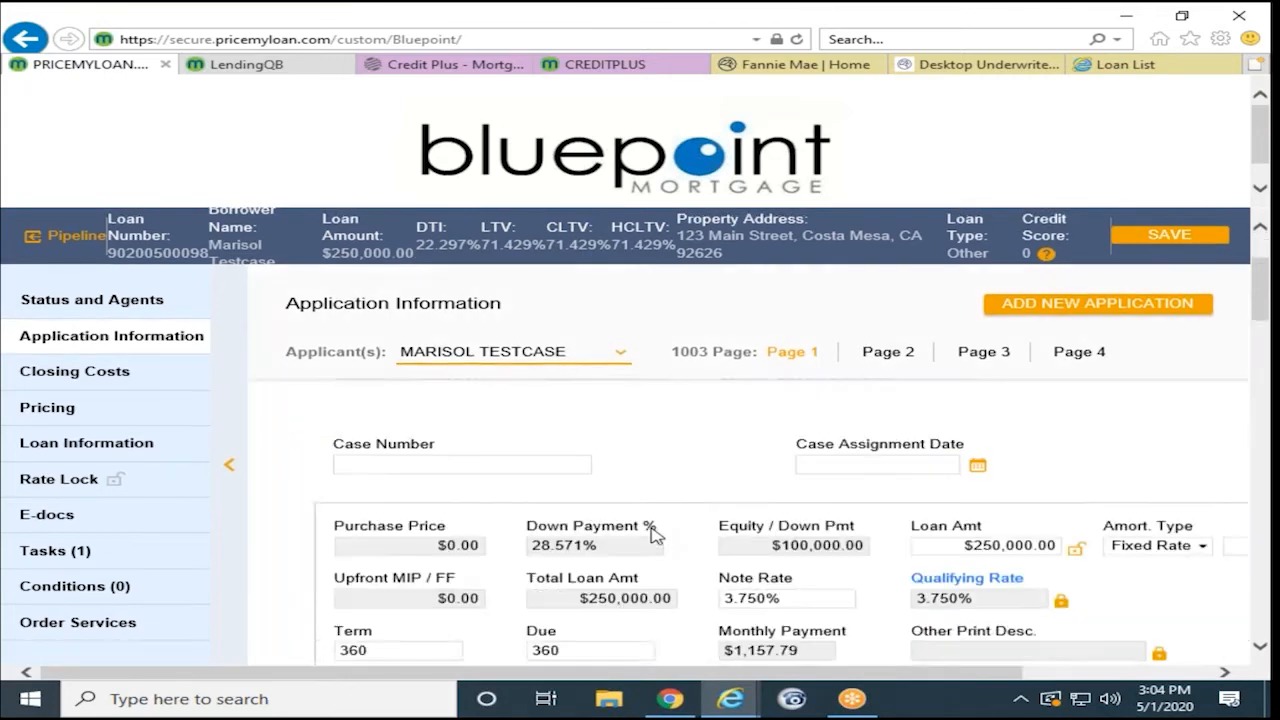
scroll(652, 535, down, 1)
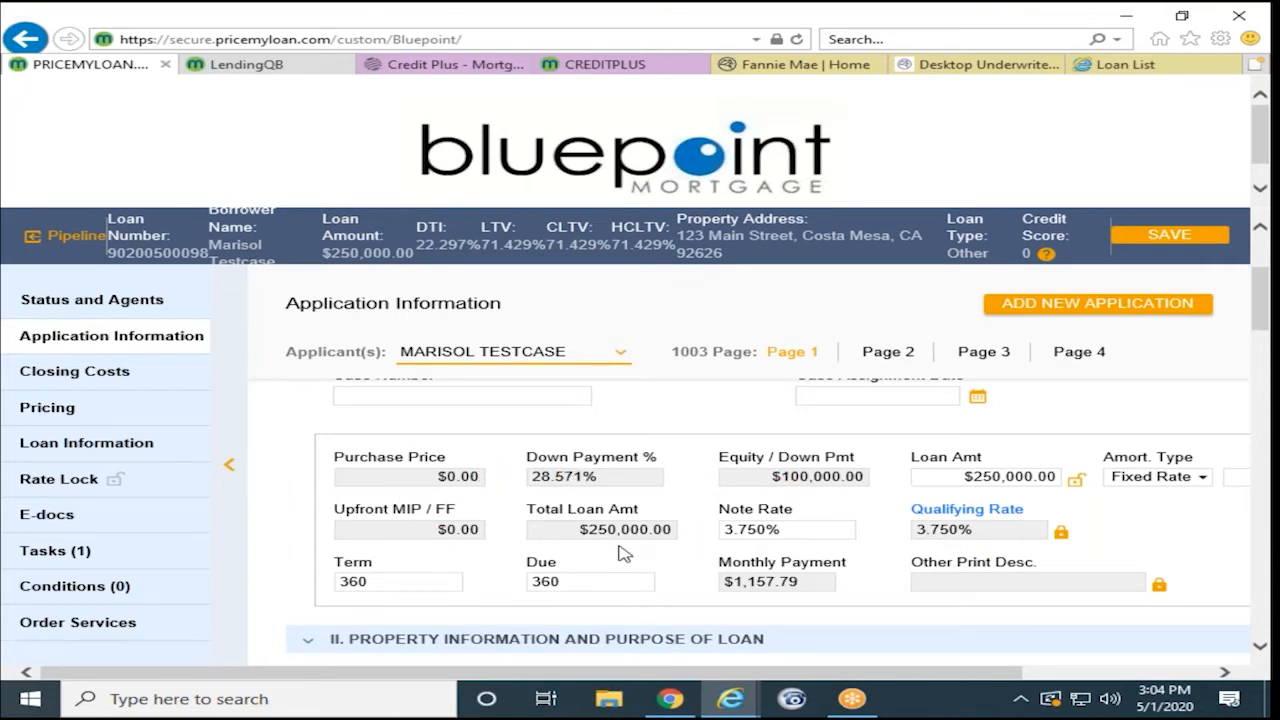
scroll(624, 551, down, 3)
scroll(624, 551, down, 4)
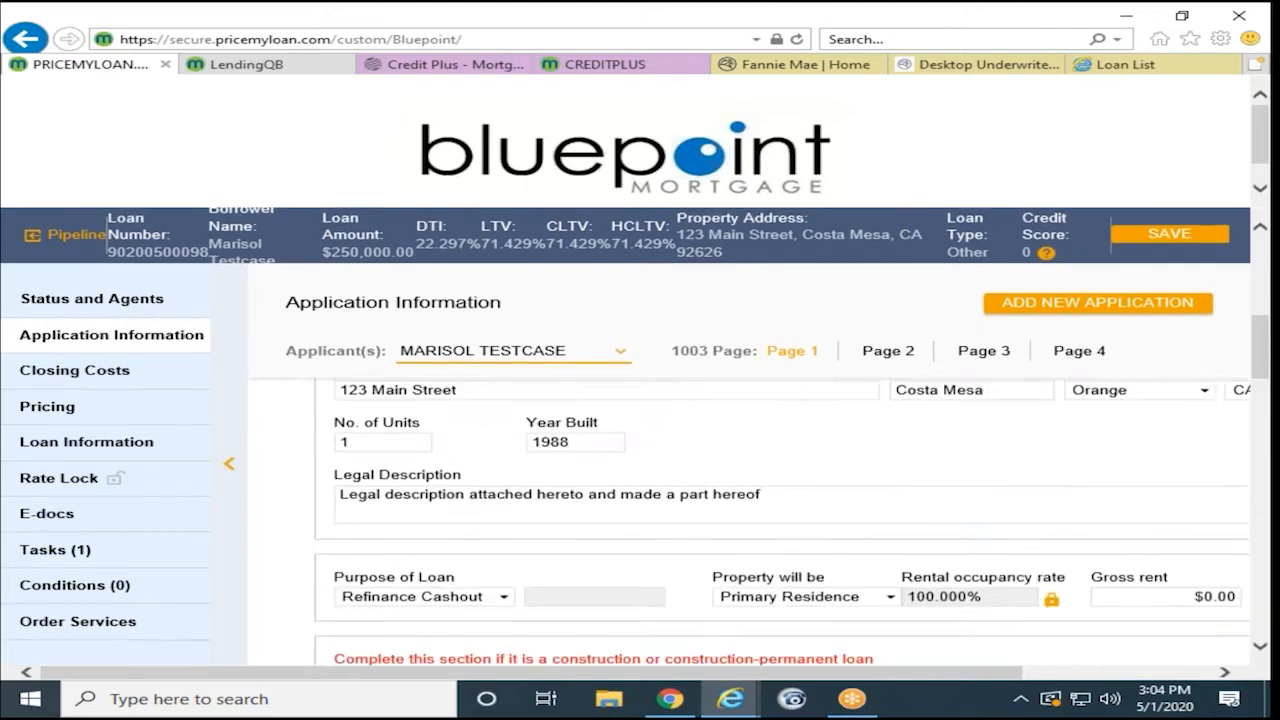
scroll(573, 538, down, 10)
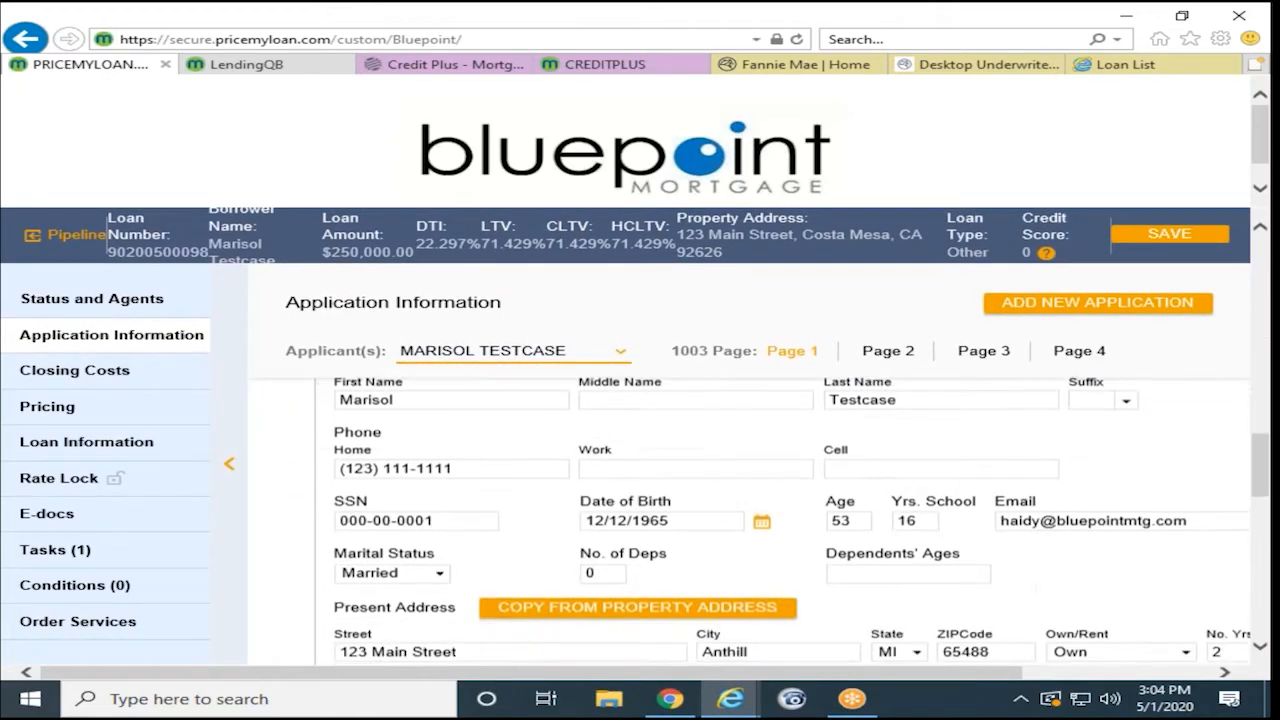
scroll(480, 545, down, 7)
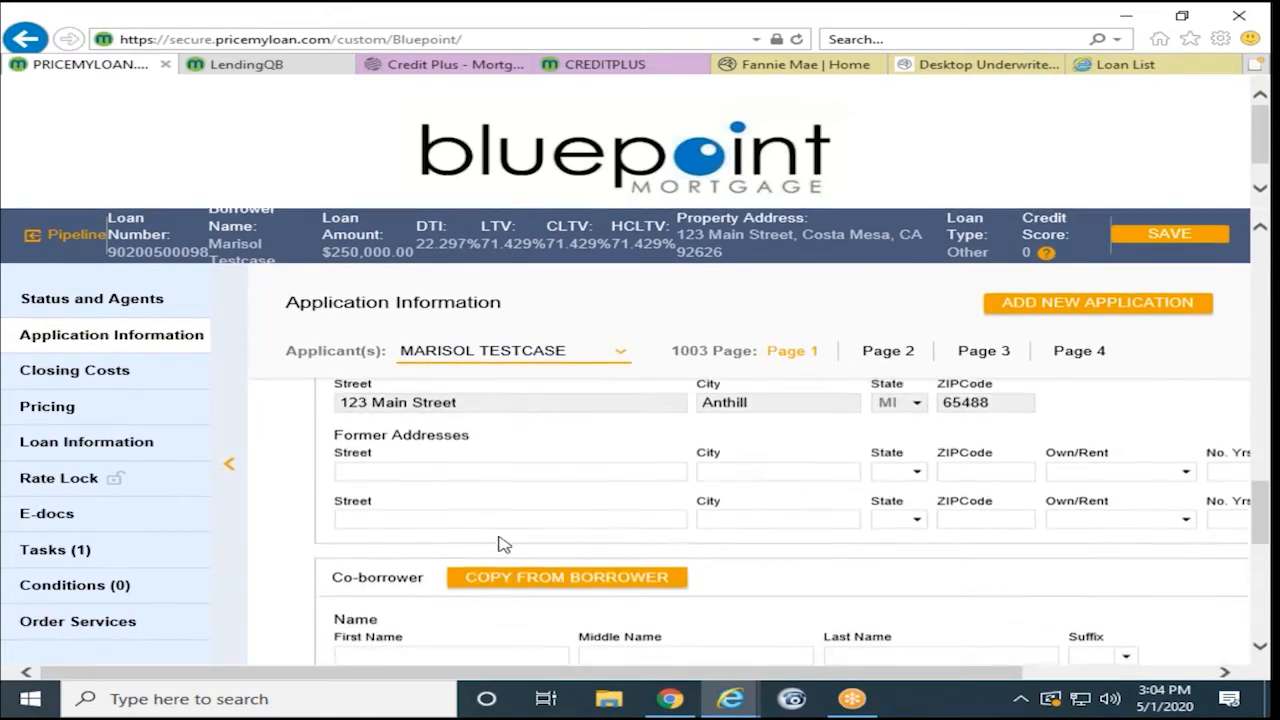
scroll(511, 540, down, 5)
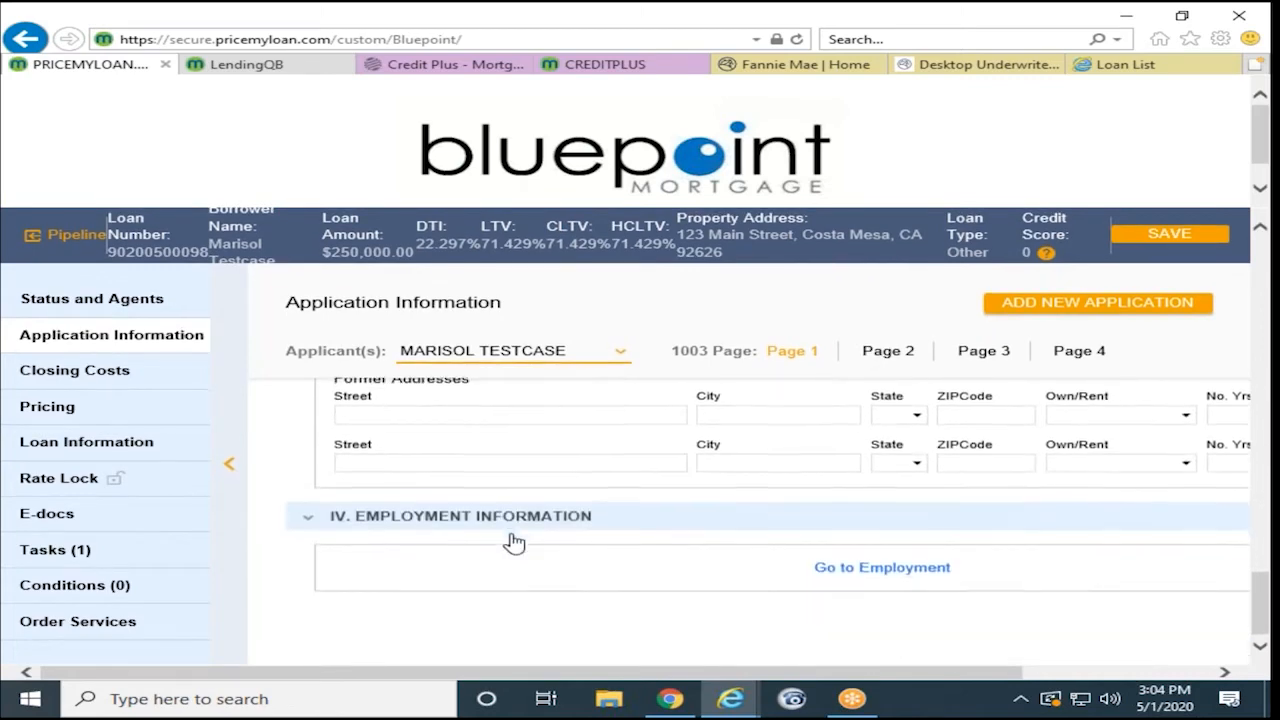
- Save page 1 with Save & Proceed and review page 2 of the 1003
click(883, 355)
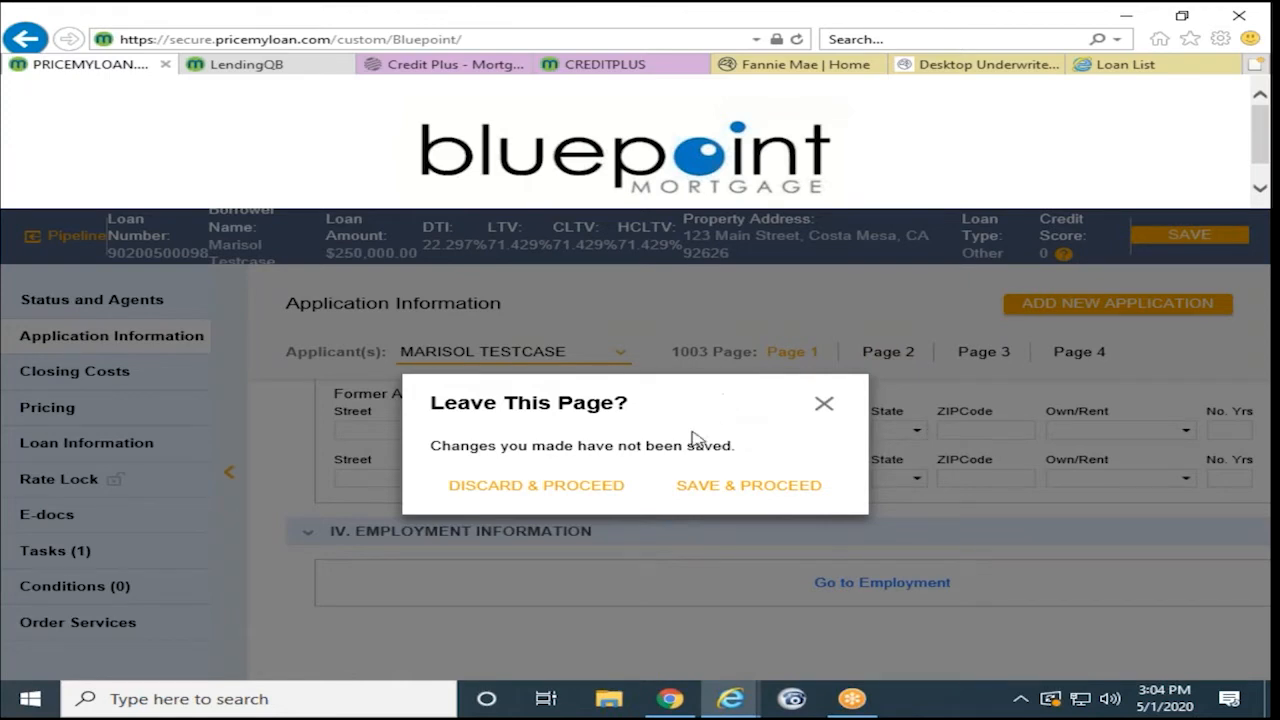
click(690, 492)
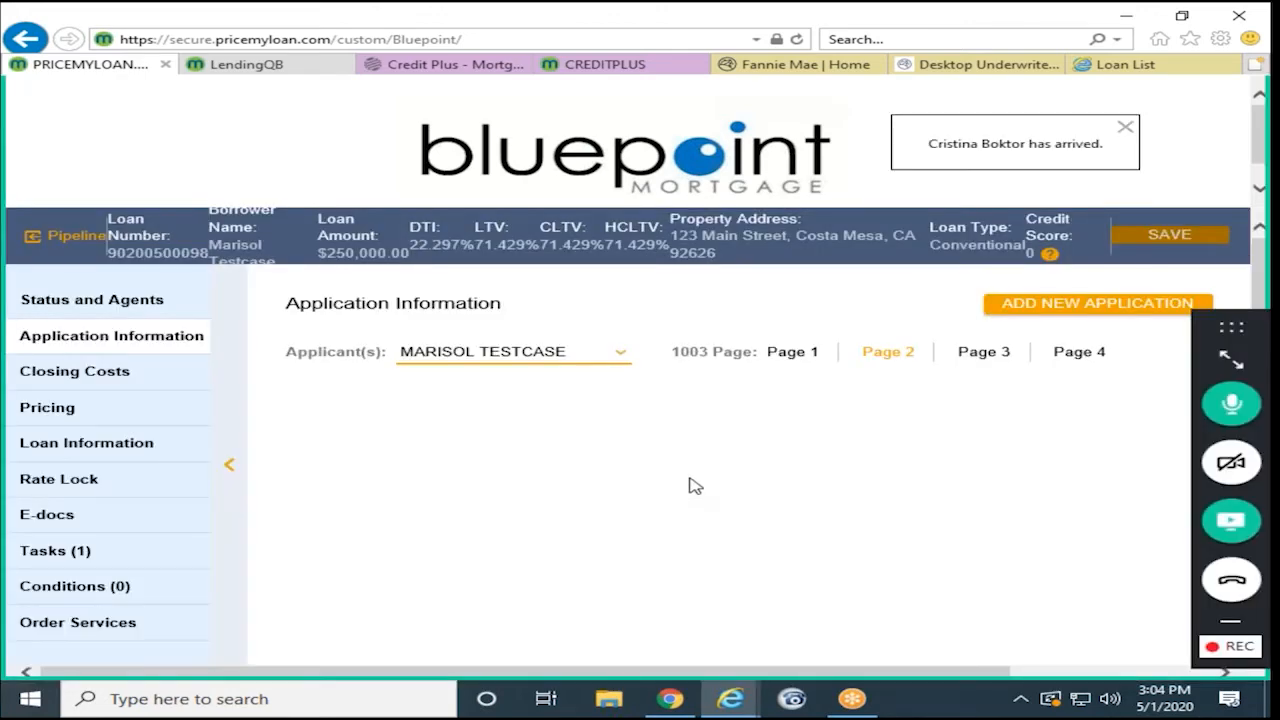
scroll(680, 470, down, 3)
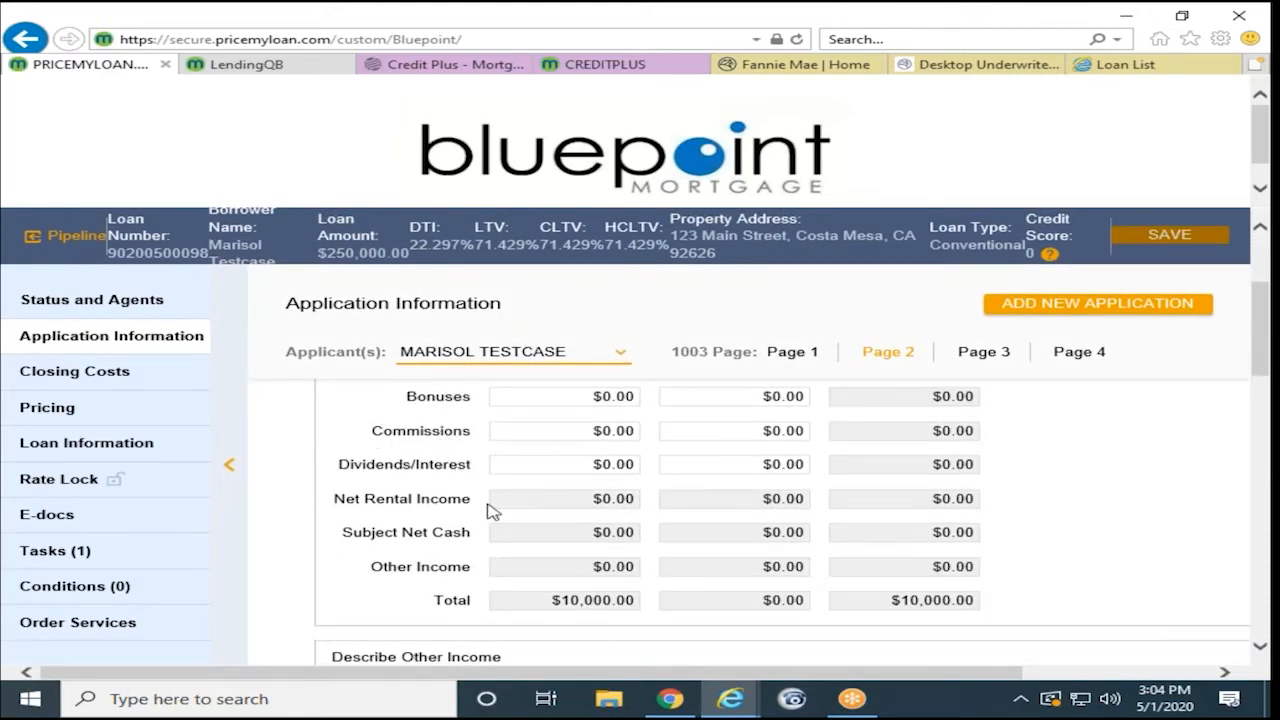
scroll(484, 505, down, 10)
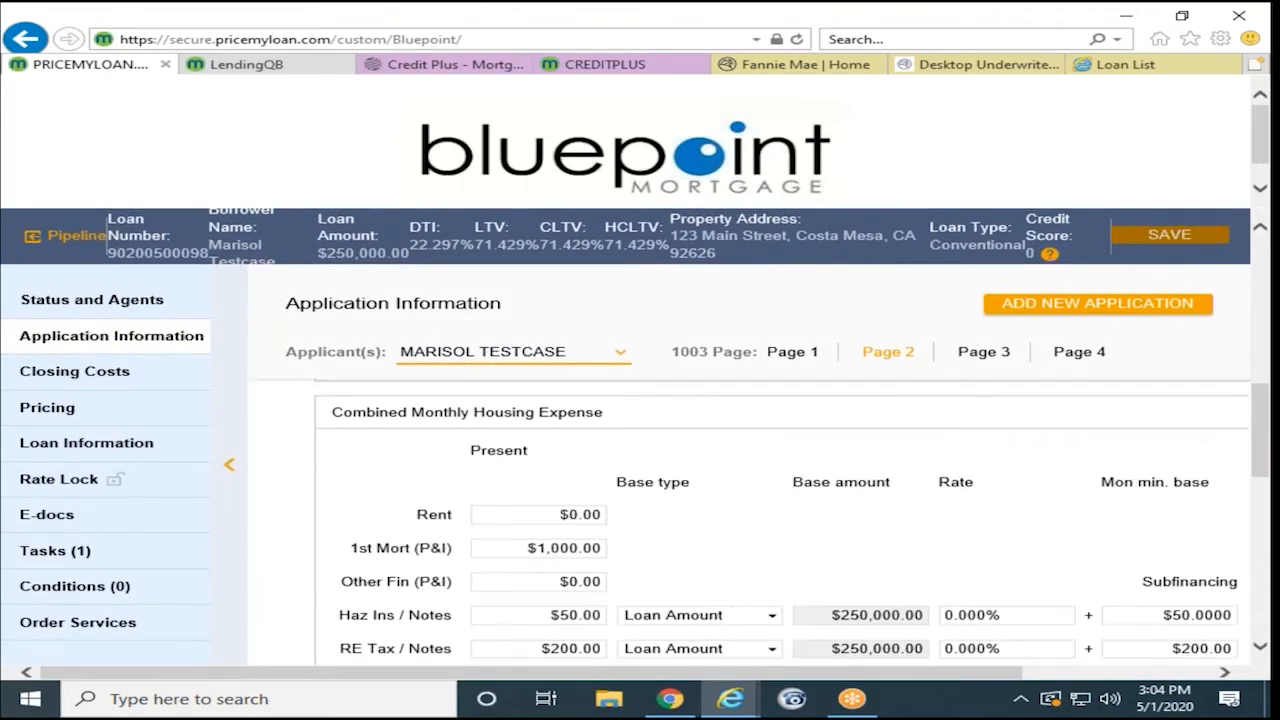
scroll(493, 501, down, 1)
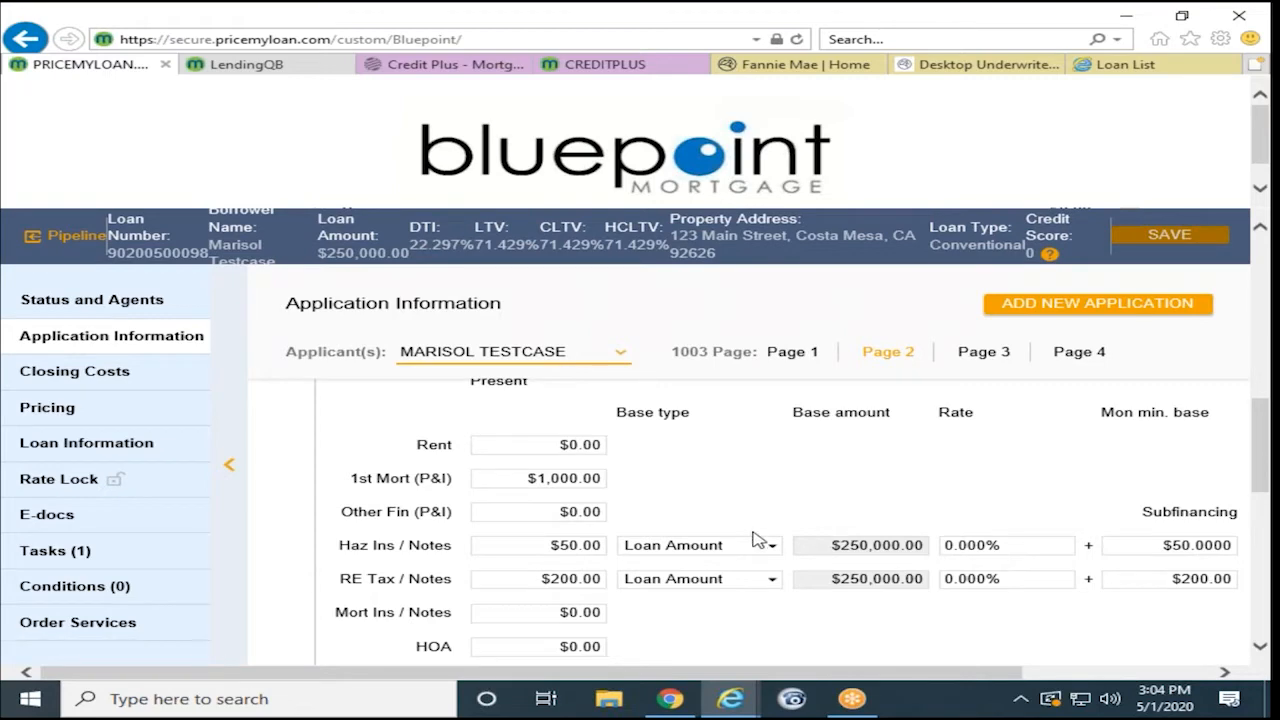
scroll(652, 545, down, 5)
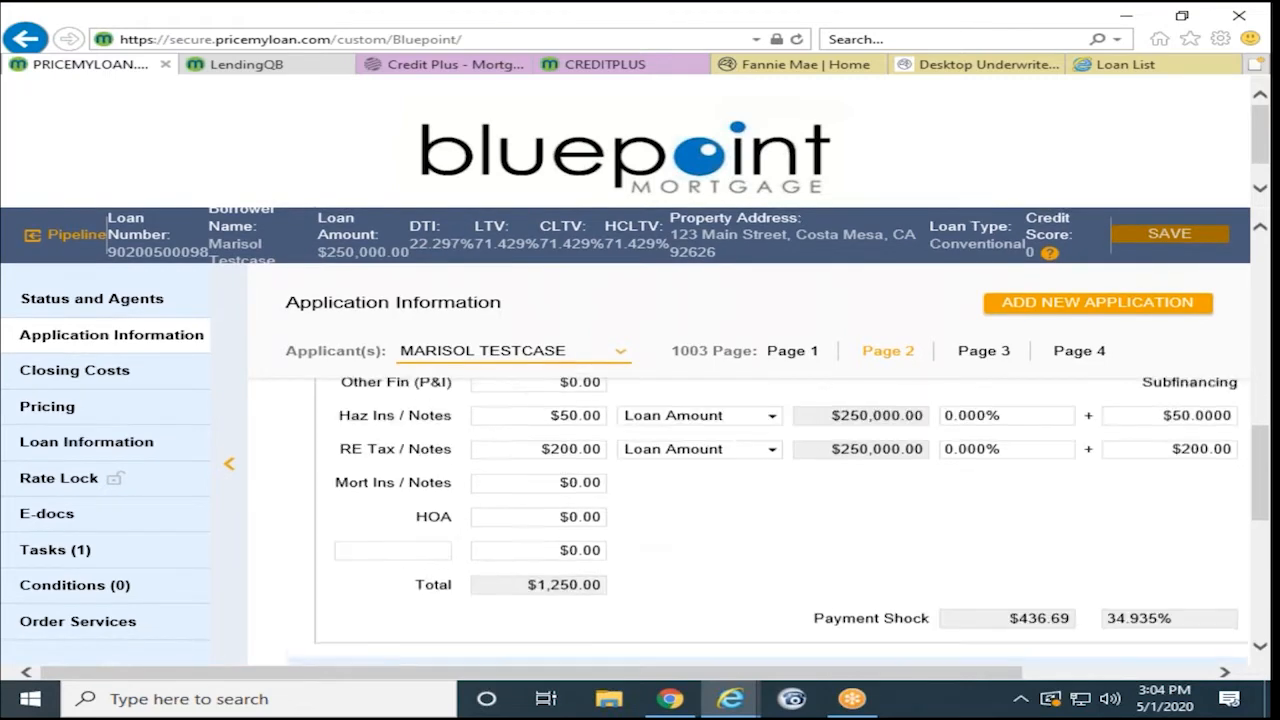
scroll(768, 520, down, 5)
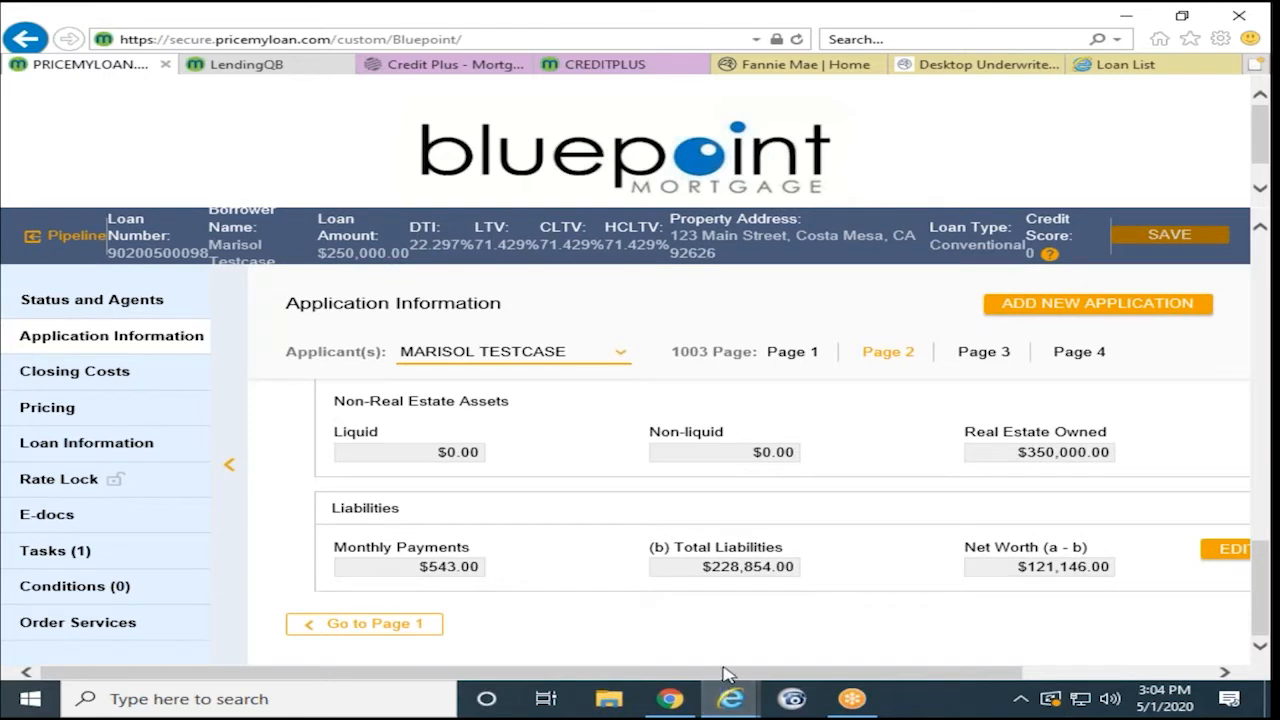
drag(724, 670, 1000, 671)
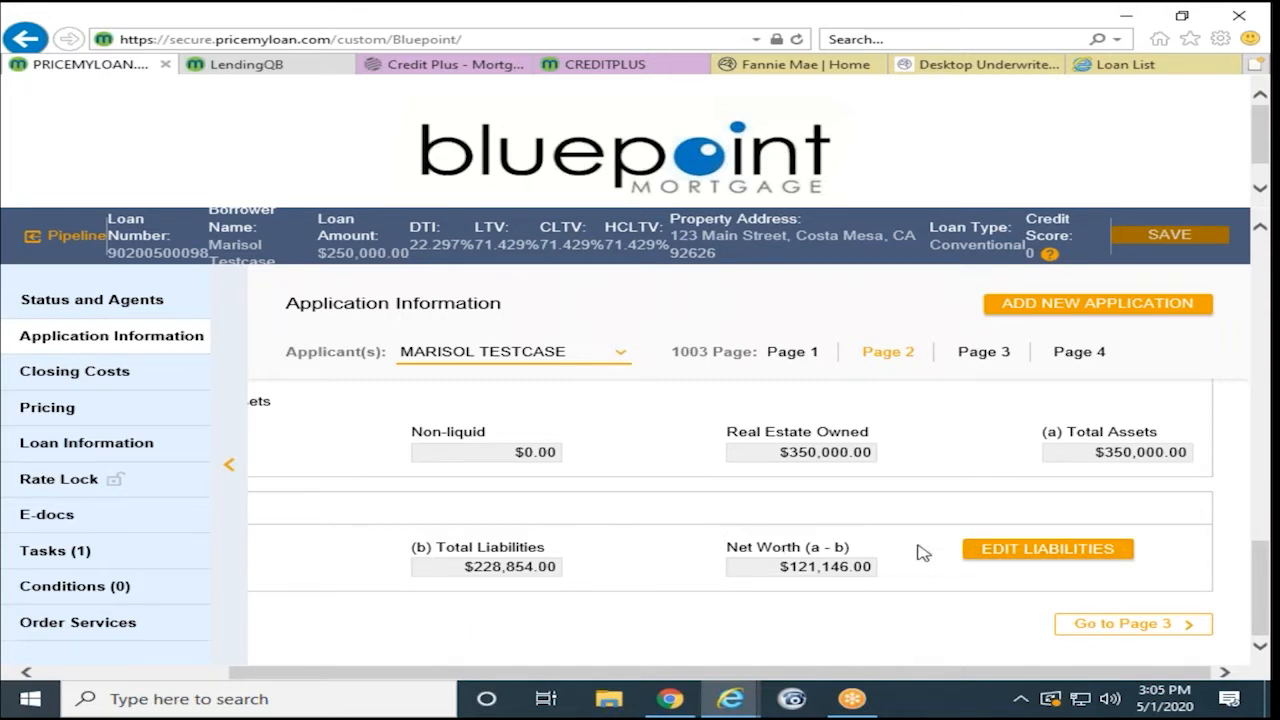
scroll(720, 540, up, 5)
scroll(751, 523, up, 3)
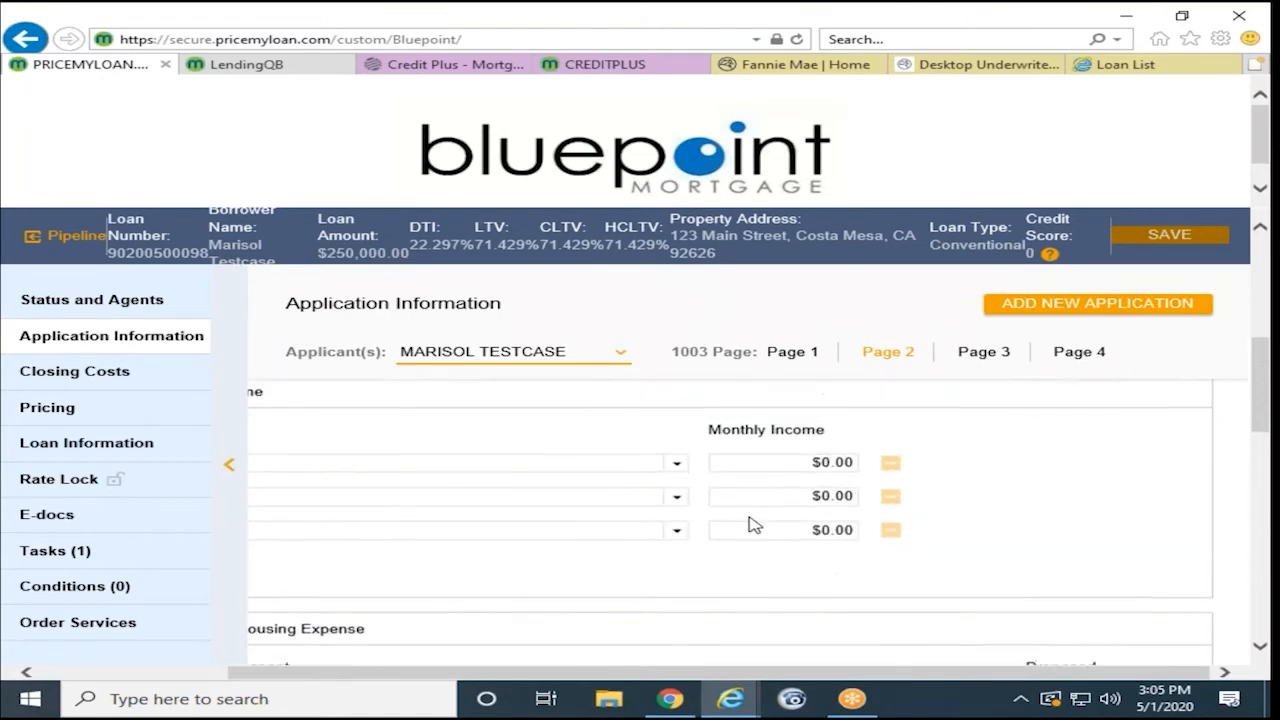
- View page 3 assets and liabilities, showing $350,000.00 real estate owned against $200,000.00 mortgaged
click(984, 351)
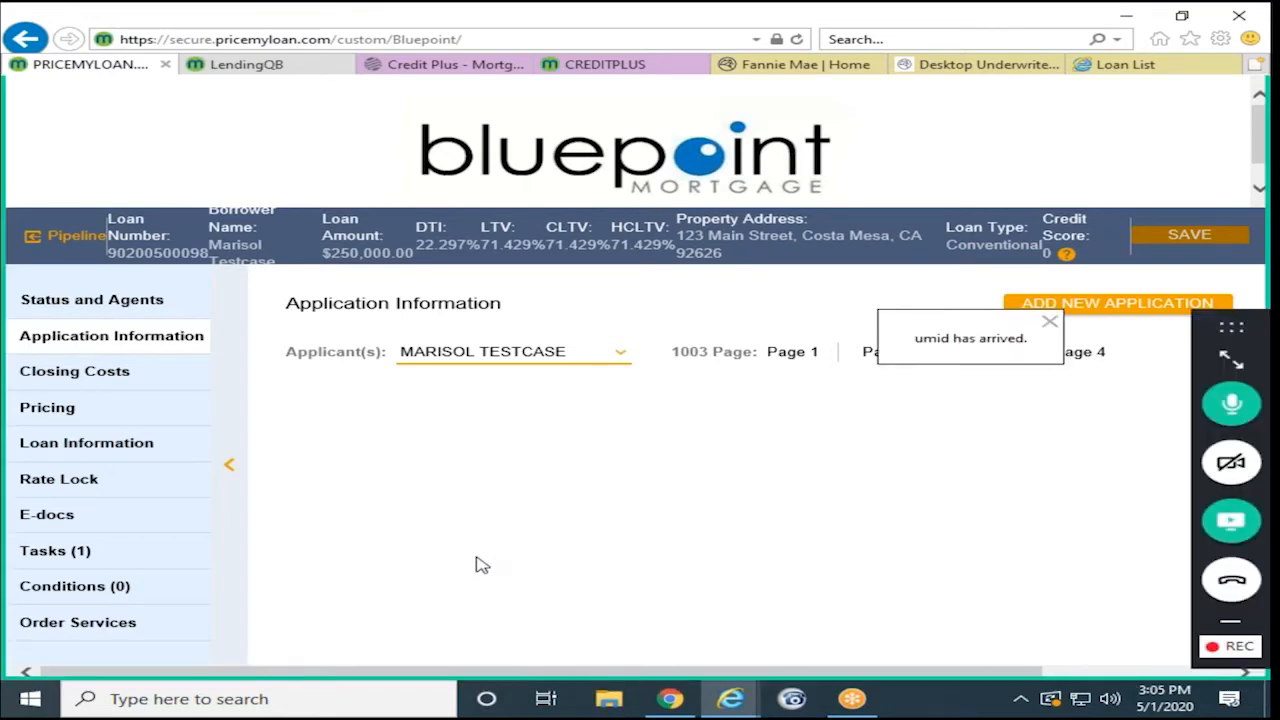
scroll(493, 506, down, 2)
scroll(493, 506, up, 2)
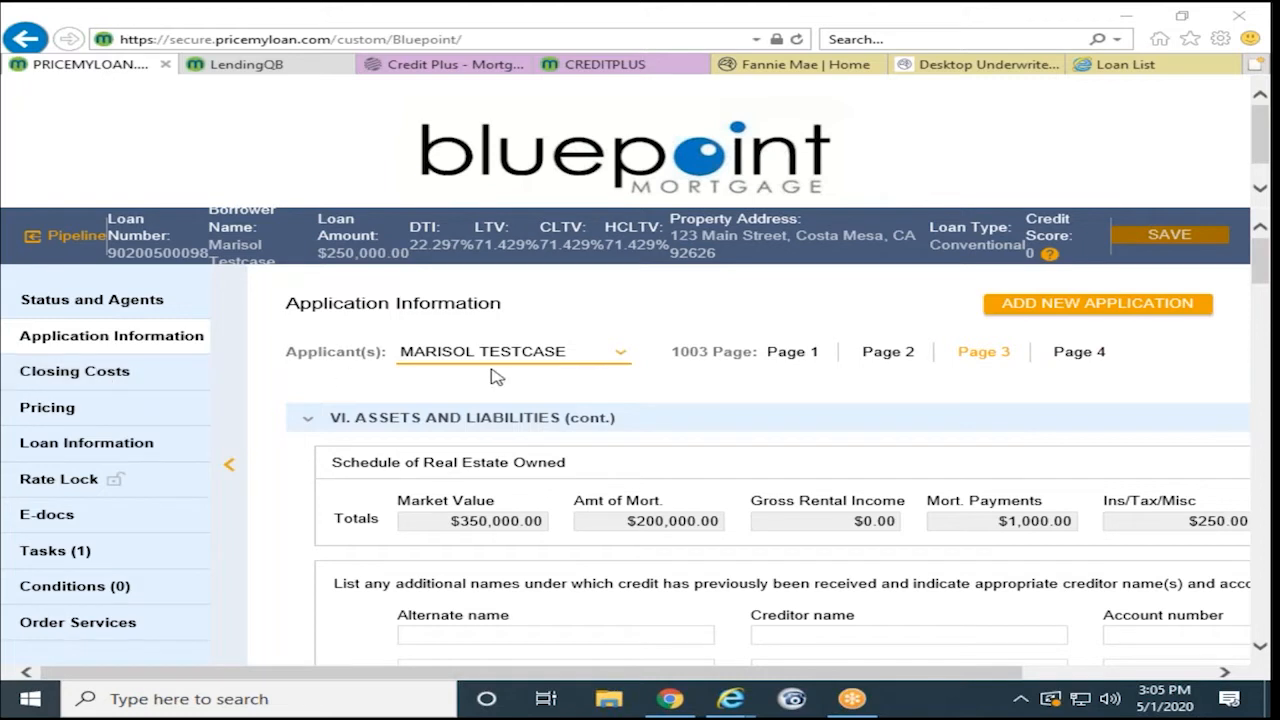
- Show the loan's Closing Costs, listing origination charges like discount points and origination fee
click(87, 375)
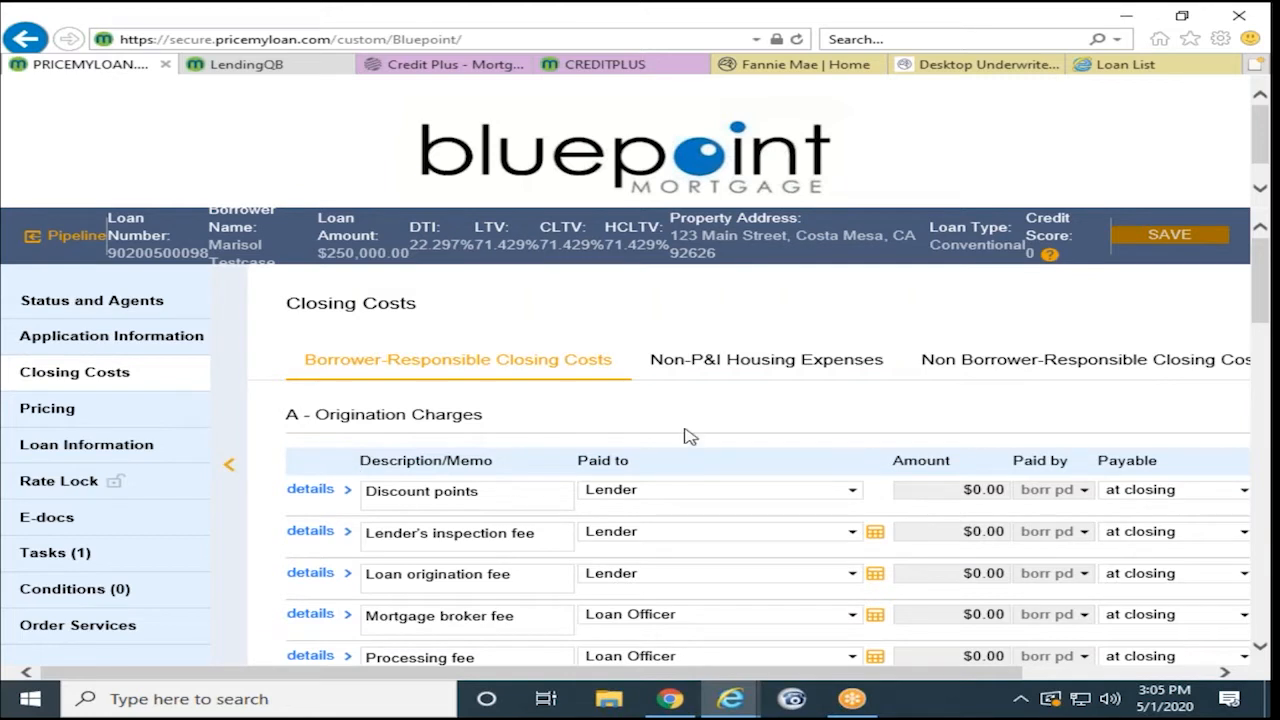
- Set the Wire transfer fee to a flat $200.00 via its calculator; no other fees remain to add
scroll(675, 435, down, 1)
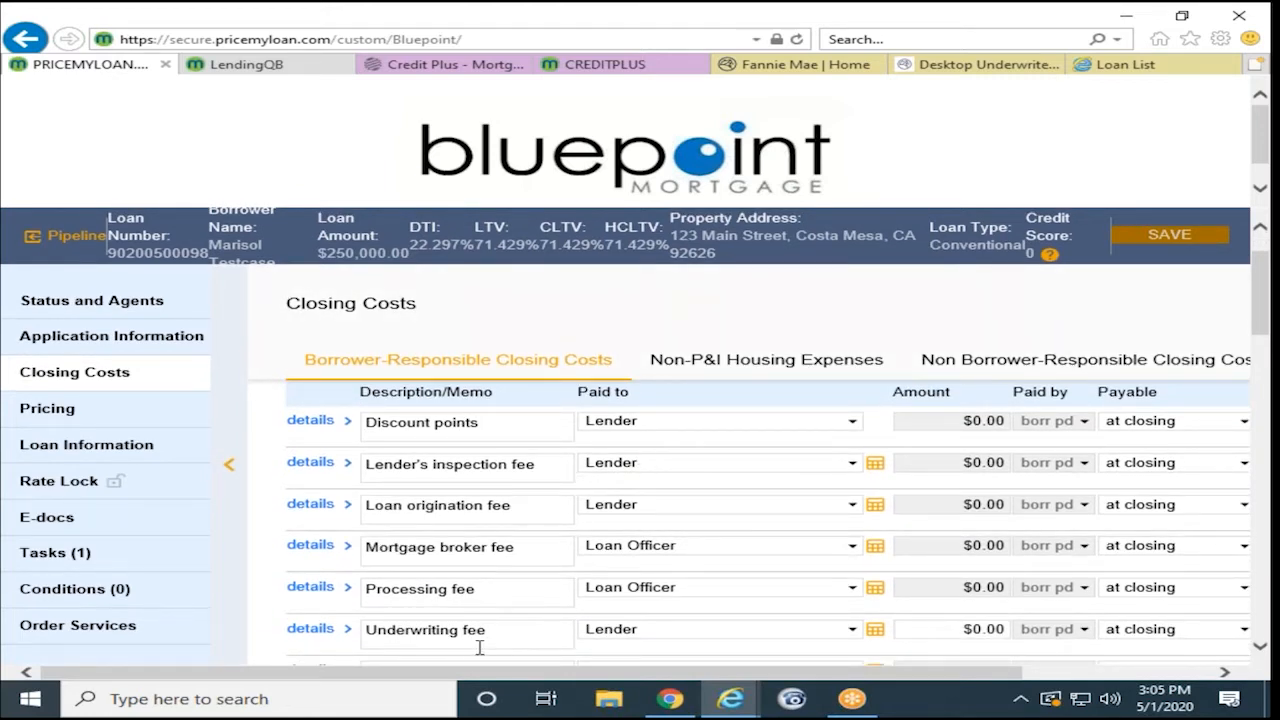
scroll(491, 548, down, 1)
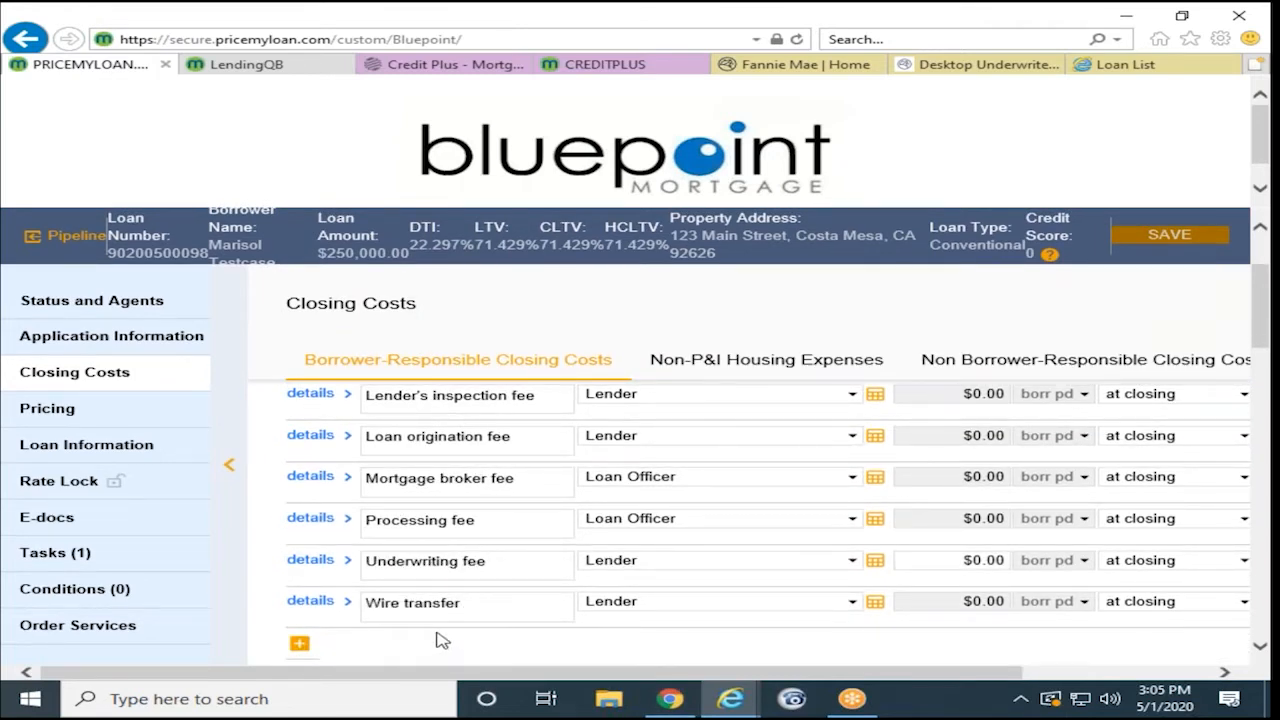
click(470, 611)
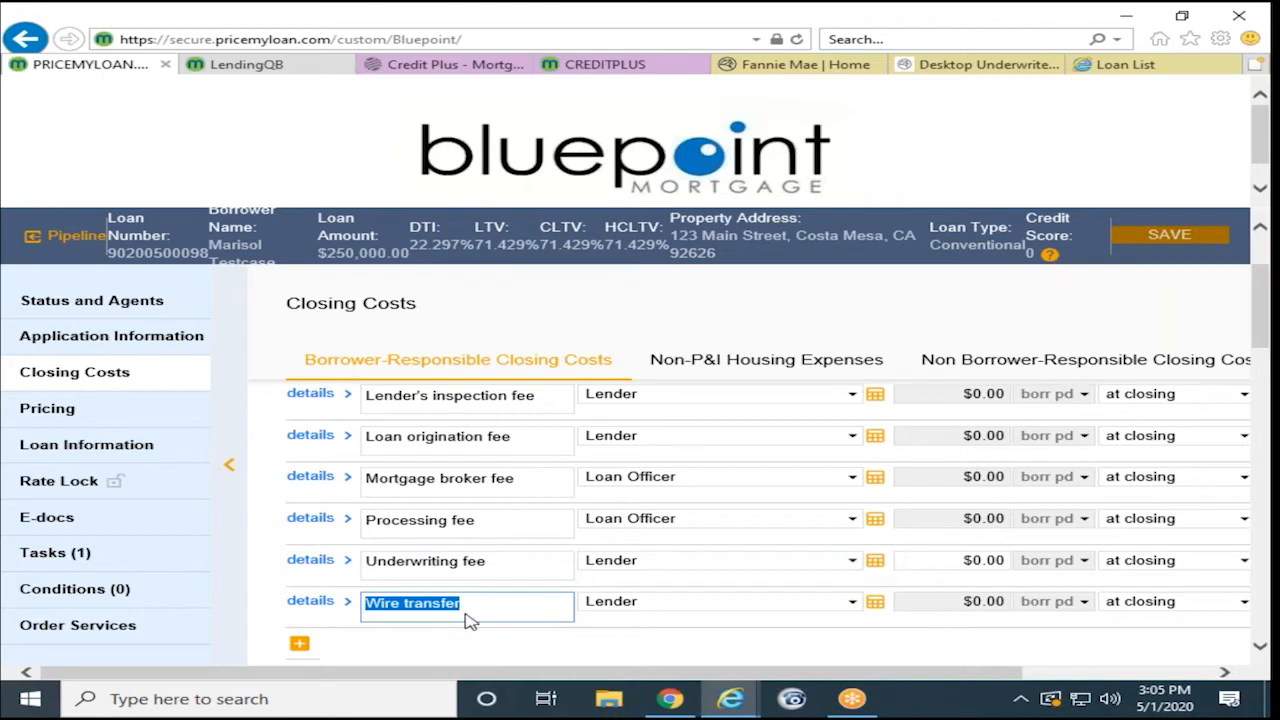
click(875, 610)
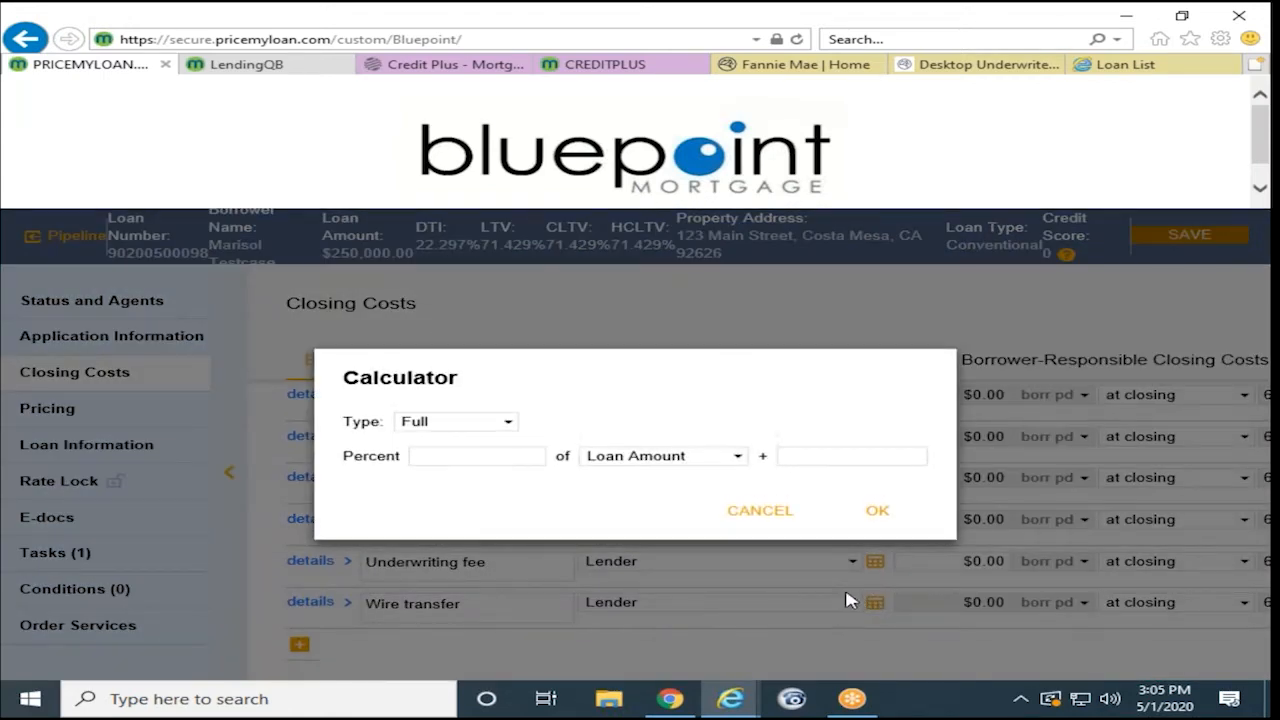
click(827, 452)
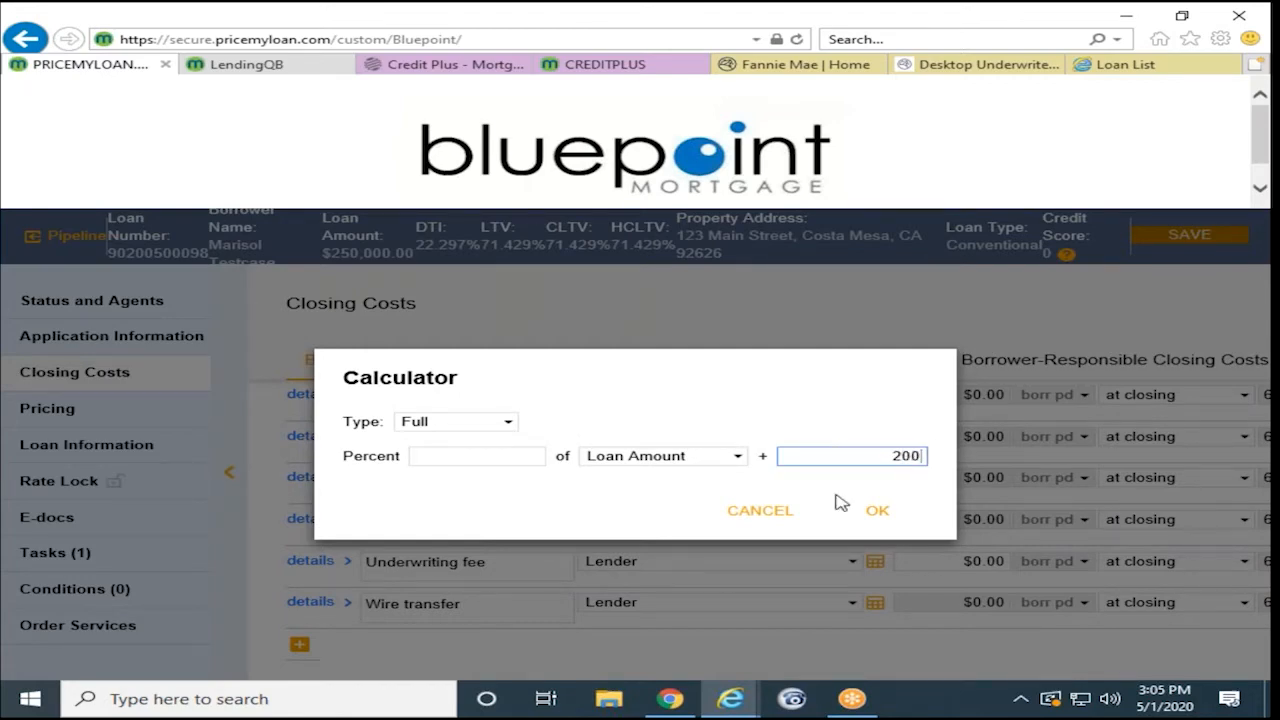
click(878, 512)
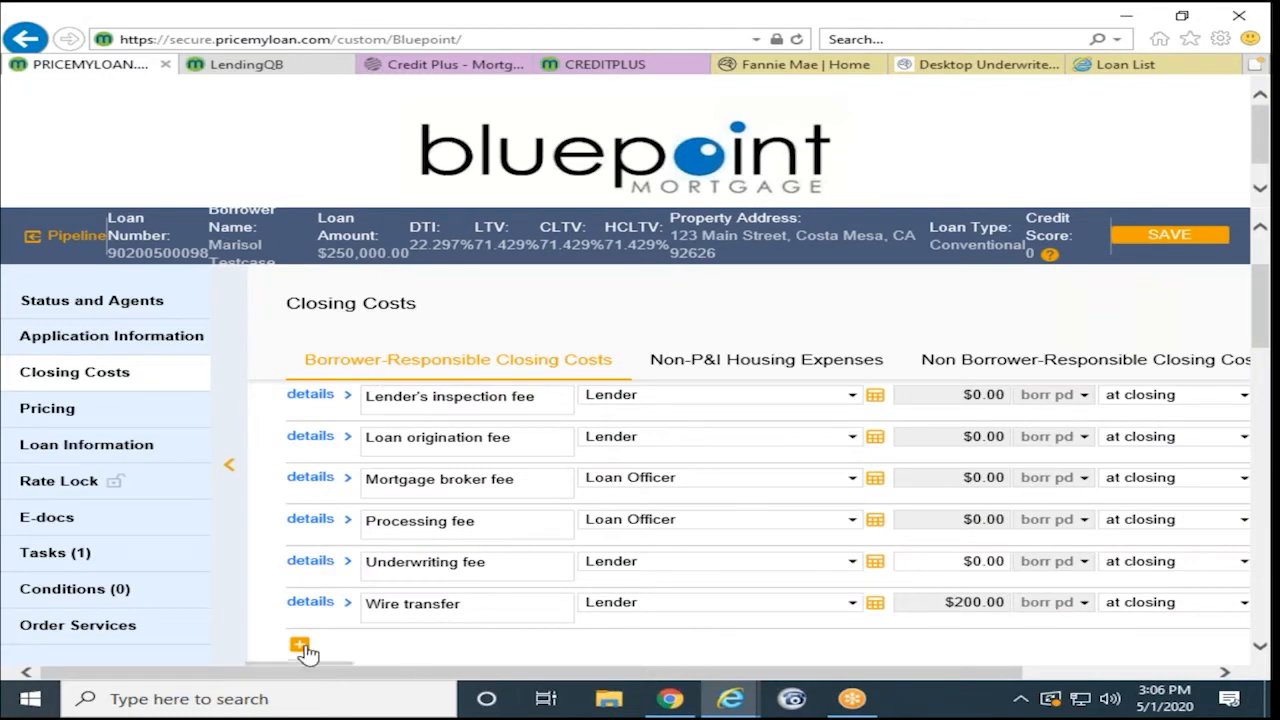
click(300, 648)
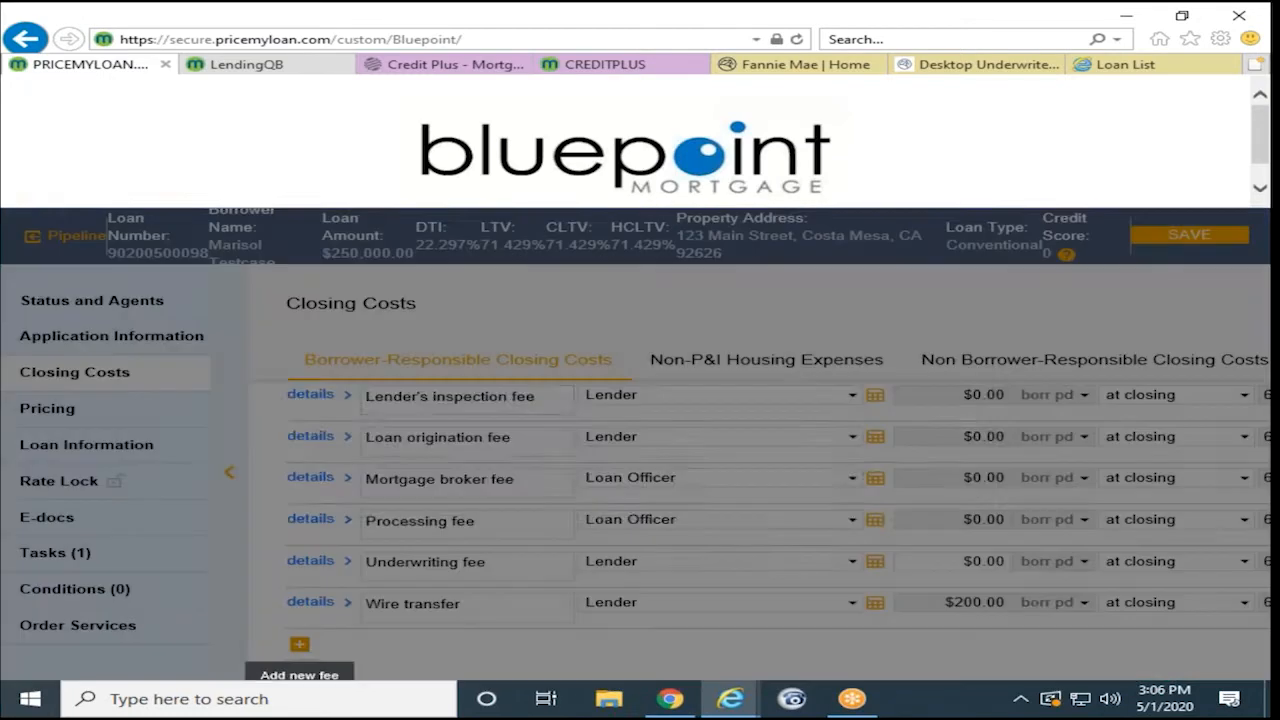
click(925, 487)
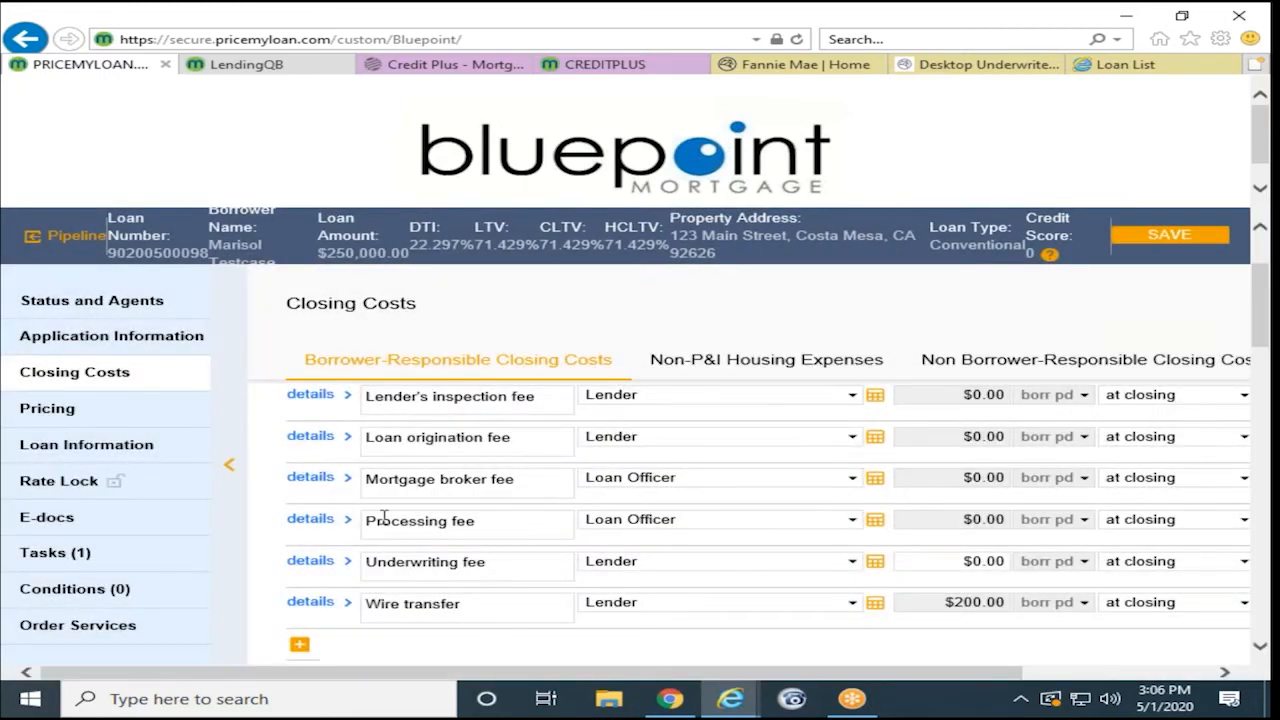
- Keep the 3rd Party Processing fee at $1,295.00 in its fee calculator
scroll(384, 517, down, 3)
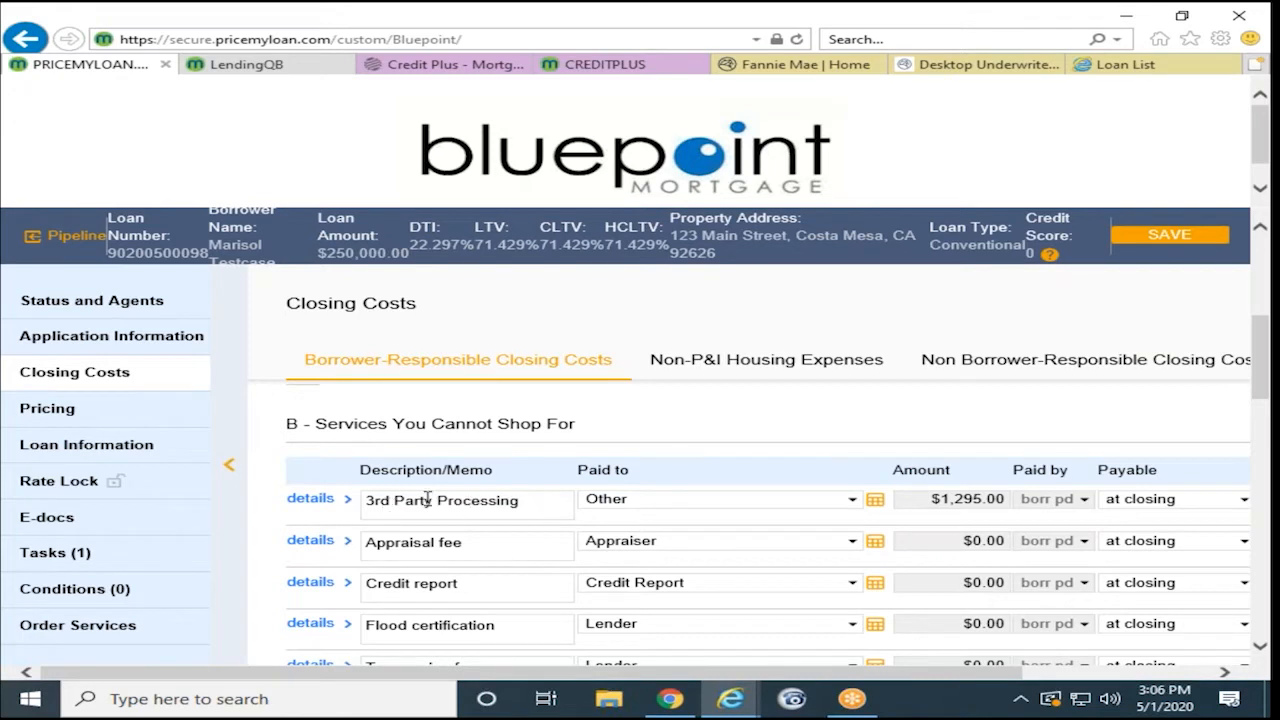
click(872, 509)
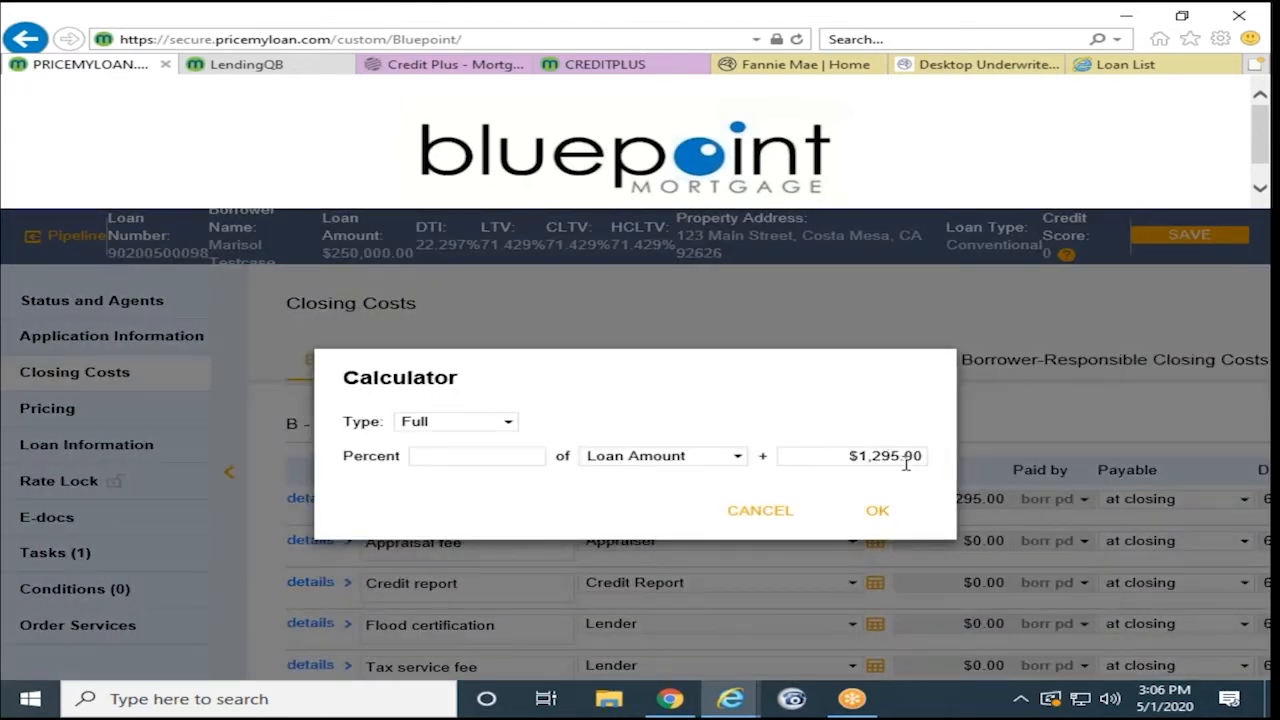
click(884, 514)
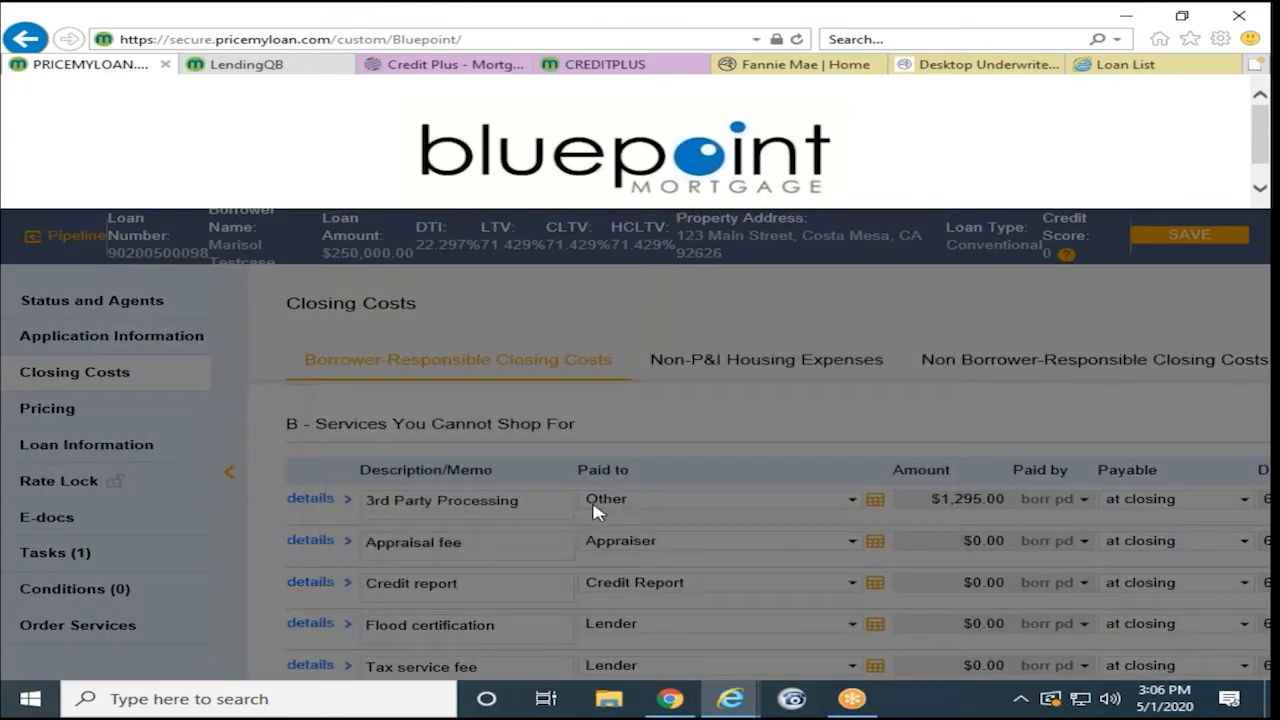
- Review the fees available to add to section B without adding any
scroll(677, 437, down, 2)
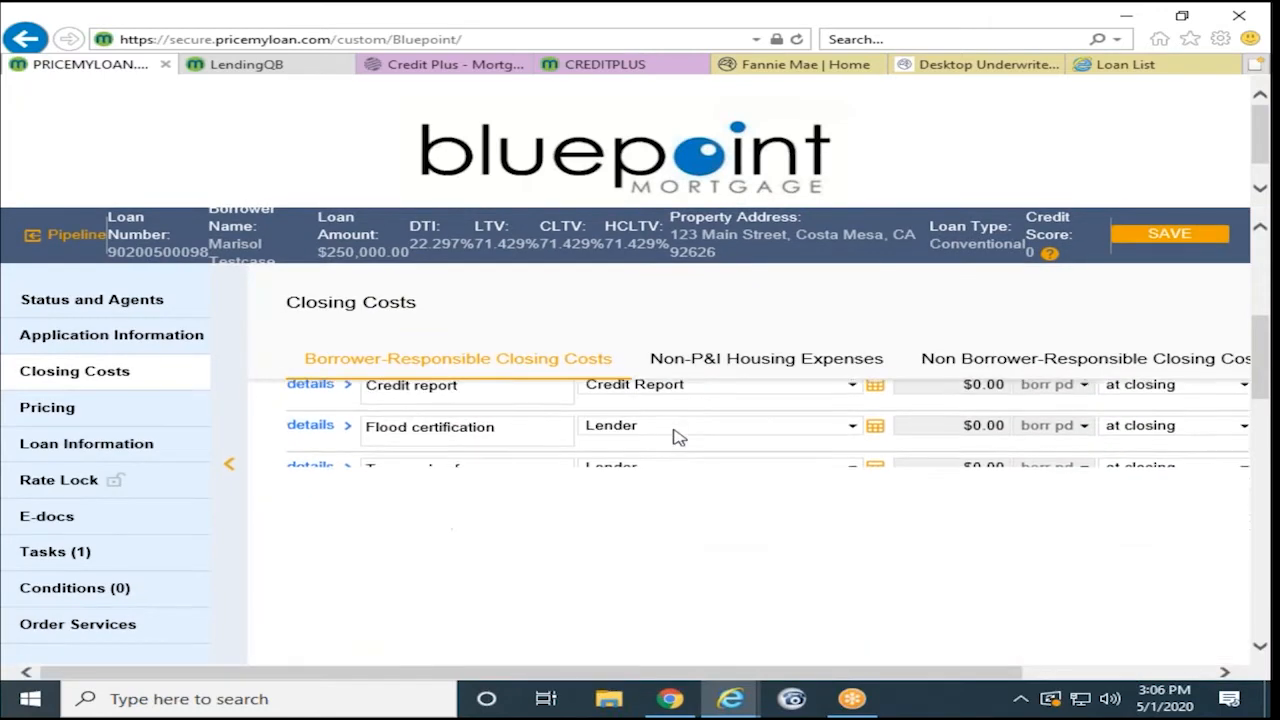
scroll(553, 533, up, 1)
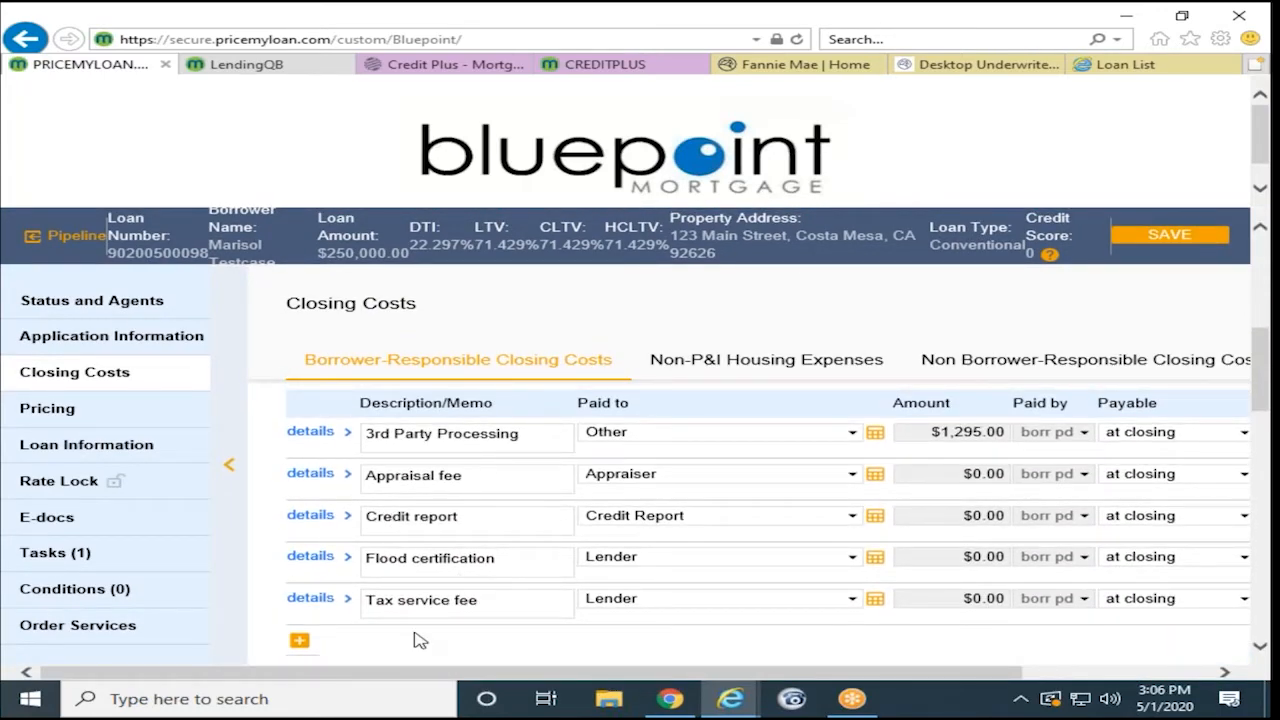
scroll(420, 636, down, 1)
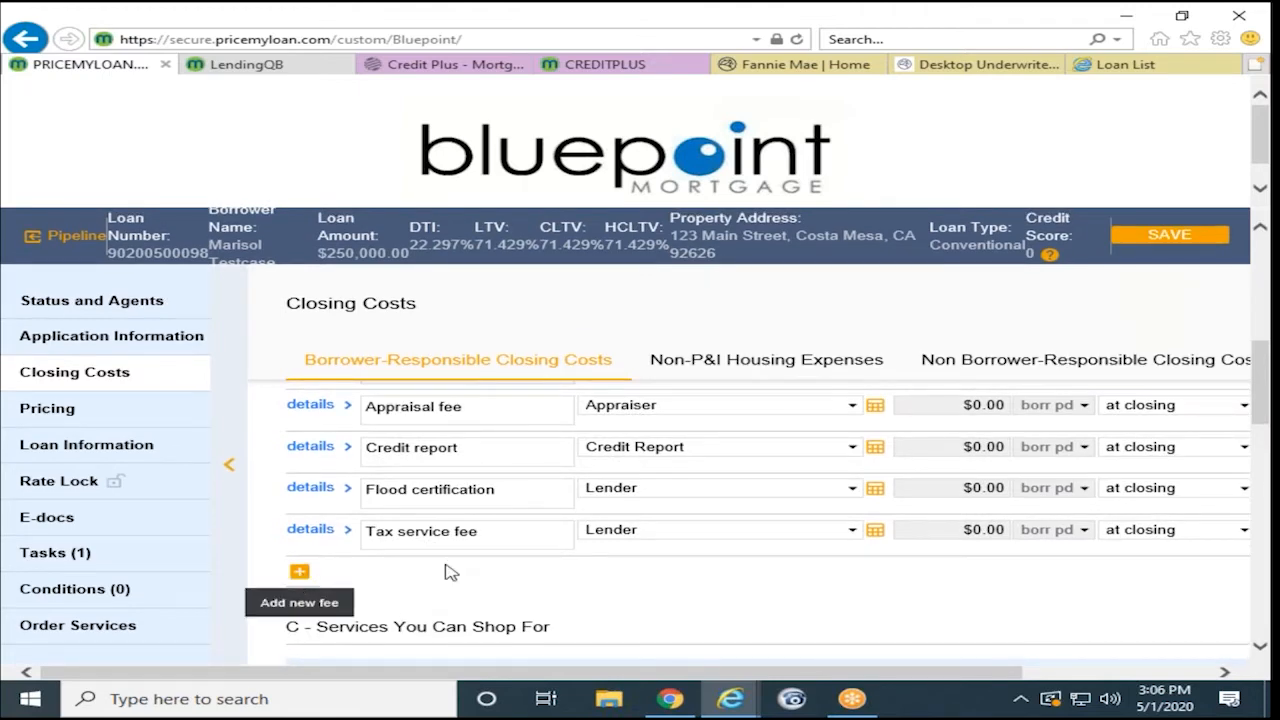
click(299, 572)
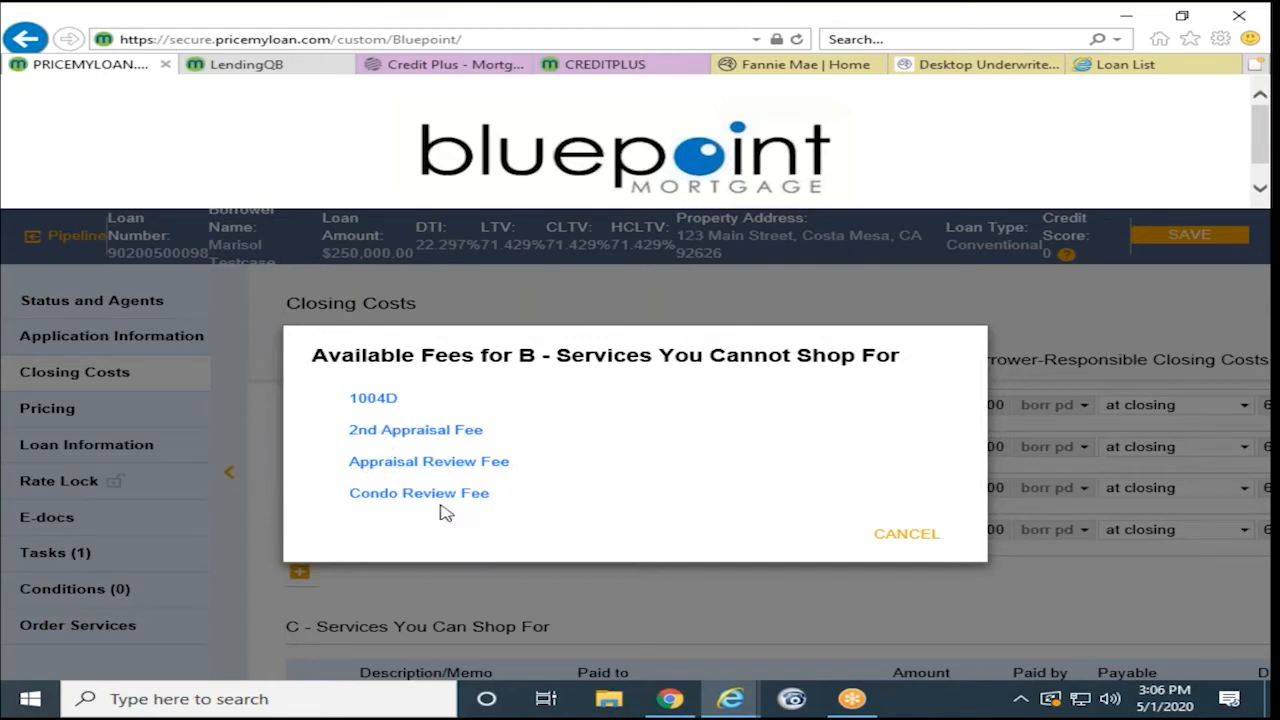
click(928, 542)
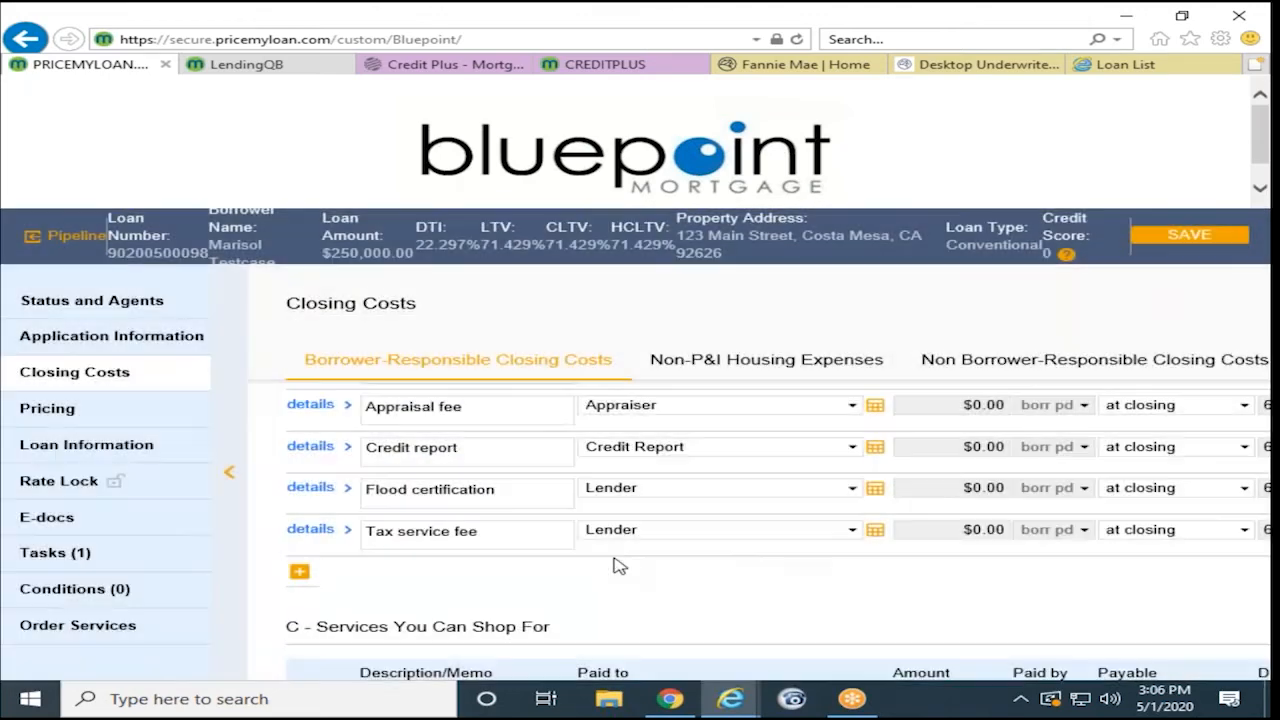
scroll(556, 578, down, 1)
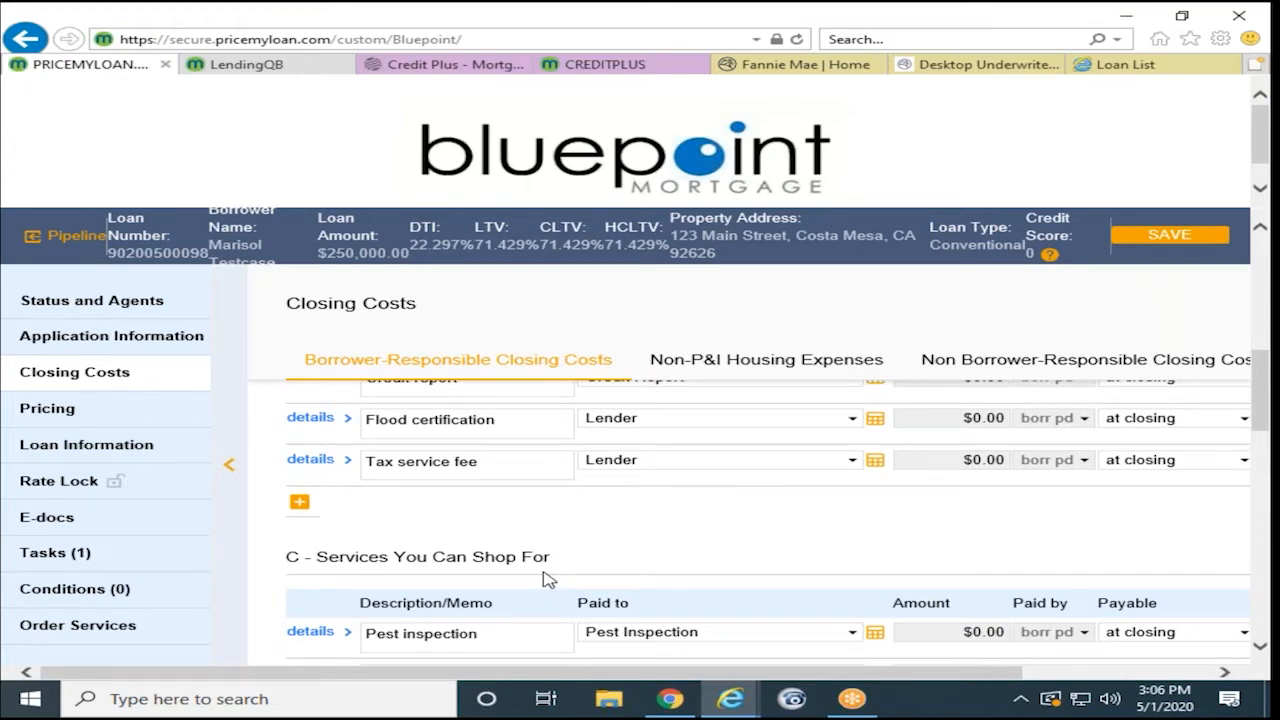
- Scroll through the borrower-paid closing cost sections C through H
scroll(648, 552, down, 2)
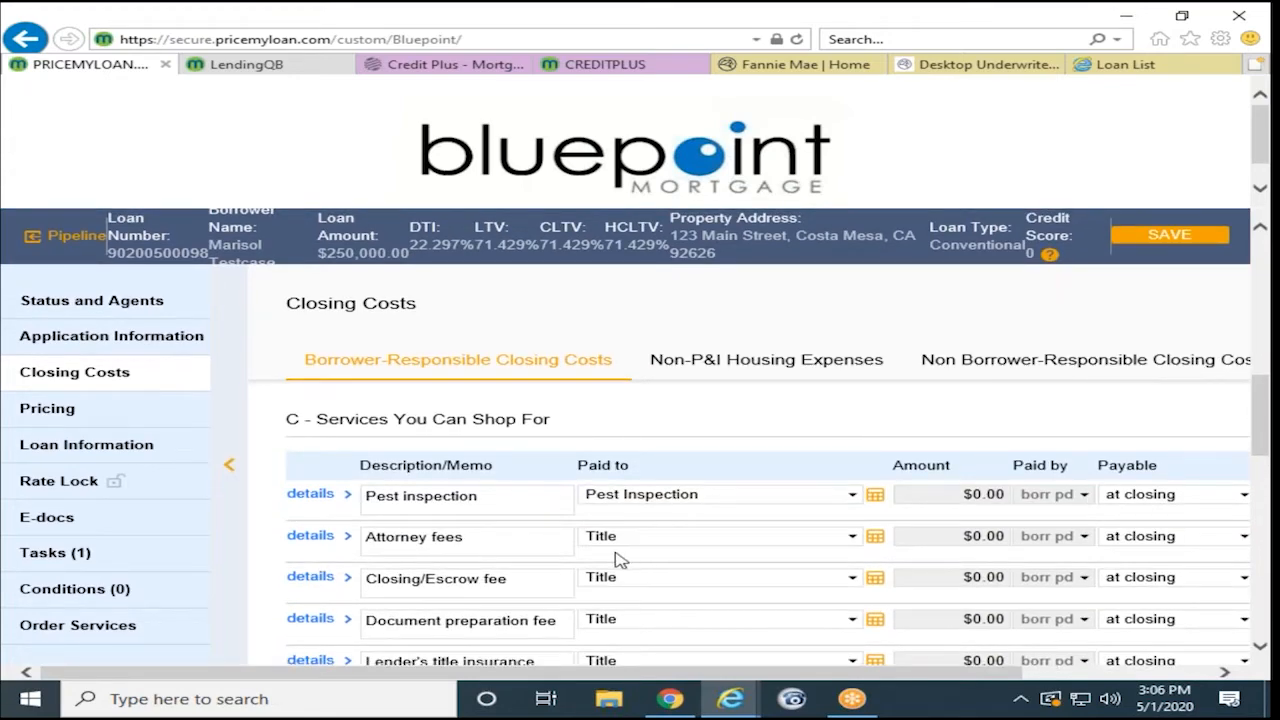
scroll(600, 562, down, 2)
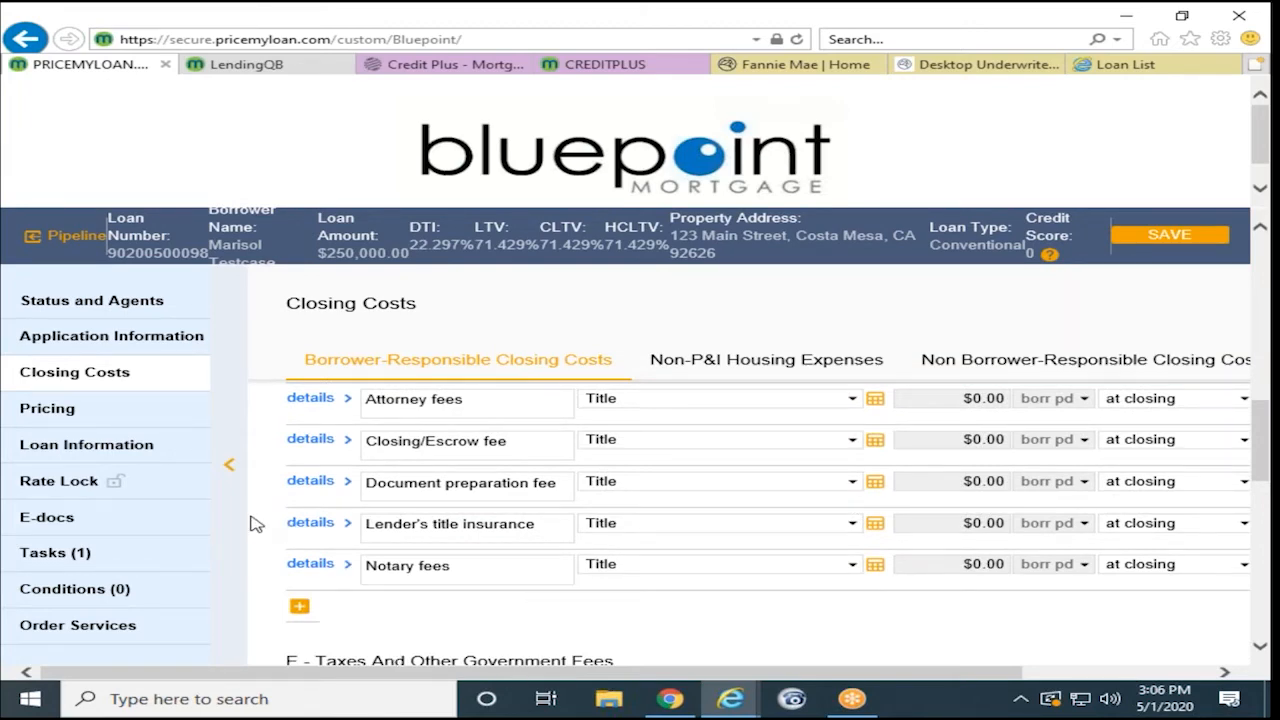
scroll(470, 552, down, 4)
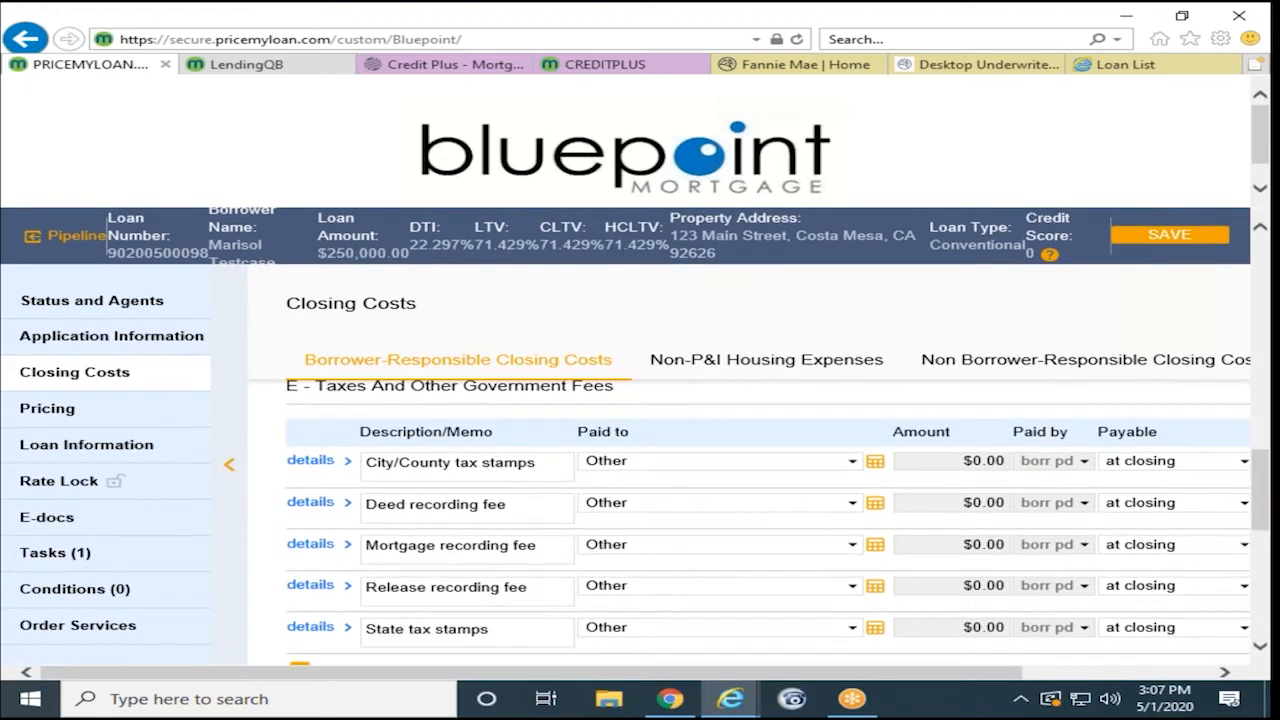
scroll(768, 520, down, 1)
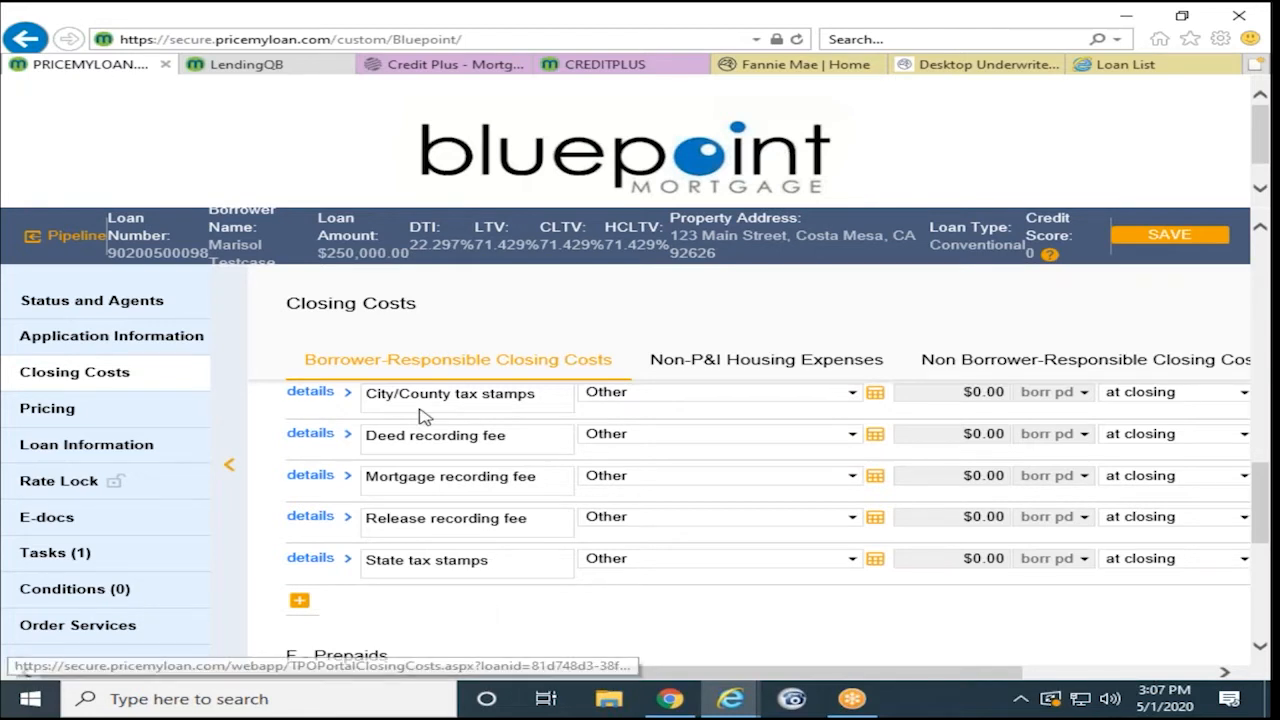
scroll(462, 608, down, 2)
scroll(462, 608, down, 2)
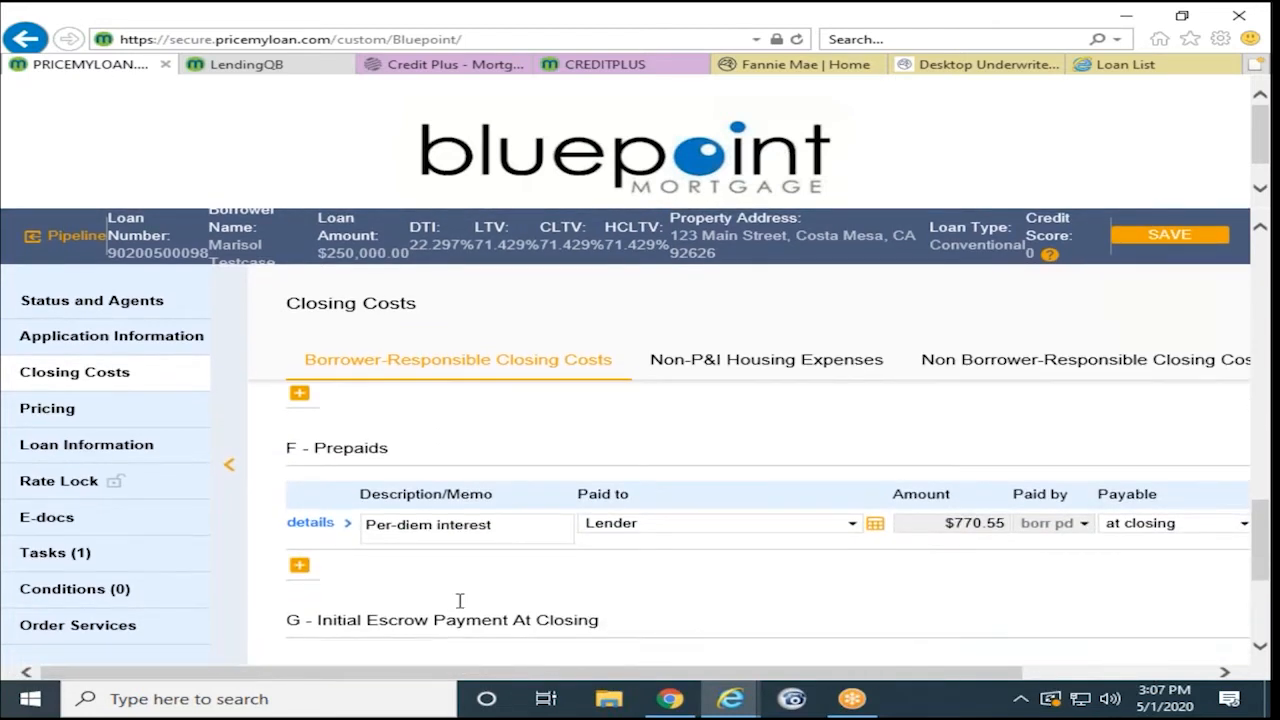
scroll(463, 600, up, 1)
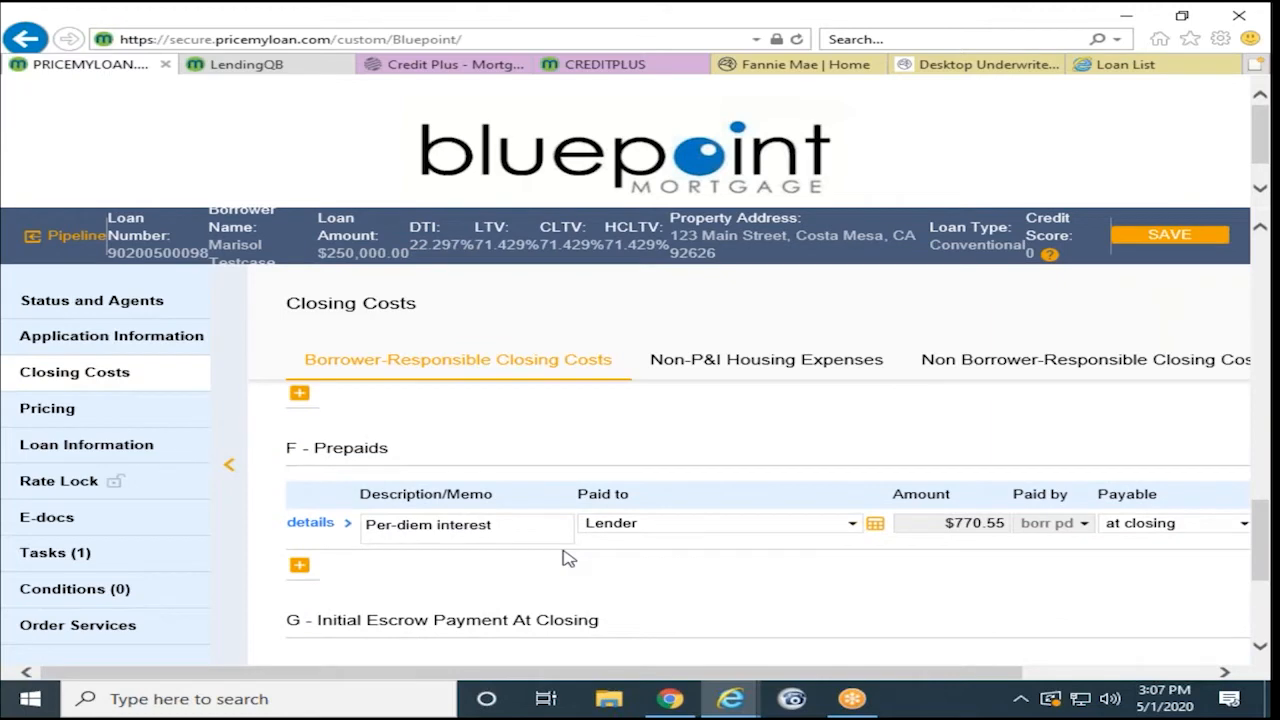
scroll(486, 606, down, 2)
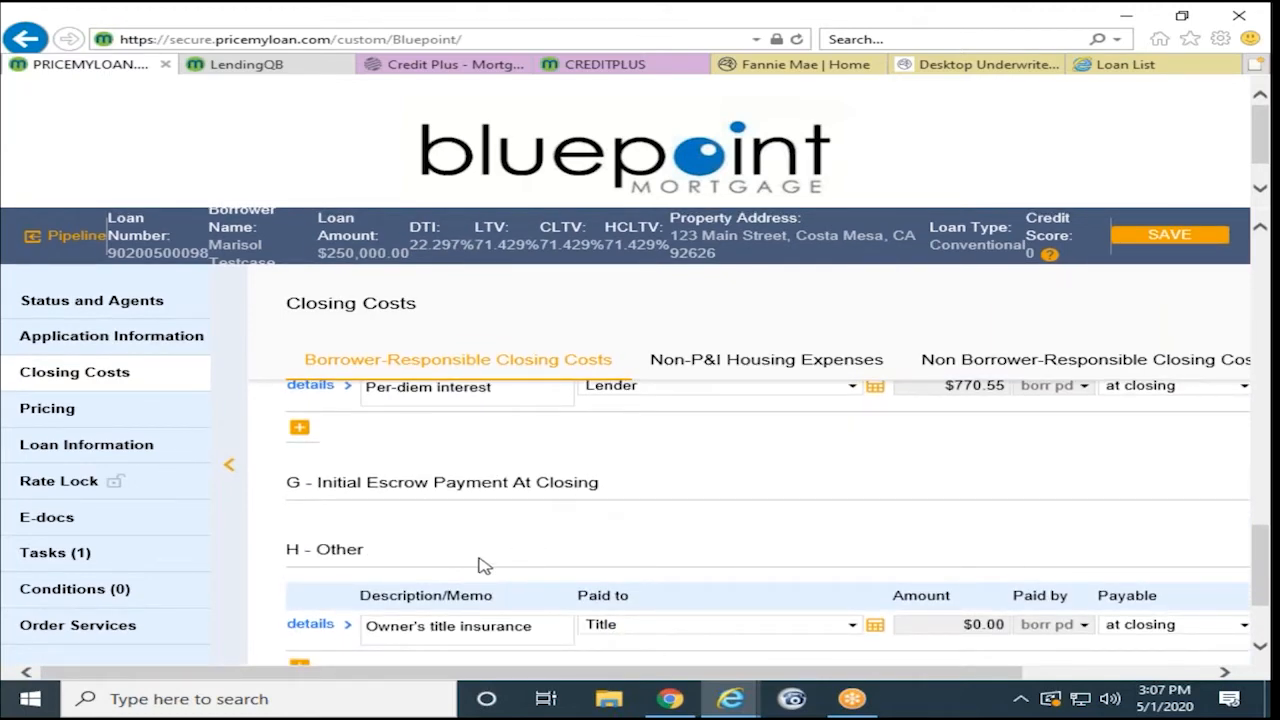
scroll(484, 564, down, 2)
scroll(785, 576, up, 4)
scroll(697, 562, up, 3)
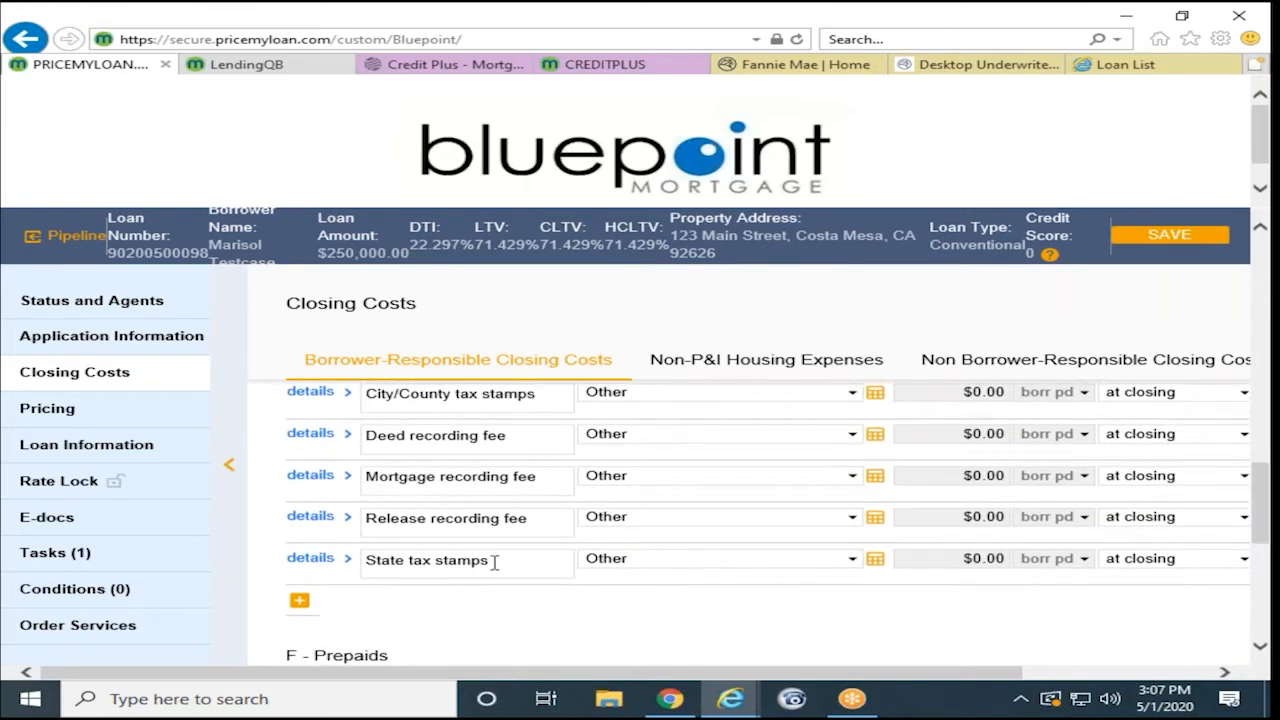
- Leave State tax stamps paid to Other and attempt to switch to Non-P&I Housing Expenses
click(851, 560)
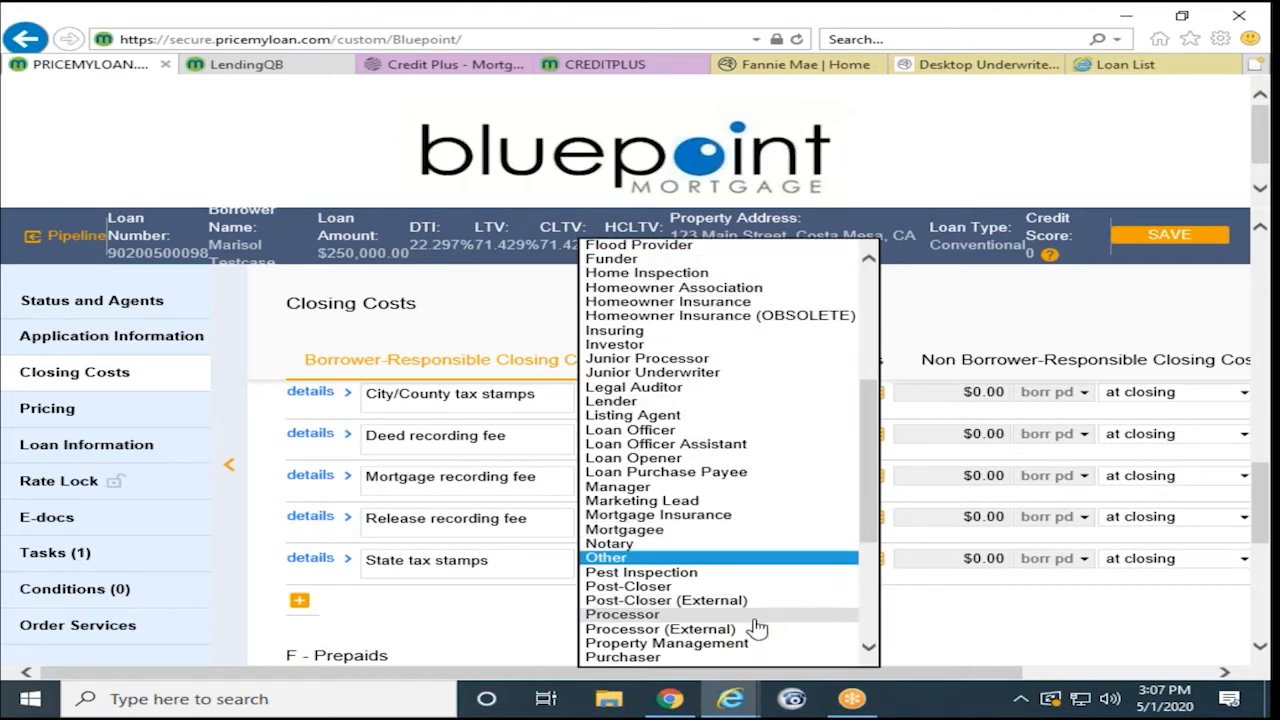
click(959, 628)
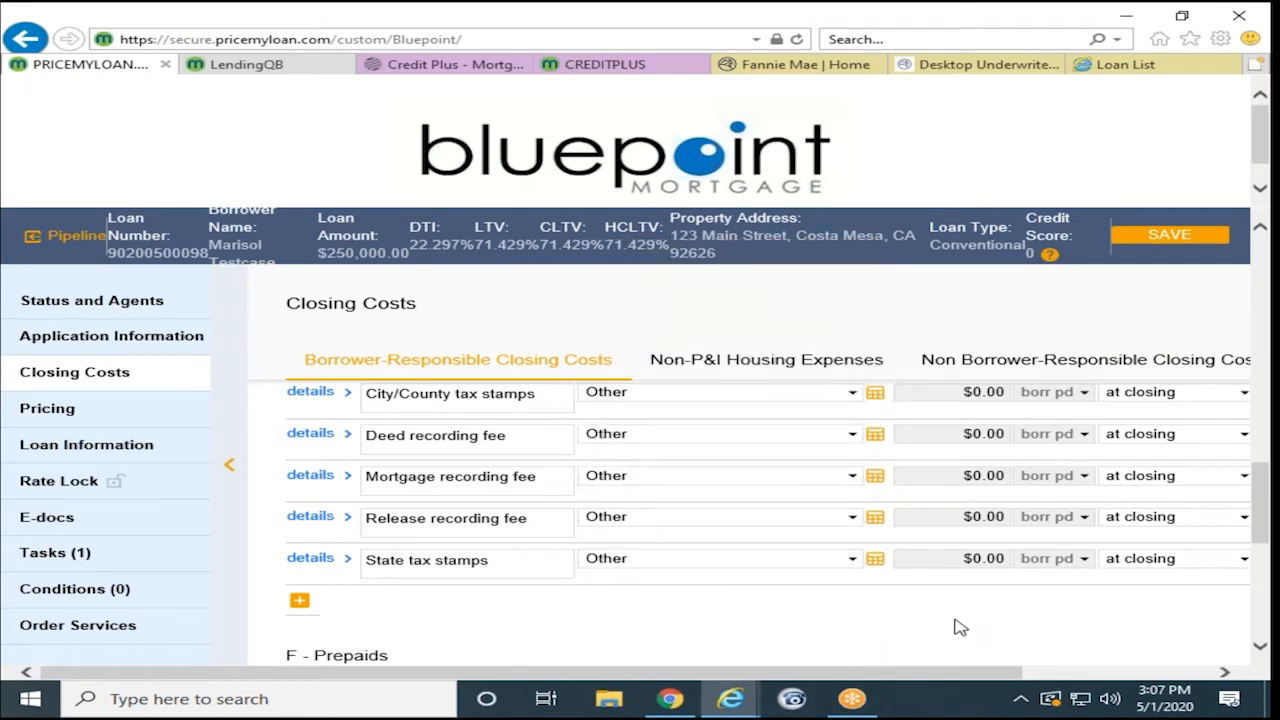
click(765, 362)
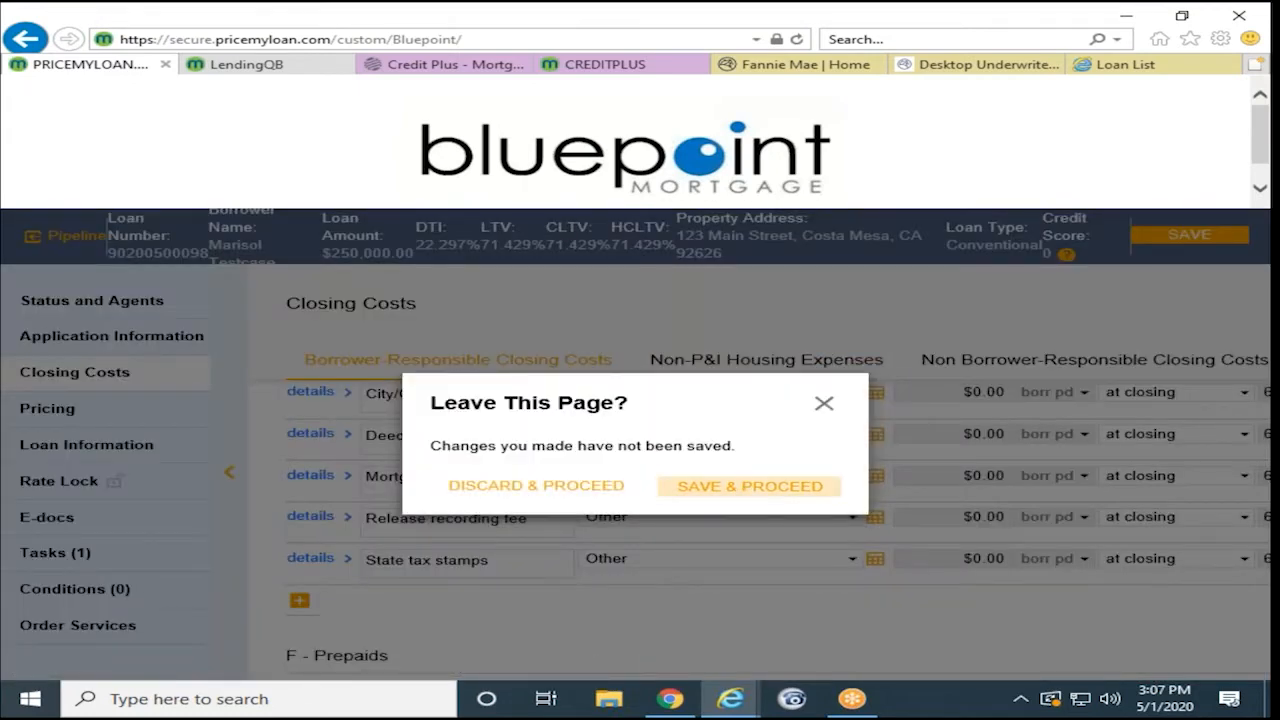
- Save the closing cost changes and continue to Non-P&I Housing Expenses
click(740, 490)
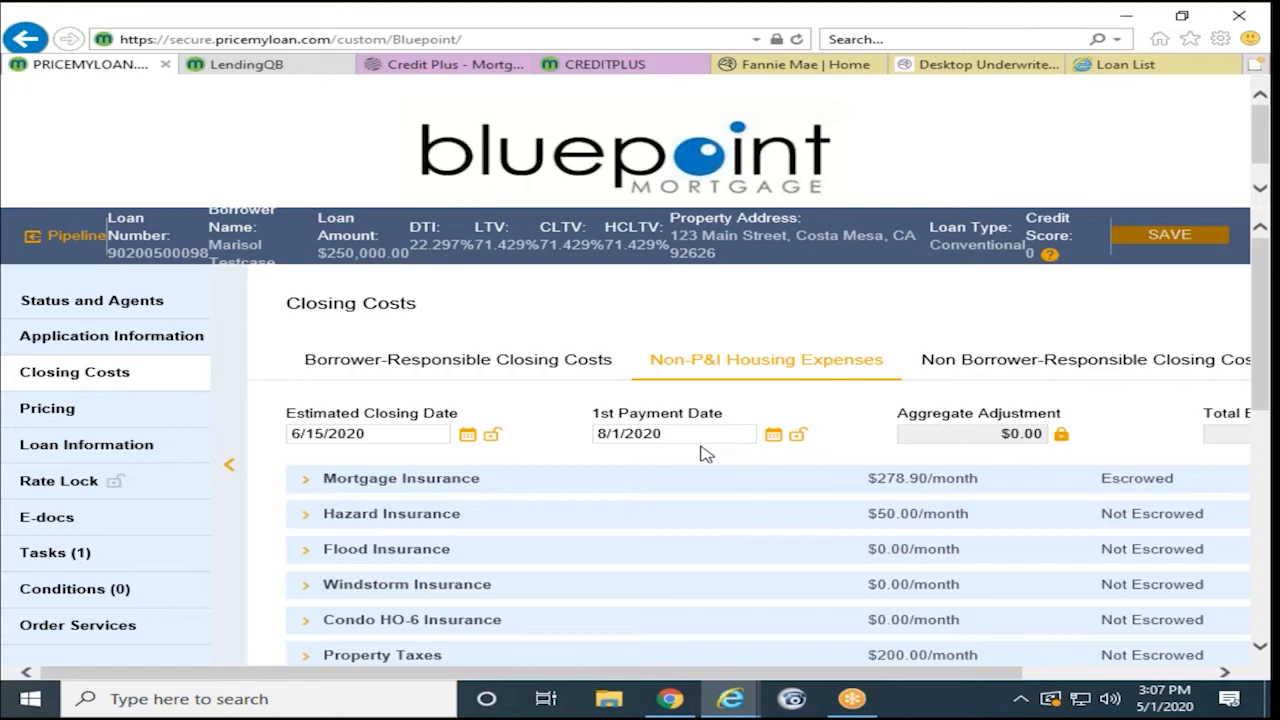
- Set Mortgage Insurance Total UFMIP/FF to 0 and Annual Premium Rate to 0.000000%
scroll(706, 454, down, 1)
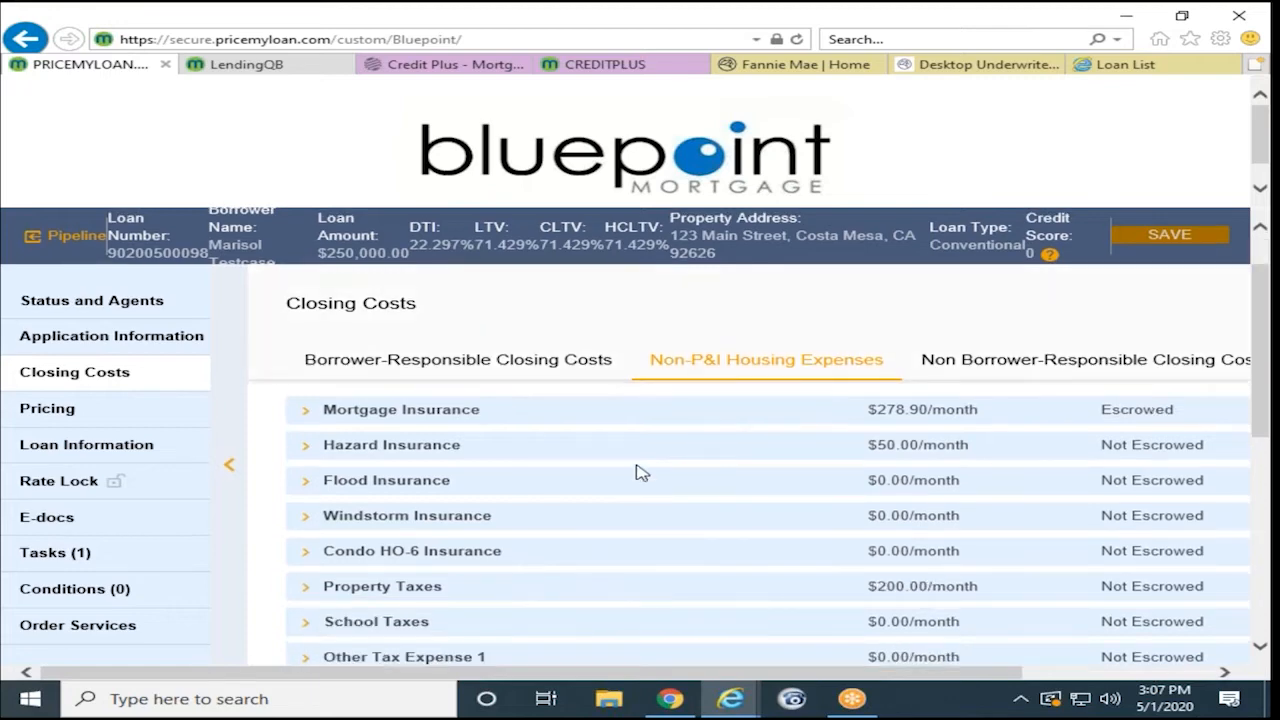
click(398, 418)
scroll(460, 518, down, 1)
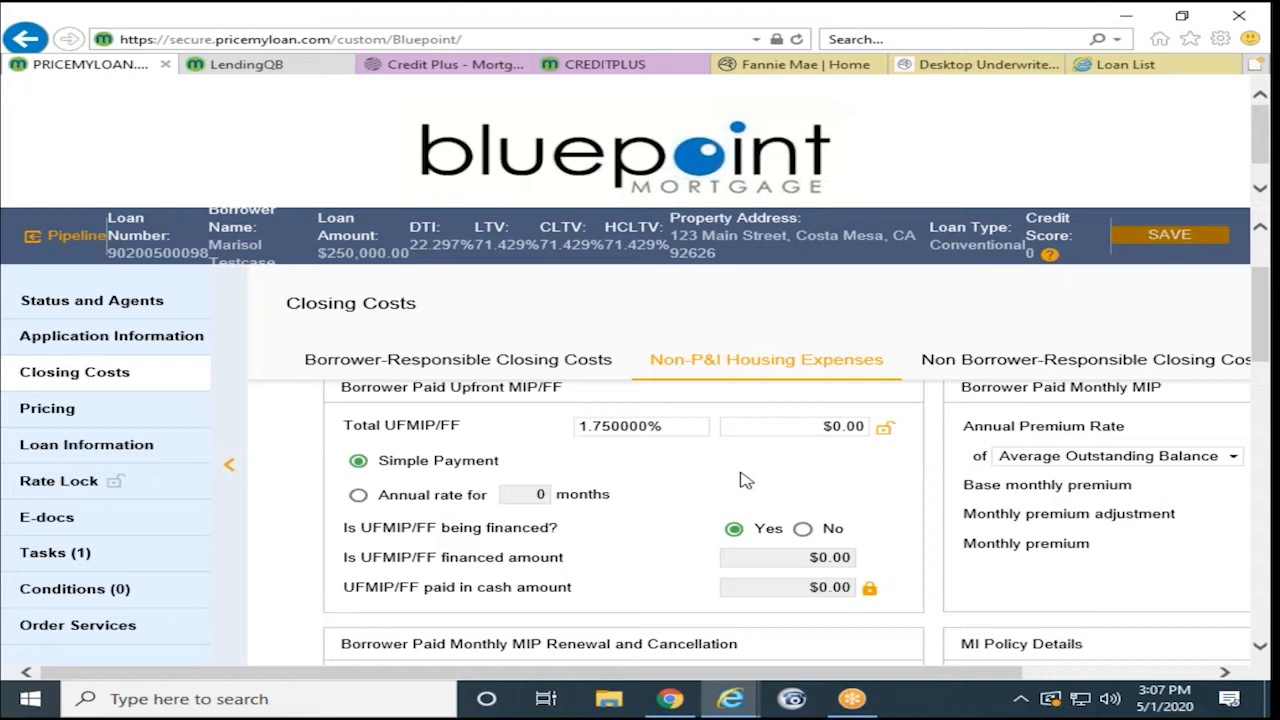
key(ctrl+minus)
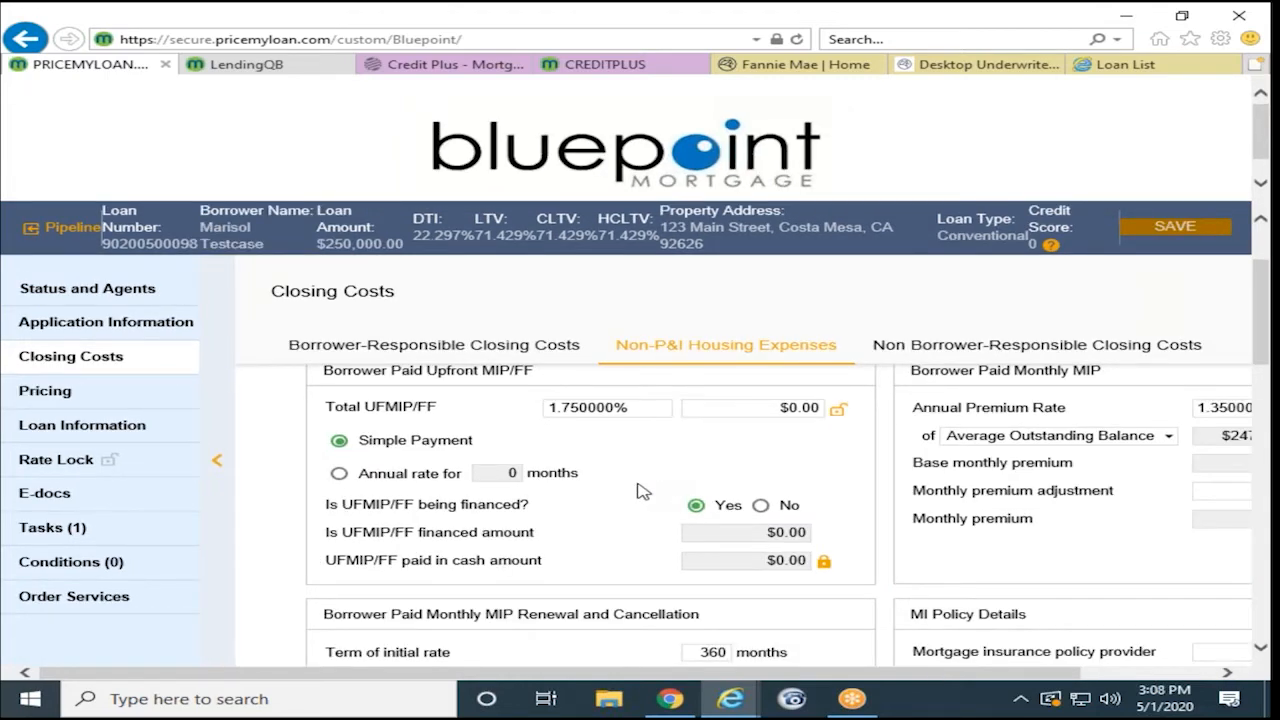
key(ctrl+minus)
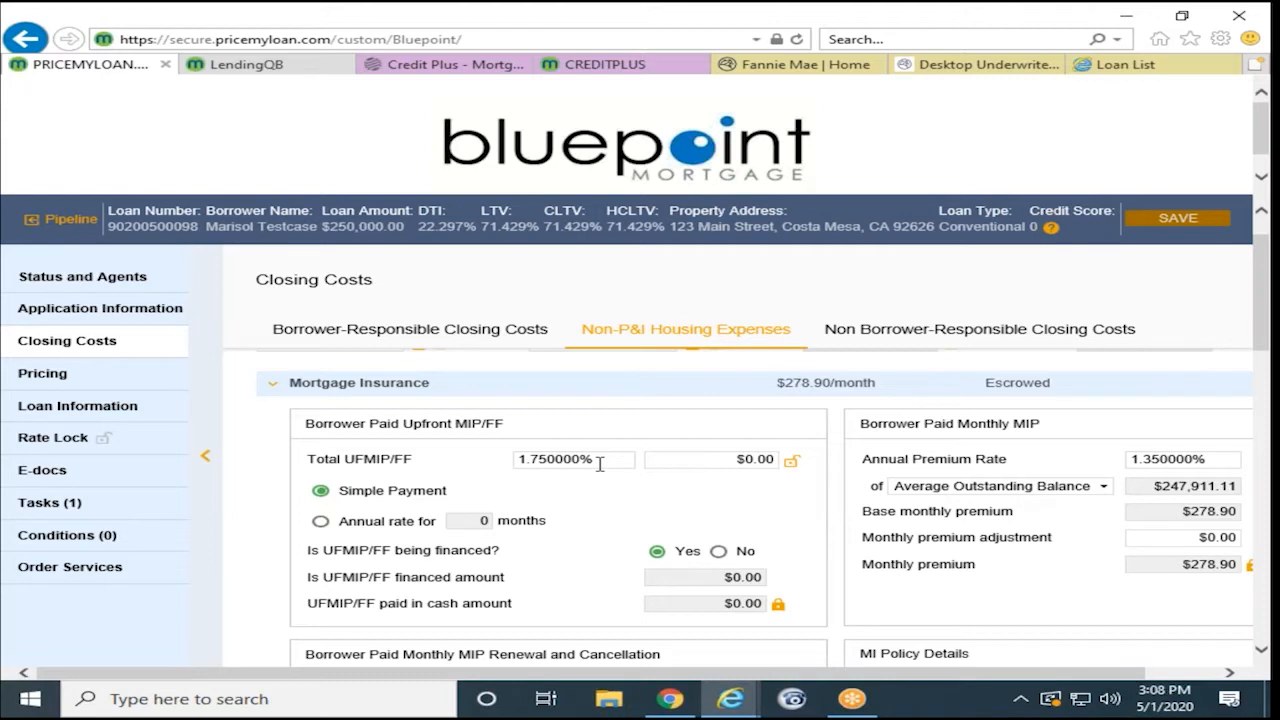
click(600, 463)
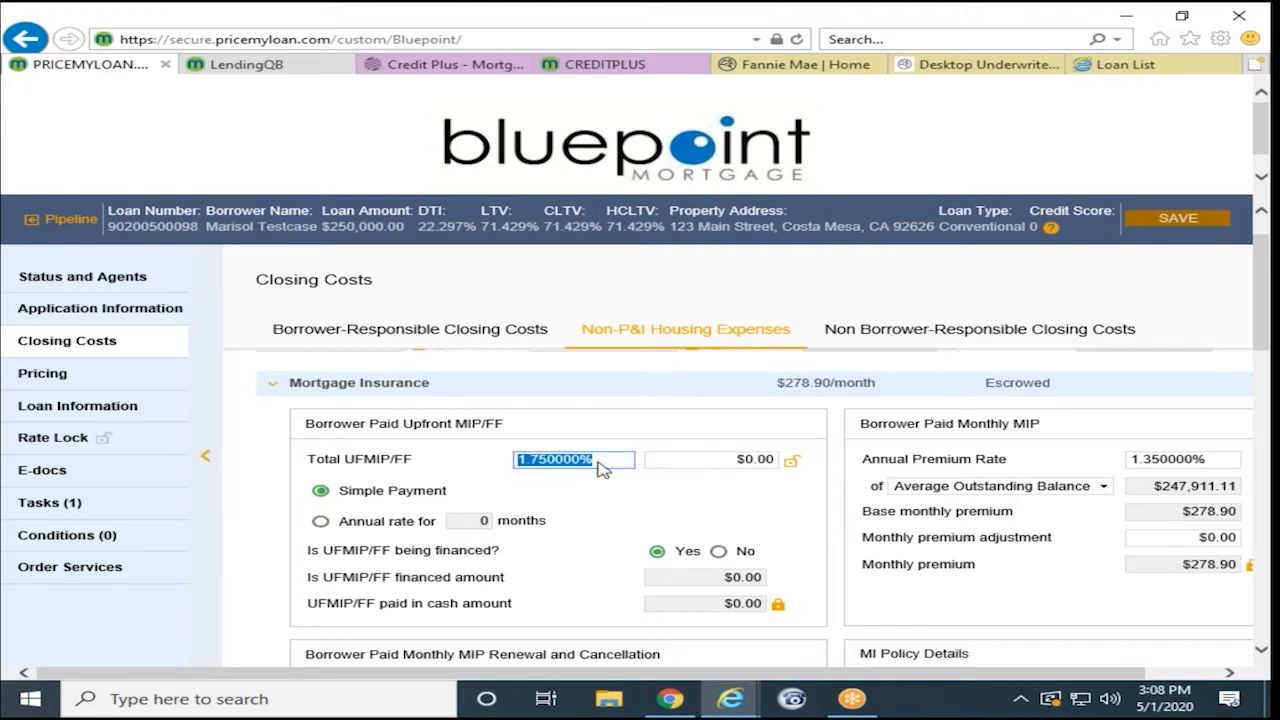
key(BackSpace)
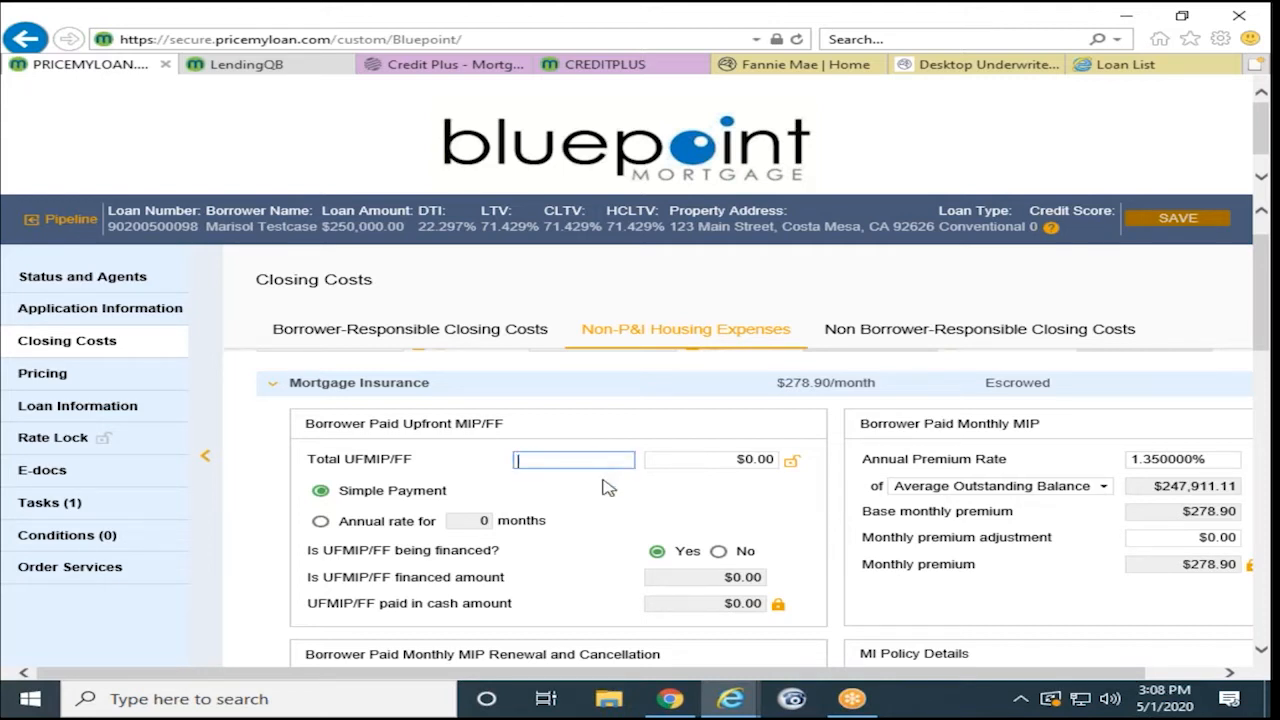
text(0)
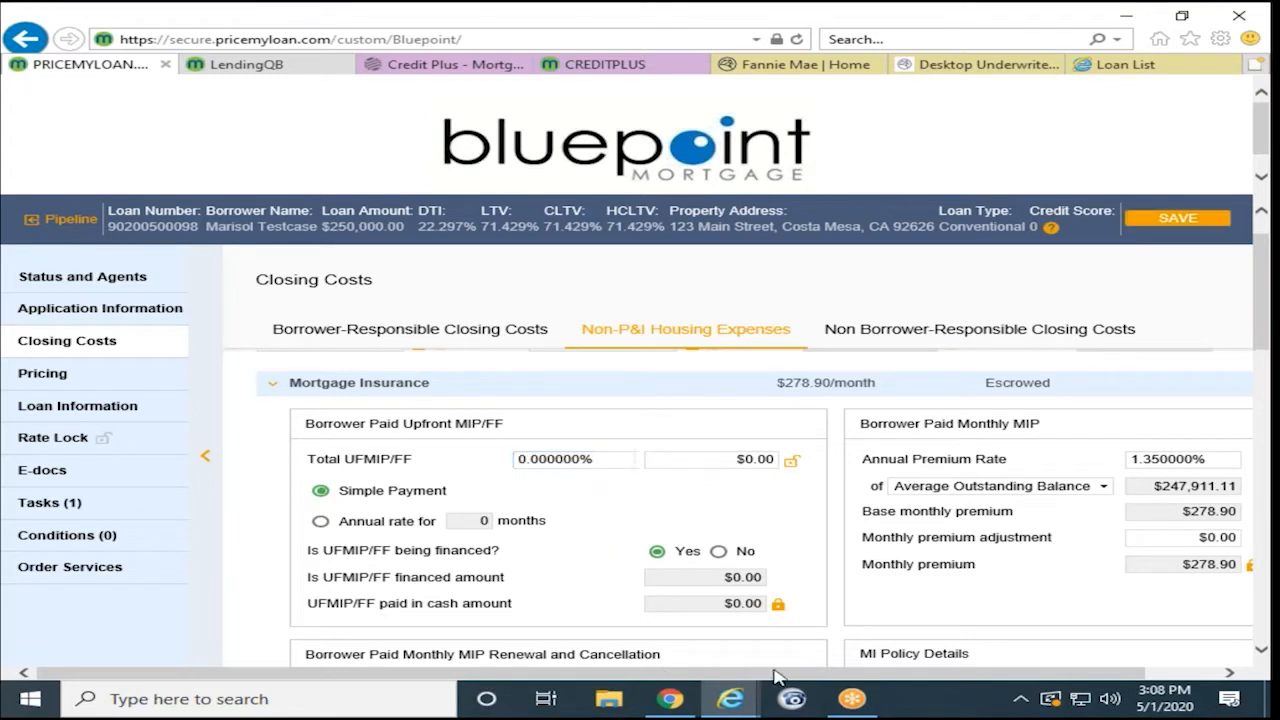
drag(820, 676, 928, 674)
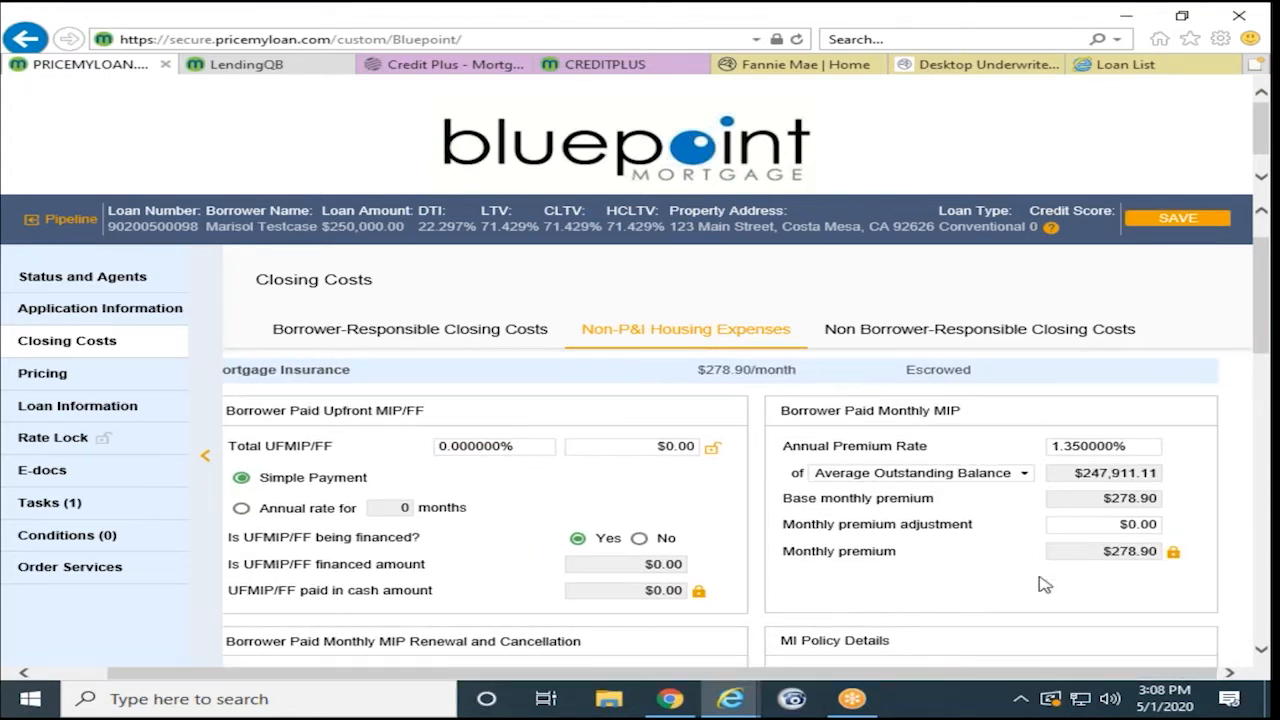
click(1139, 450)
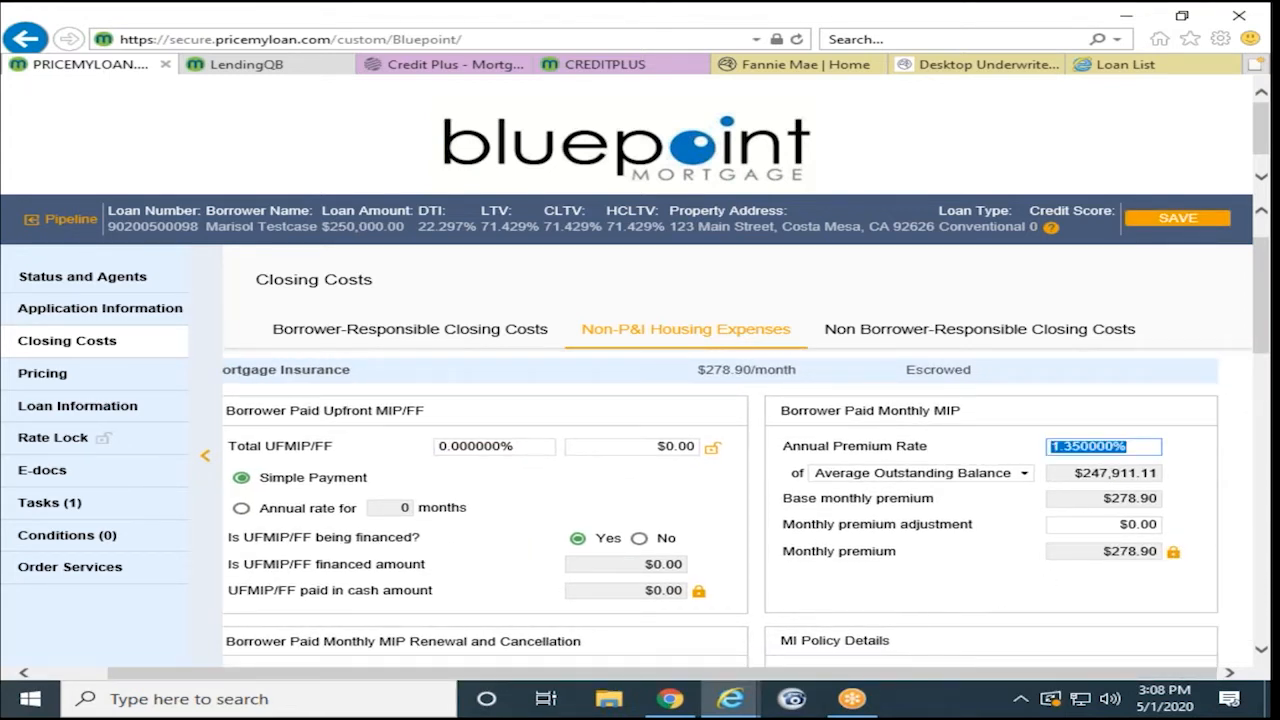
key(BackSpace)
click(948, 597)
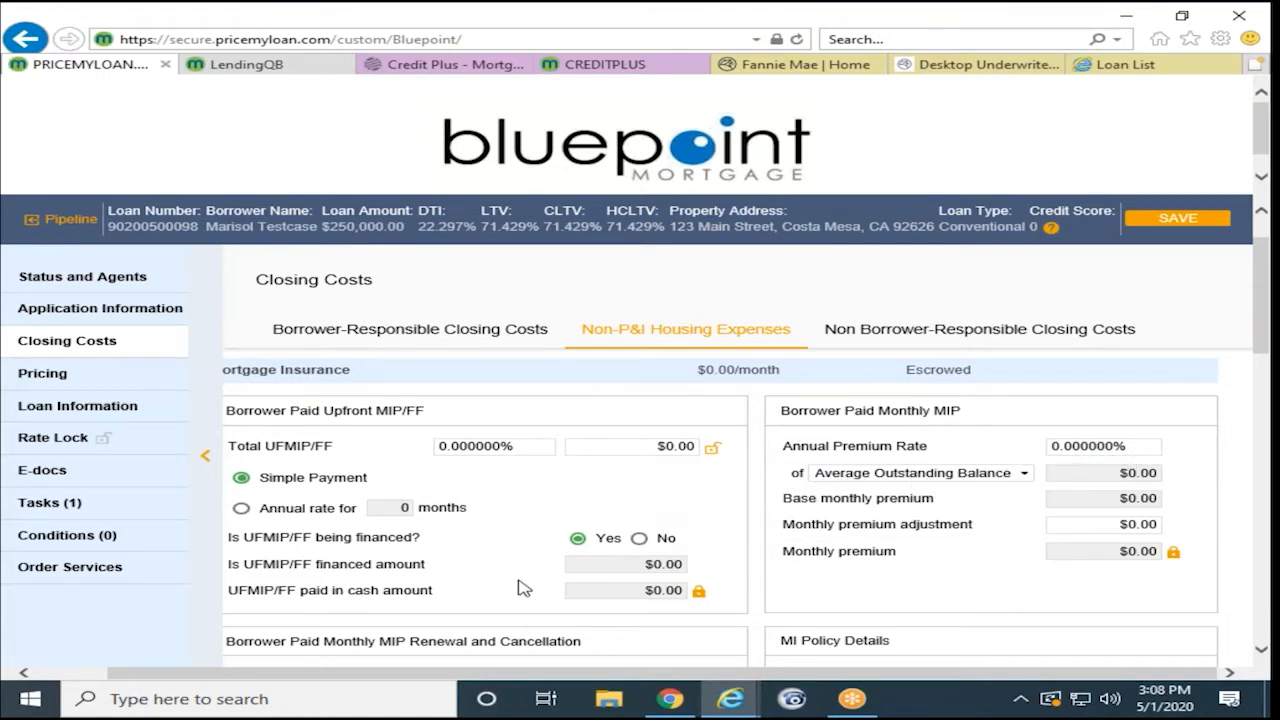
- Save the mortgage insurance changes
scroll(520, 588, down, 1)
scroll(730, 425, up, 1)
scroll(362, 513, down, 3)
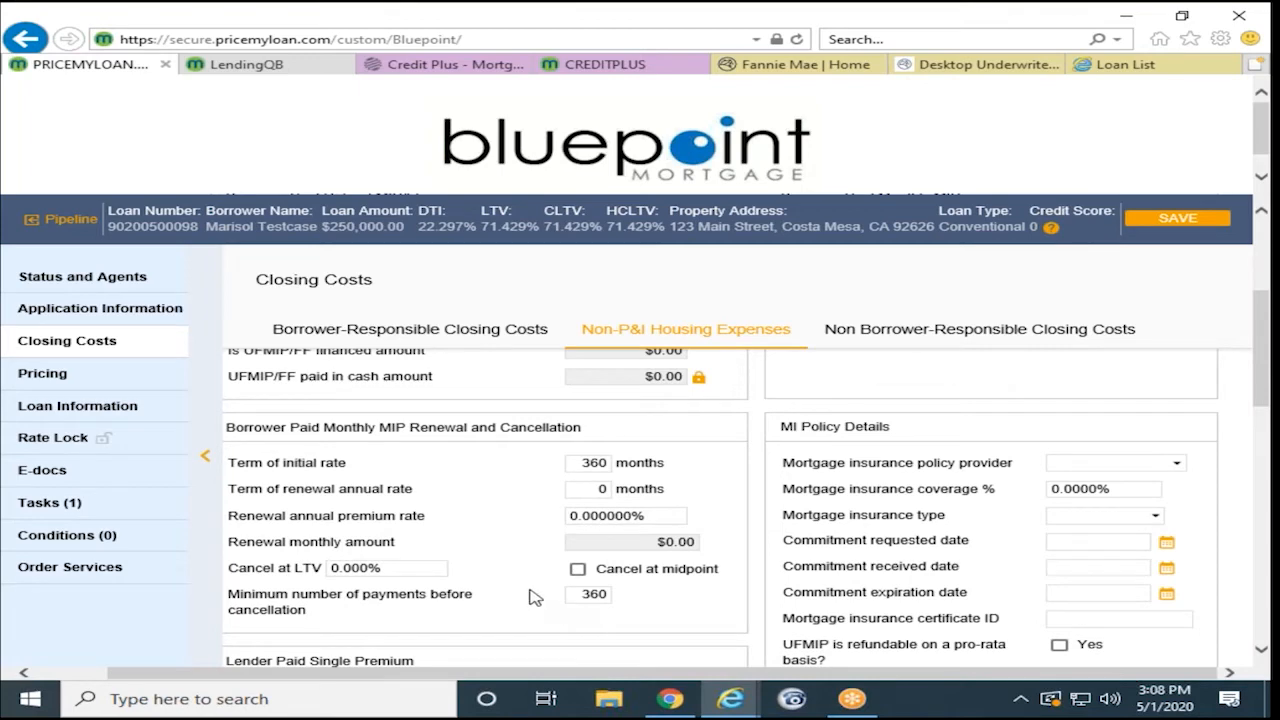
scroll(532, 592, down, 1)
scroll(436, 574, up, 4)
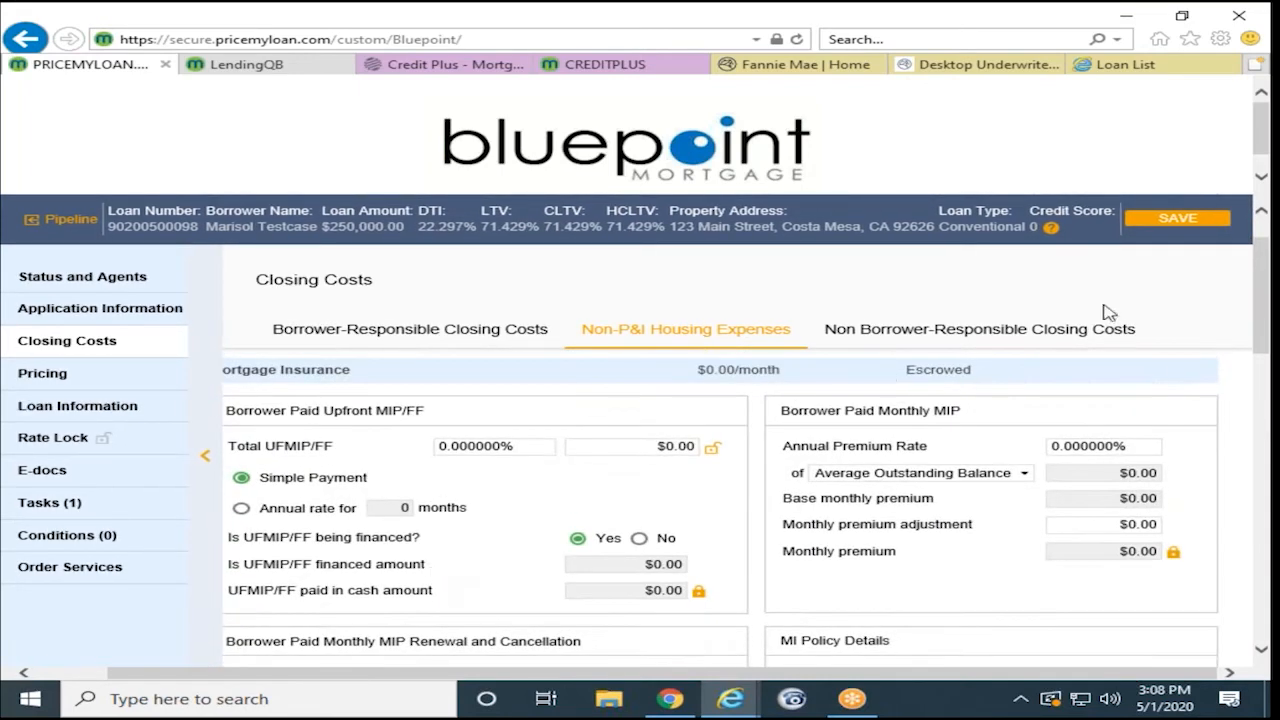
click(1145, 222)
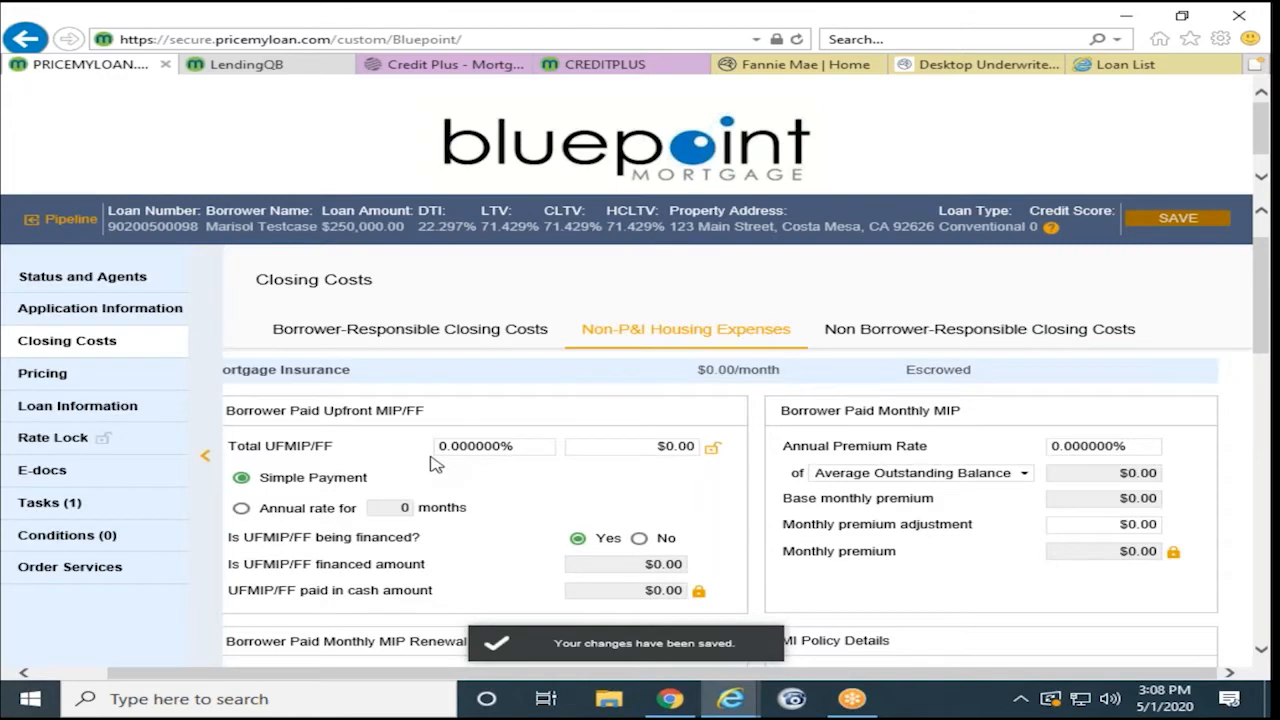
- Expand Hazard Insurance, showing $50.00/month, $600.00 annually, not escrowed
scroll(436, 463, down, 7)
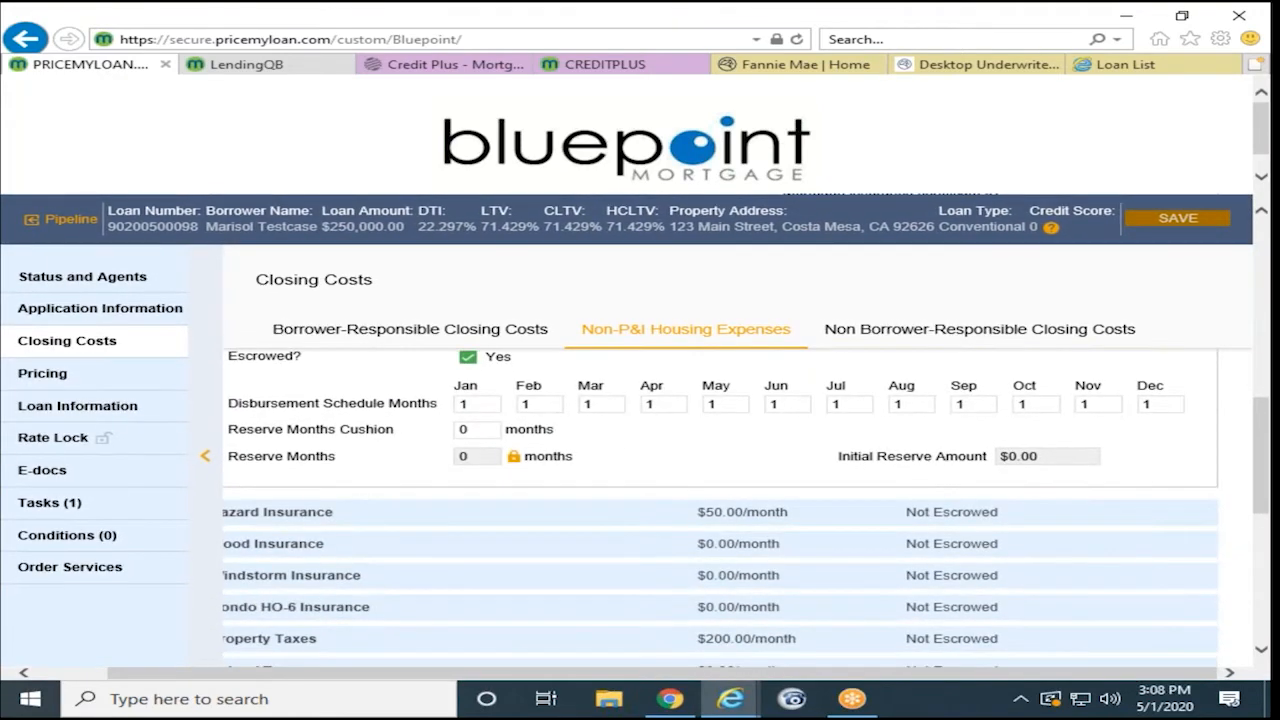
scroll(720, 500, down, 1)
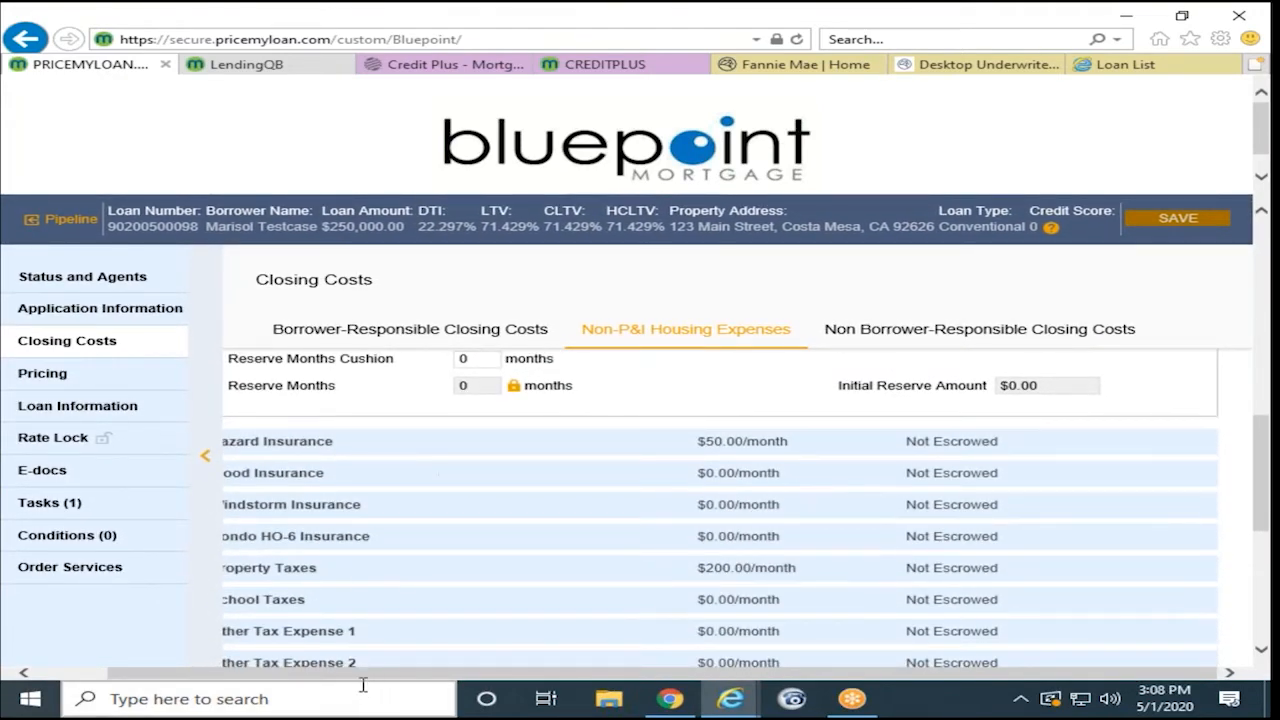
drag(350, 678, 276, 679)
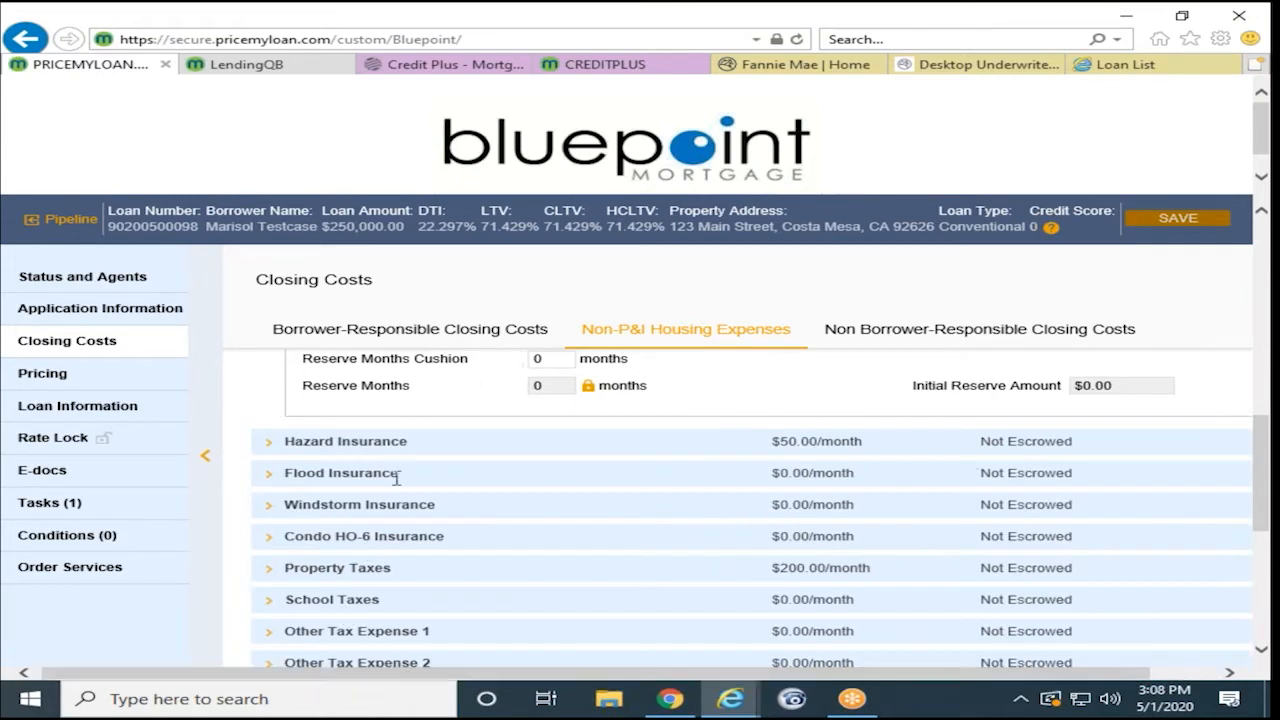
click(380, 448)
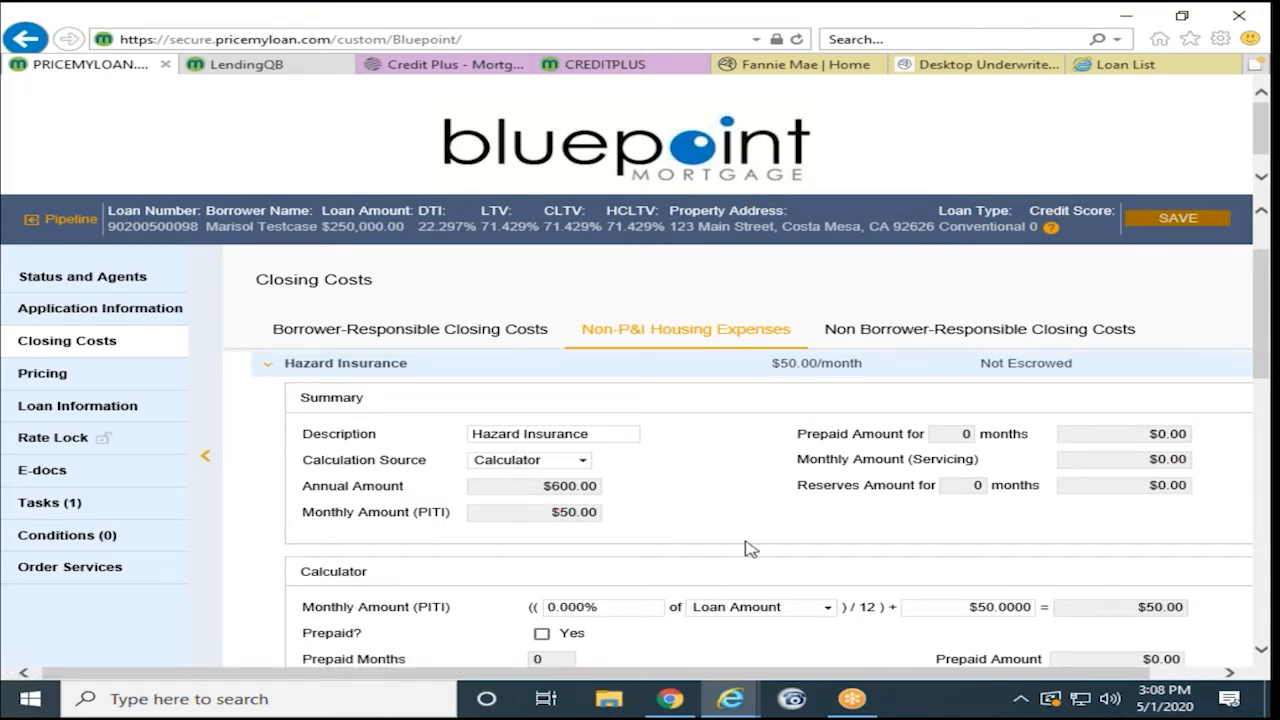
- Mark Hazard Insurance escrowed for a 3-month, $150.00 initial reserve and select June's disbursement months
scroll(743, 545, down, 1)
scroll(718, 547, down, 1)
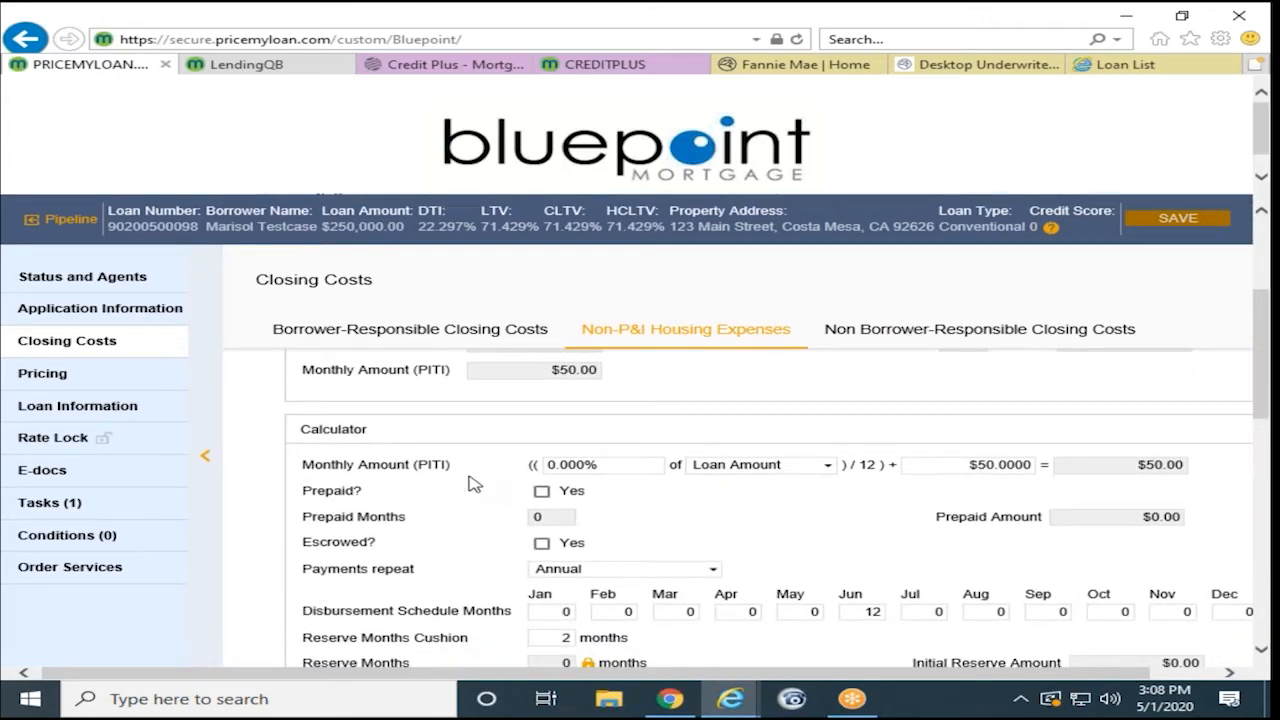
scroll(474, 484, up, 1)
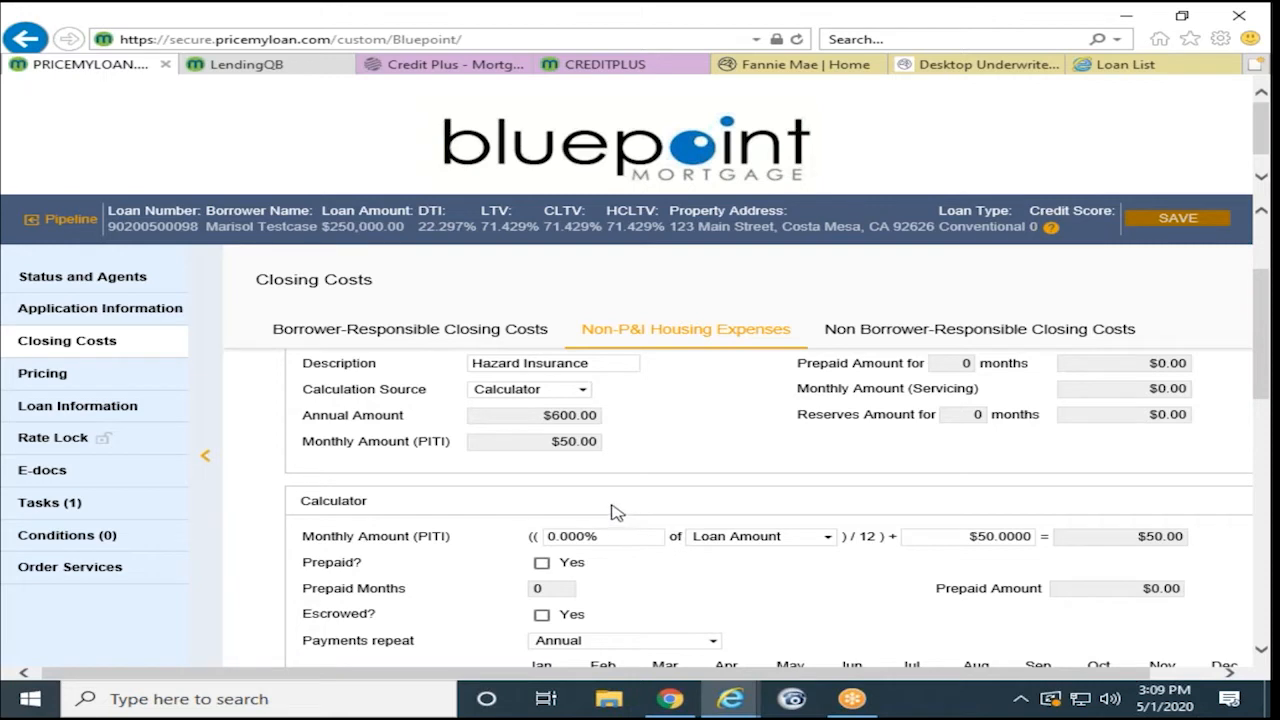
scroll(616, 510, down, 1)
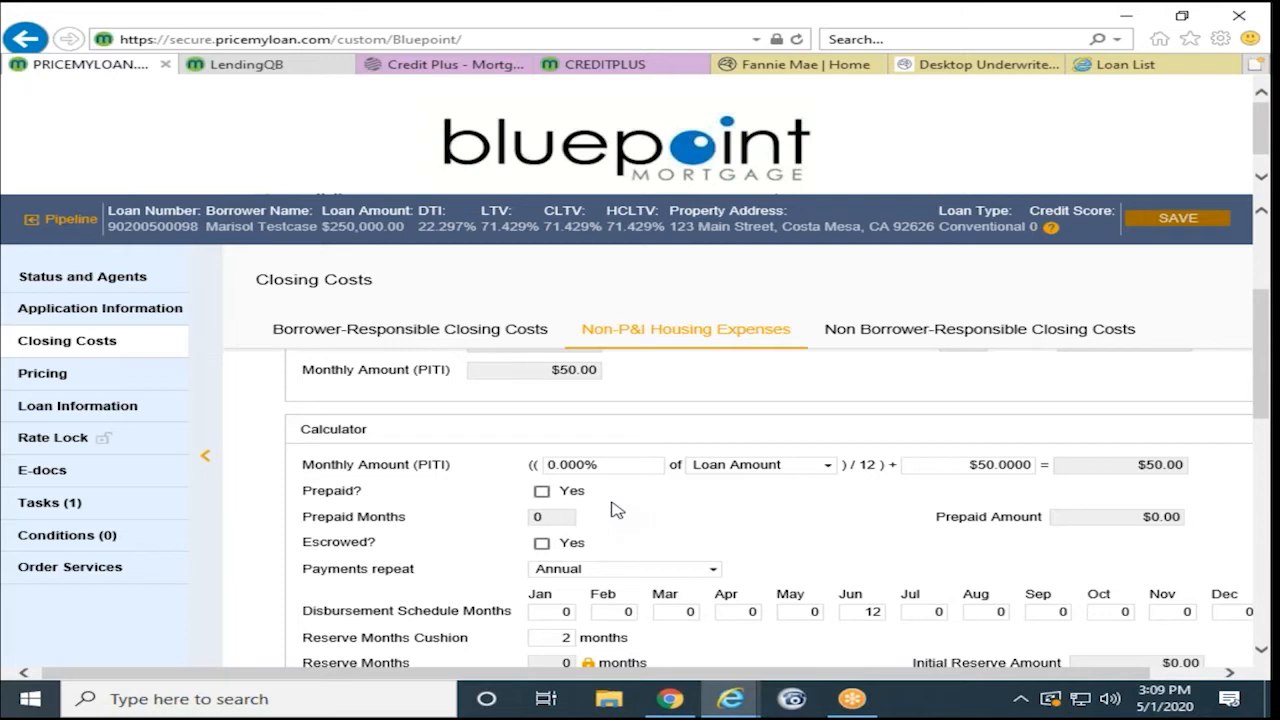
scroll(616, 510, down, 1)
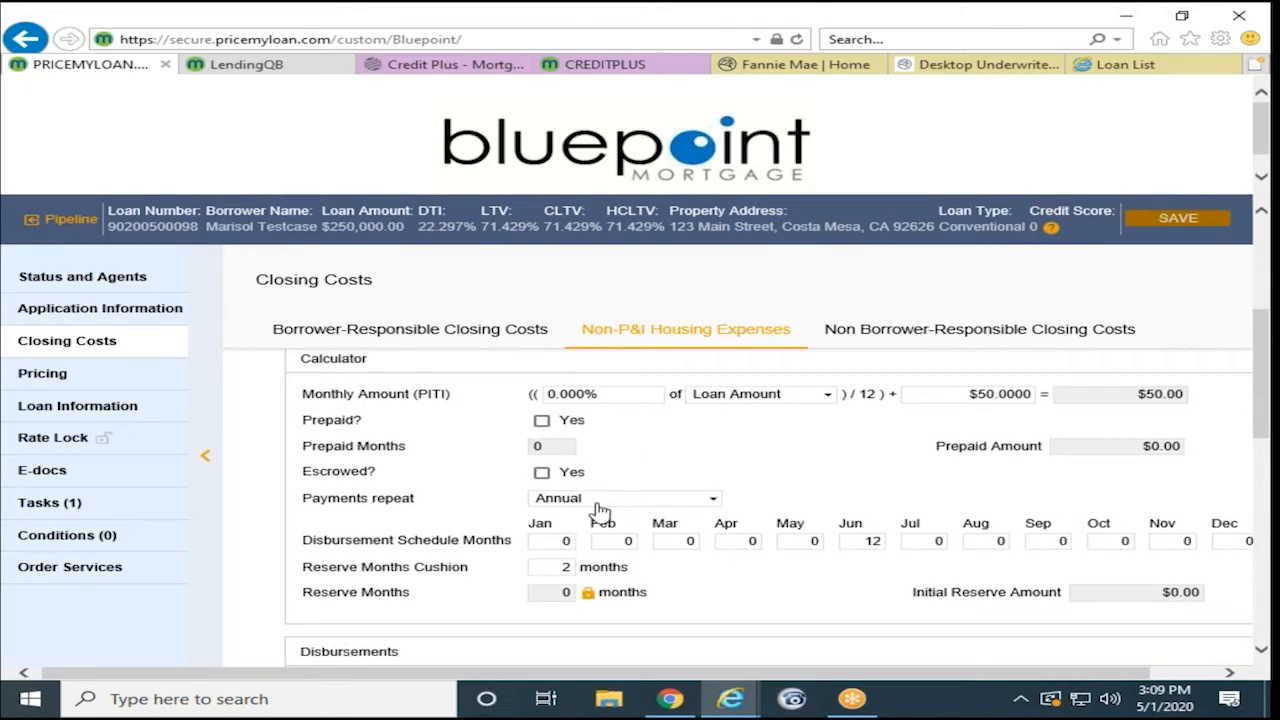
click(541, 474)
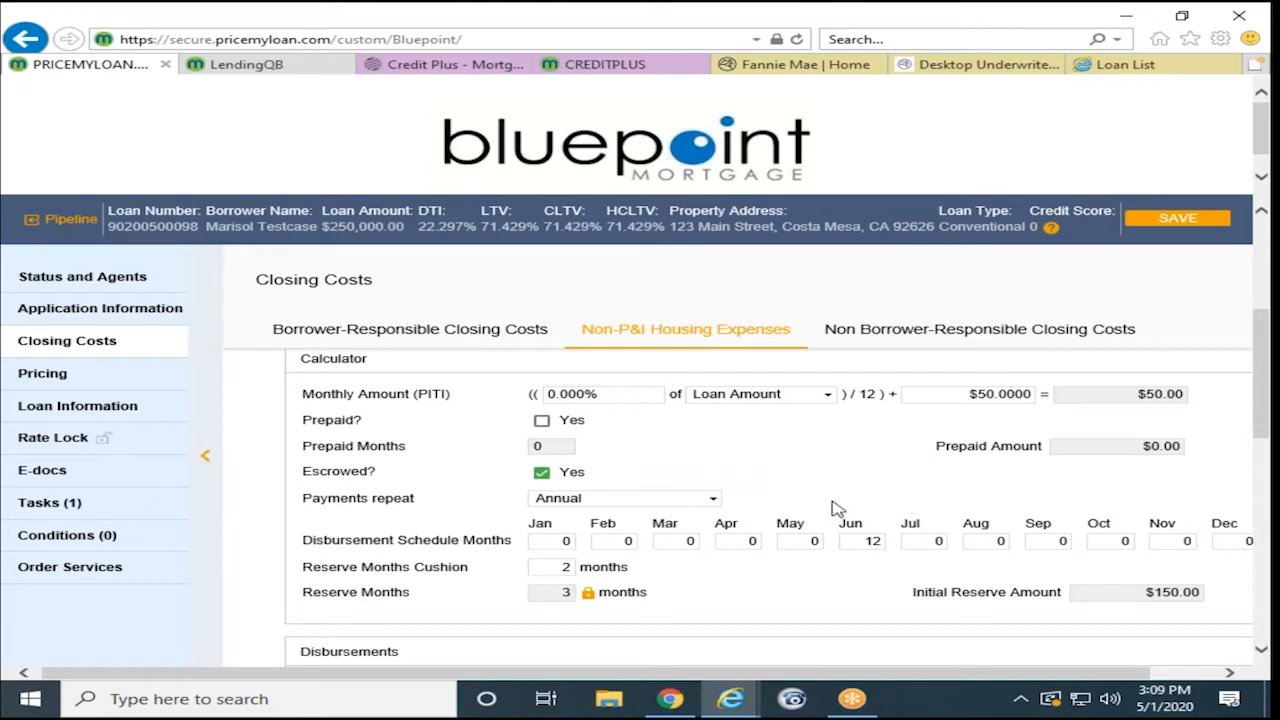
double_click(855, 543)
- Mark Hazard Insurance prepaid for 12 months, putting $600.00 due at closing on 6/1/2020
click(541, 421)
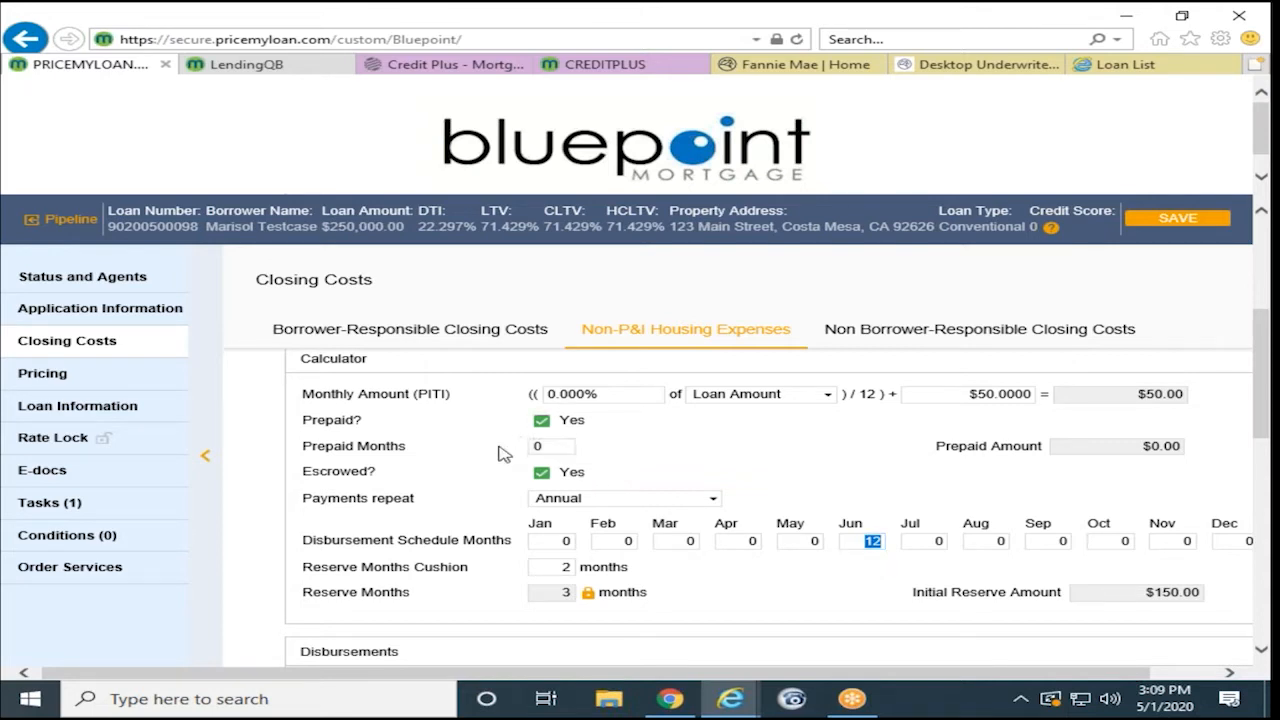
scroll(503, 453, down, 2)
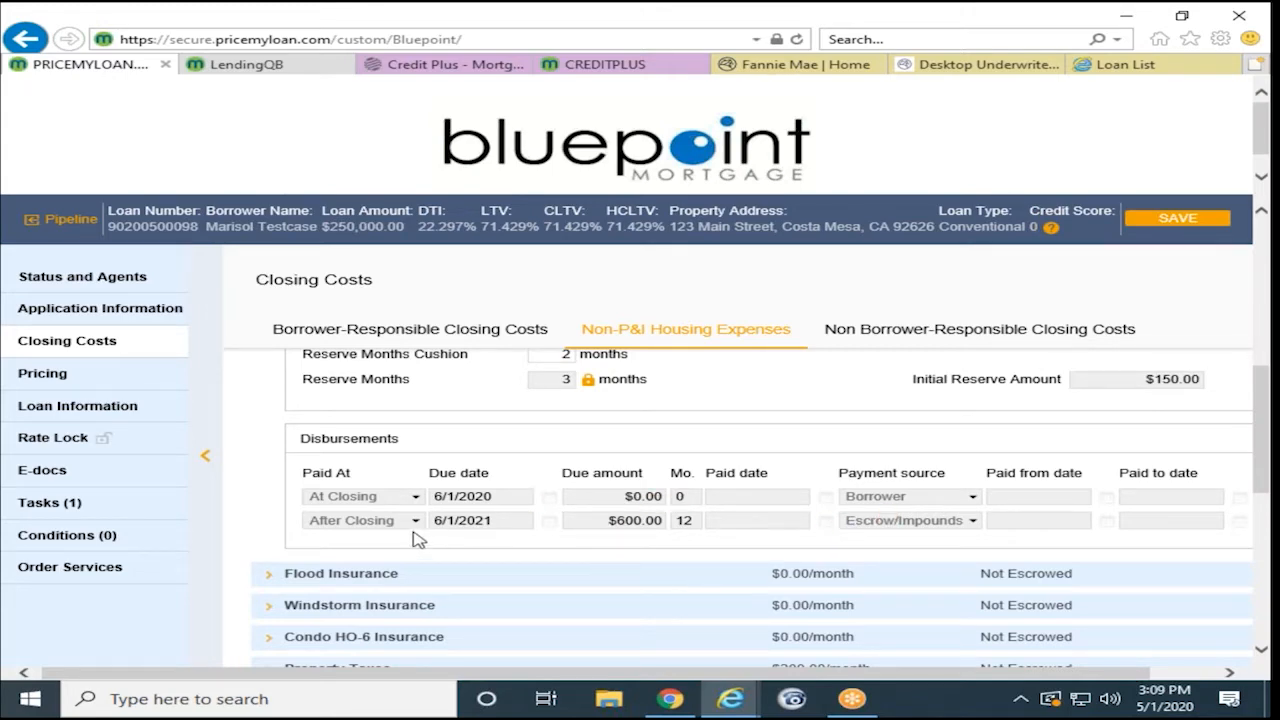
scroll(510, 540, up, 3)
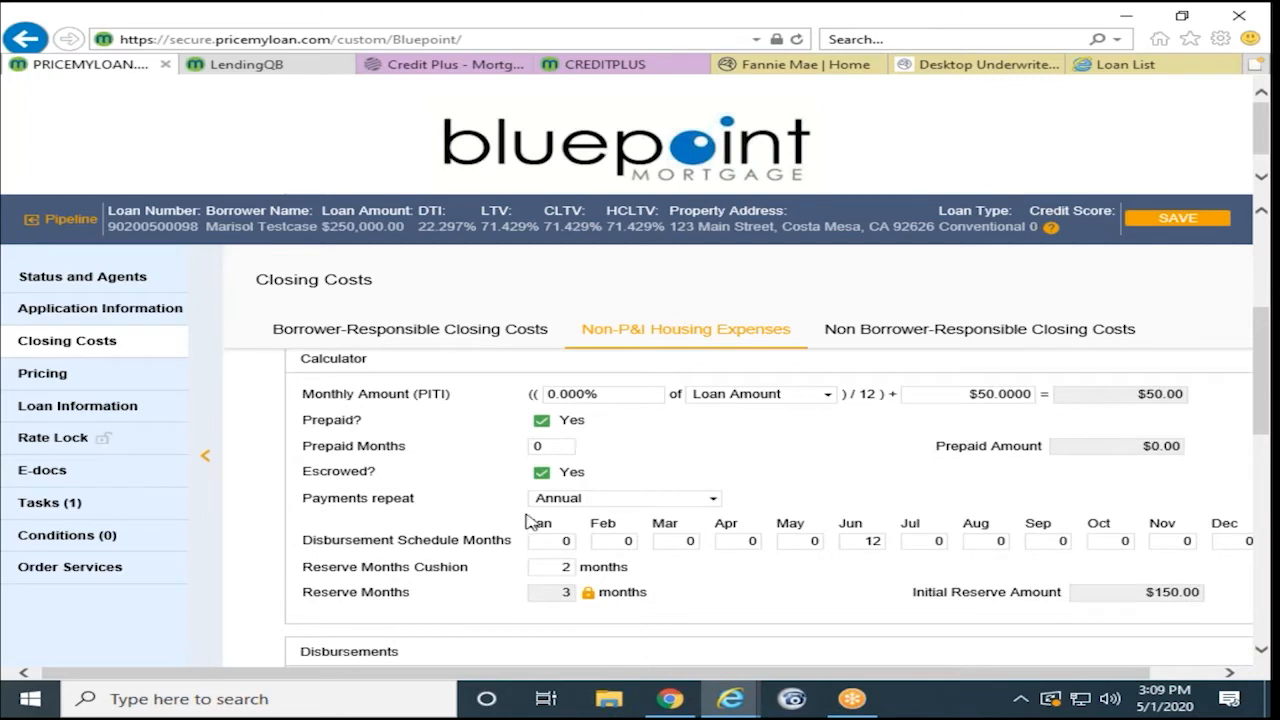
scroll(553, 470, down, 2)
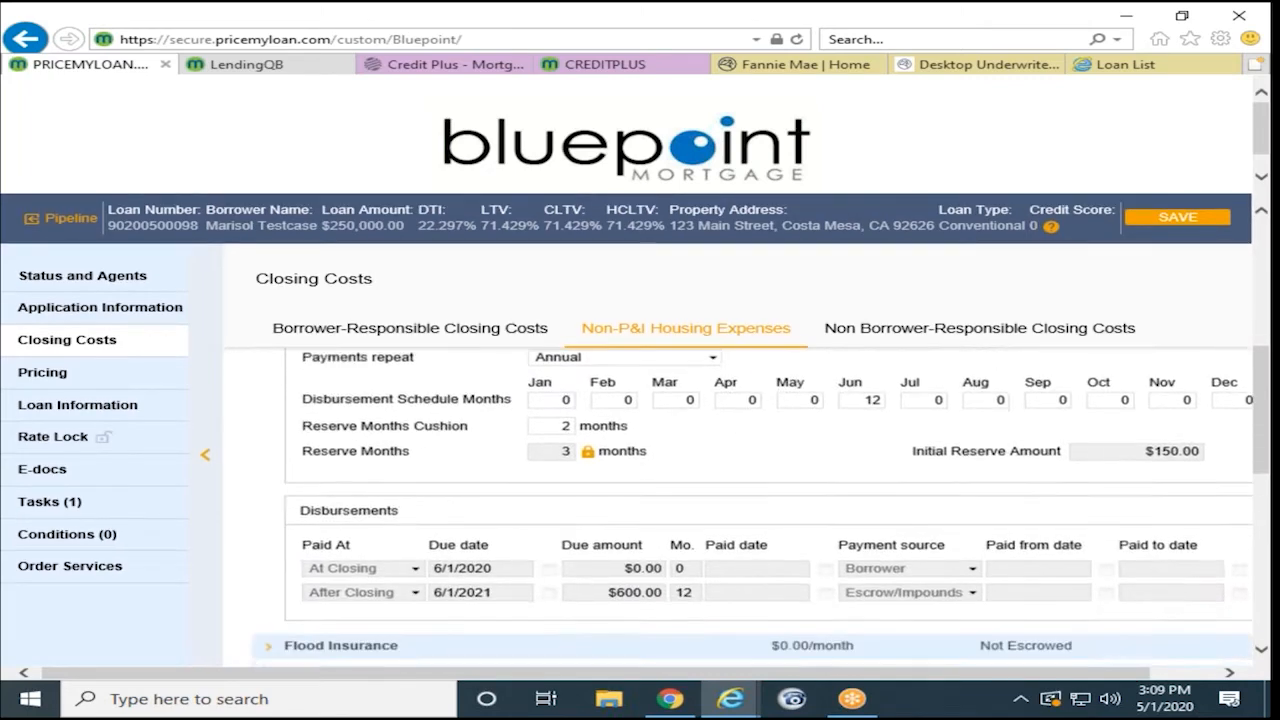
scroll(671, 570, up, 2)
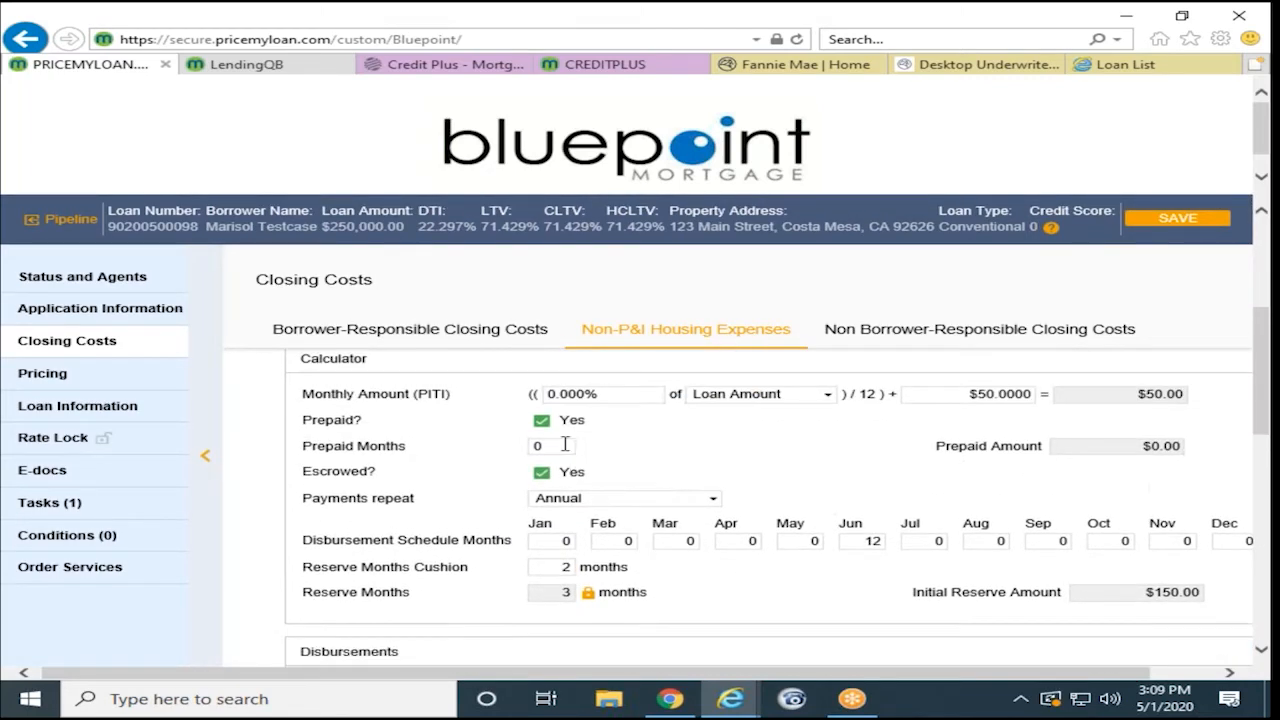
double_click(553, 445)
click(648, 458)
scroll(649, 460, down, 1)
scroll(649, 460, up, 1)
scroll(686, 458, down, 3)
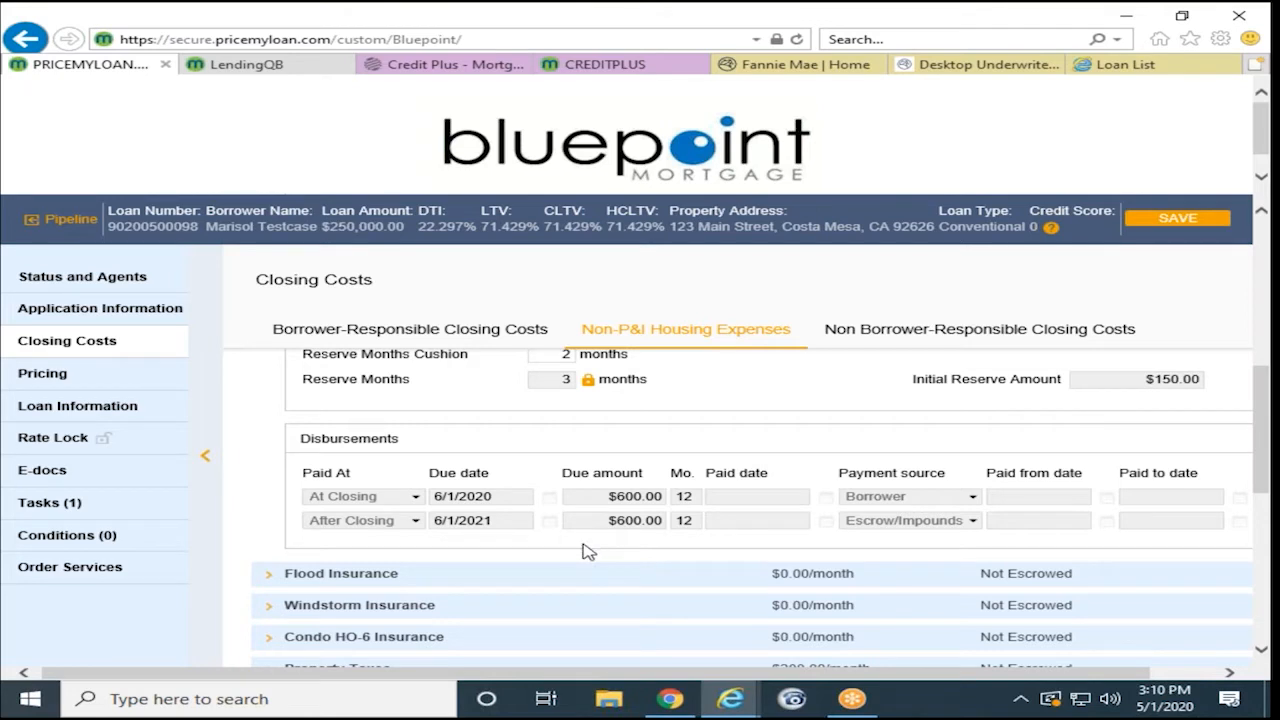
scroll(586, 550, down, 1)
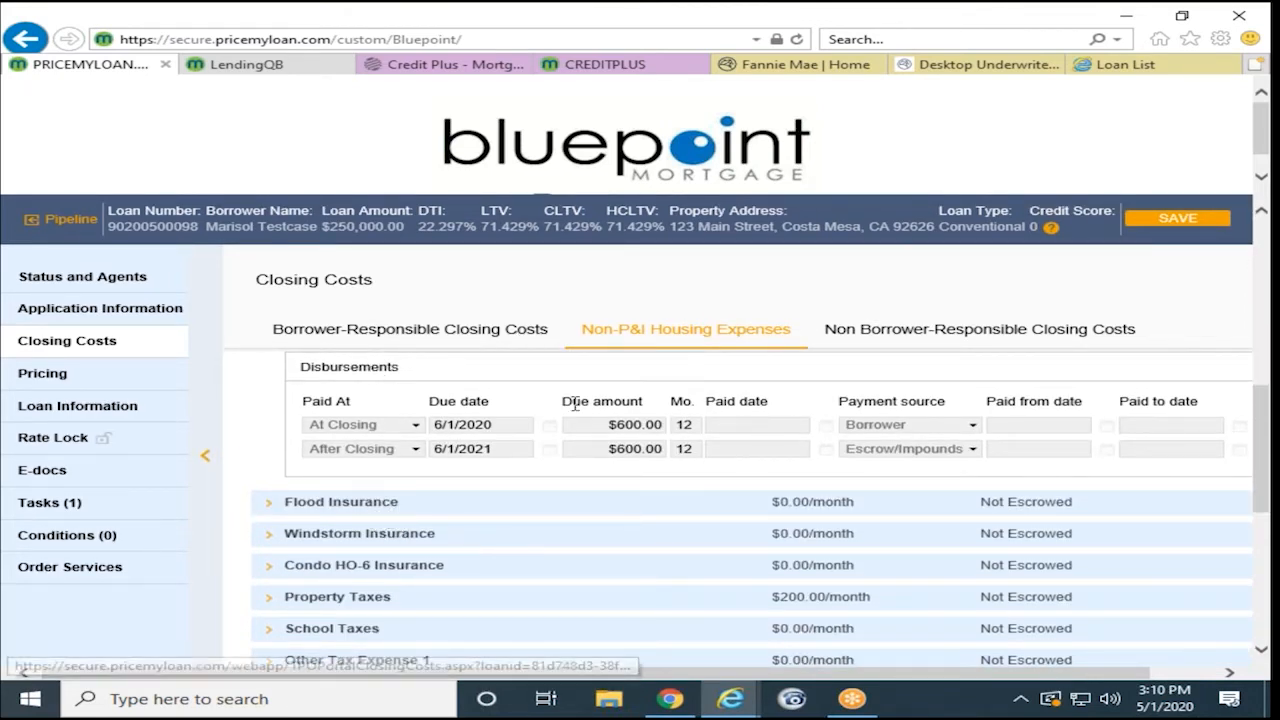
- Expand Property Taxes and set its tax type to County
click(535, 592)
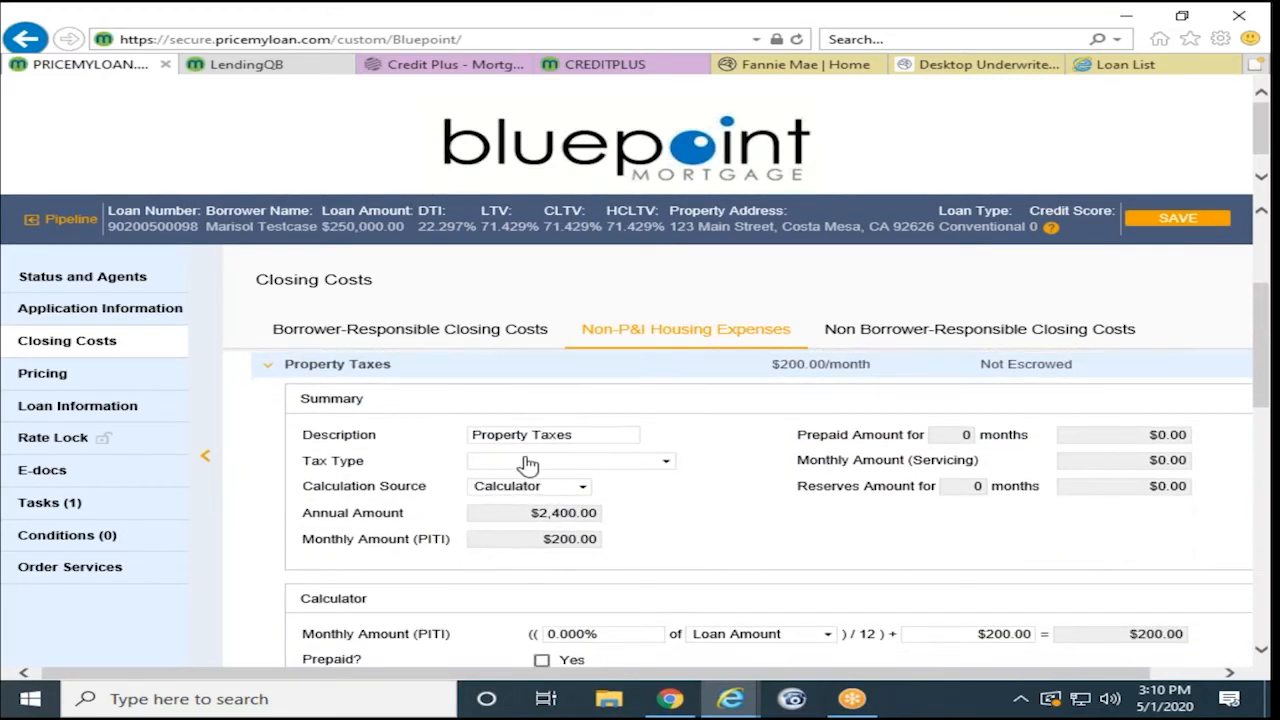
click(524, 461)
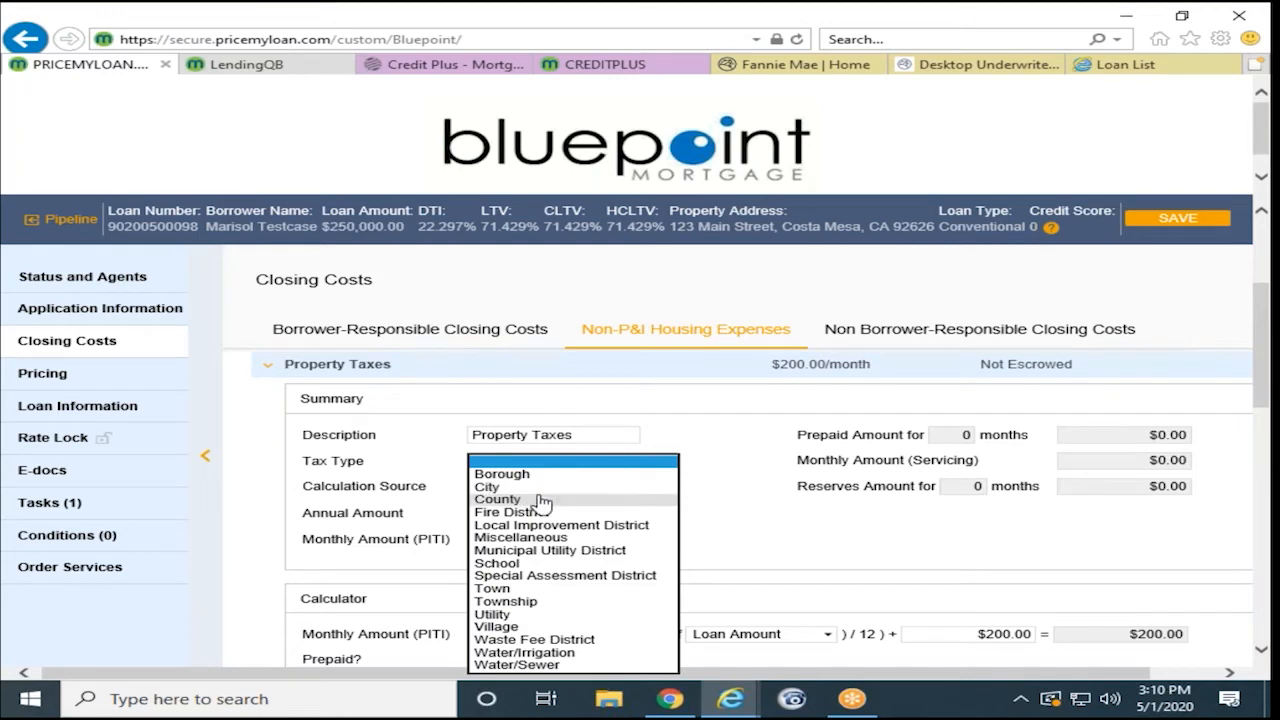
click(540, 499)
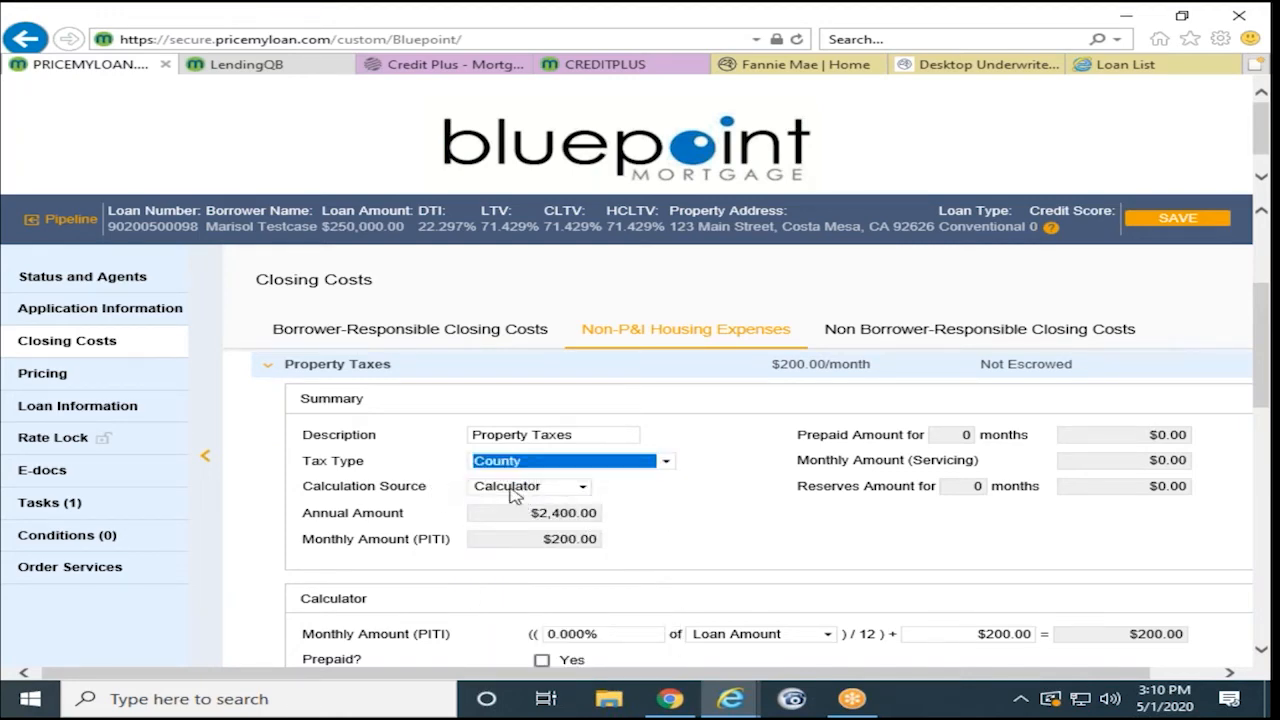
click(692, 505)
- Set Property Taxes disbursement months to 6 in March and 0 in April, giving a $1,200.00 reserve
scroll(694, 506, down, 3)
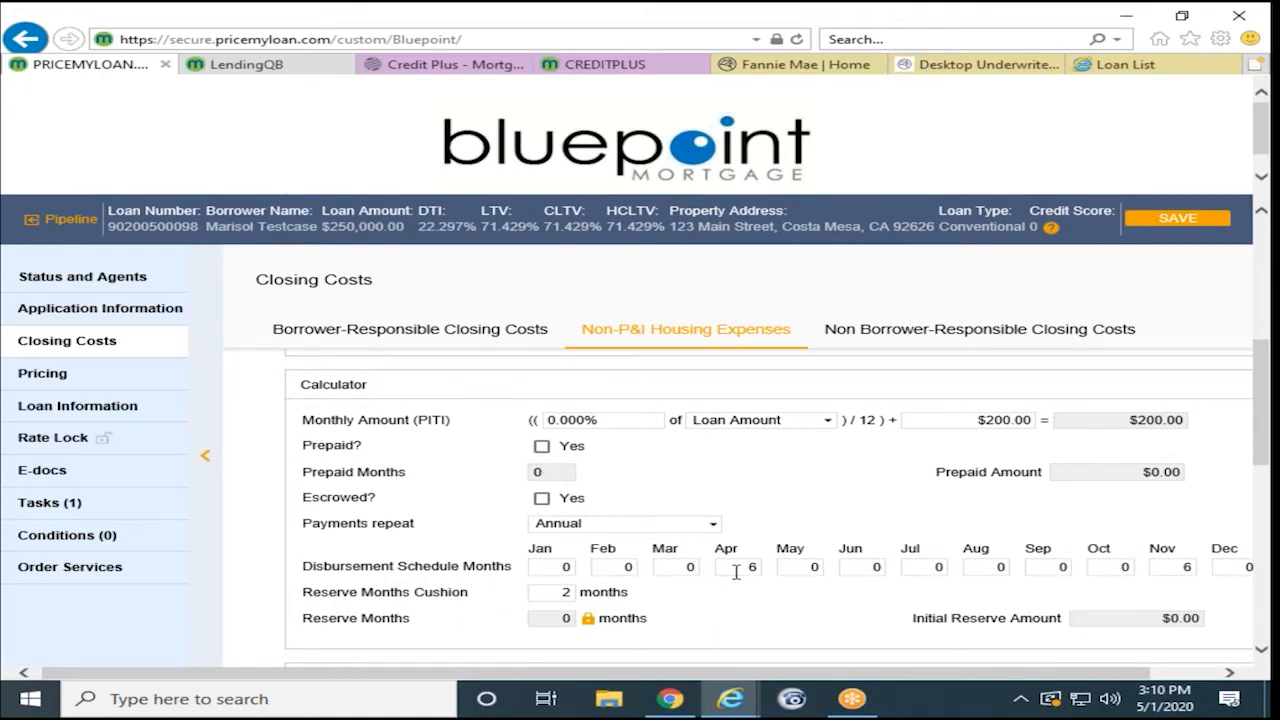
click(688, 567)
text(6)
click(733, 572)
double_click(750, 568)
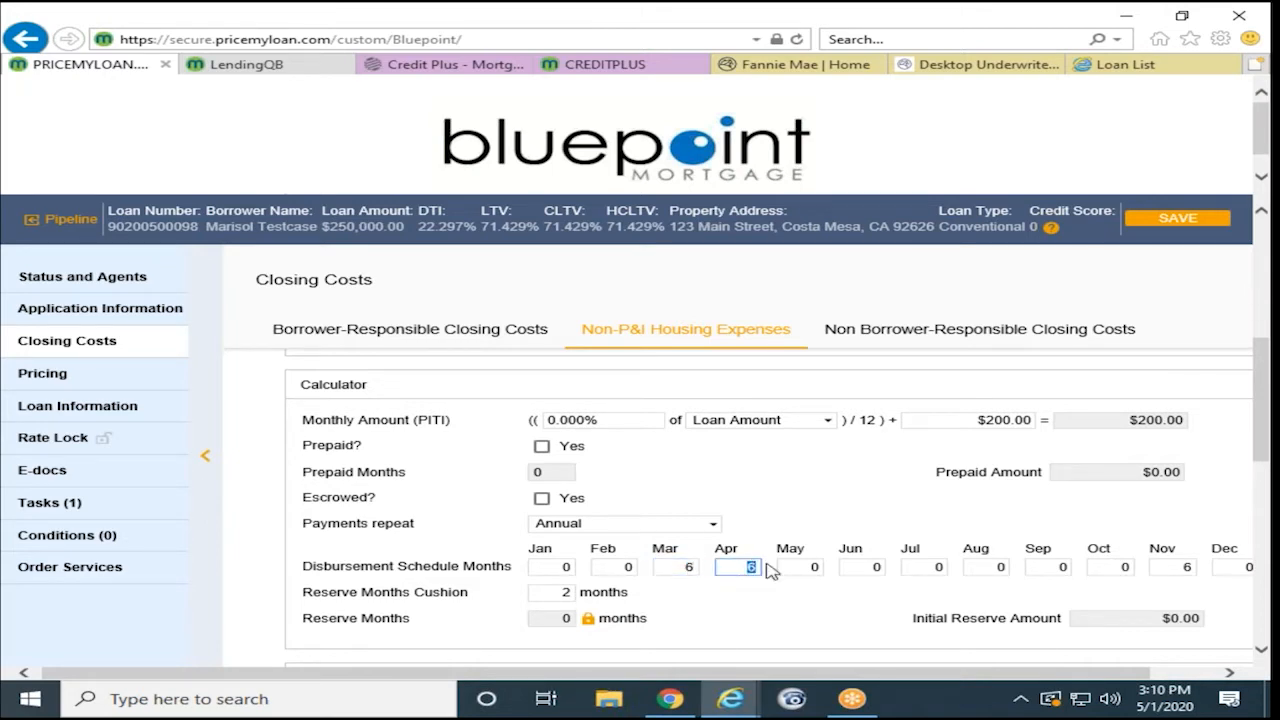
text(0)
scroll(668, 562, down, 3)
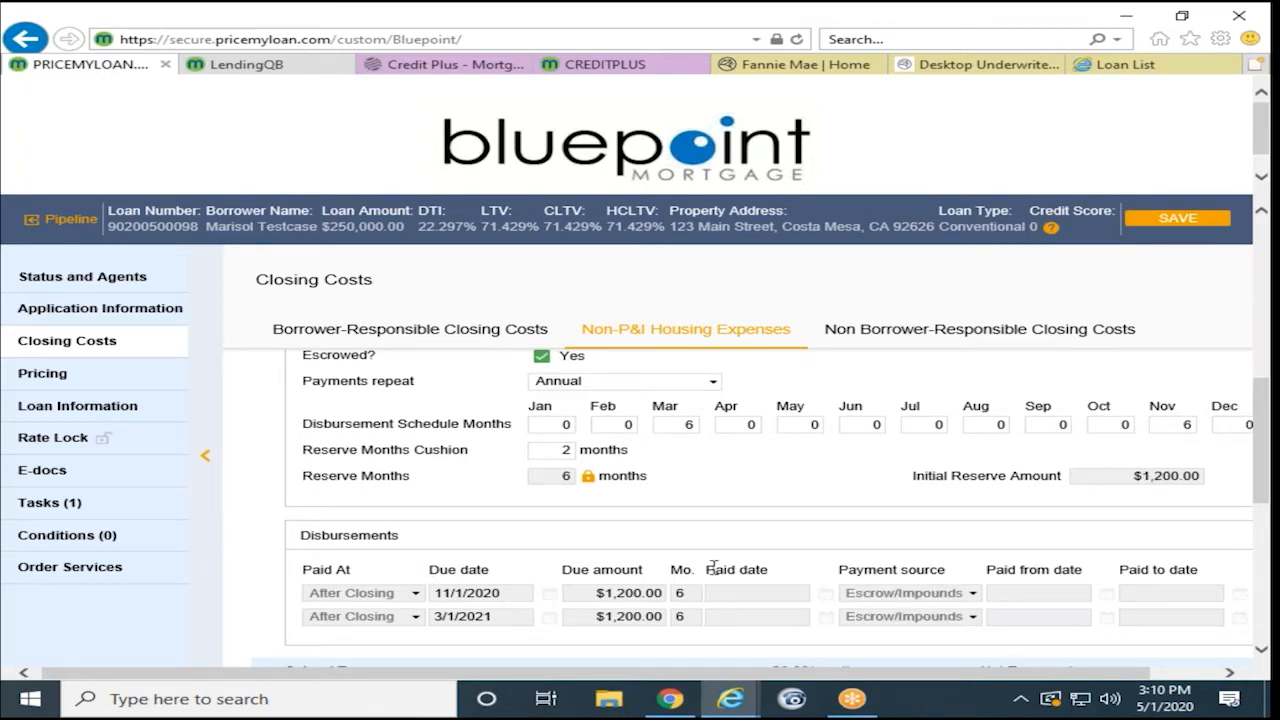
scroll(711, 569, up, 3)
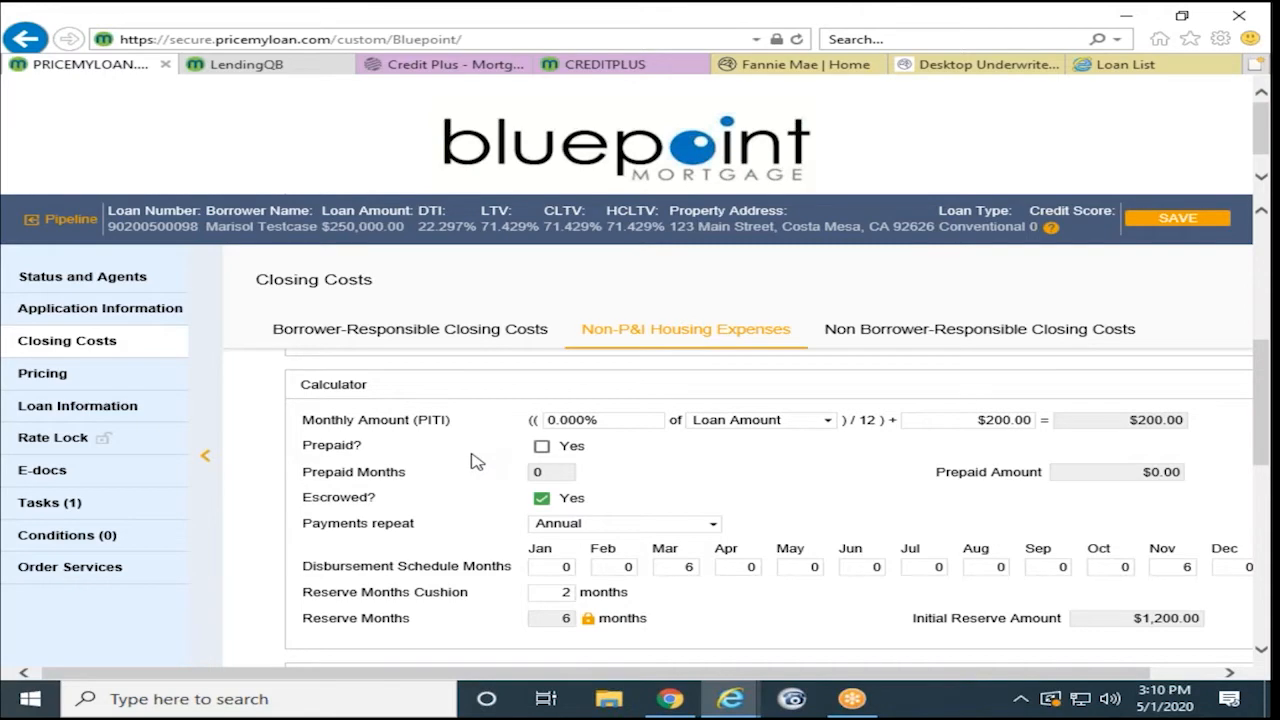
scroll(477, 452, down, 1)
scroll(485, 447, down, 2)
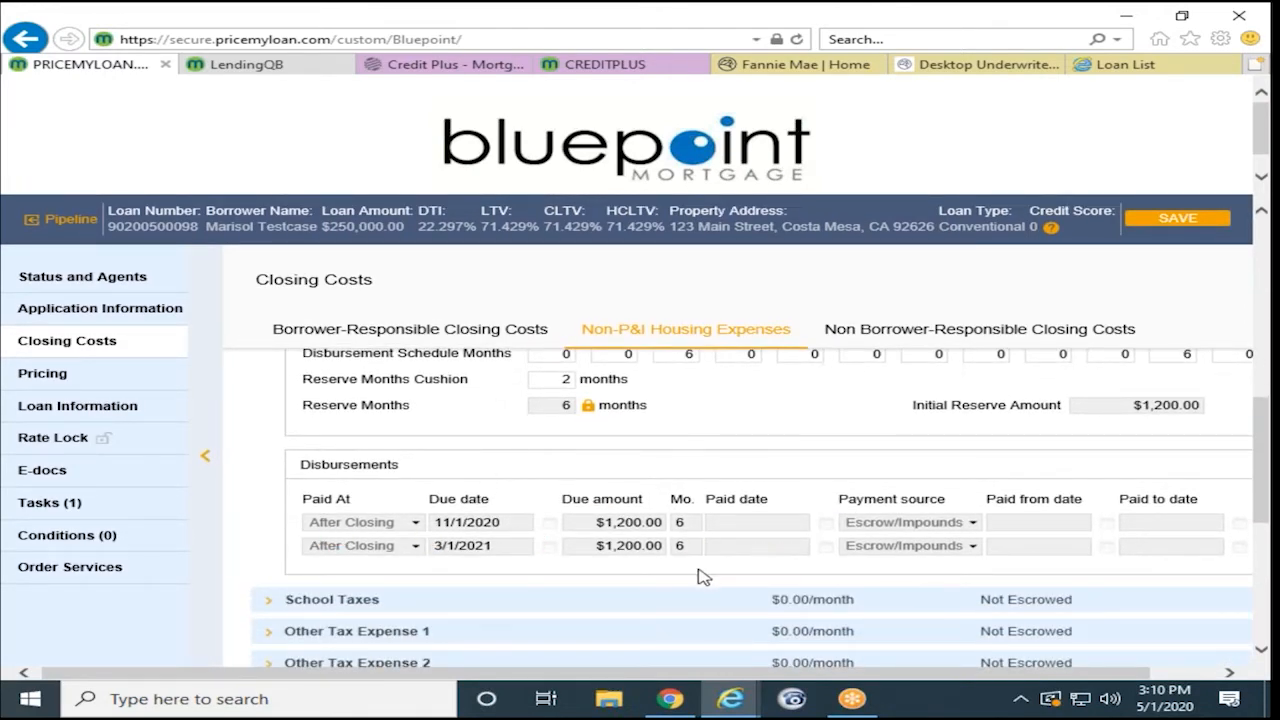
scroll(680, 572, down, 1)
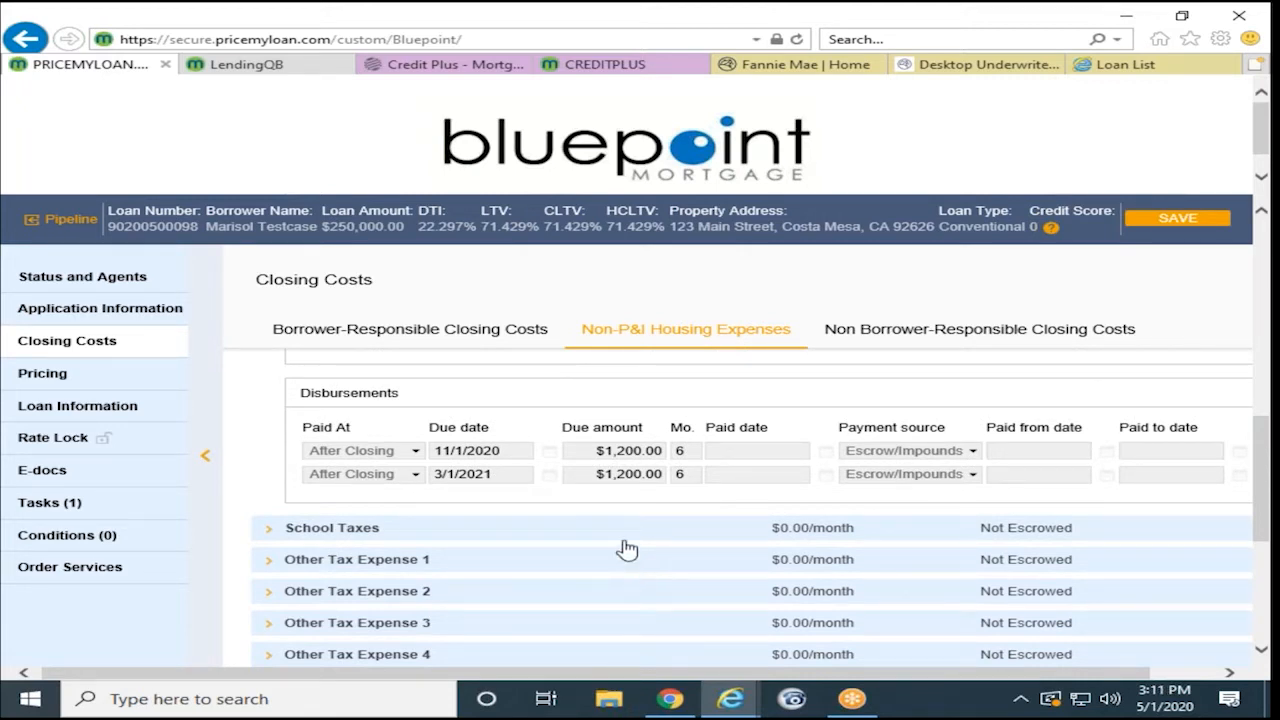
scroll(580, 545, down, 1)
scroll(750, 530, down, 5)
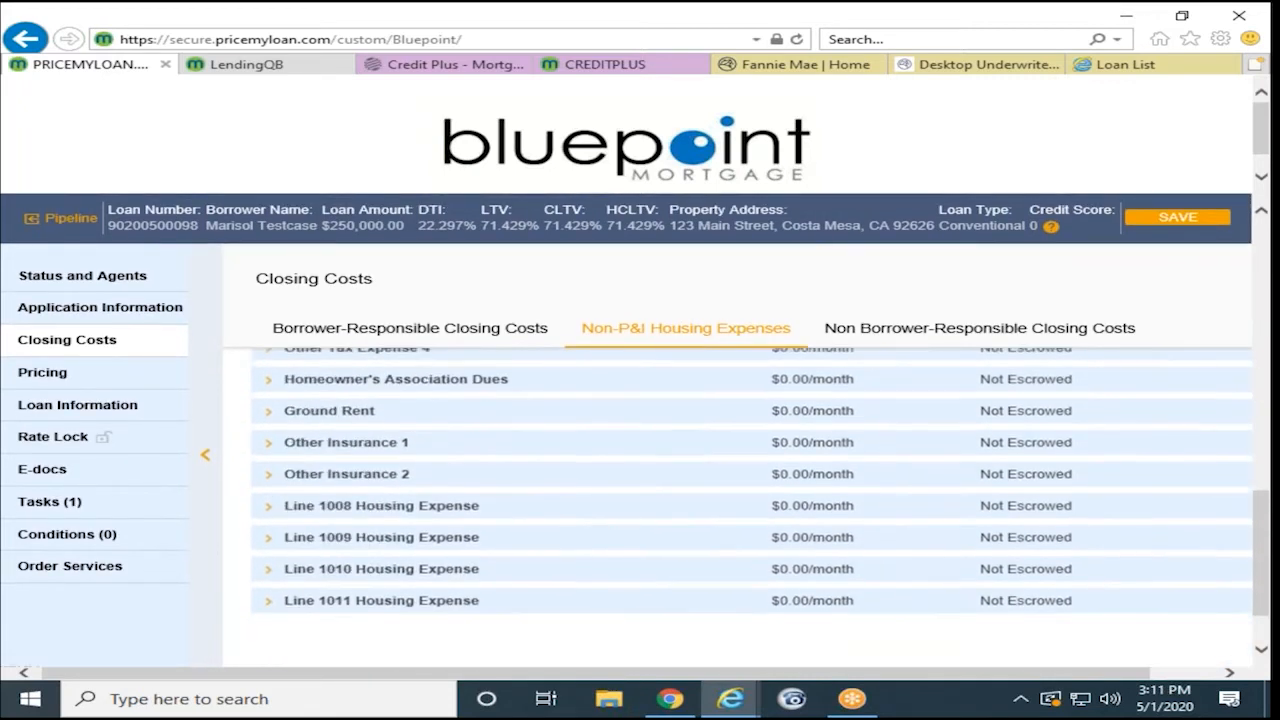
scroll(750, 530, up, 4)
scroll(567, 545, up, 3)
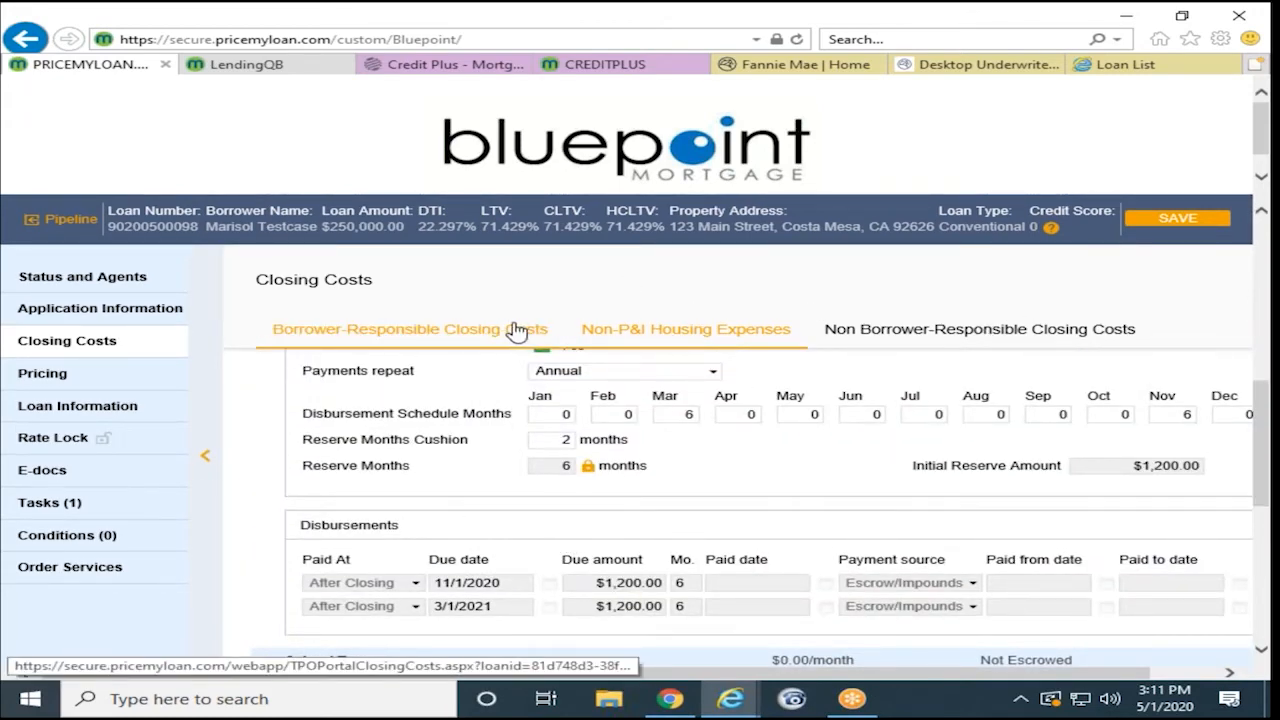
- Save the property tax and escrow changes
click(1181, 233)
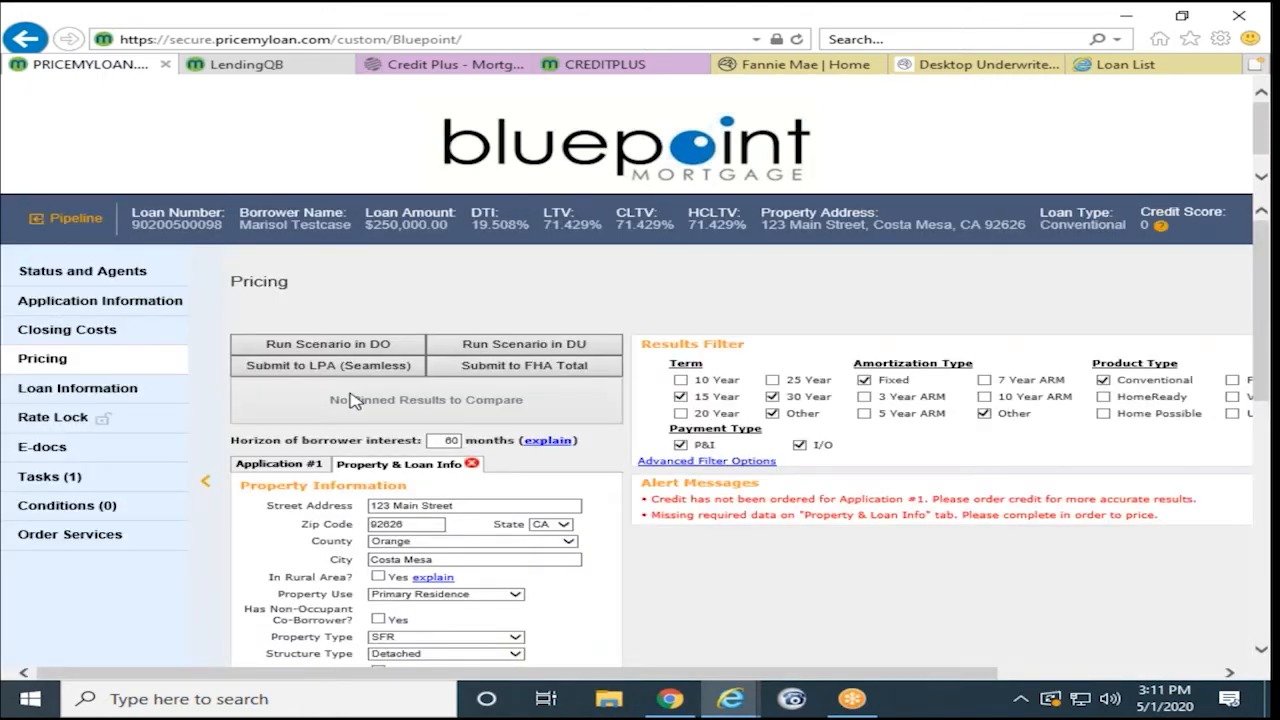
scroll(352, 400, down, 1)
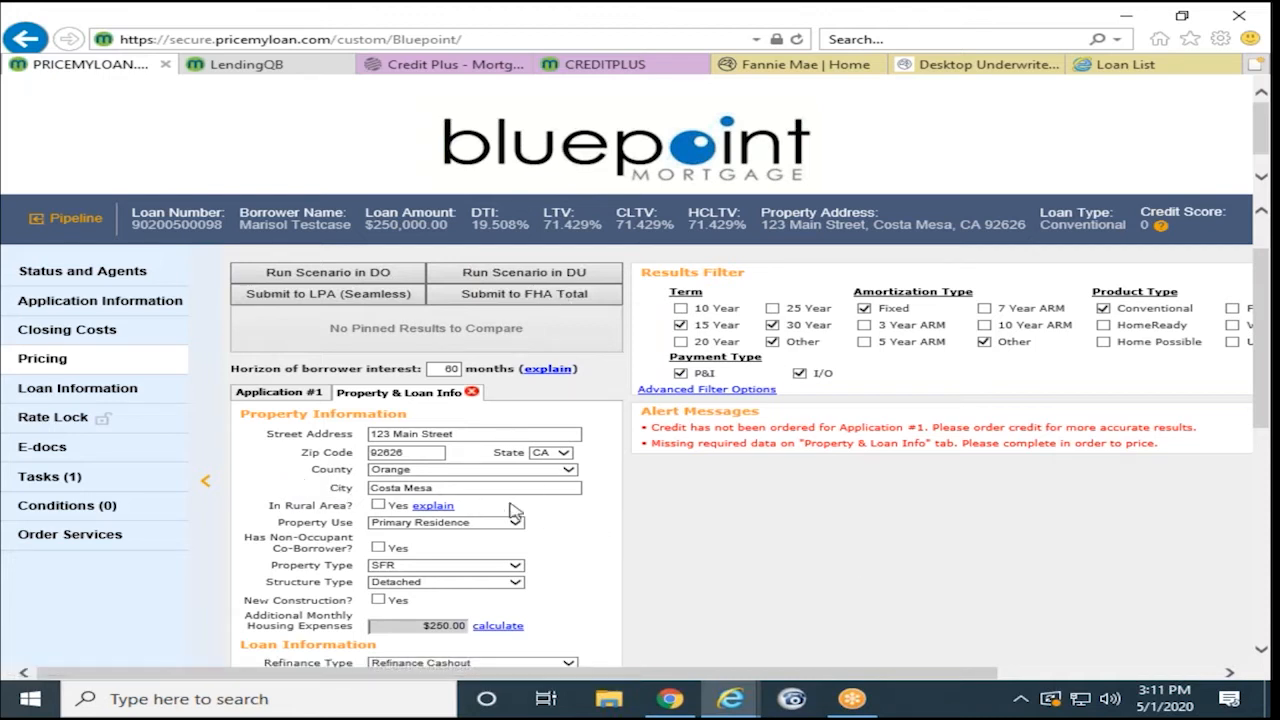
scroll(316, 462, down, 3)
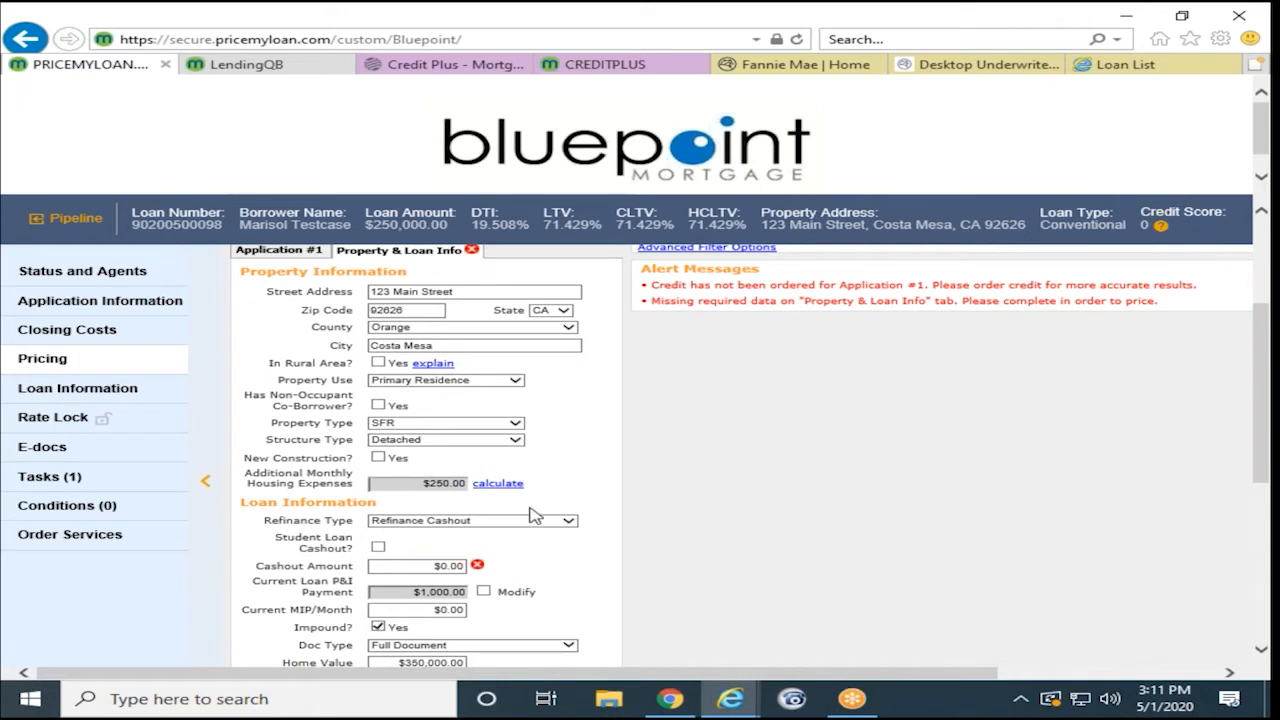
- Enter a $1.00 cashout amount and set Is Debt Consolidation? to Yes on Pricing
click(410, 566)
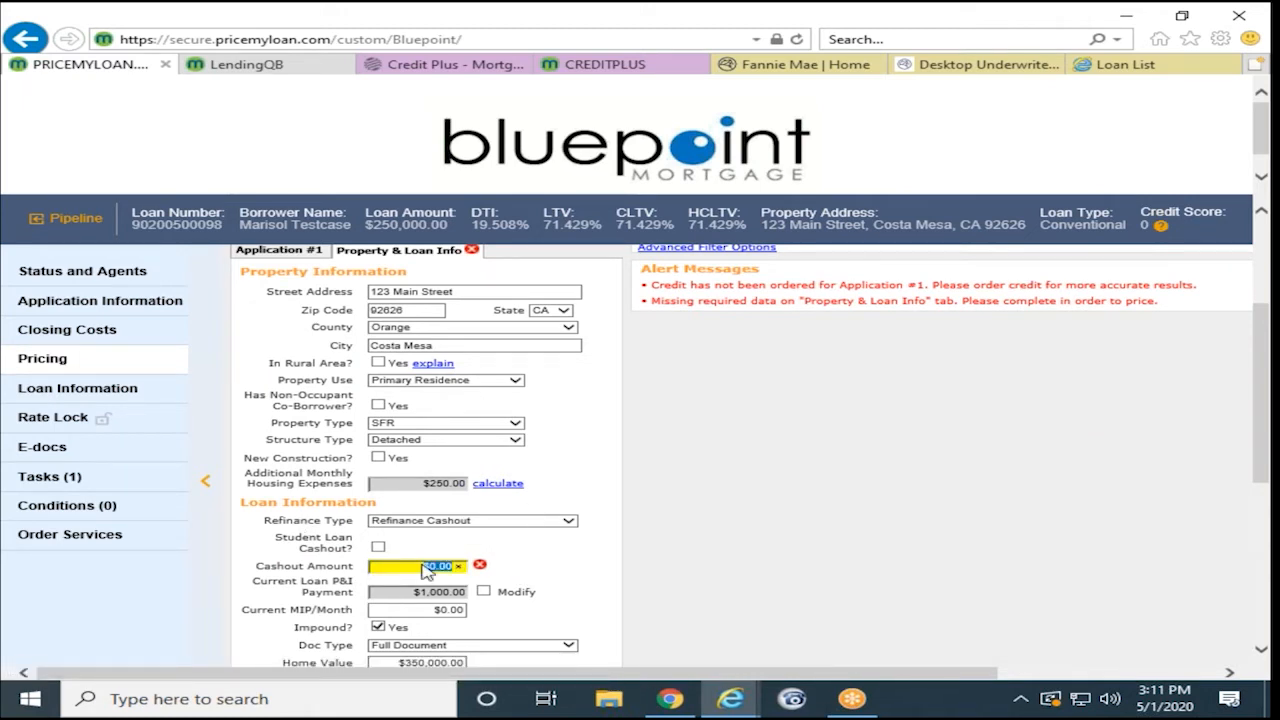
text(1)
click(570, 563)
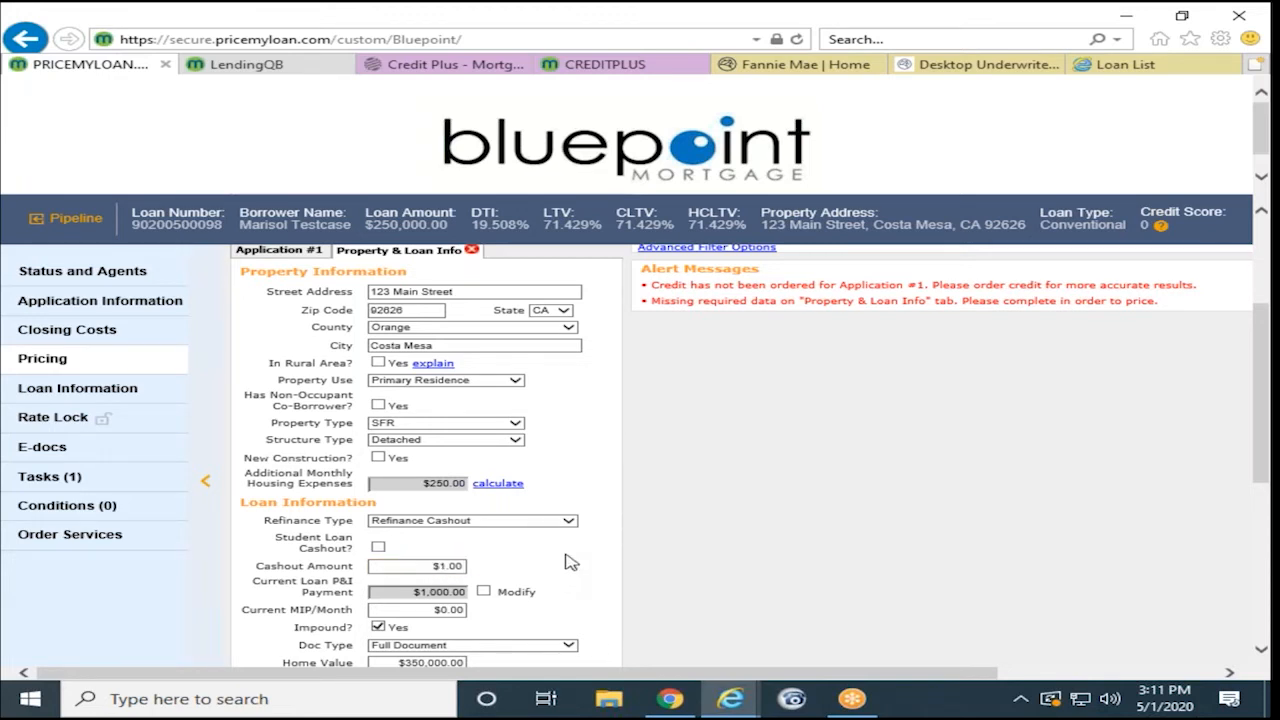
scroll(565, 562, down, 5)
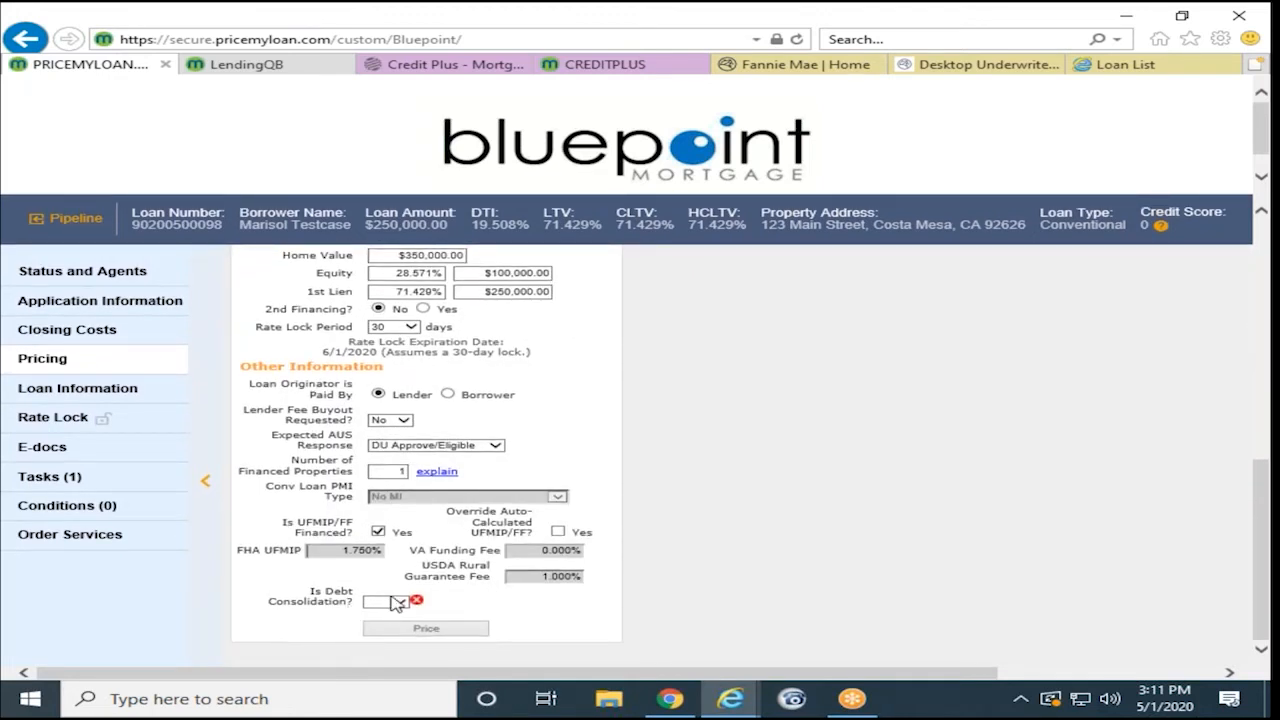
click(397, 606)
click(392, 622)
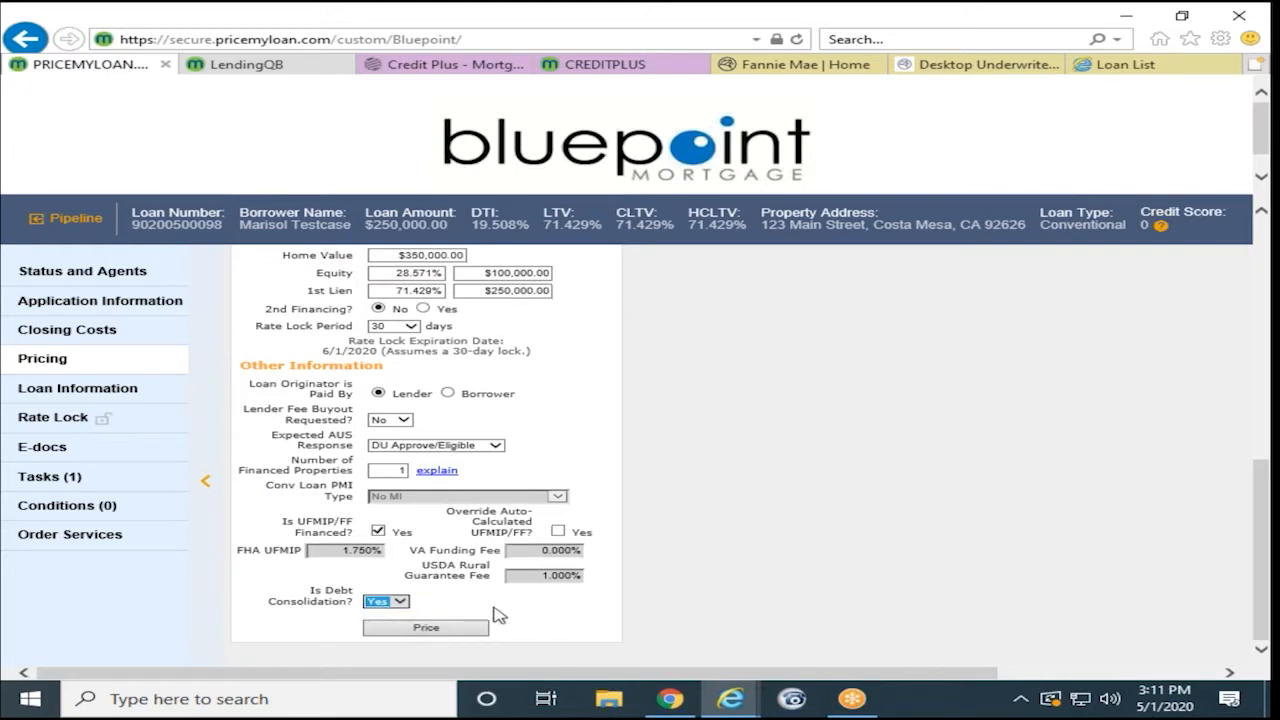
scroll(505, 613, up, 6)
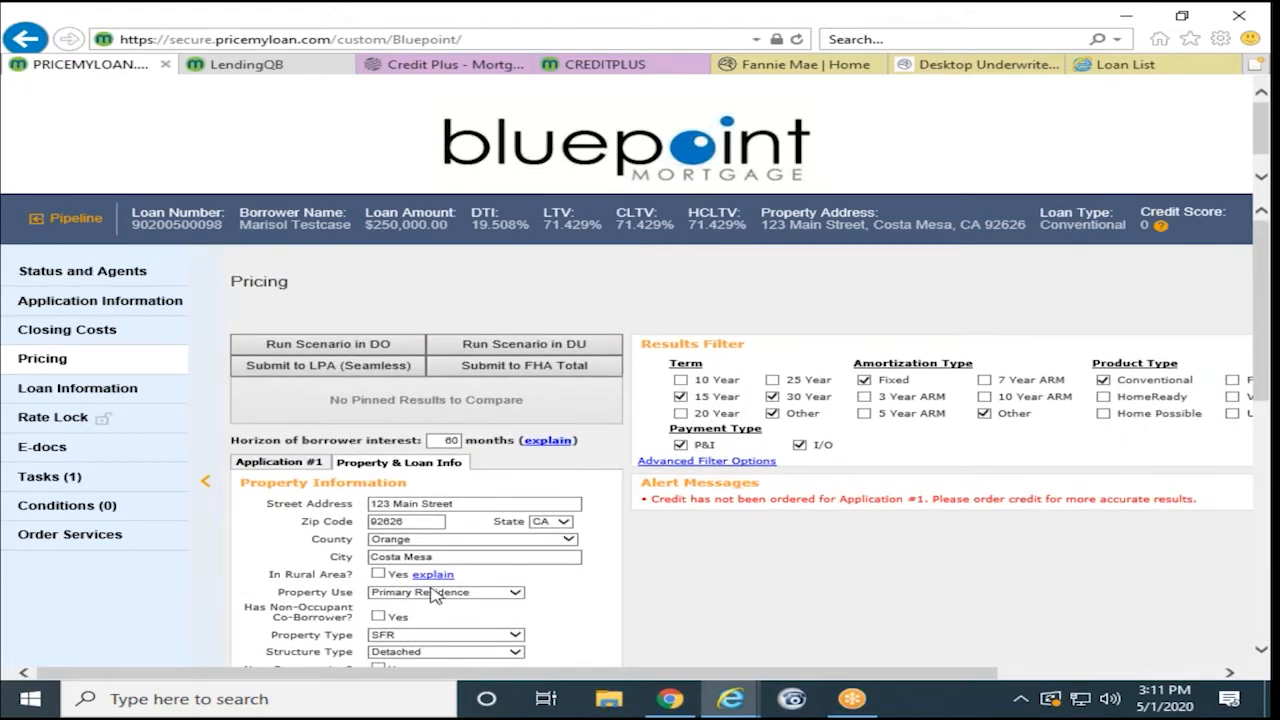
- Pick CREDIT PLUS as Application #1's credit provider and choose to reissue the report
click(282, 463)
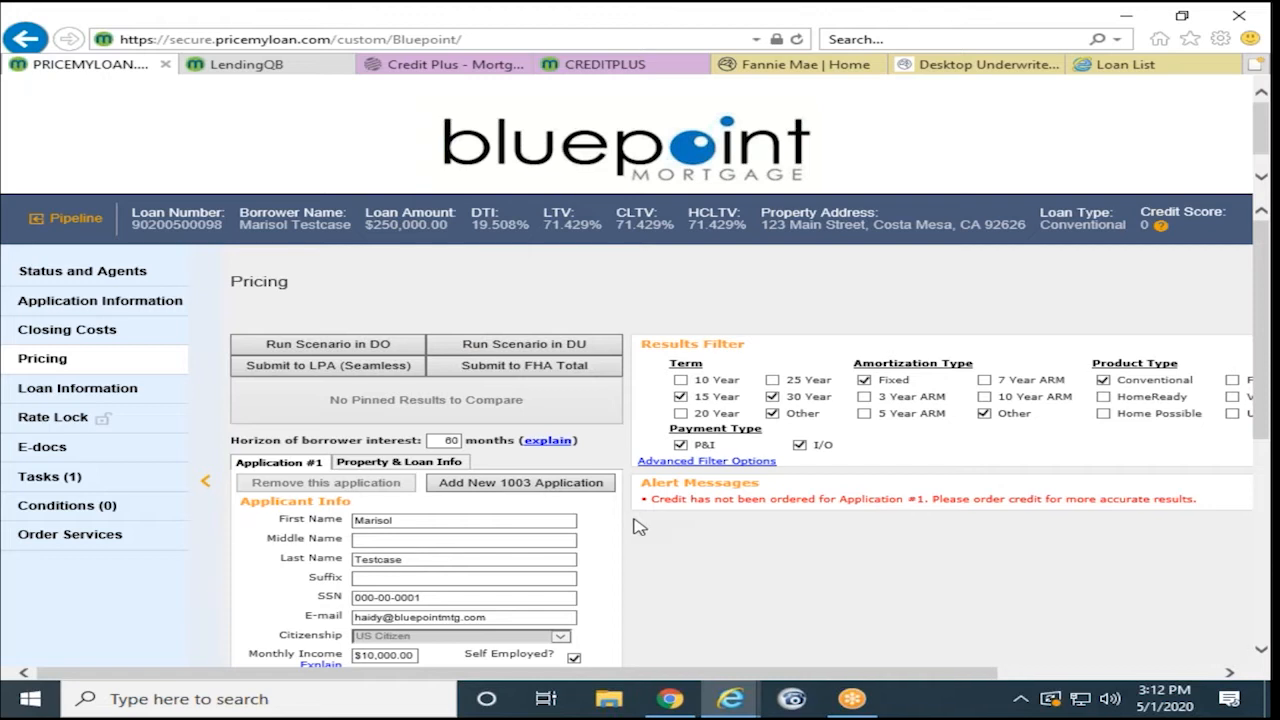
scroll(632, 524, down, 1)
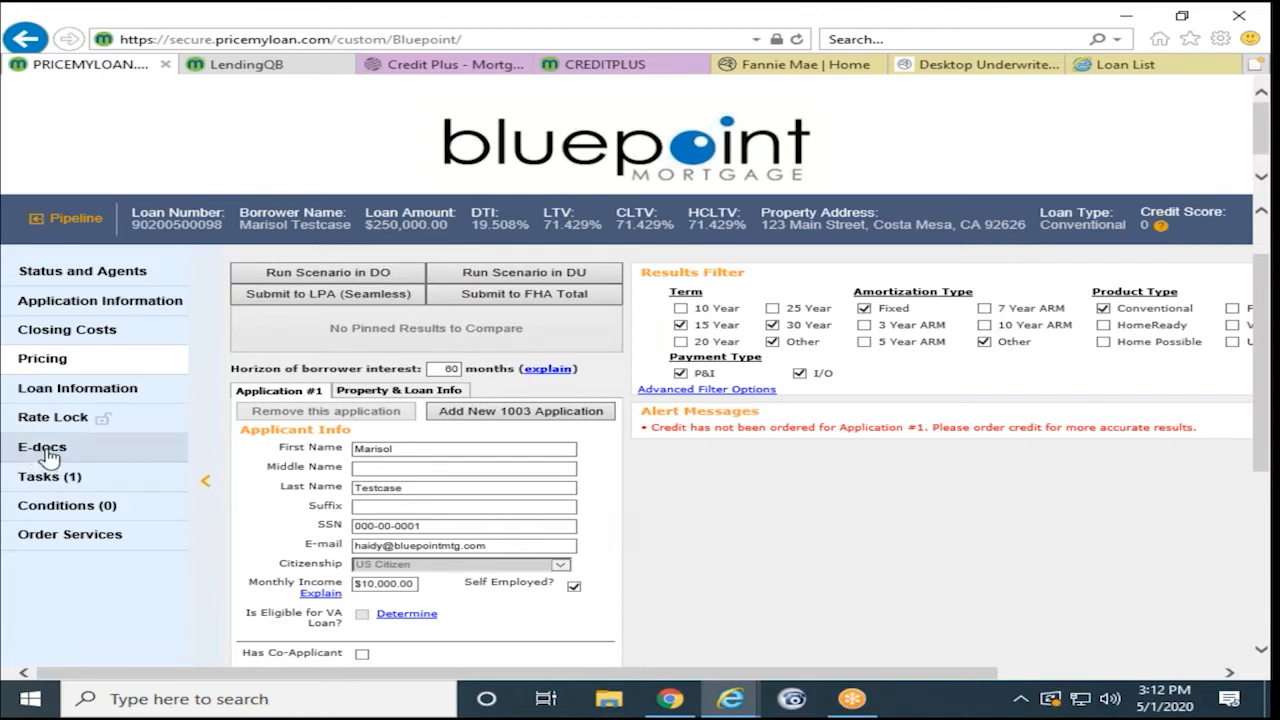
scroll(690, 556, down, 3)
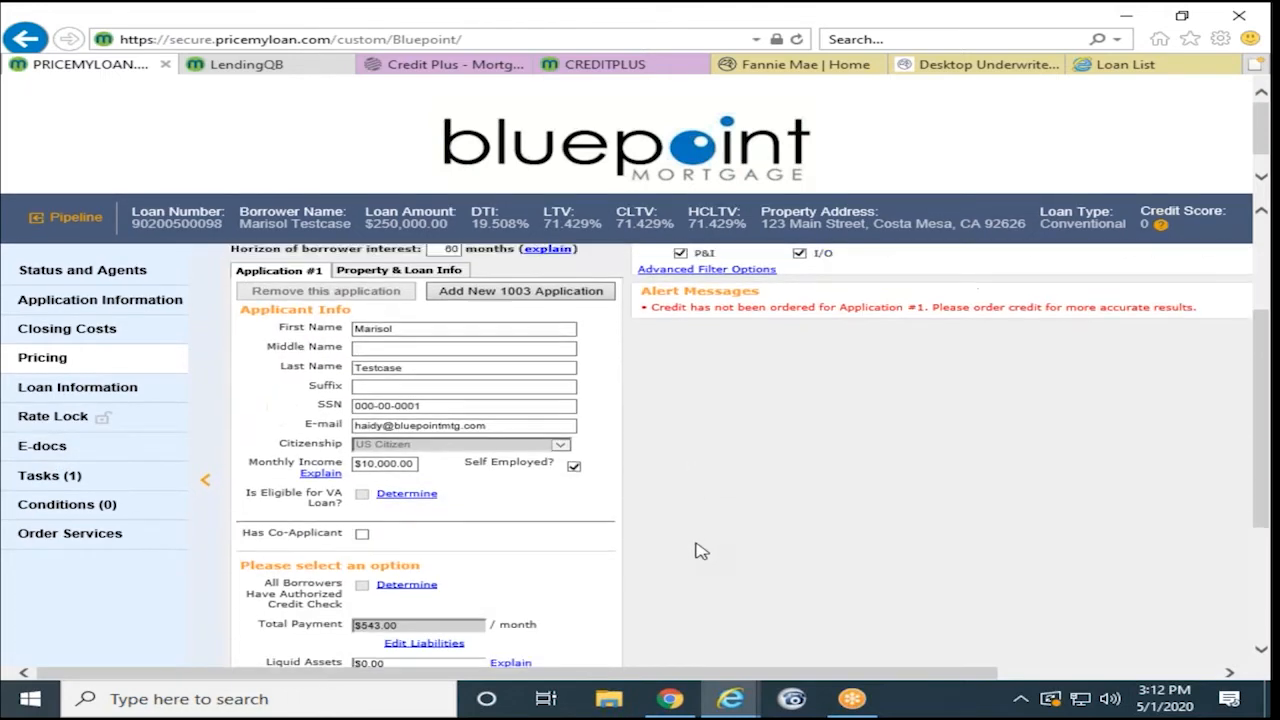
scroll(660, 556, down, 1)
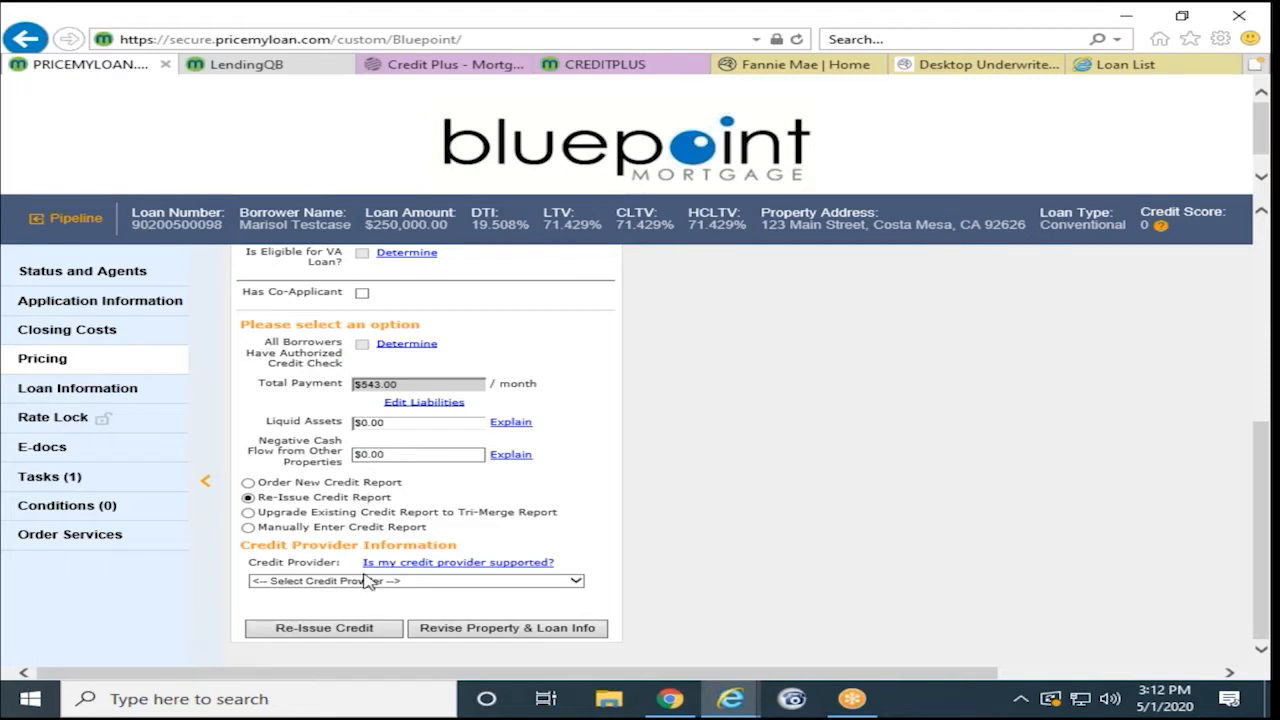
click(368, 581)
text(cr)
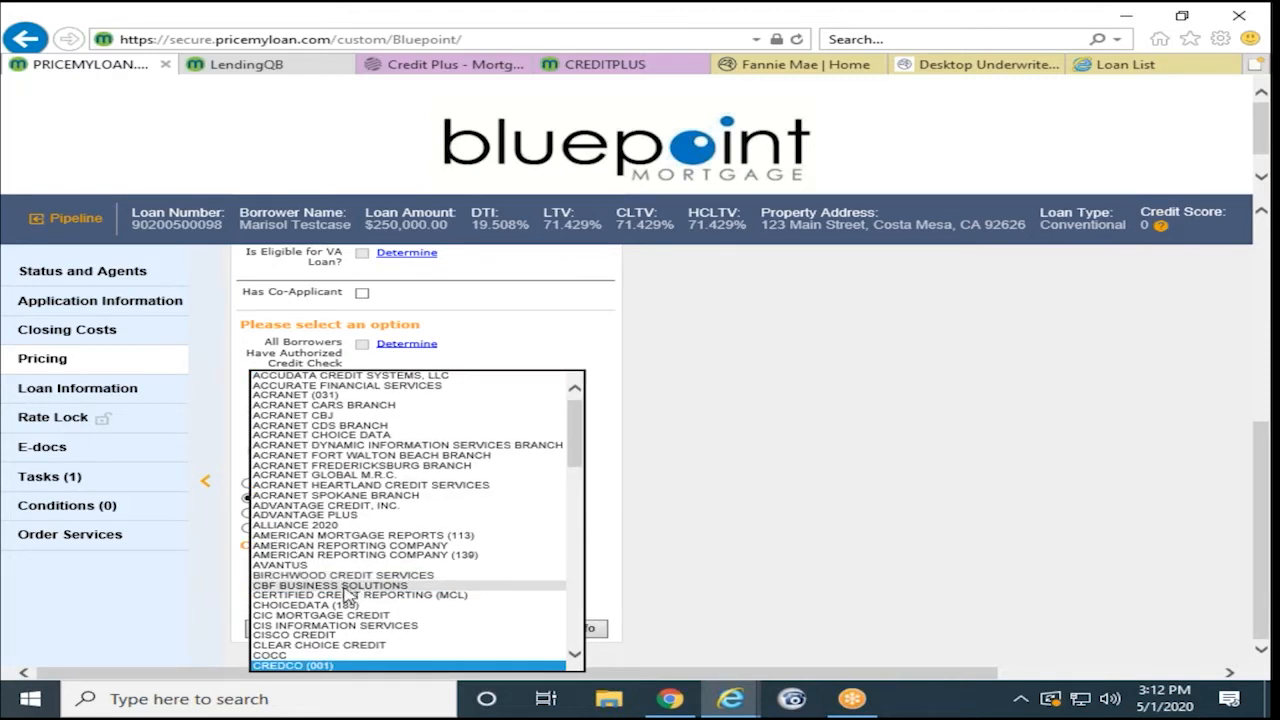
scroll(350, 595, down, 2)
scroll(348, 595, down, 2)
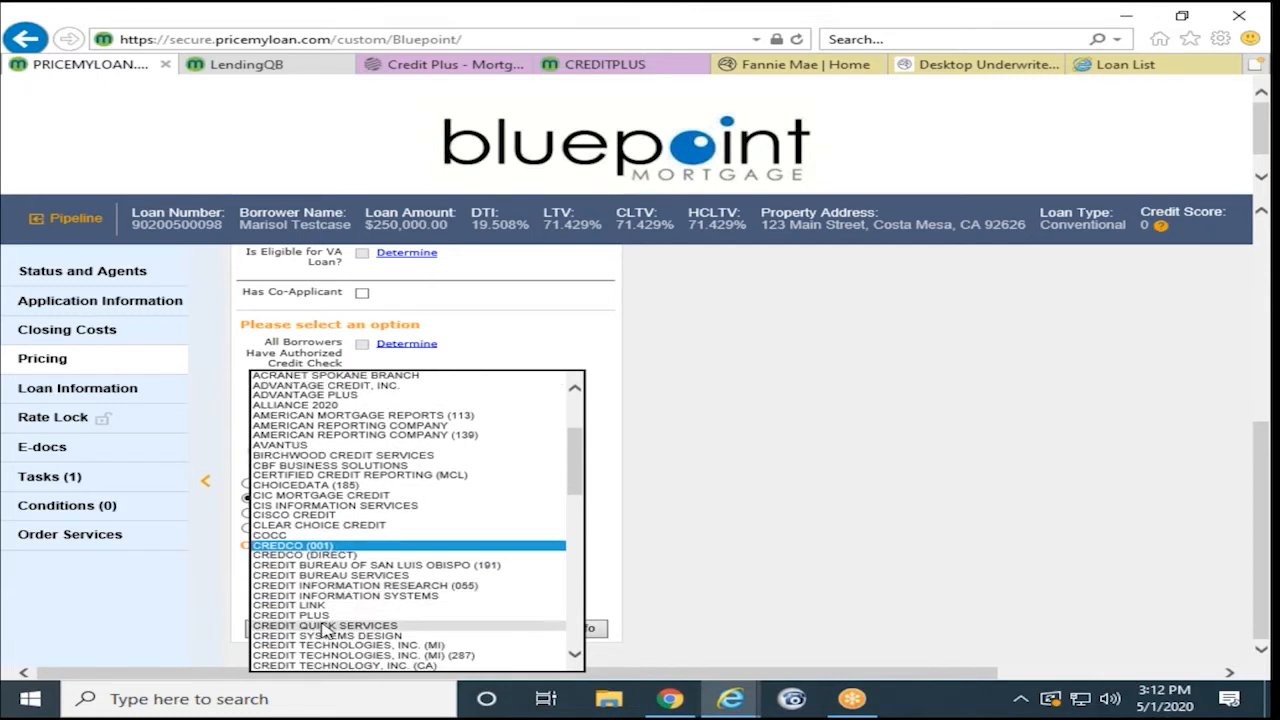
click(350, 620)
click(672, 584)
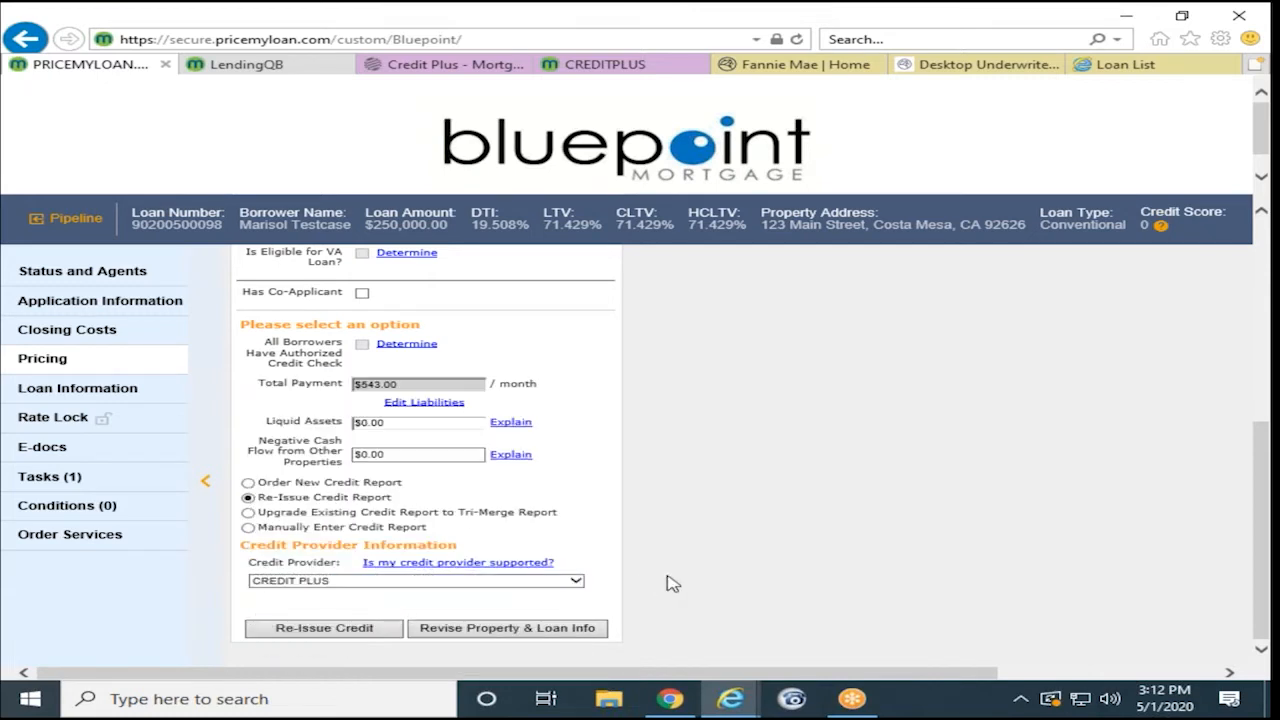
click(355, 632)
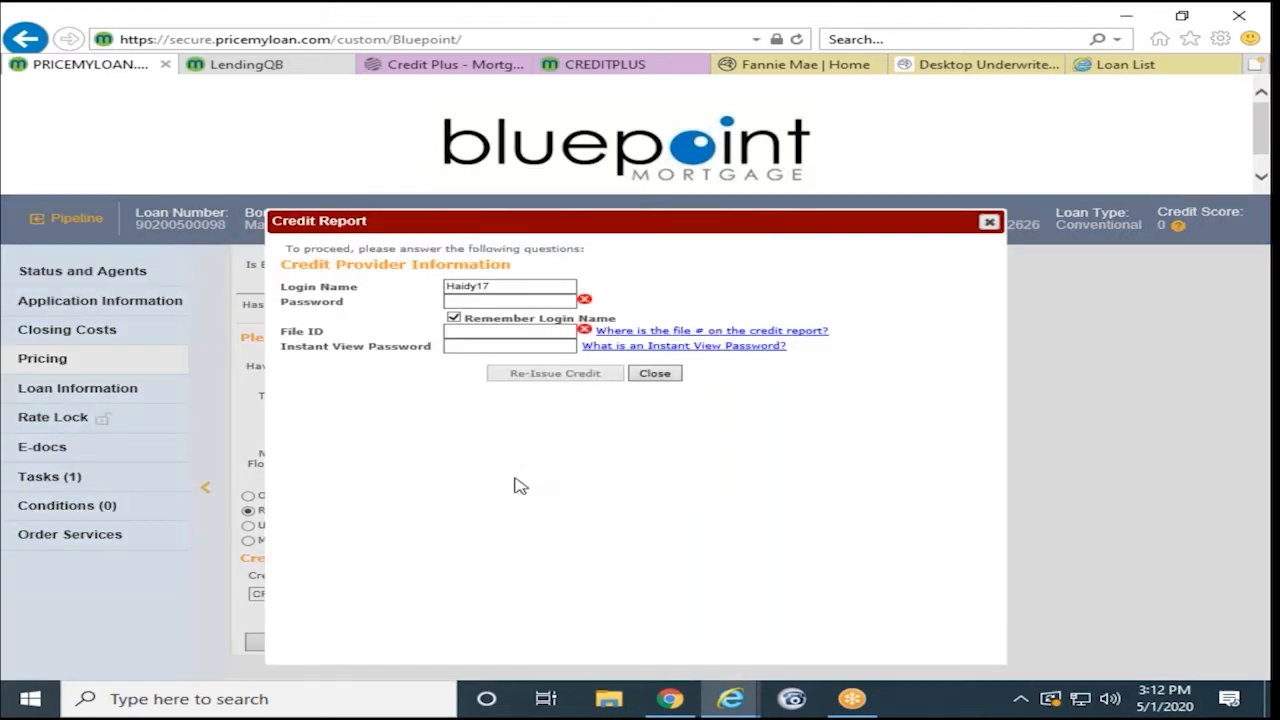
- Reissue the CREDIT PLUS report using the provider password and the report file ID
click(475, 301)
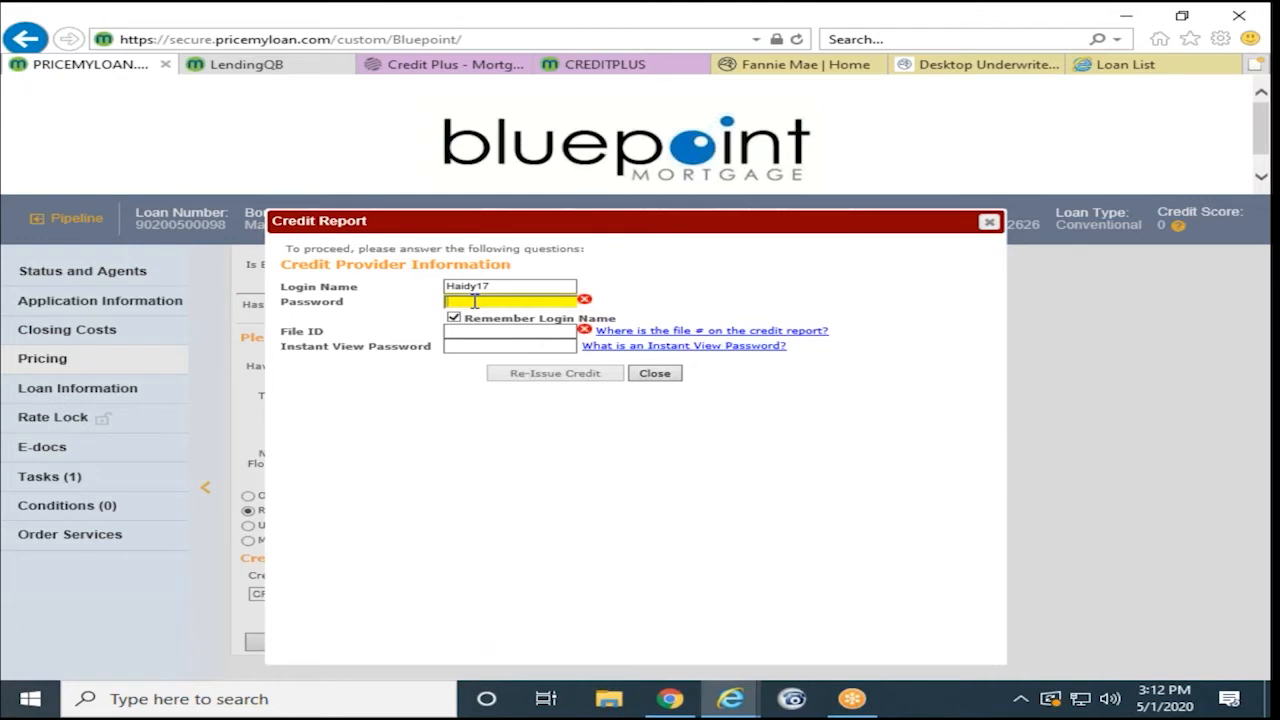
text(•)
key(BackSpace)
text(•••••••••)
click(495, 330)
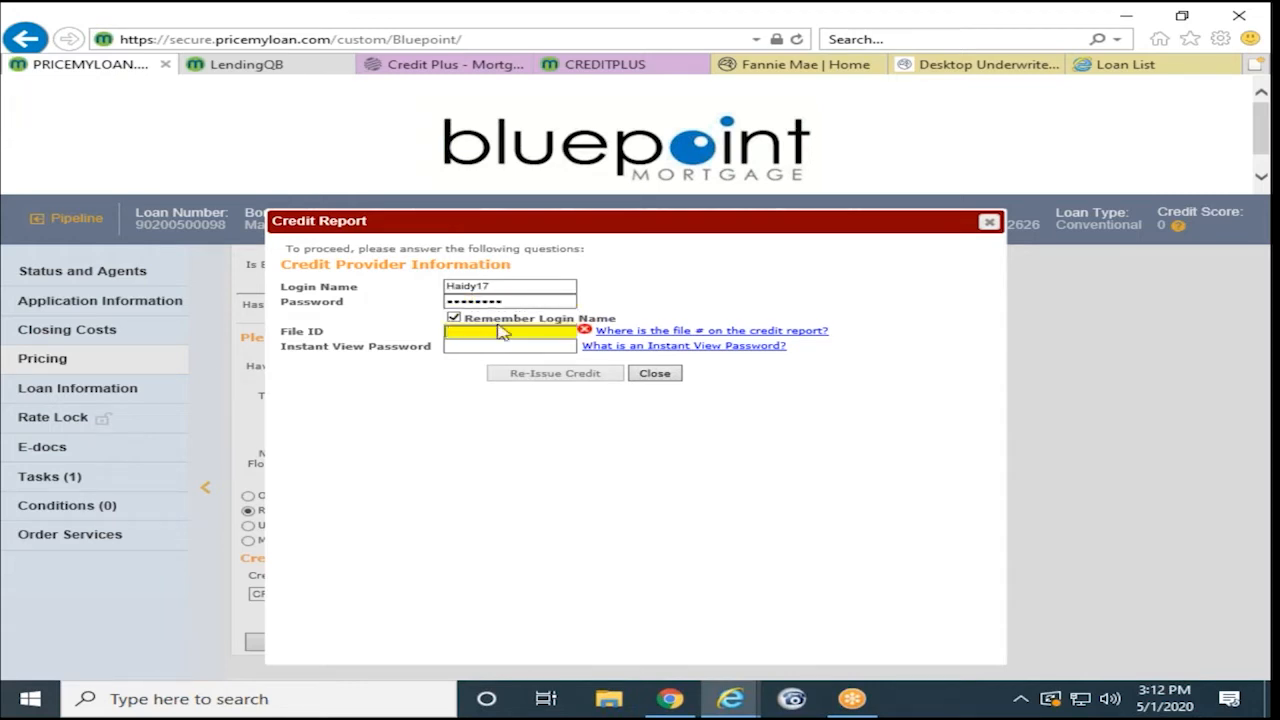
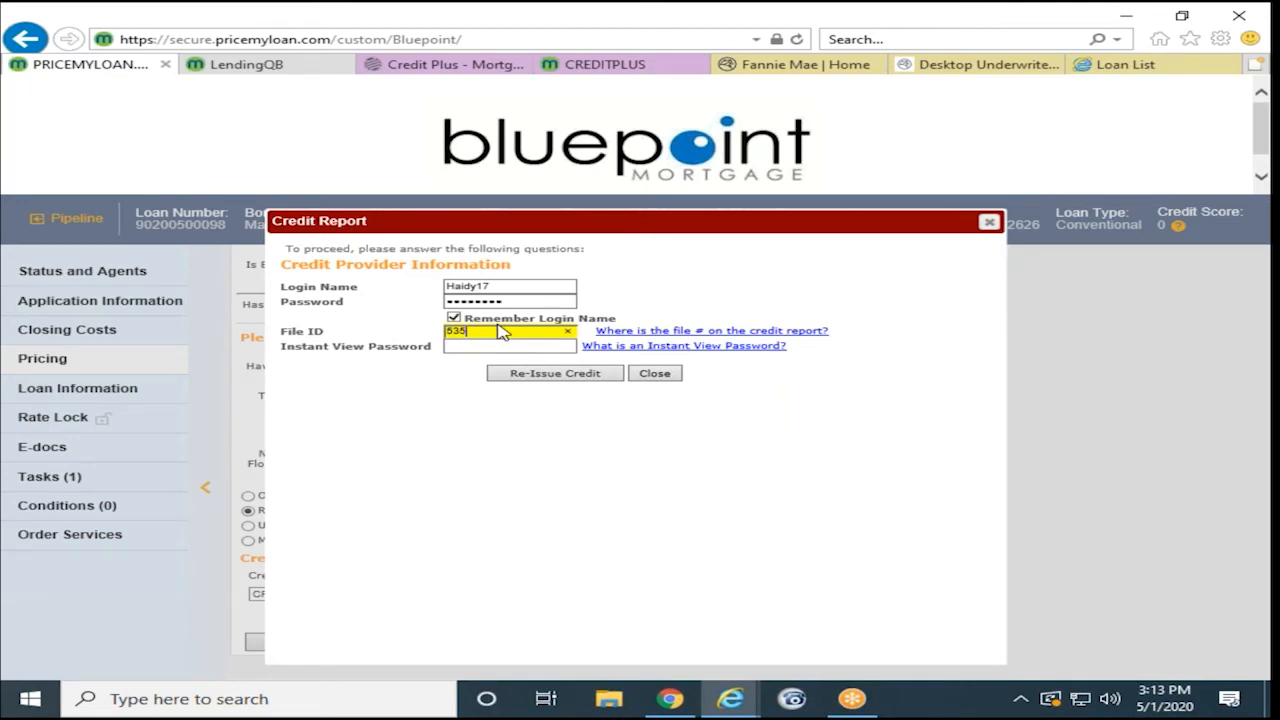
click(438, 393)
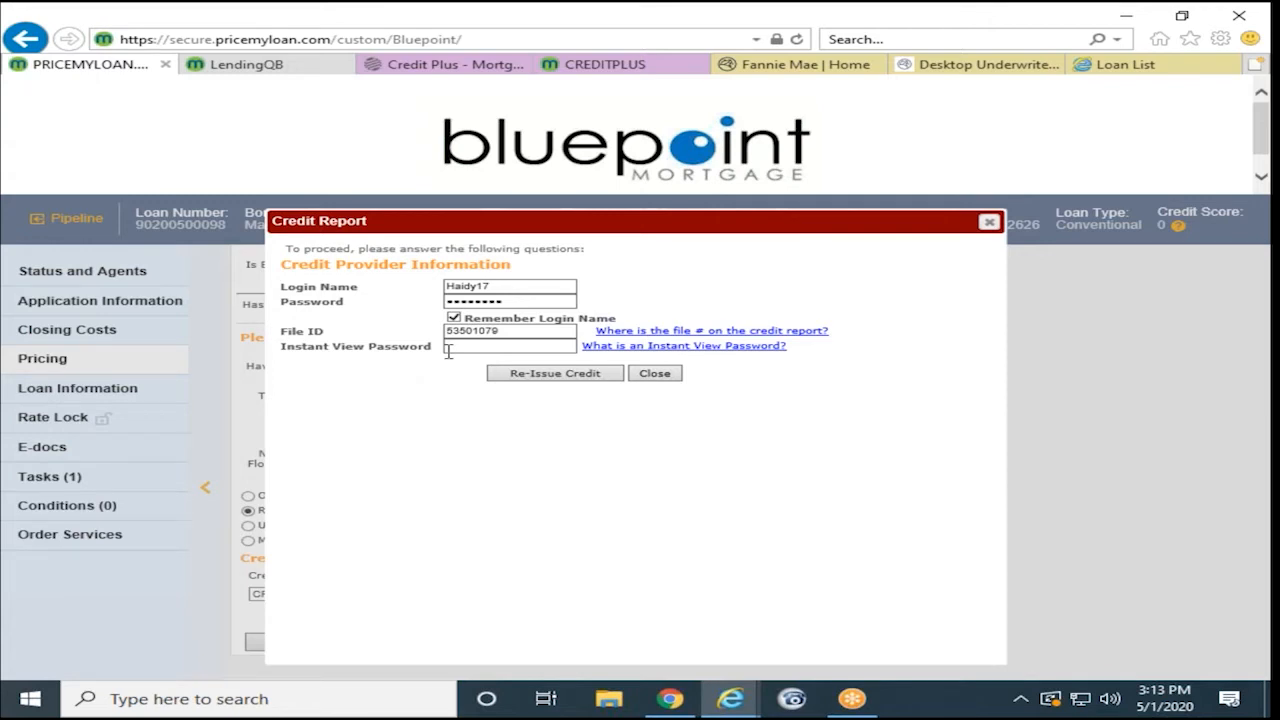
click(510, 377)
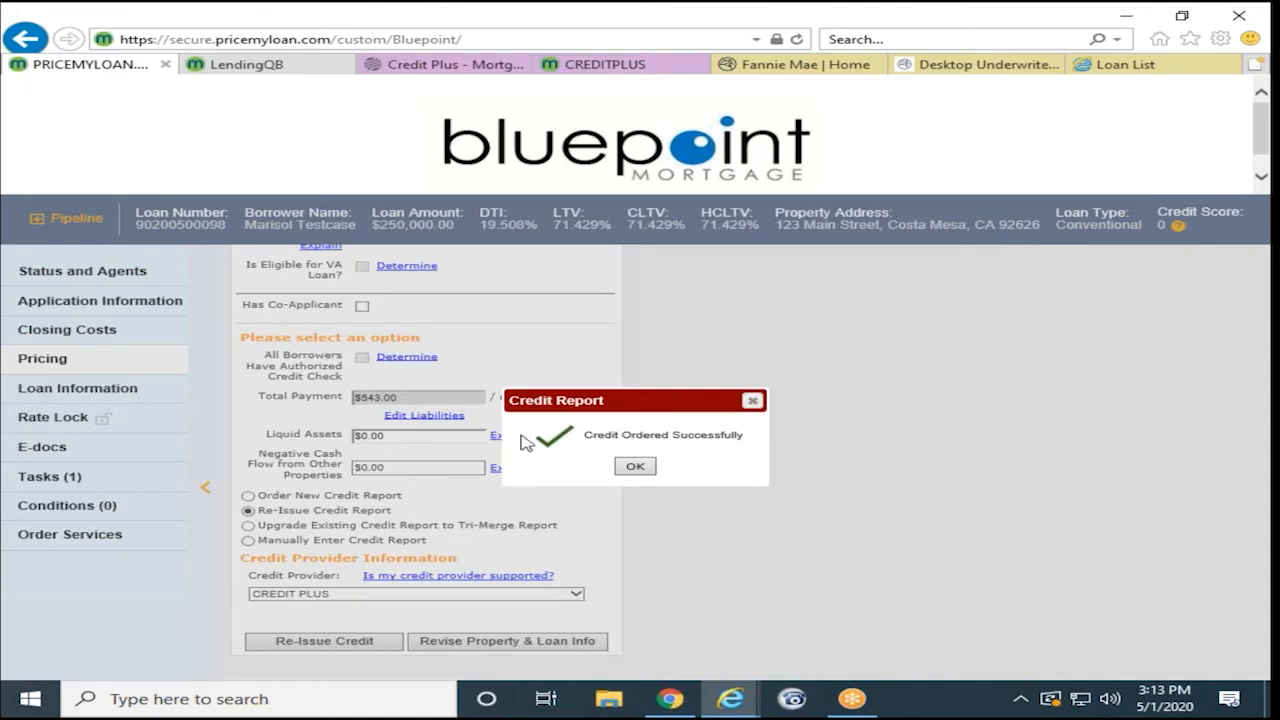
click(634, 467)
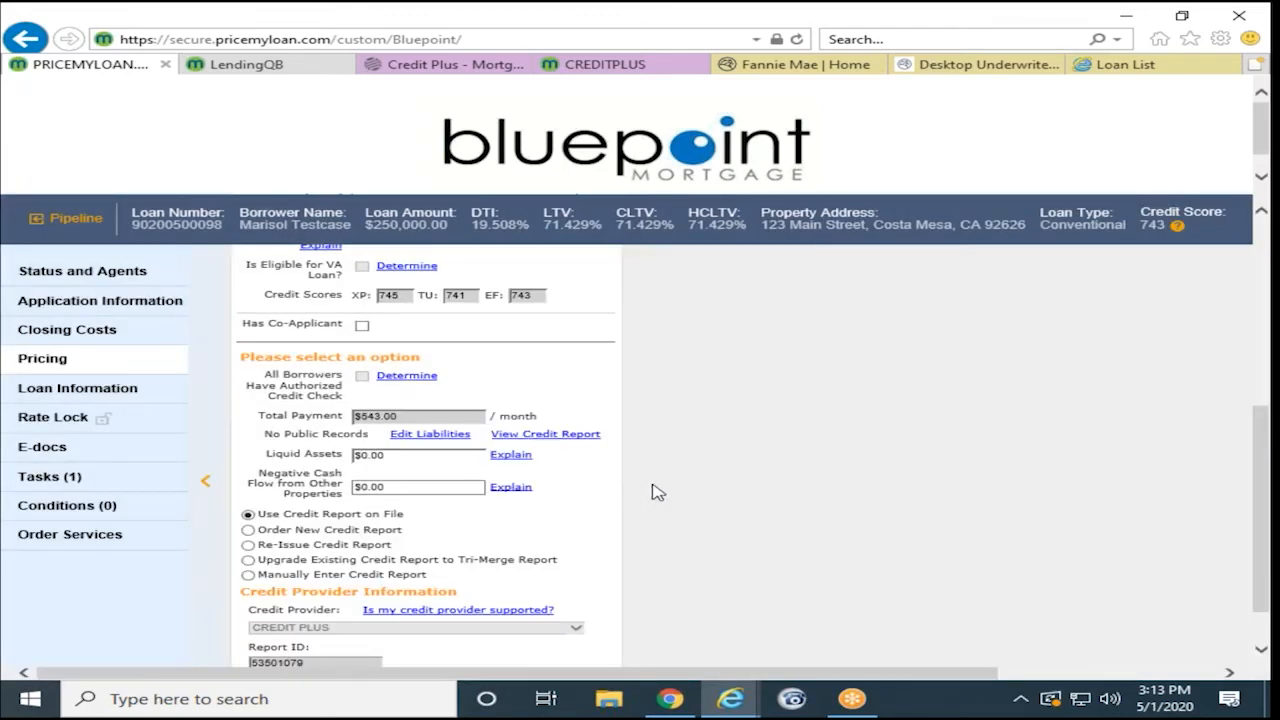
- Read the missing mortgage liability alert at the top of Pricing, then go to Application Information
scroll(648, 492, up, 5)
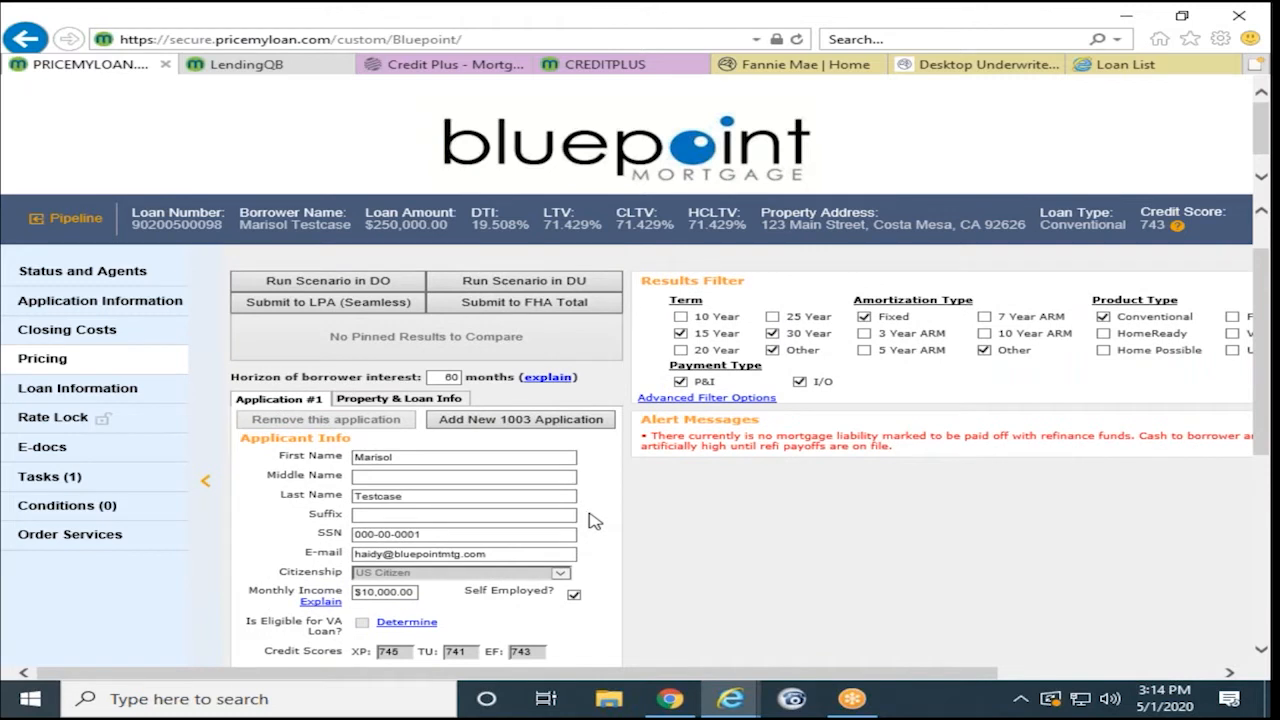
drag(648, 437, 902, 446)
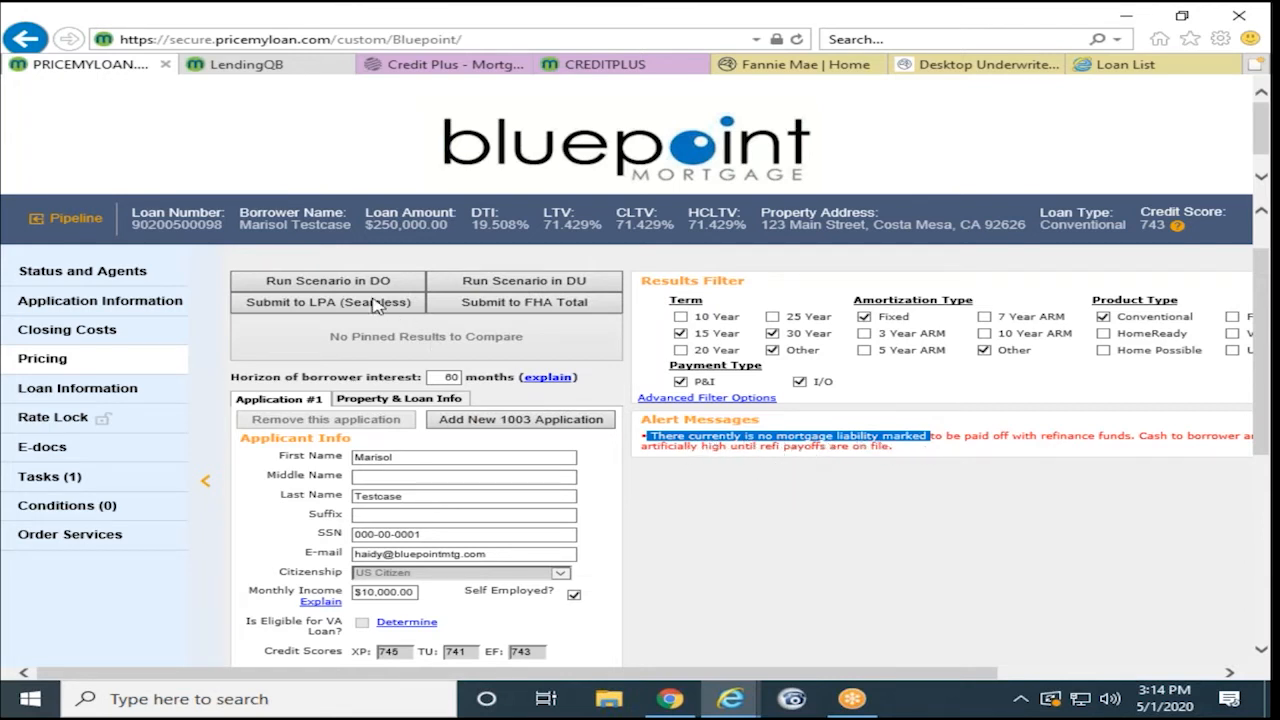
click(85, 312)
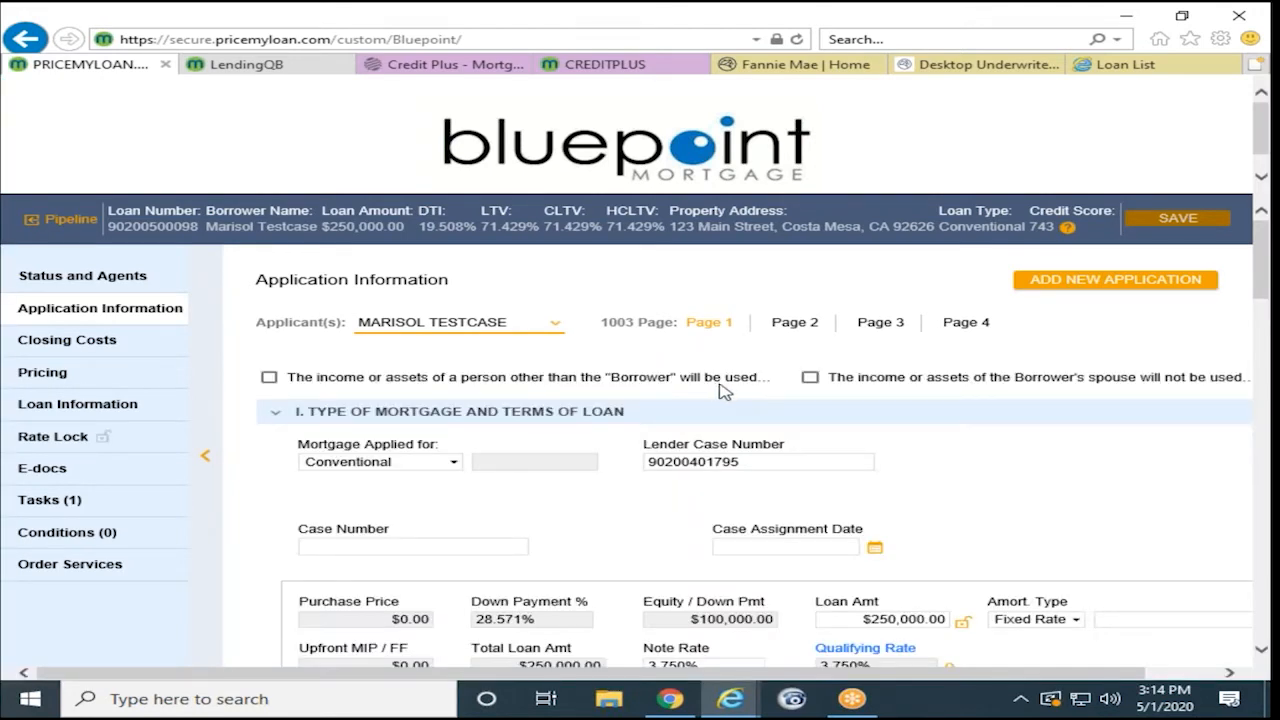
- On 1003 page 2, start a new Mortgage liability with lender company Bank
click(795, 325)
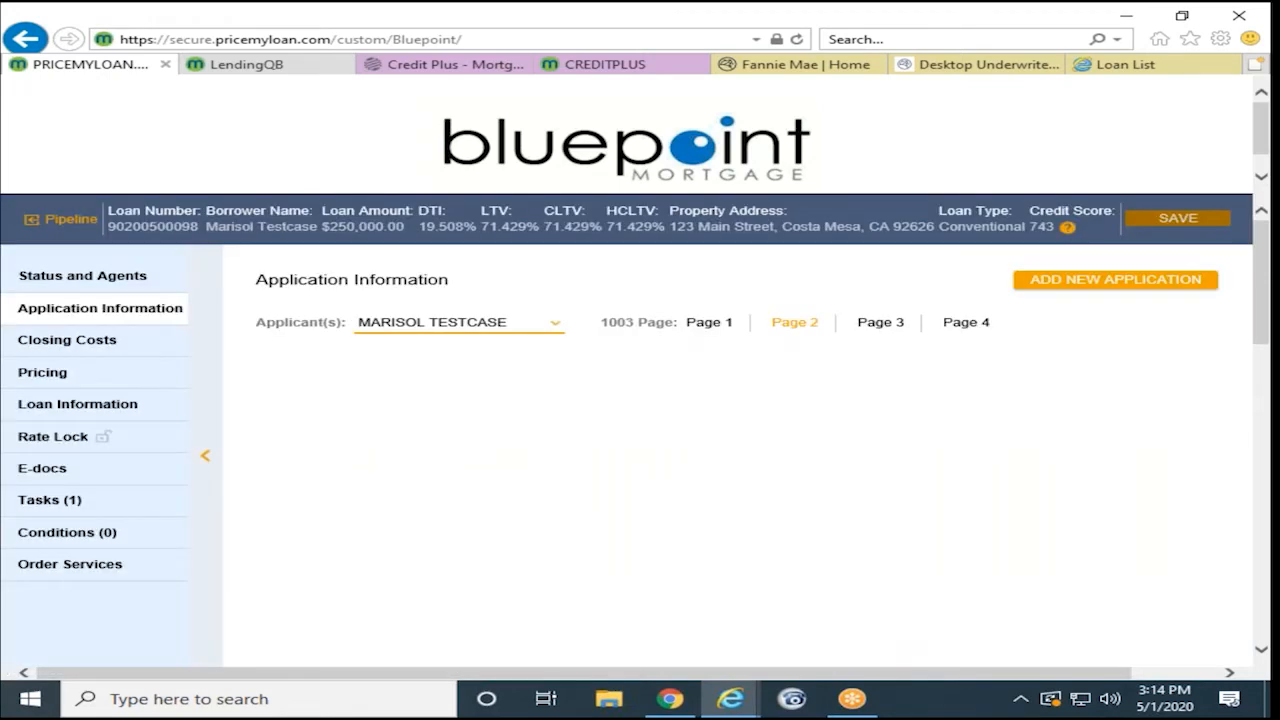
scroll(645, 487, down, 10)
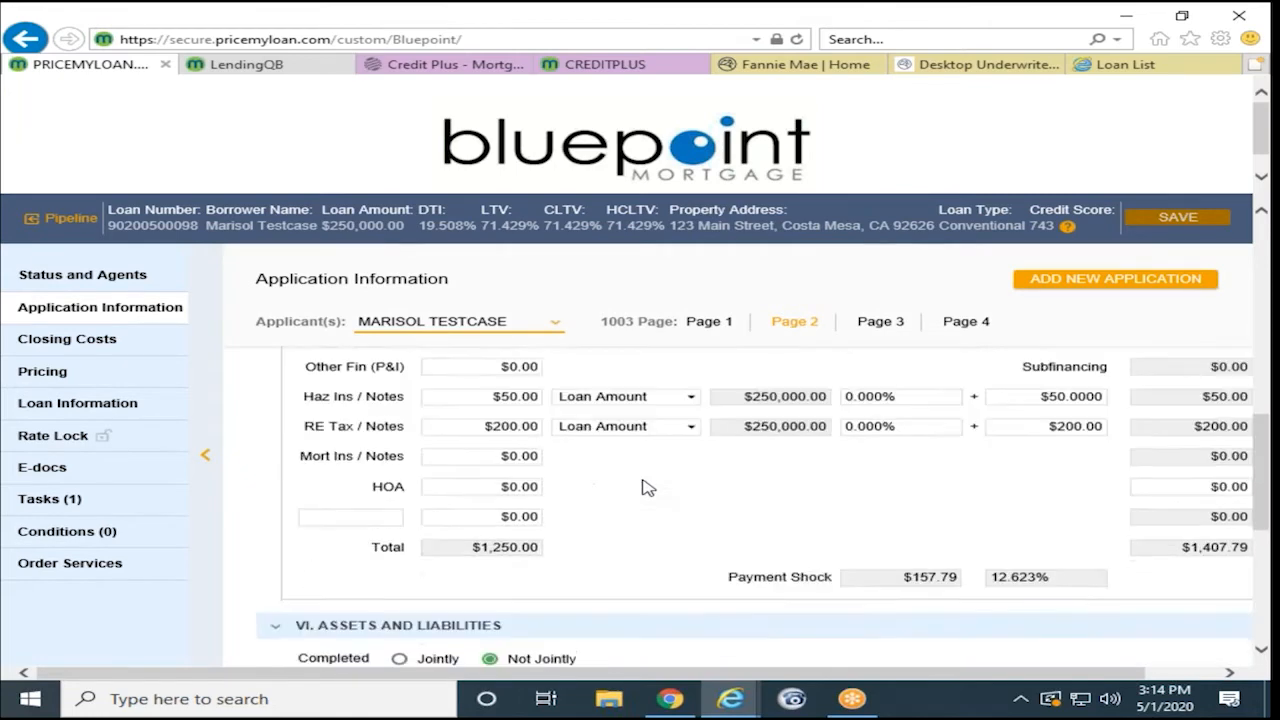
scroll(645, 487, down, 3)
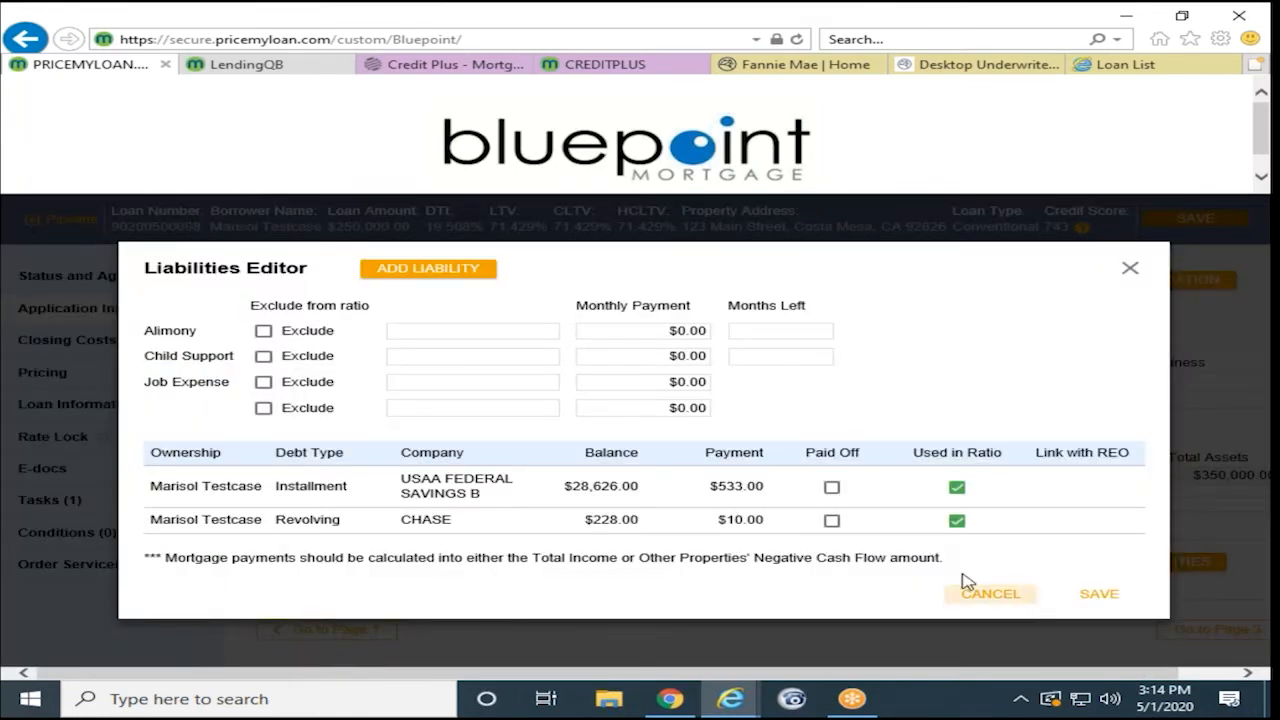
click(428, 268)
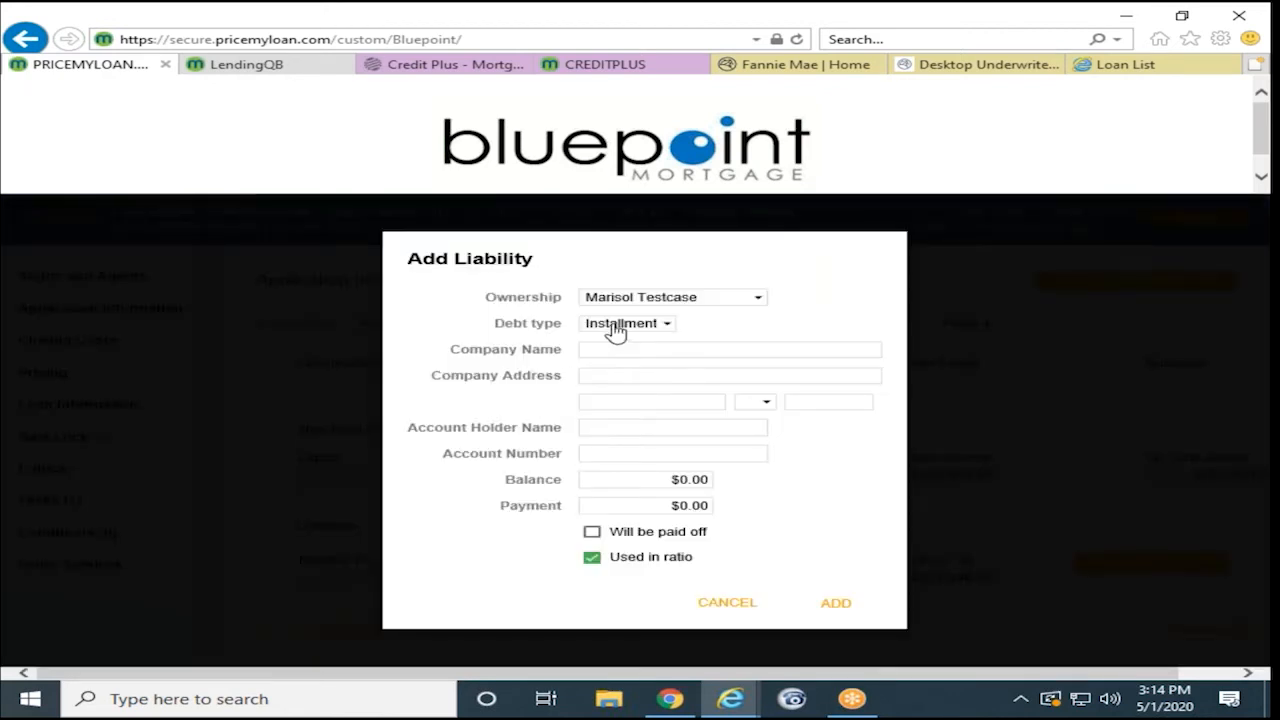
click(608, 323)
click(616, 337)
click(618, 339)
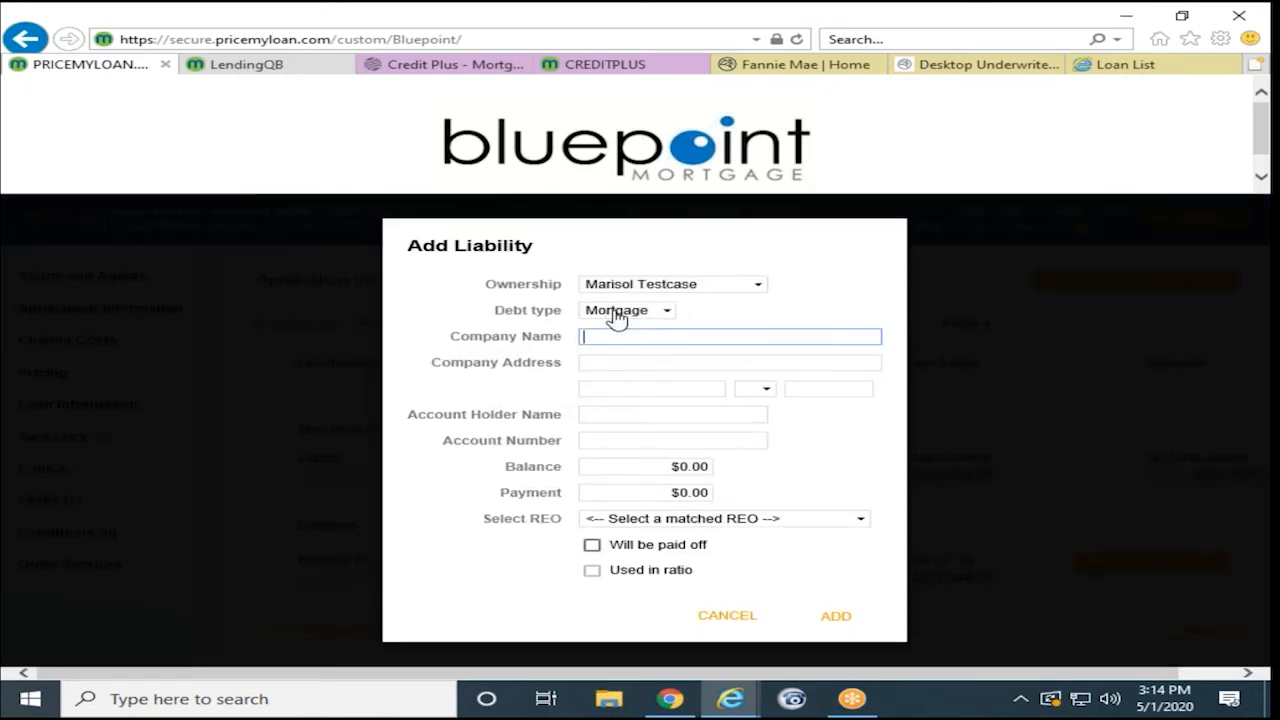
text(Bank)
- Enter balance 200000 and payment 1000, link it to 123 Main Street, then add and save
click(624, 468)
text(200000)
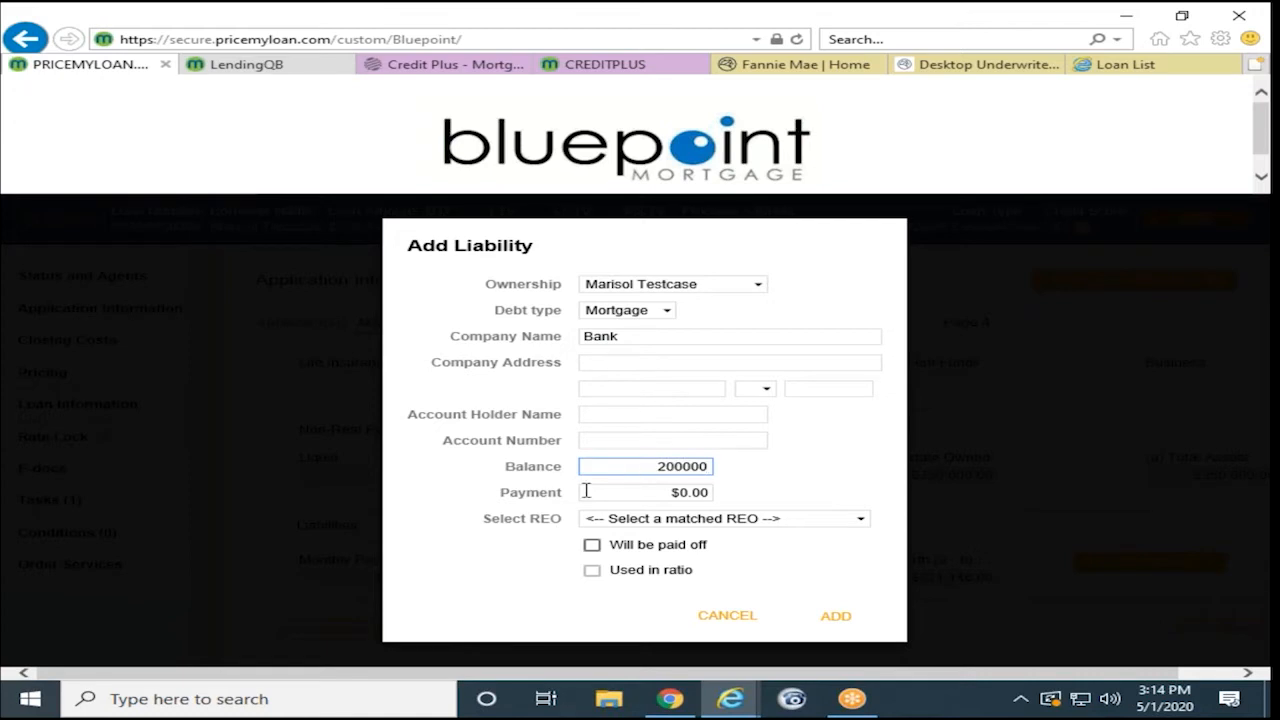
key(Tab)
text(1000)
click(614, 519)
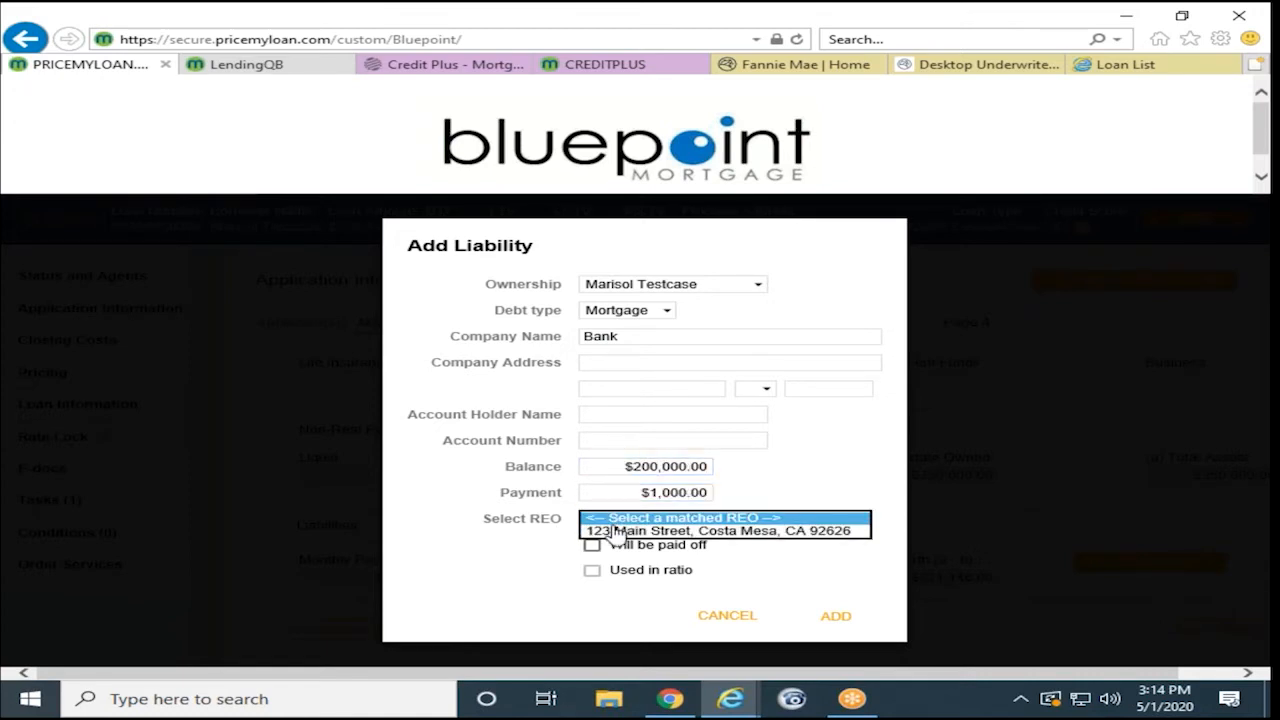
click(640, 530)
click(592, 545)
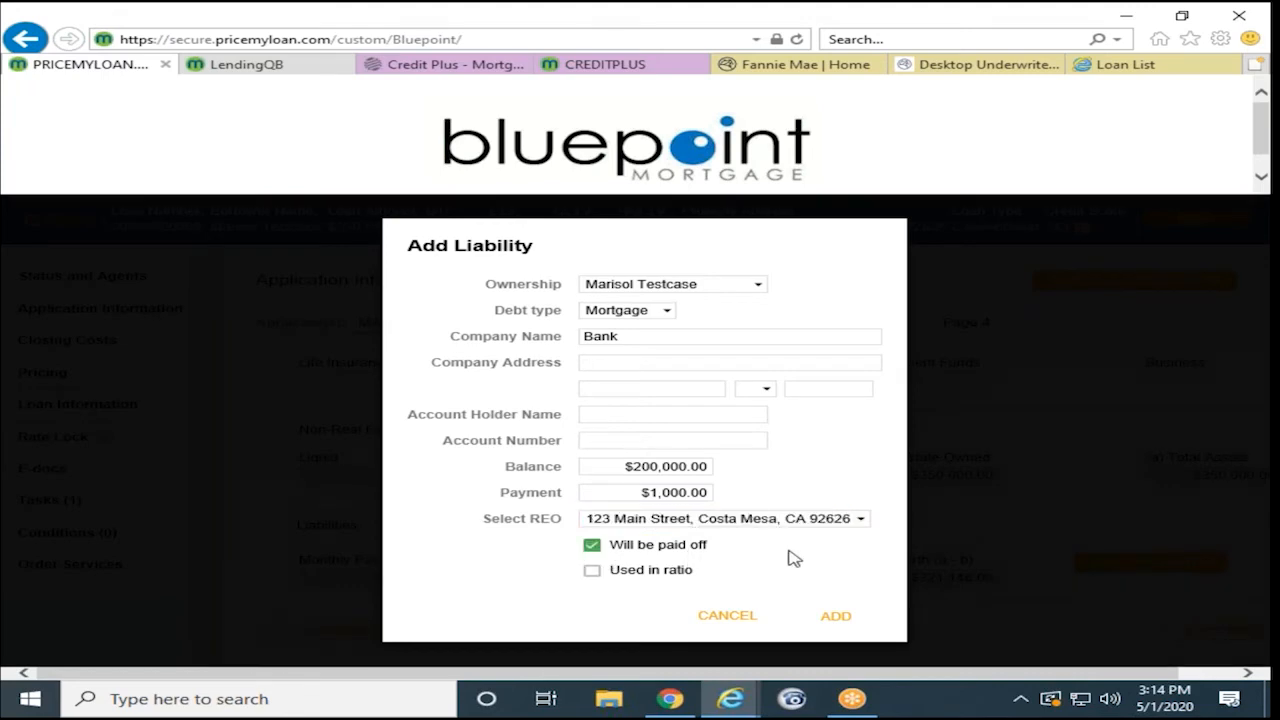
click(836, 616)
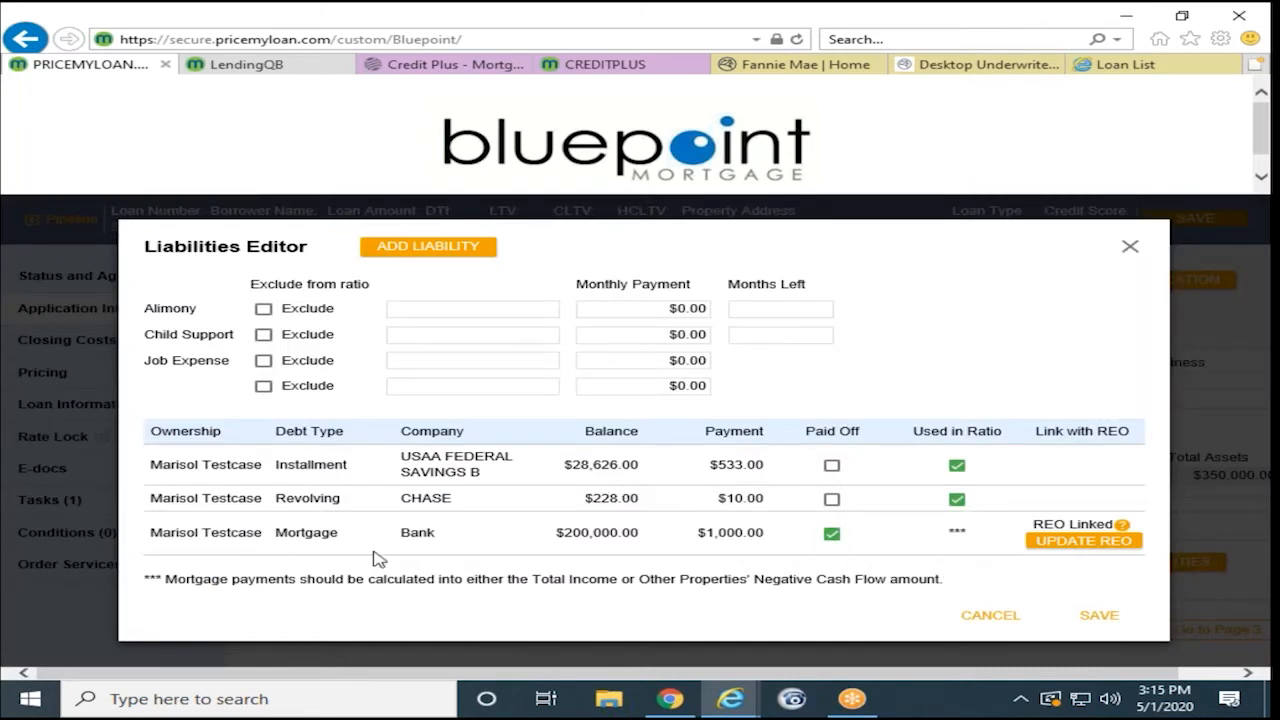
click(1100, 615)
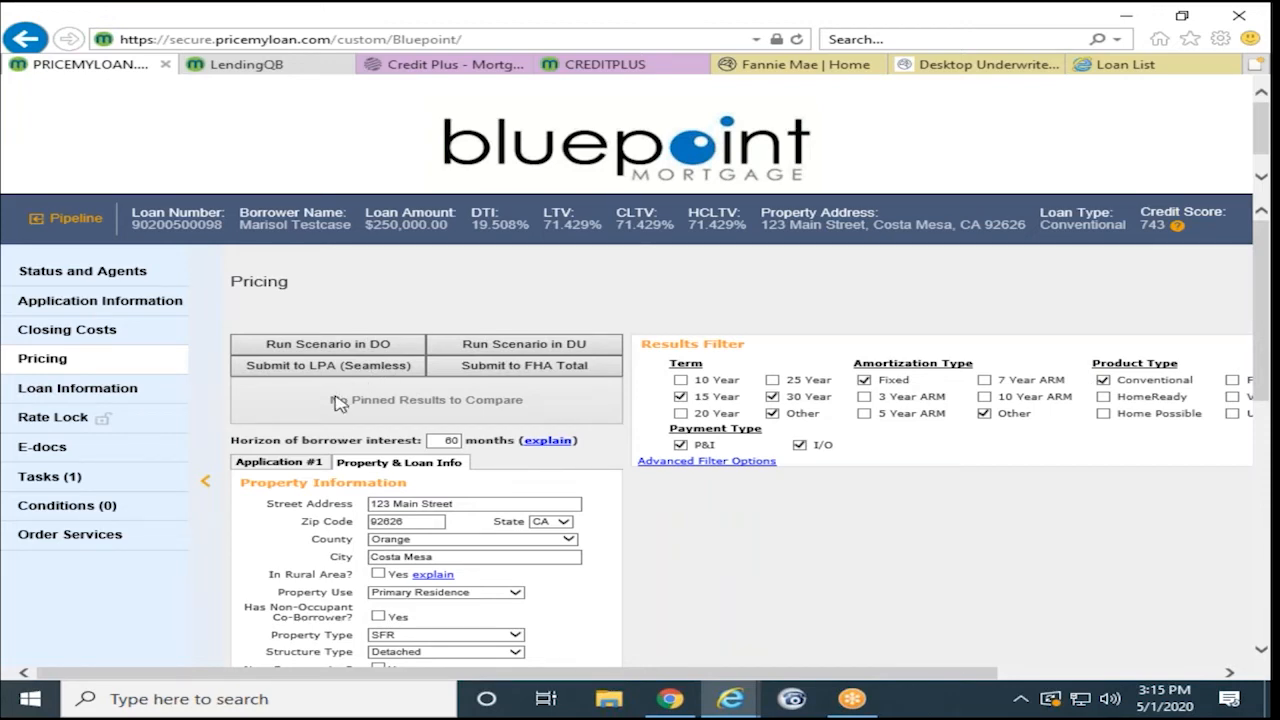
- Start the Submit to LPA (Seamless) process and continue past the successful data audit
scroll(340, 402, down, 1)
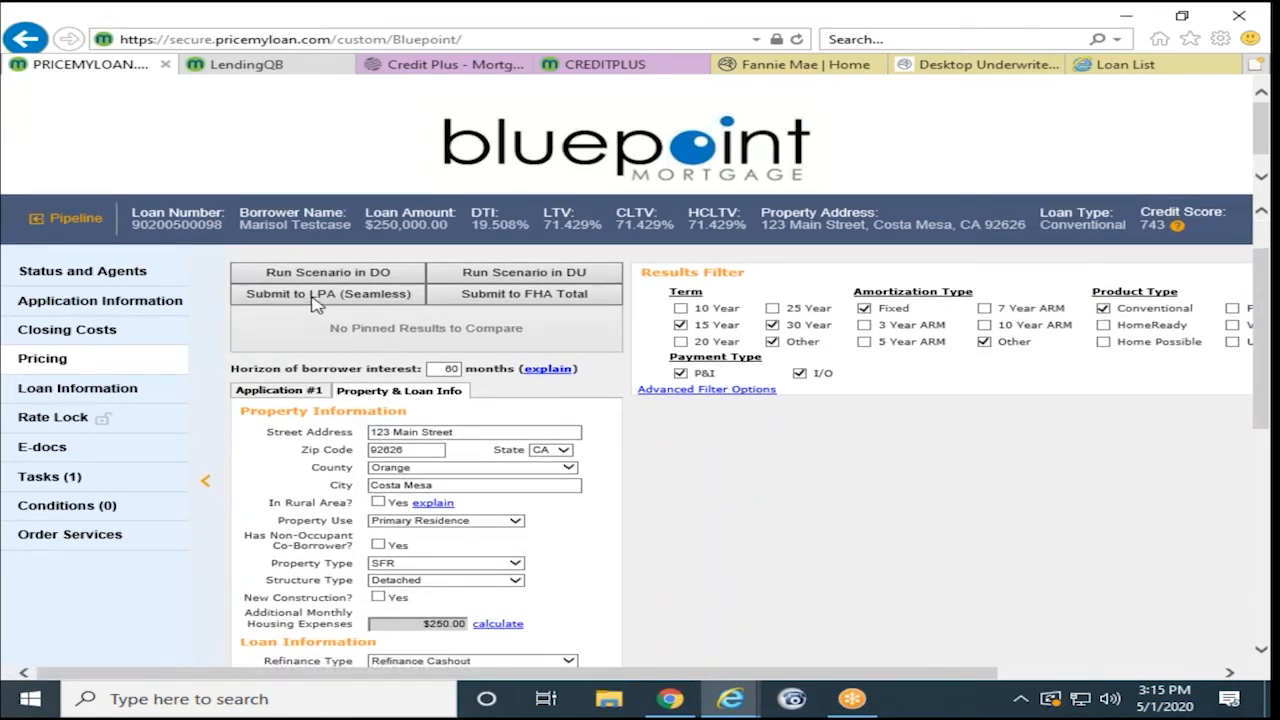
click(308, 300)
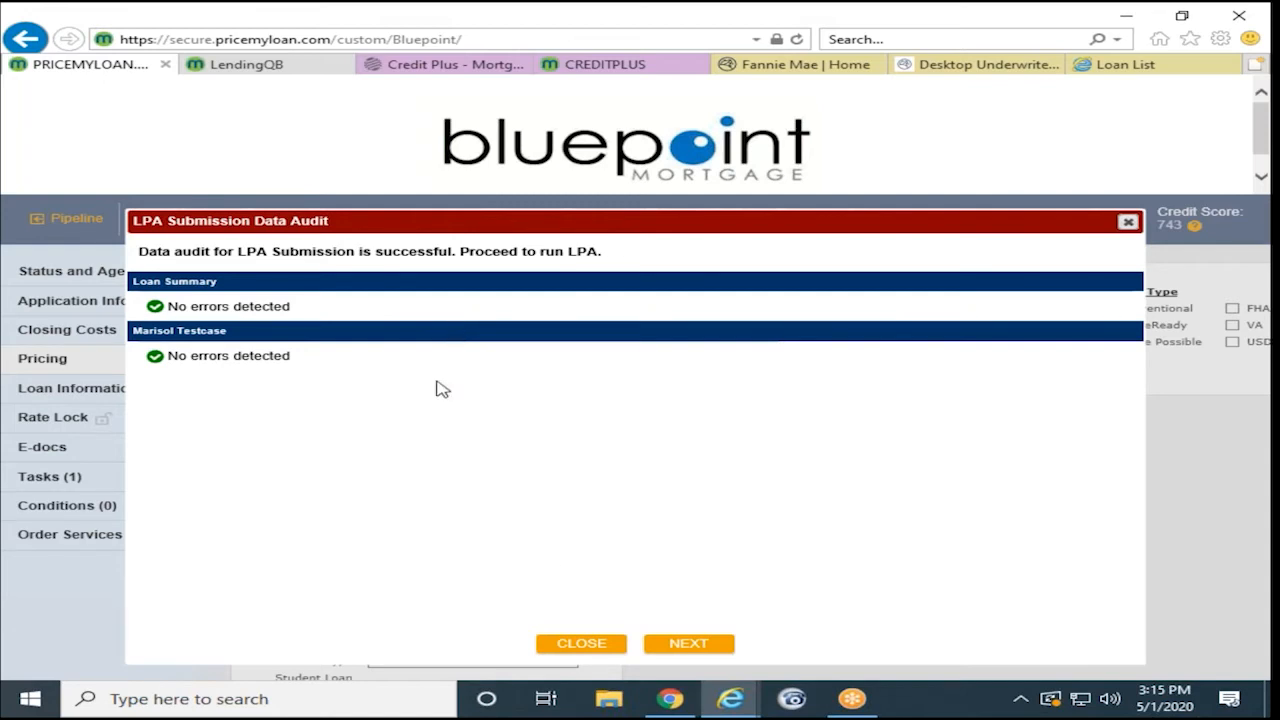
click(682, 646)
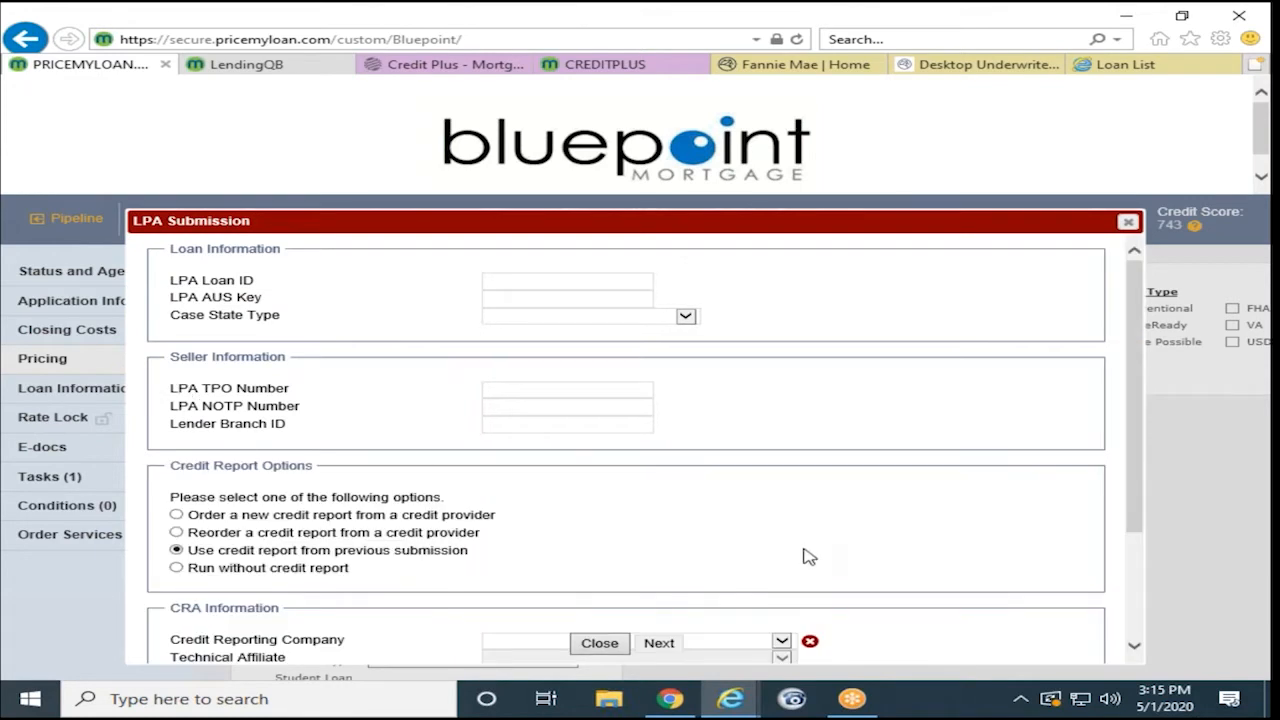
scroll(808, 557, down, 2)
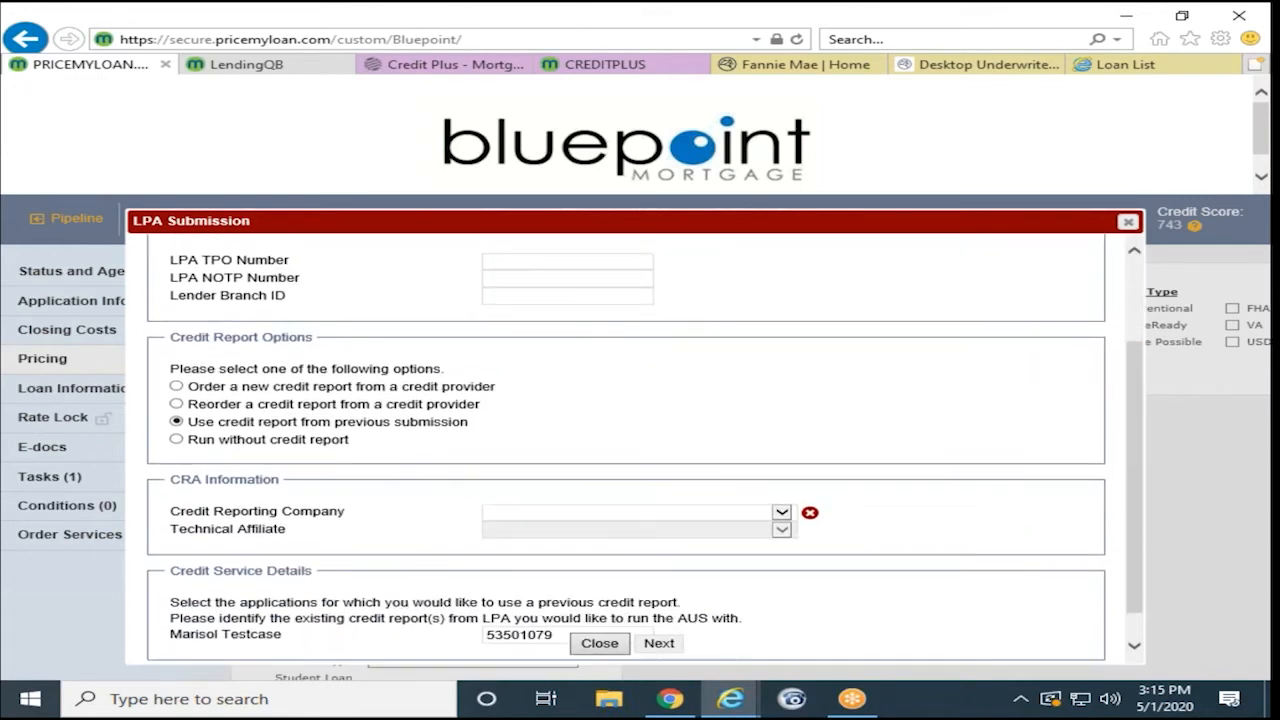
- Choose Equifax Mortgage Solutions and technical affiliate Credit Plus, Inc., then submit to LPA
click(781, 513)
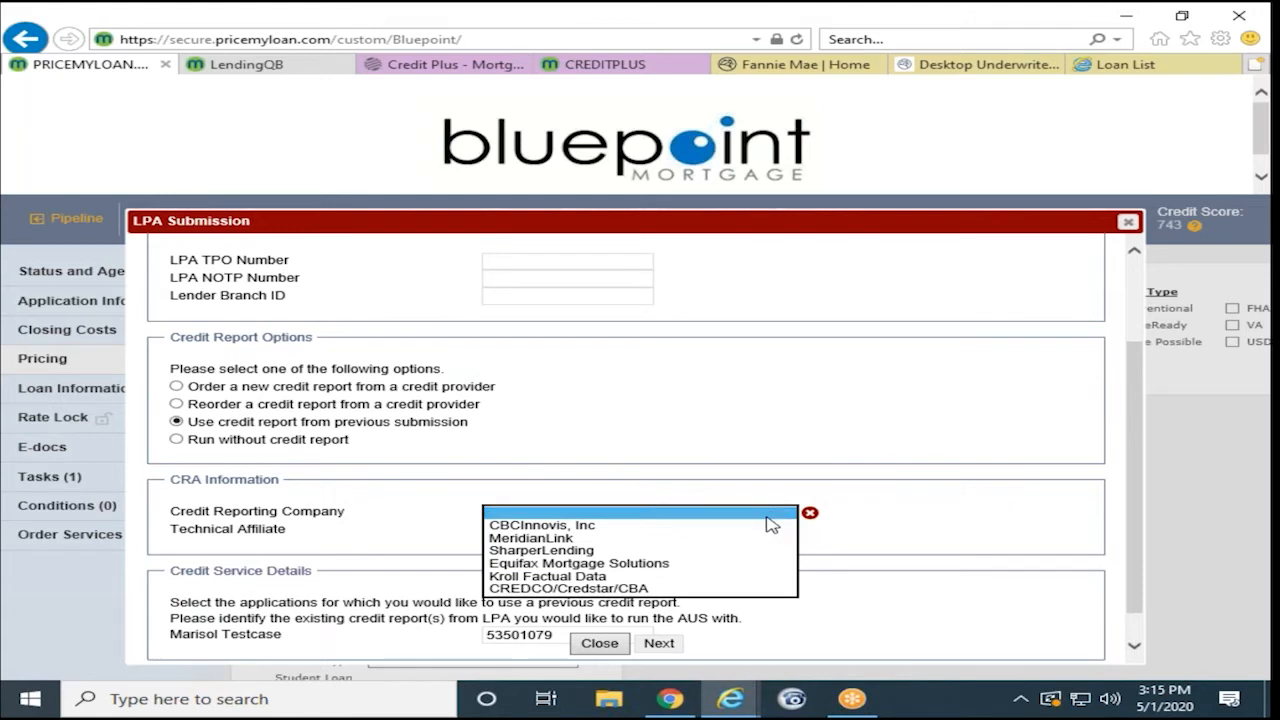
click(733, 564)
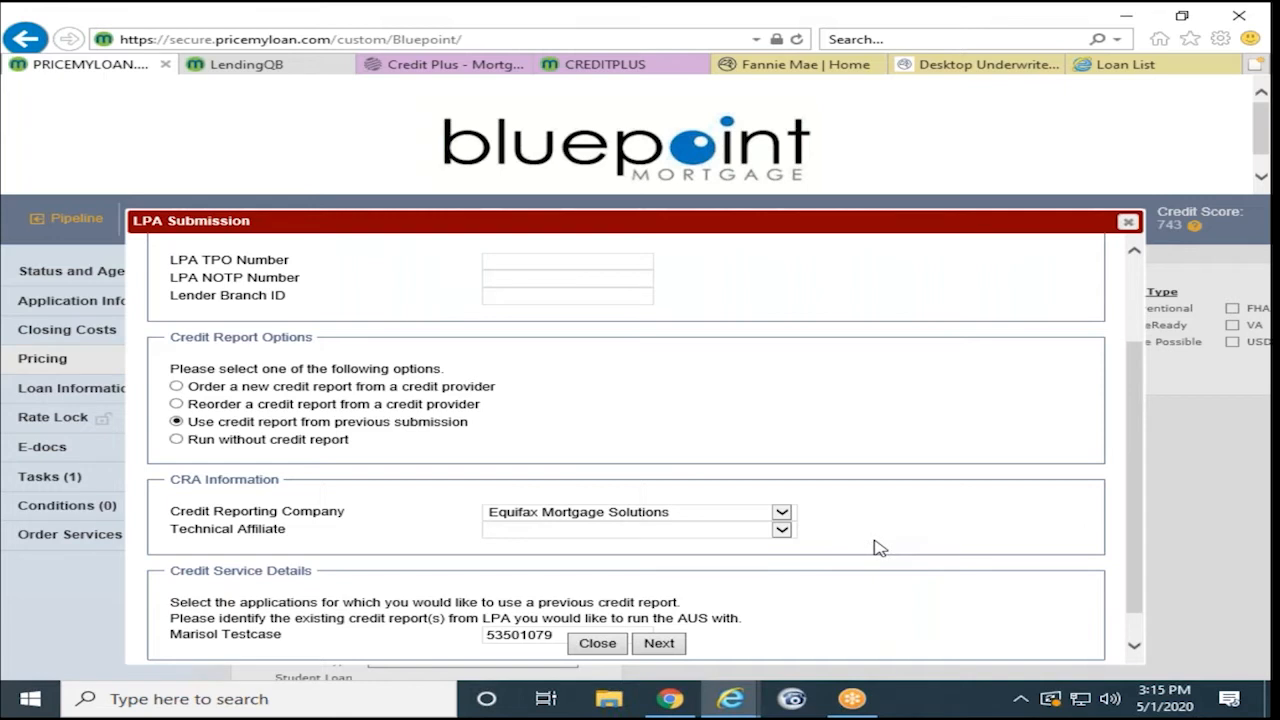
click(782, 531)
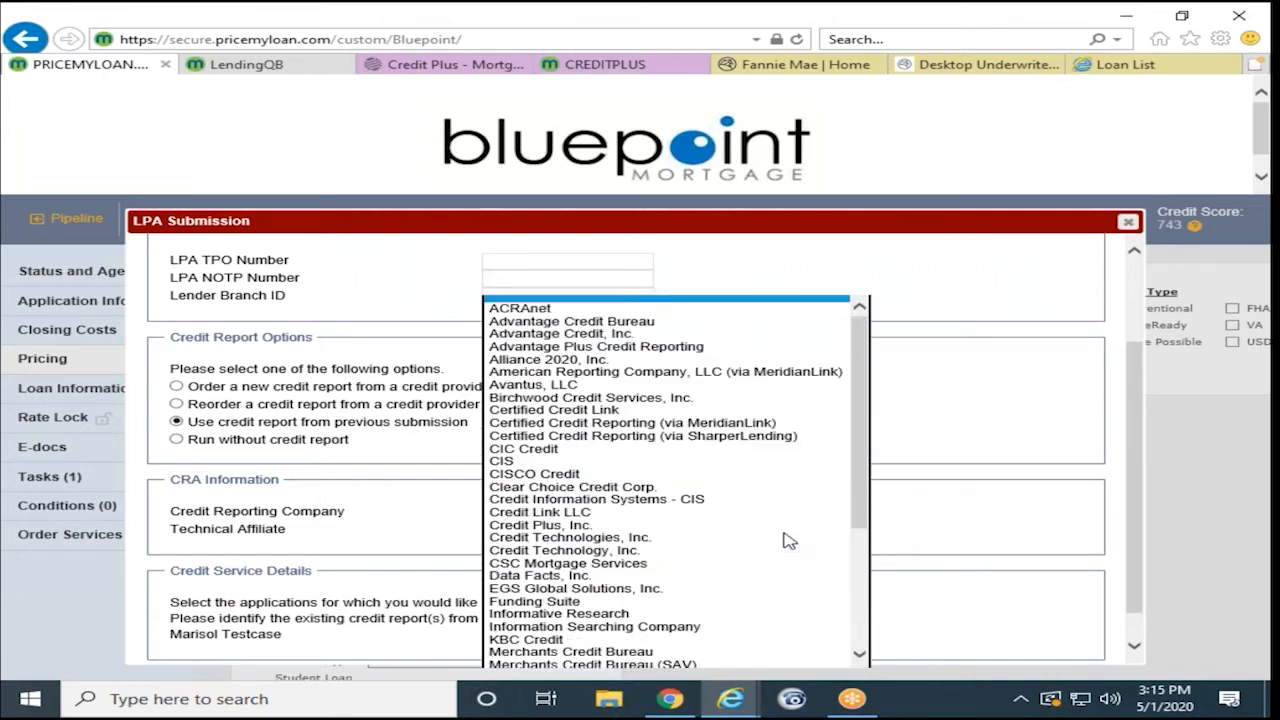
scroll(656, 609, down, 2)
scroll(660, 610, up, 2)
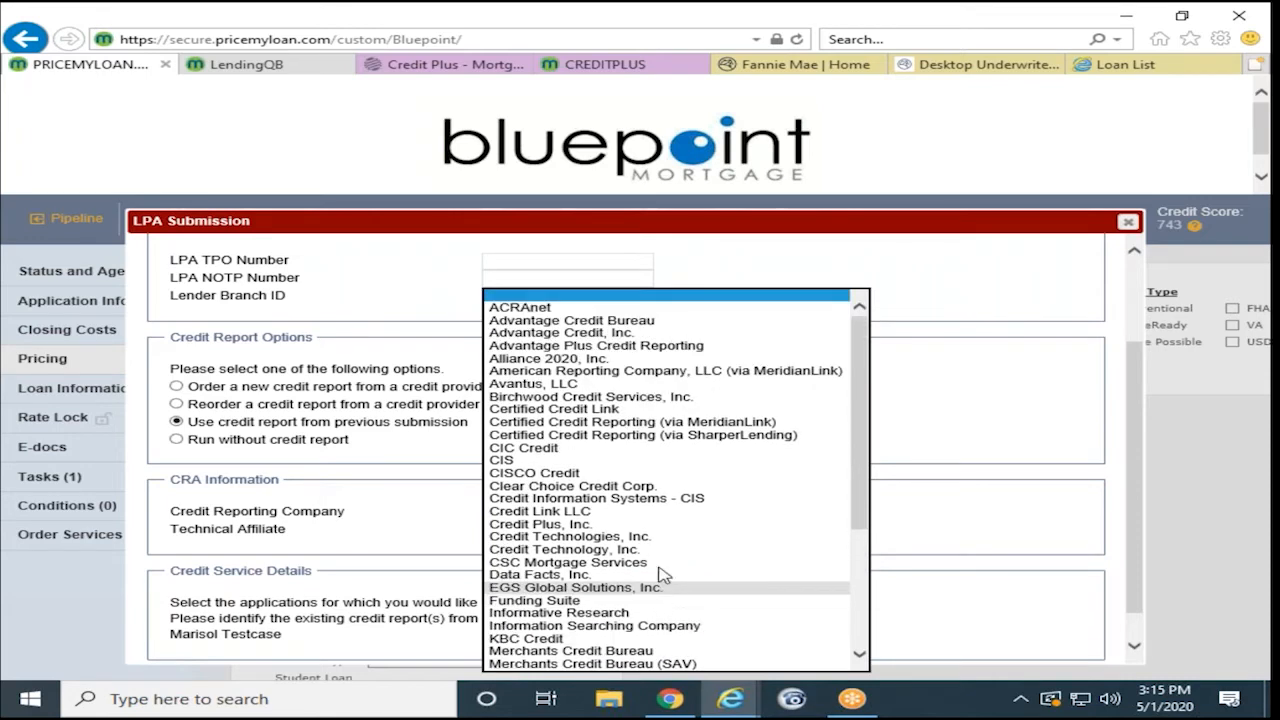
scroll(693, 570, down, 3)
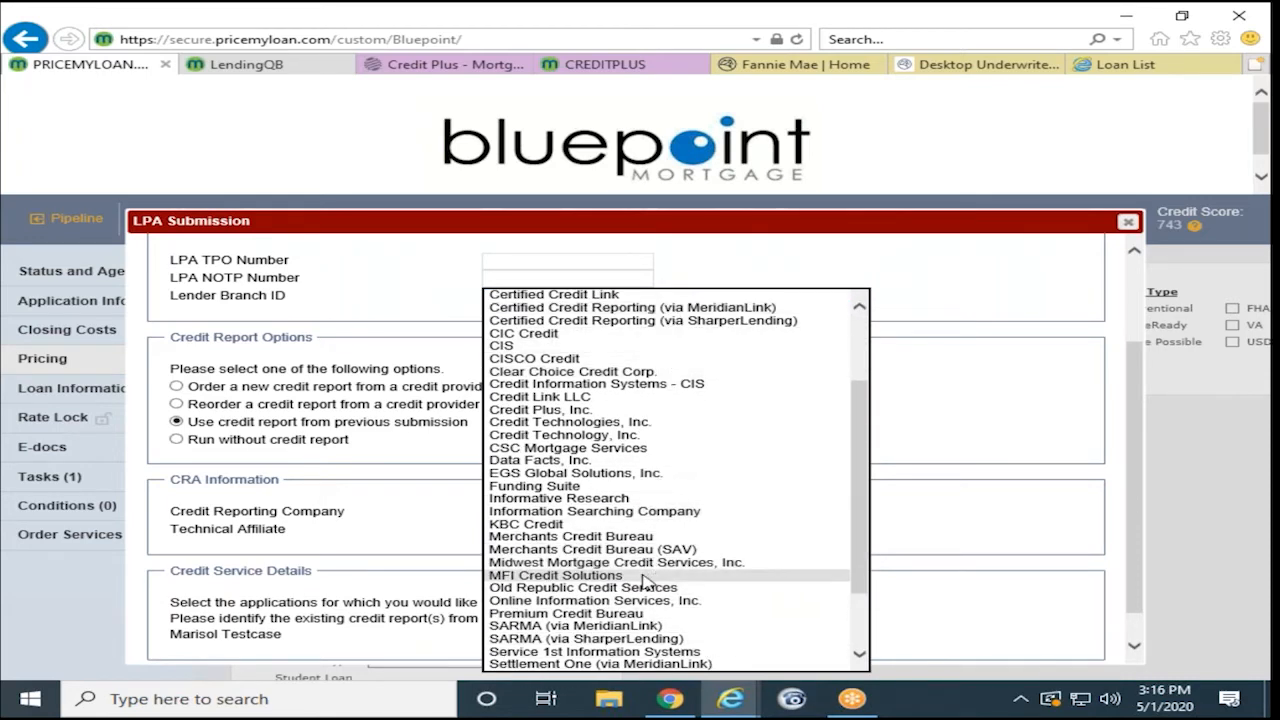
scroll(630, 580, down, 1)
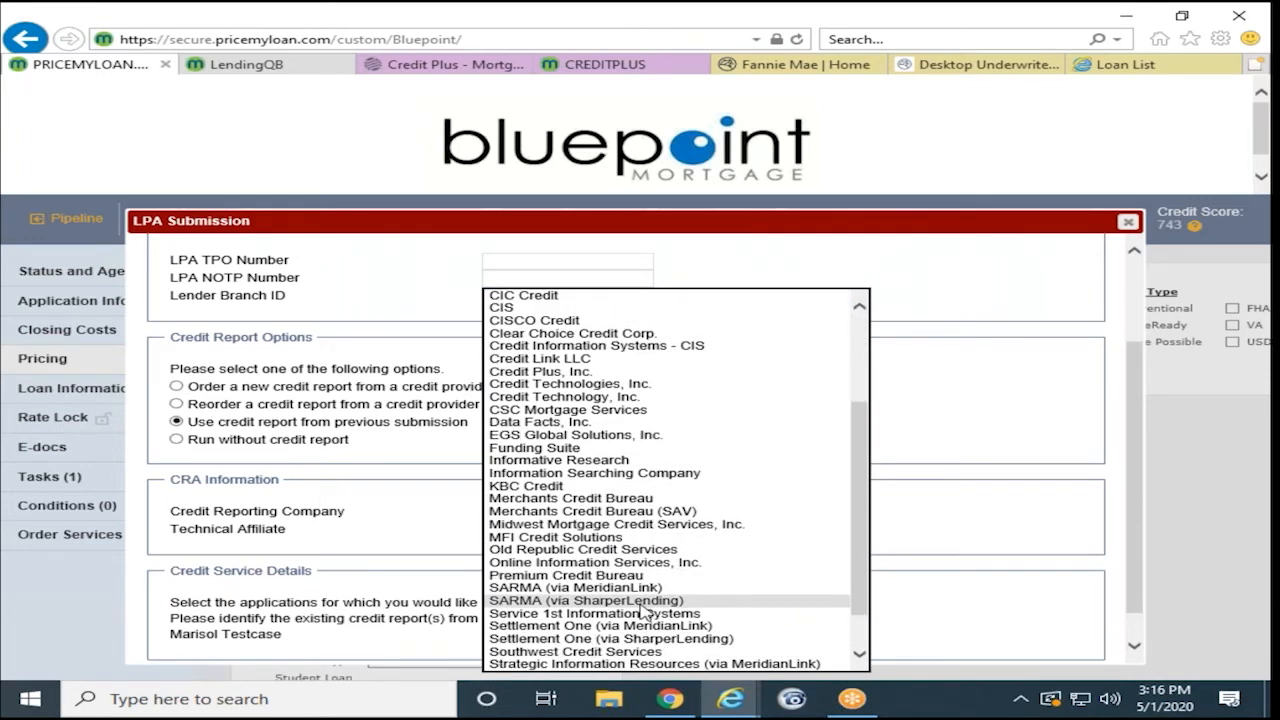
click(641, 372)
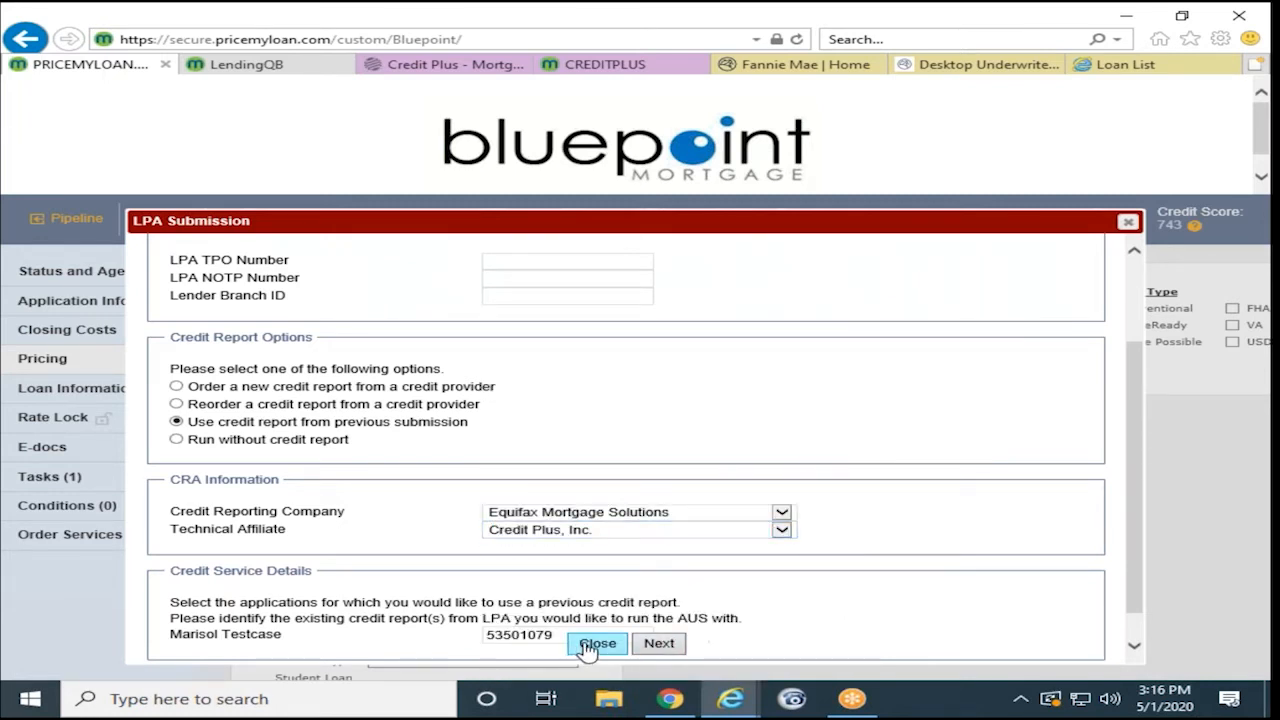
click(659, 643)
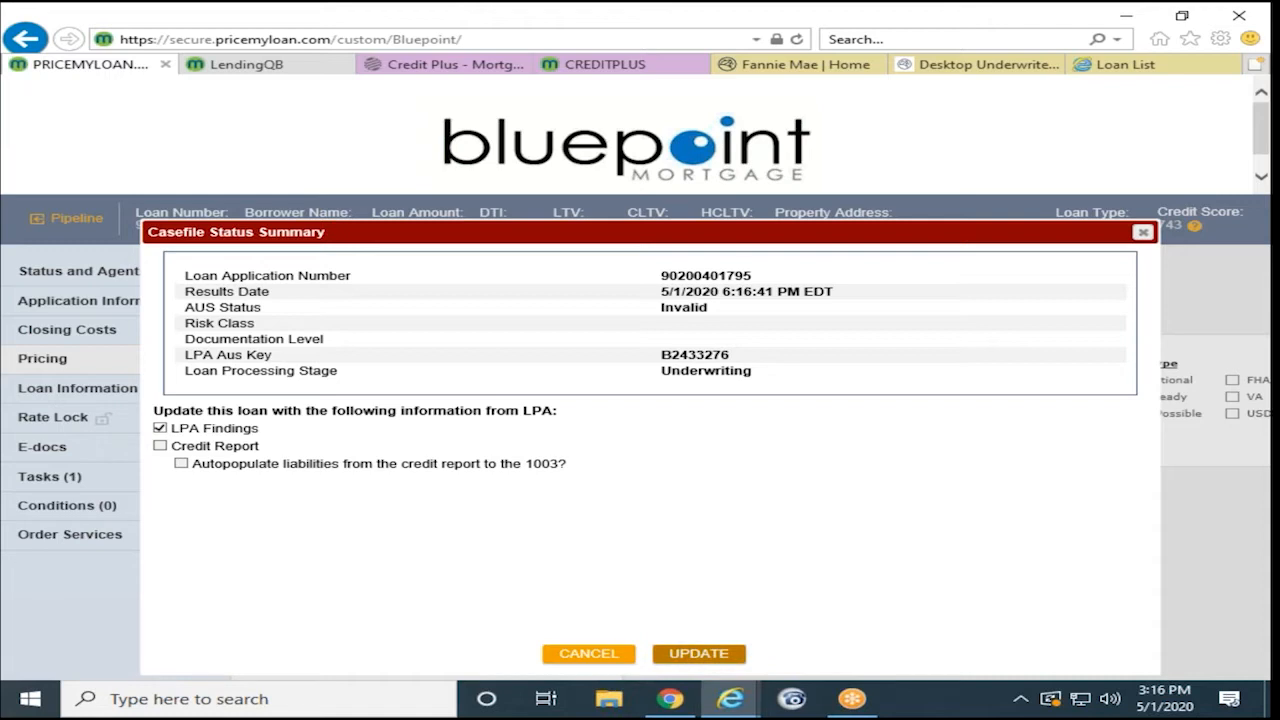
- Update the loan with LPA findings, always allow this site's pop-ups, and reopen the open loan
click(682, 660)
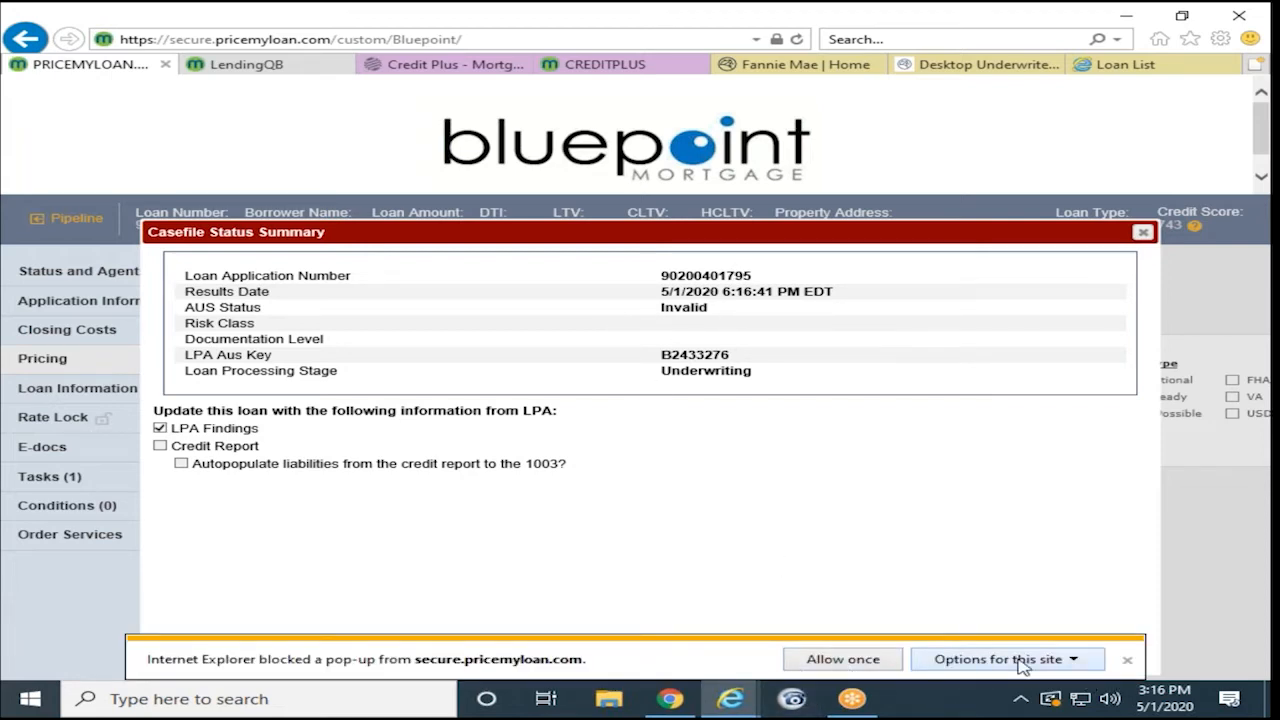
click(866, 659)
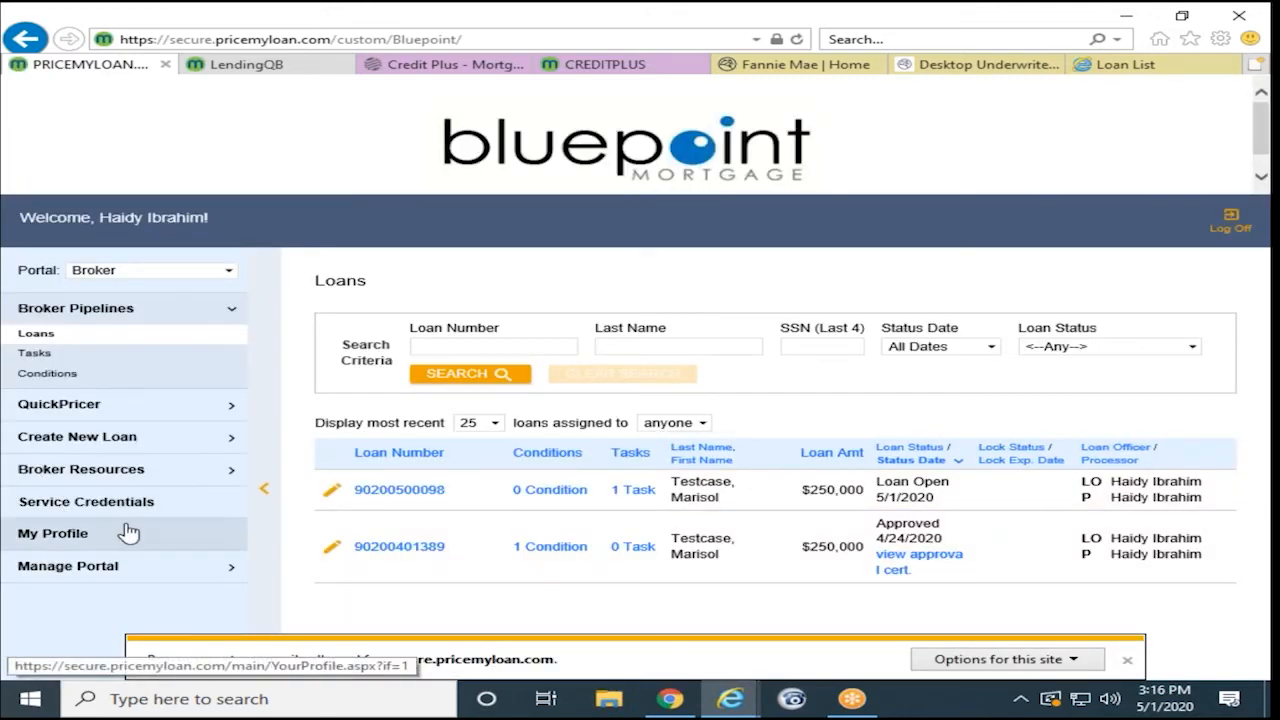
click(1075, 660)
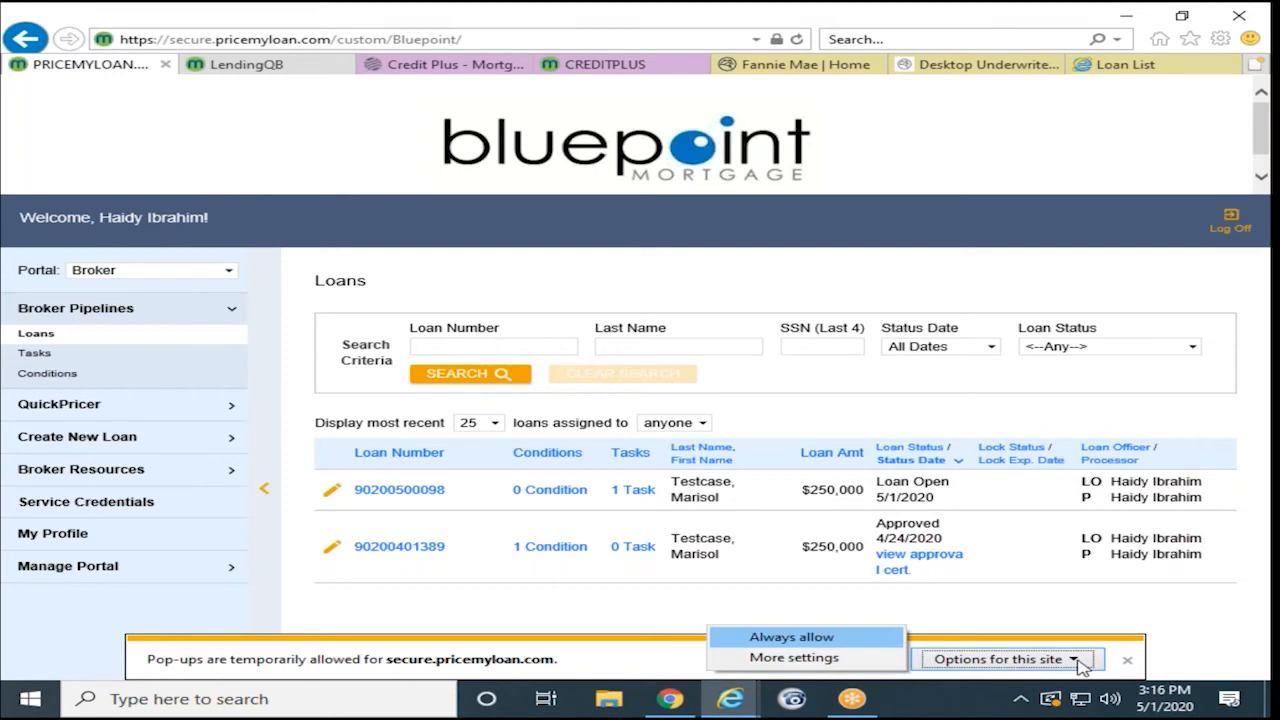
click(835, 643)
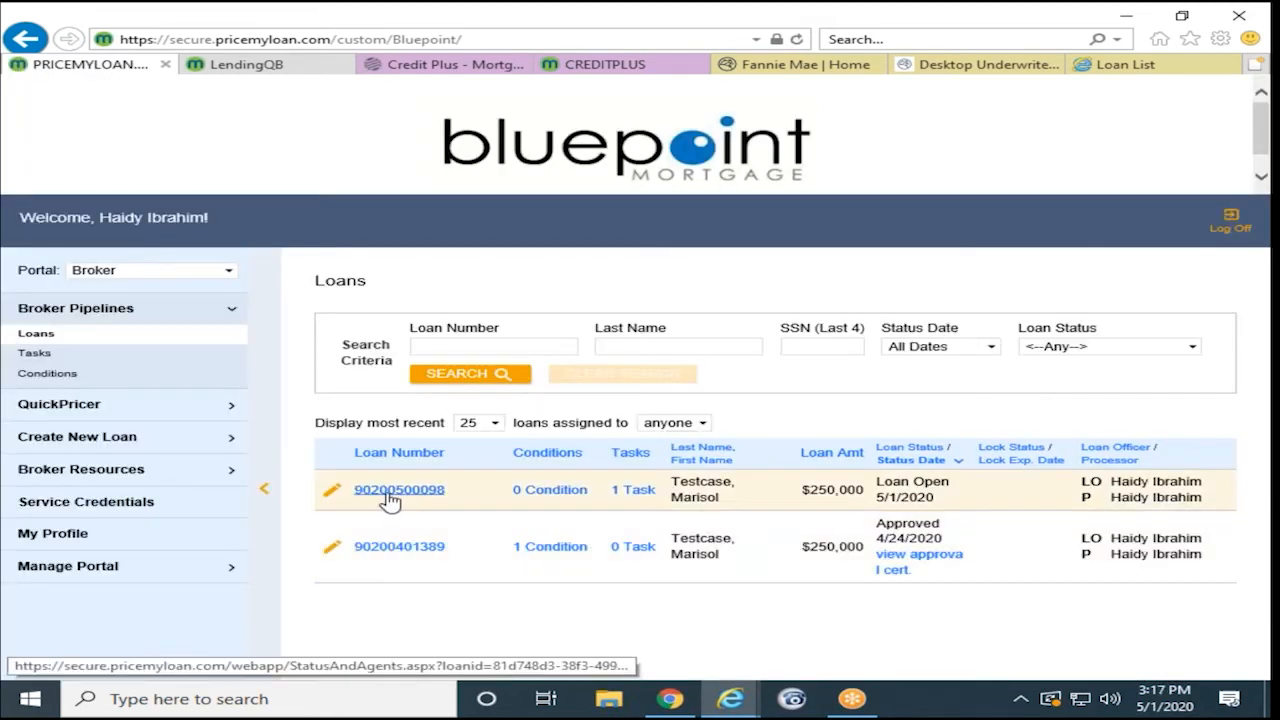
click(390, 490)
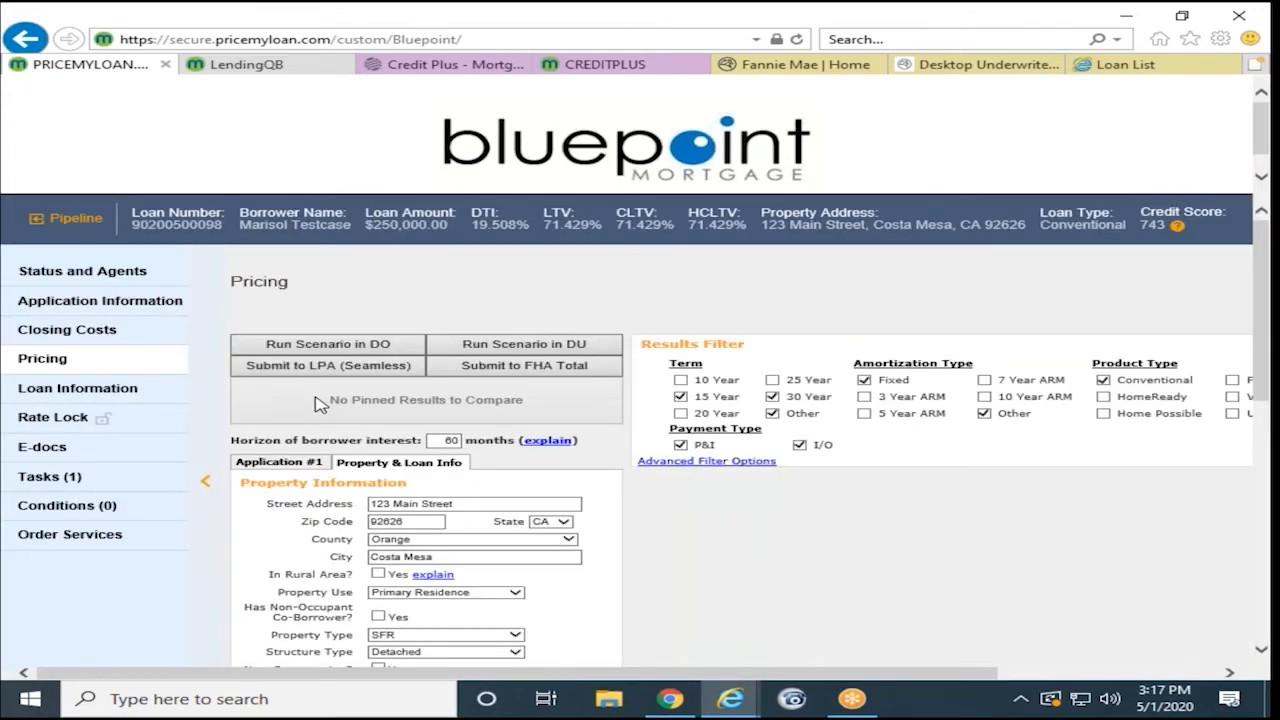
- Run the scenario in DU, then replace the DU user ID and password and resubmit
click(553, 345)
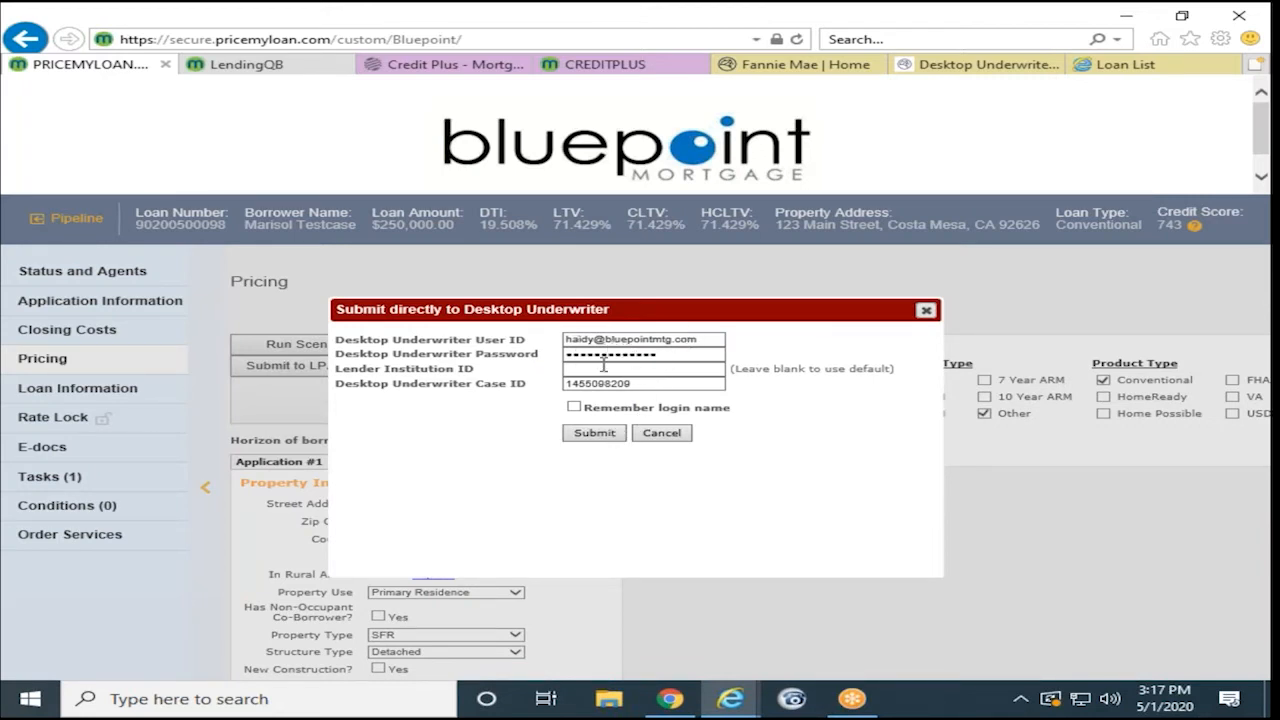
click(594, 433)
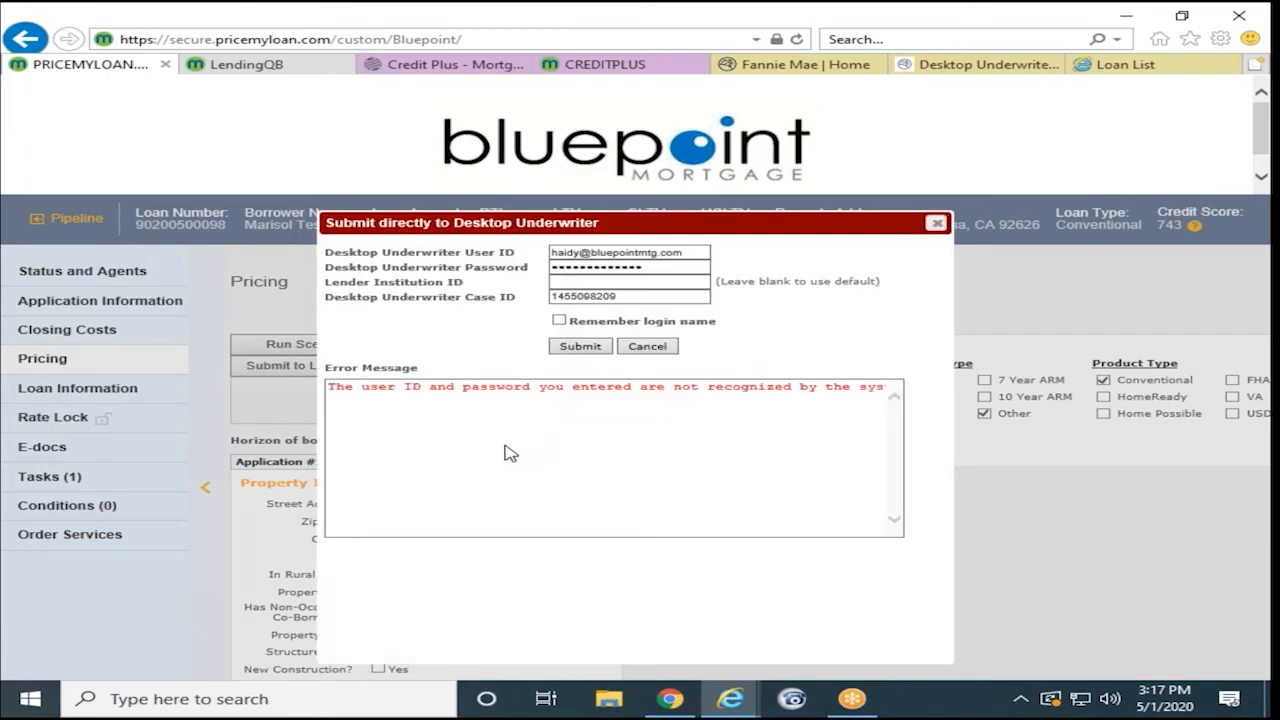
triple_click(621, 251)
text(p3xu3h)
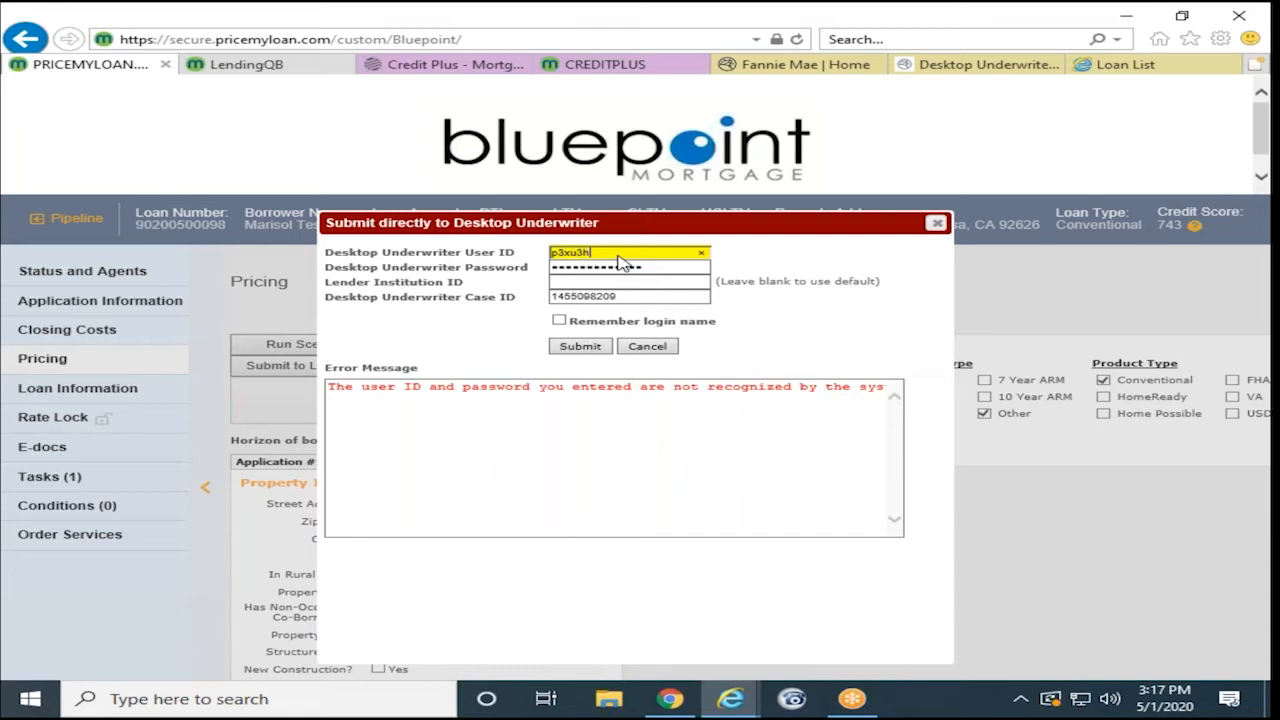
text(ni)
key(Tab)
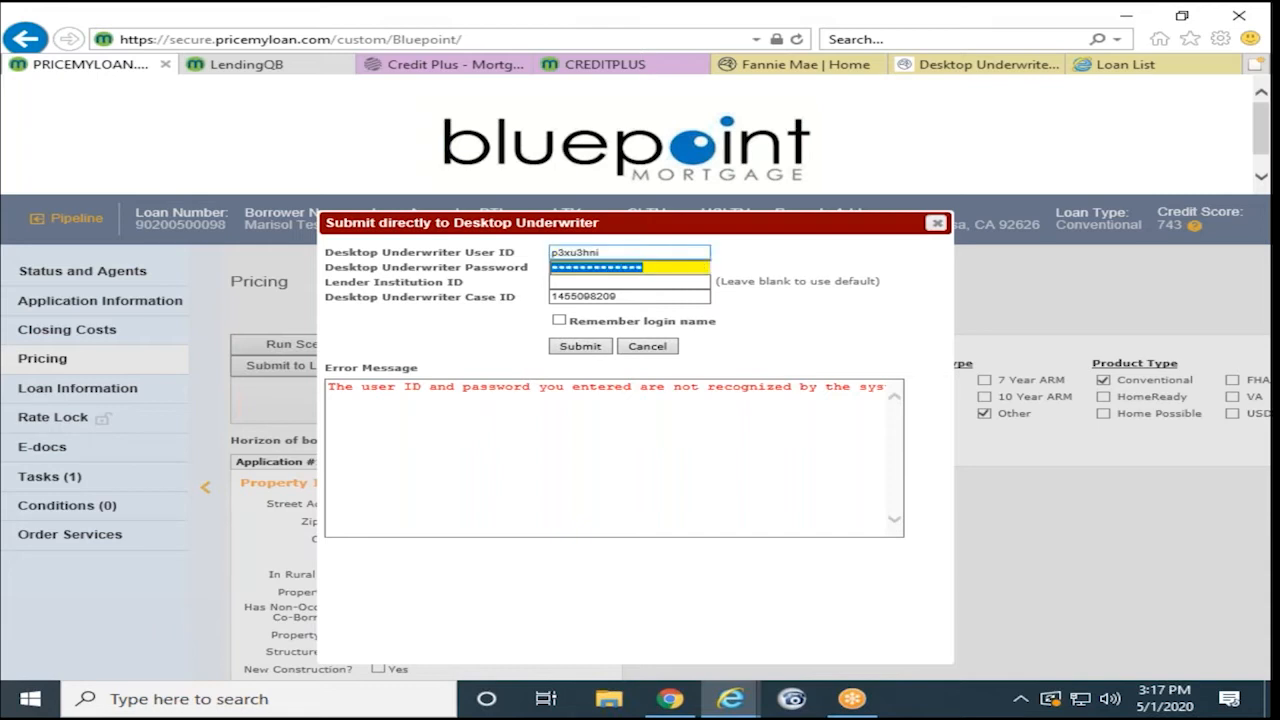
text(••)
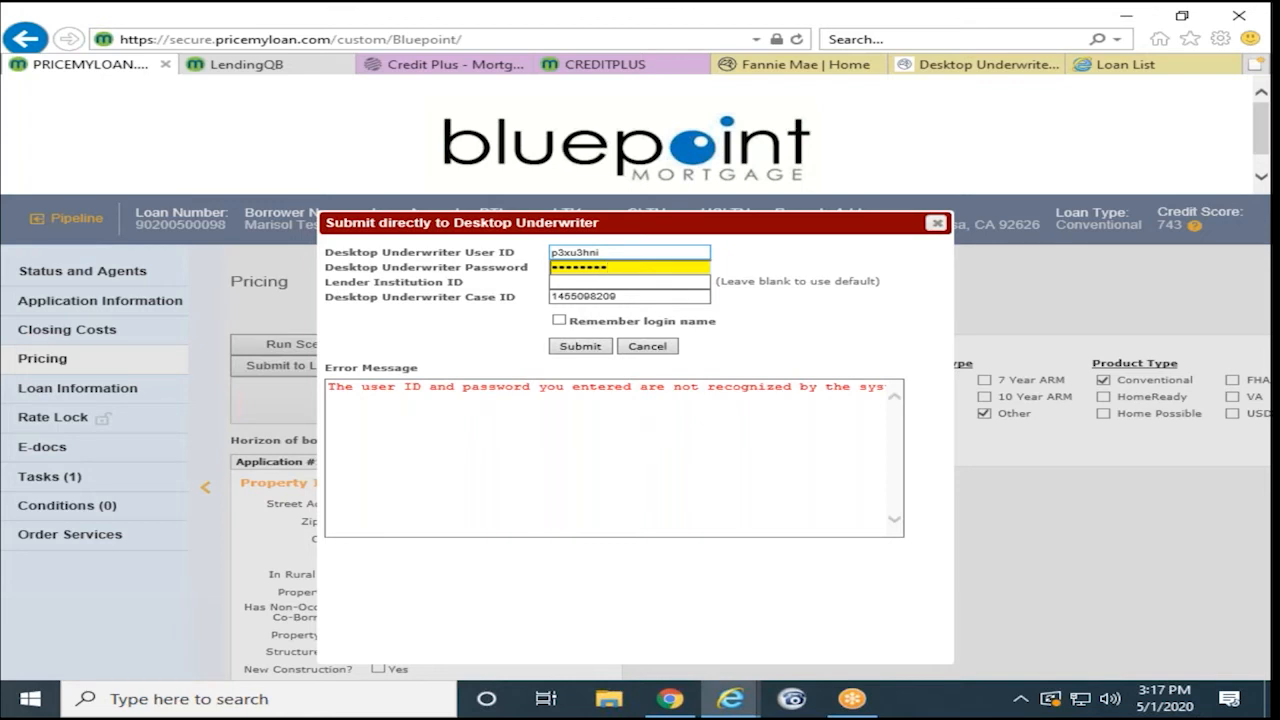
click(579, 347)
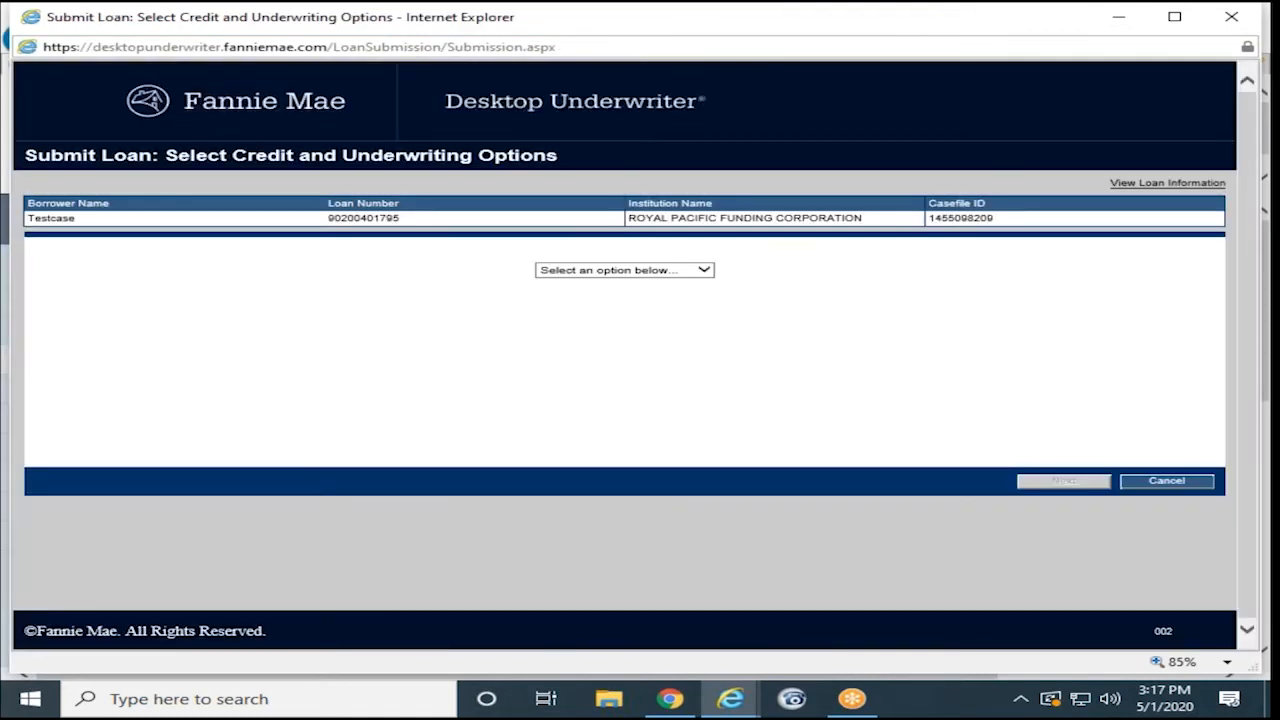
- Choose Credit and Underwriting and continue with reissuing the existing credit report
click(650, 270)
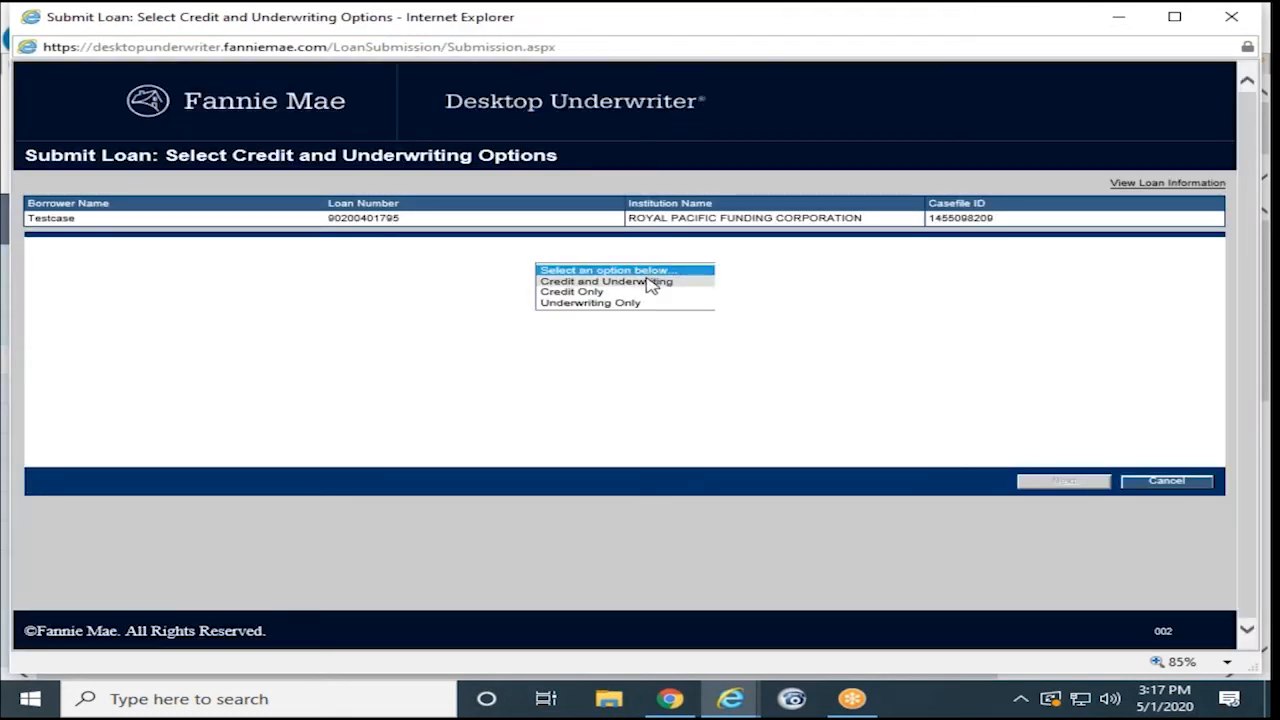
click(650, 282)
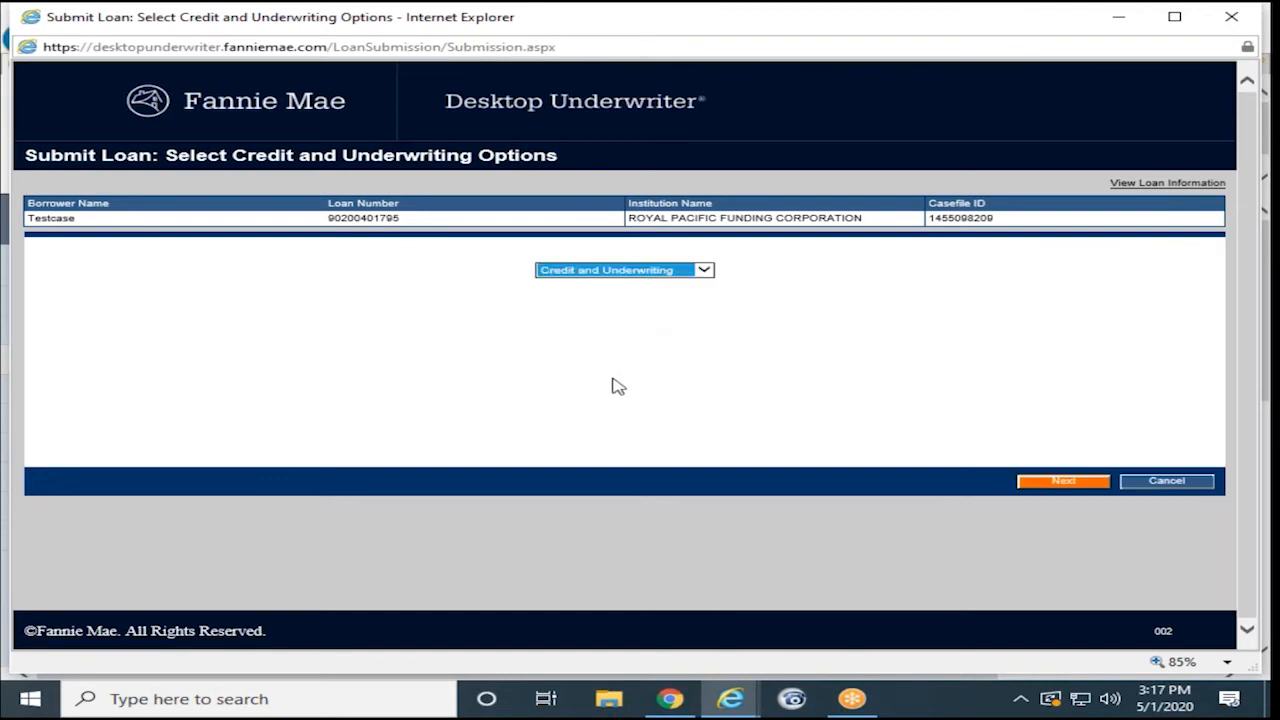
click(1063, 481)
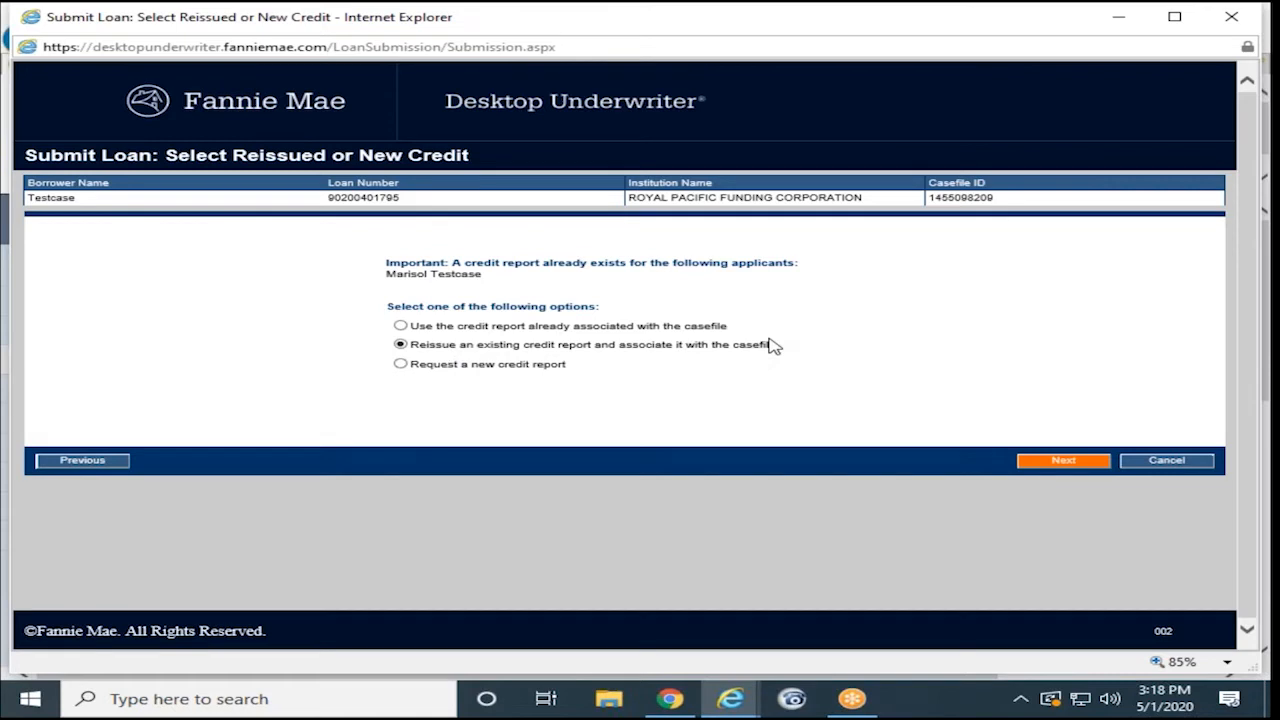
click(1033, 466)
- Re-enter the credit account number and password, then submit the loan for Desktop Underwriter underwriting
click(415, 287)
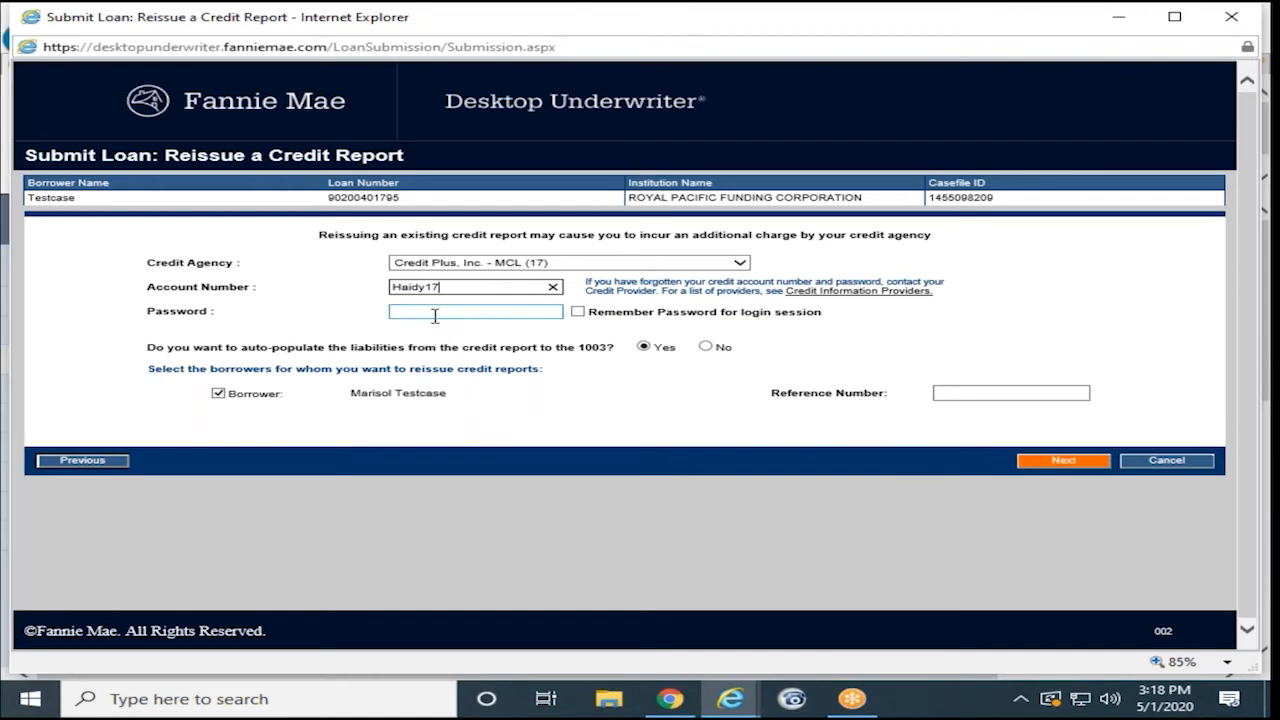
click(434, 315)
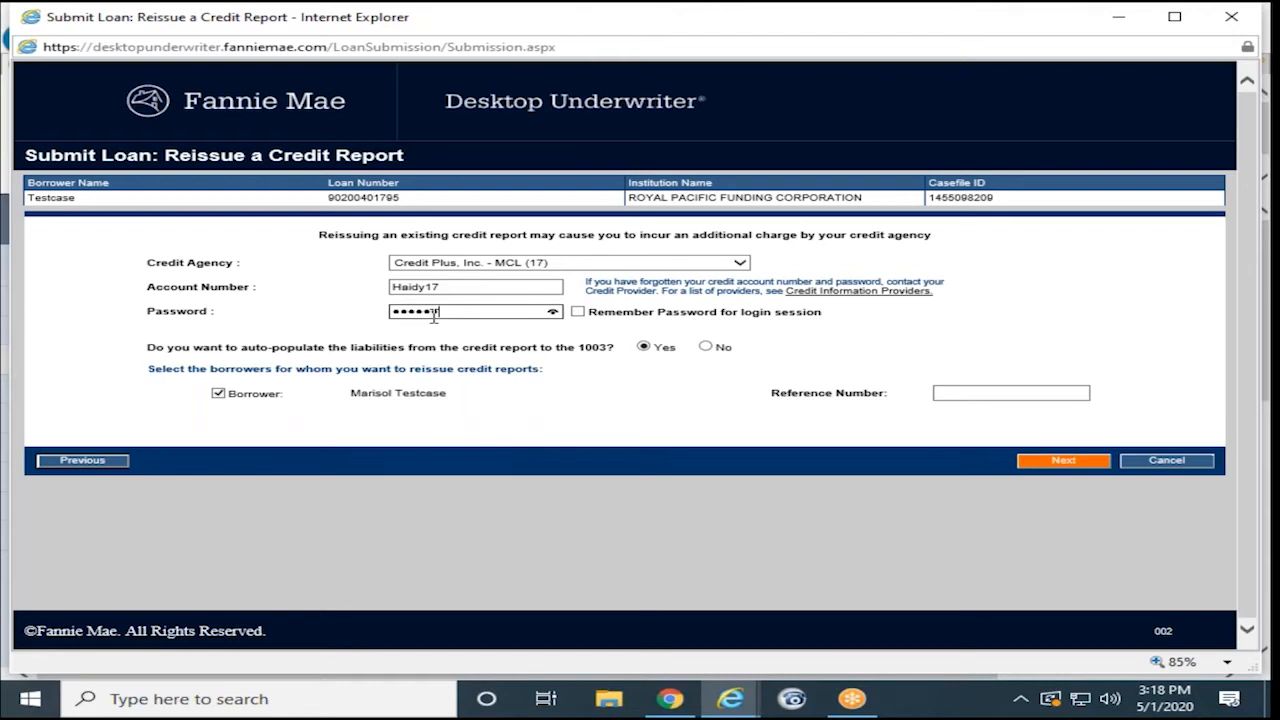
click(1037, 394)
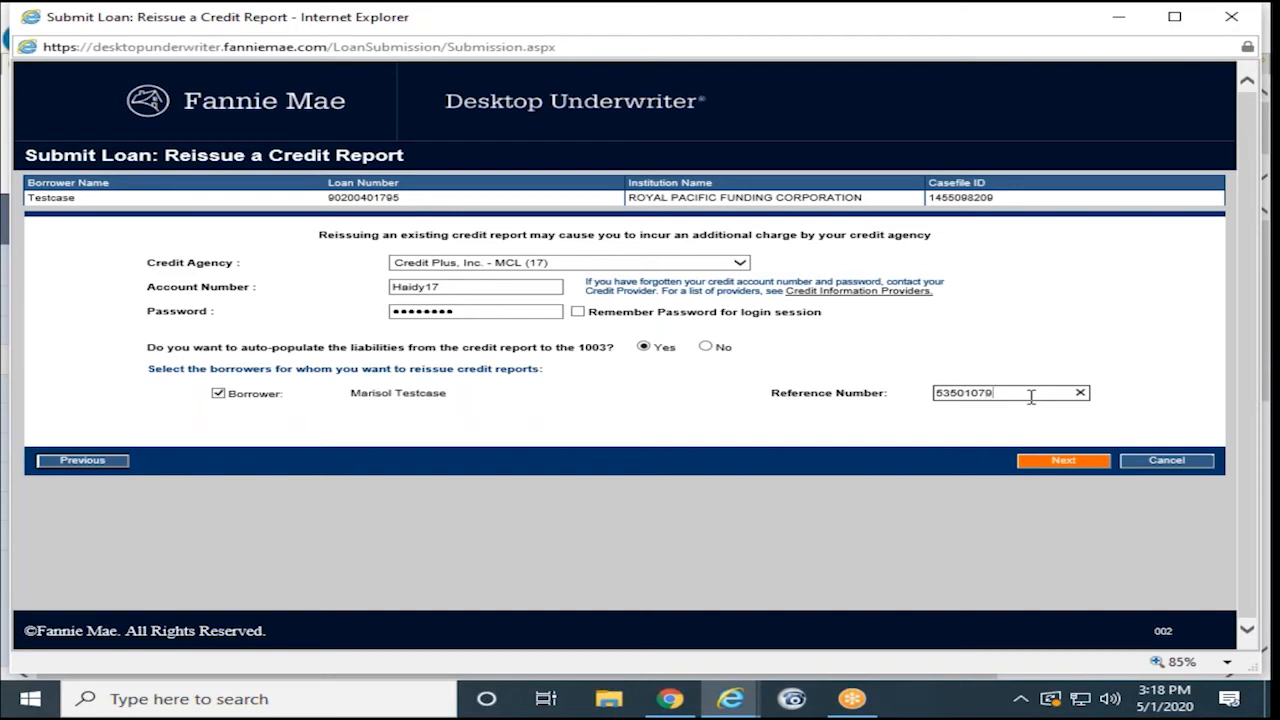
click(1060, 460)
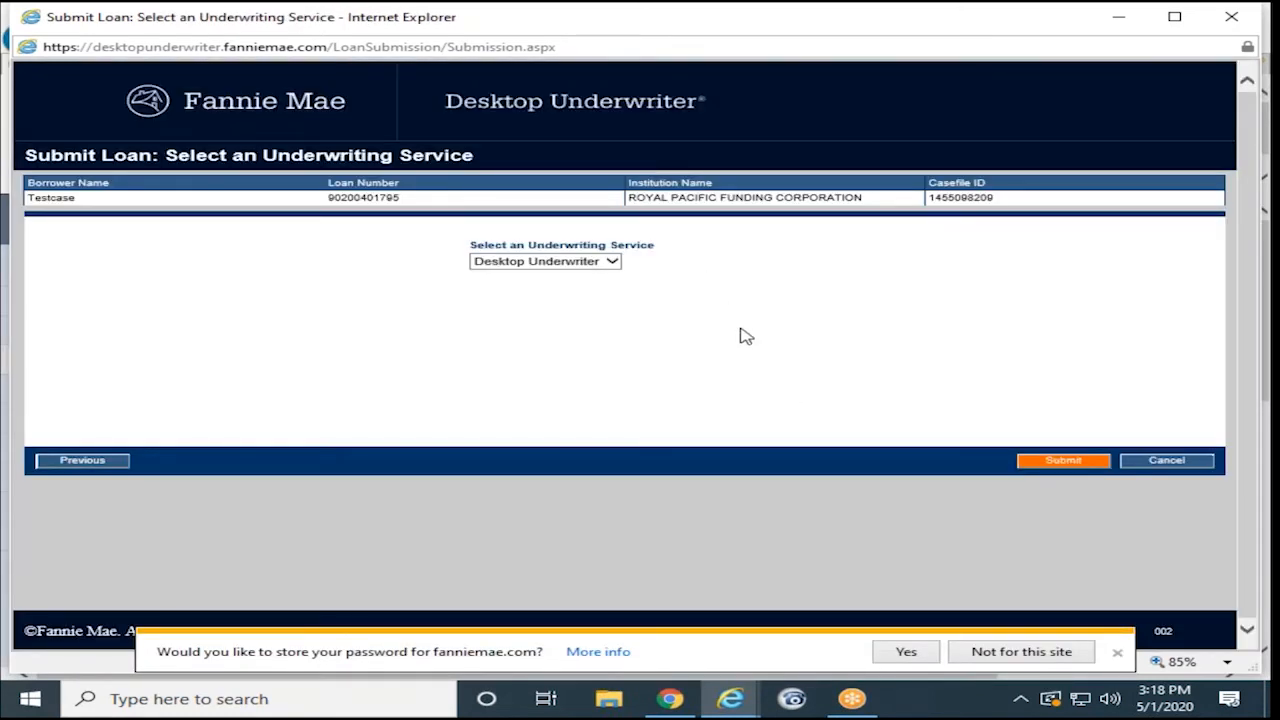
click(1060, 461)
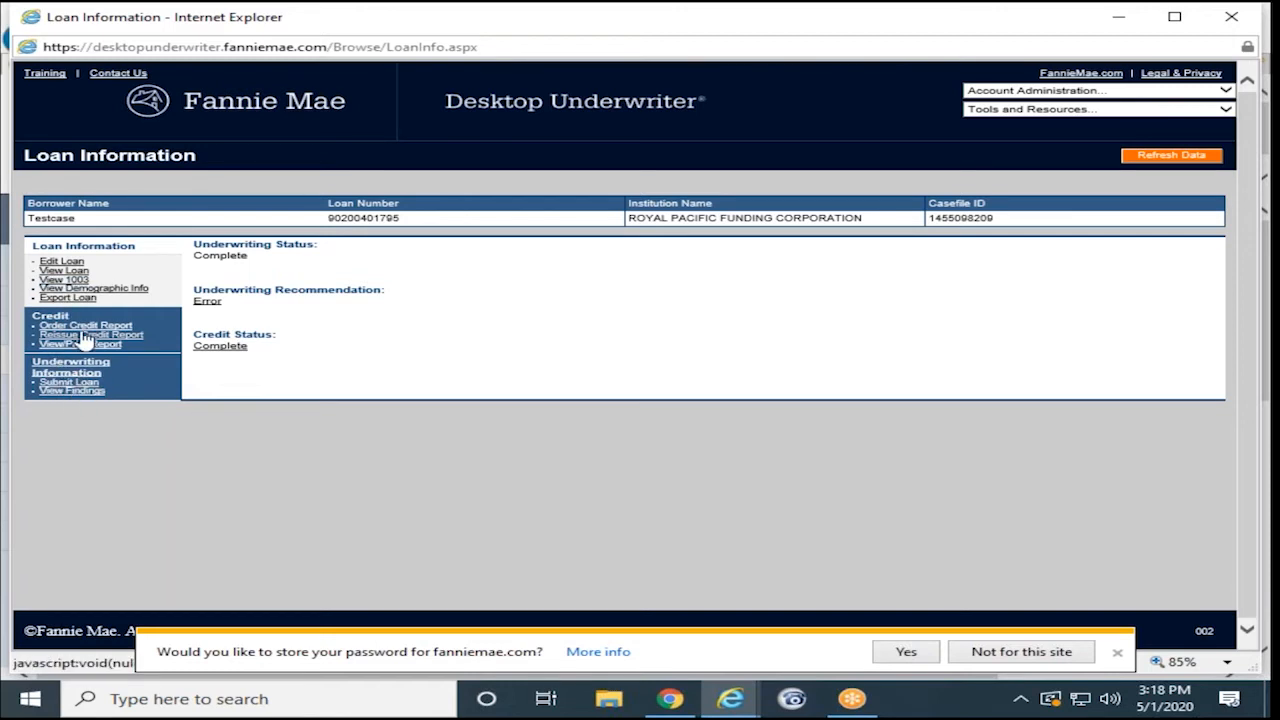
- Note the Error recommendation and scroll through the underwriting findings summary
drag(226, 310, 198, 313)
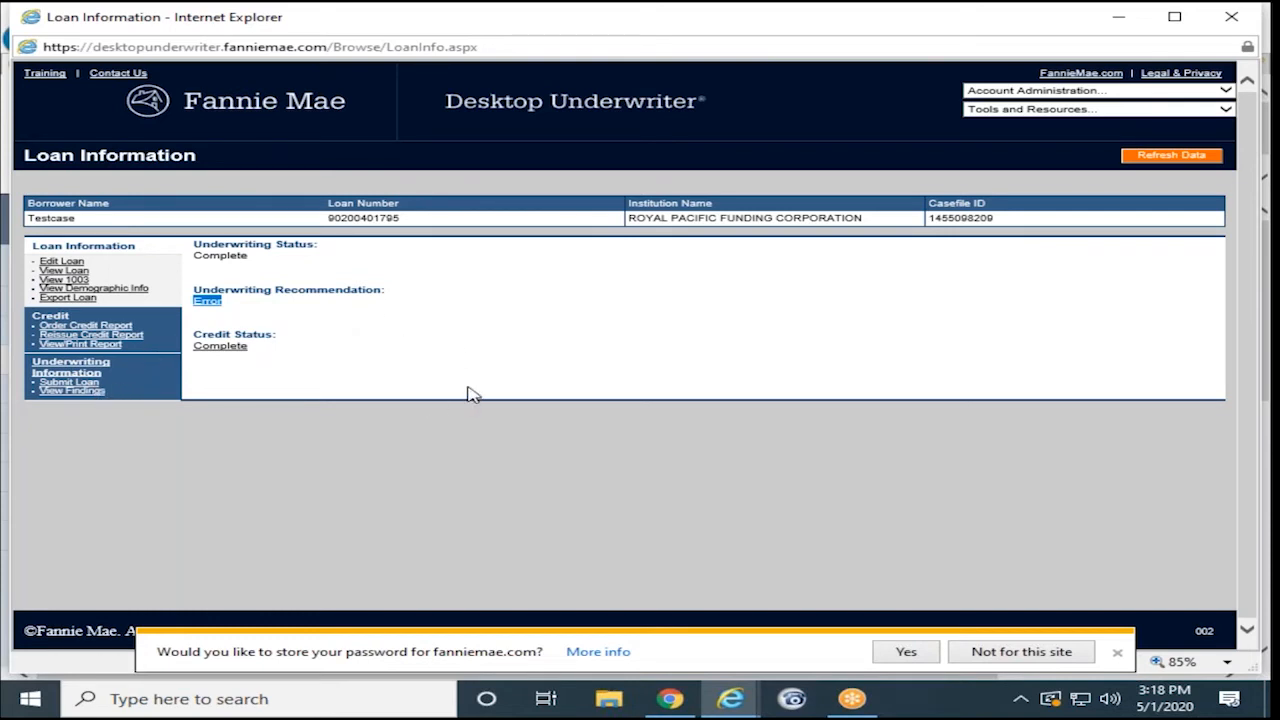
click(74, 391)
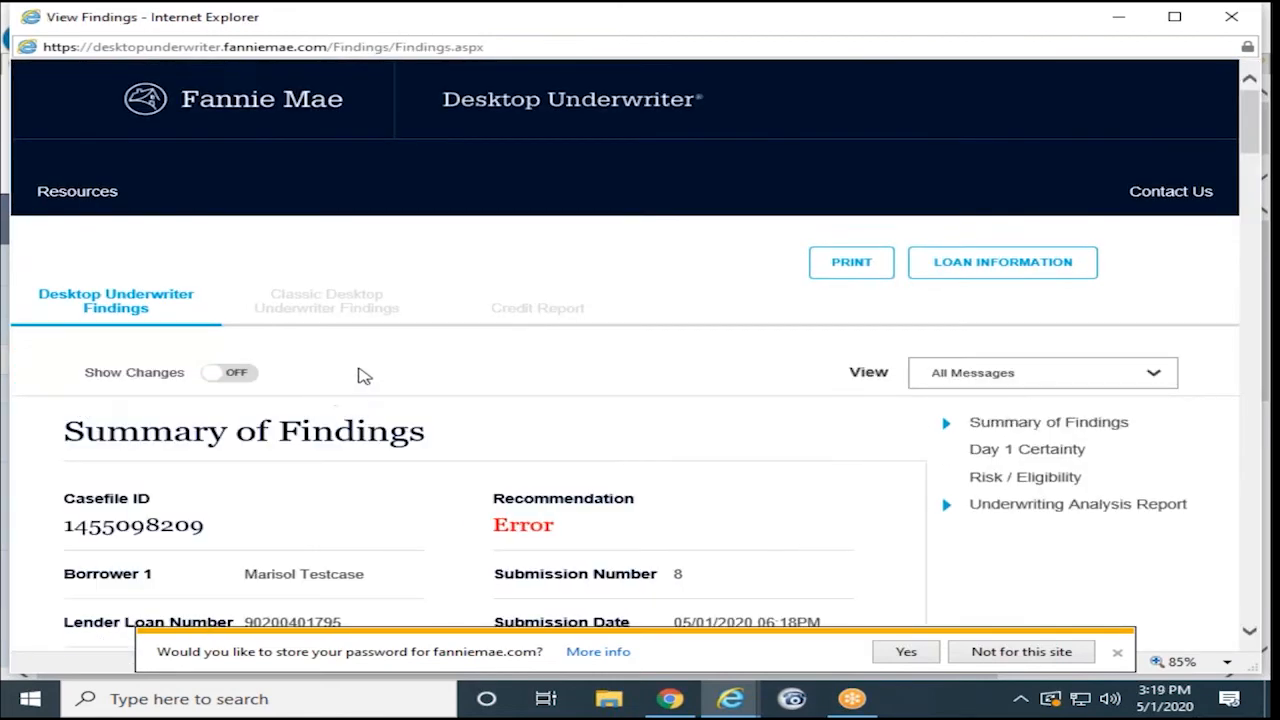
scroll(358, 433, down, 10)
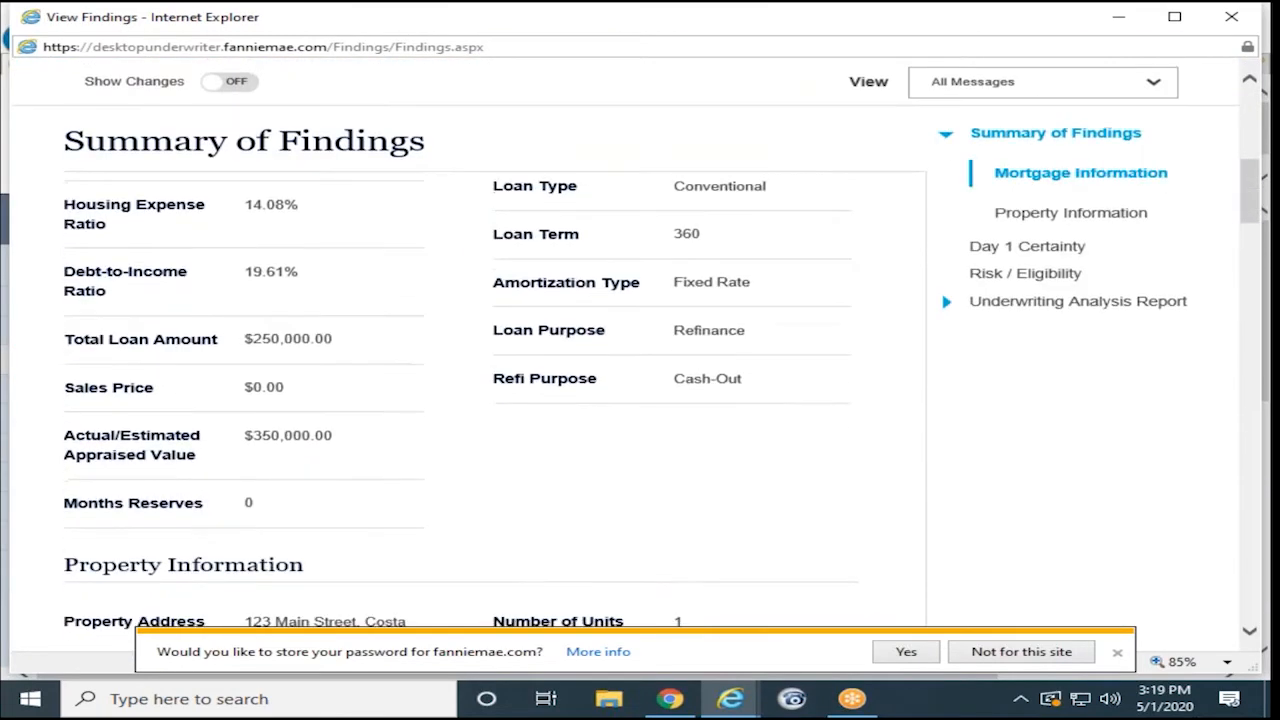
scroll(302, 362, up, 2)
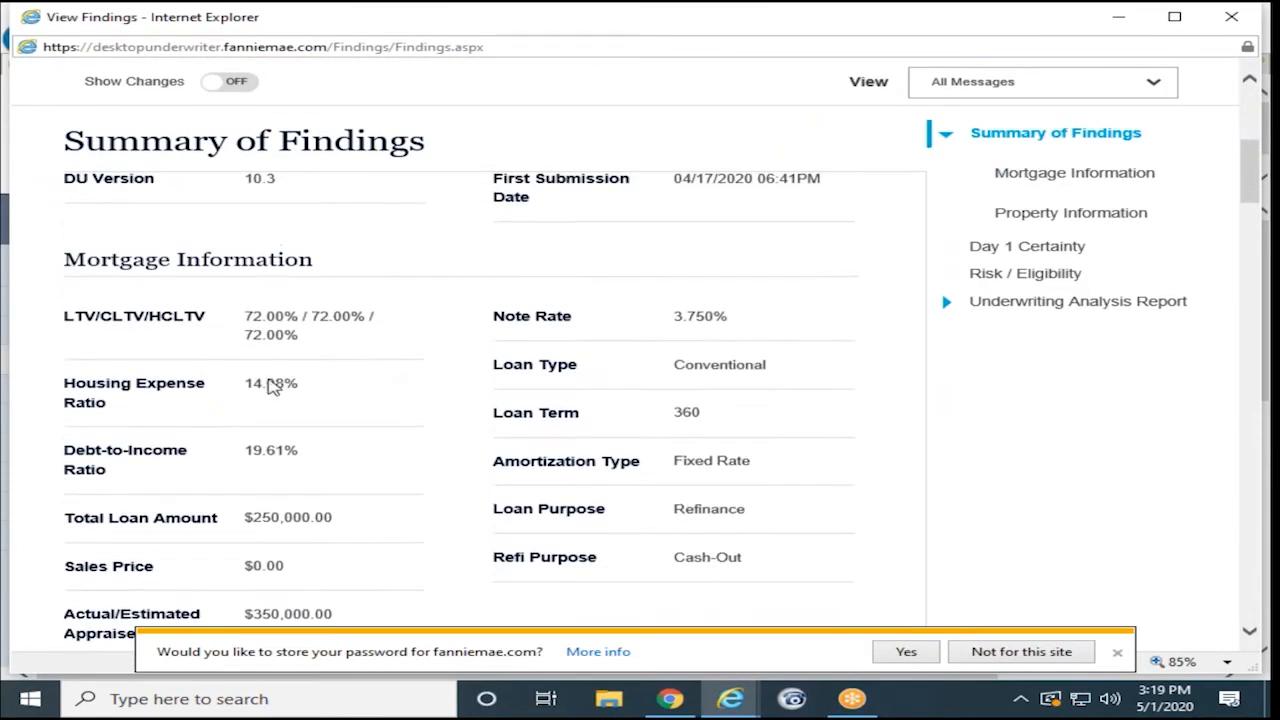
scroll(286, 510, down, 10)
scroll(289, 509, down, 3)
scroll(289, 509, up, 4)
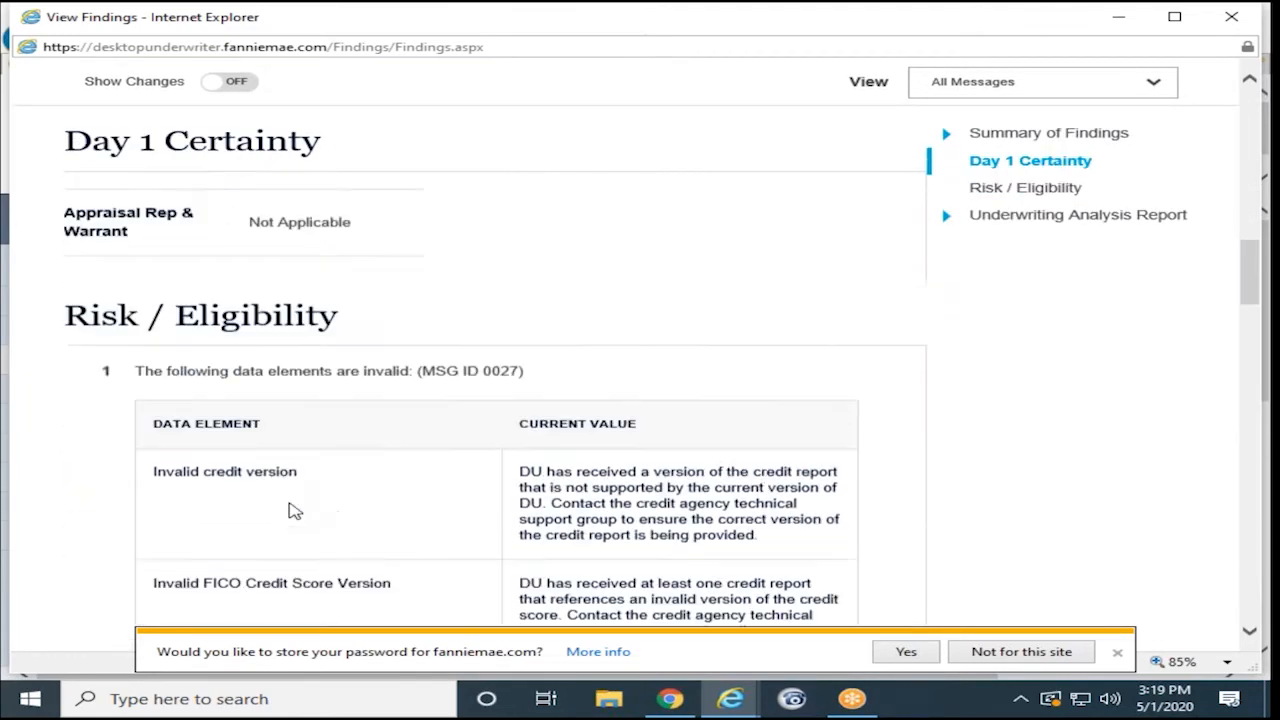
scroll(295, 511, up, 10)
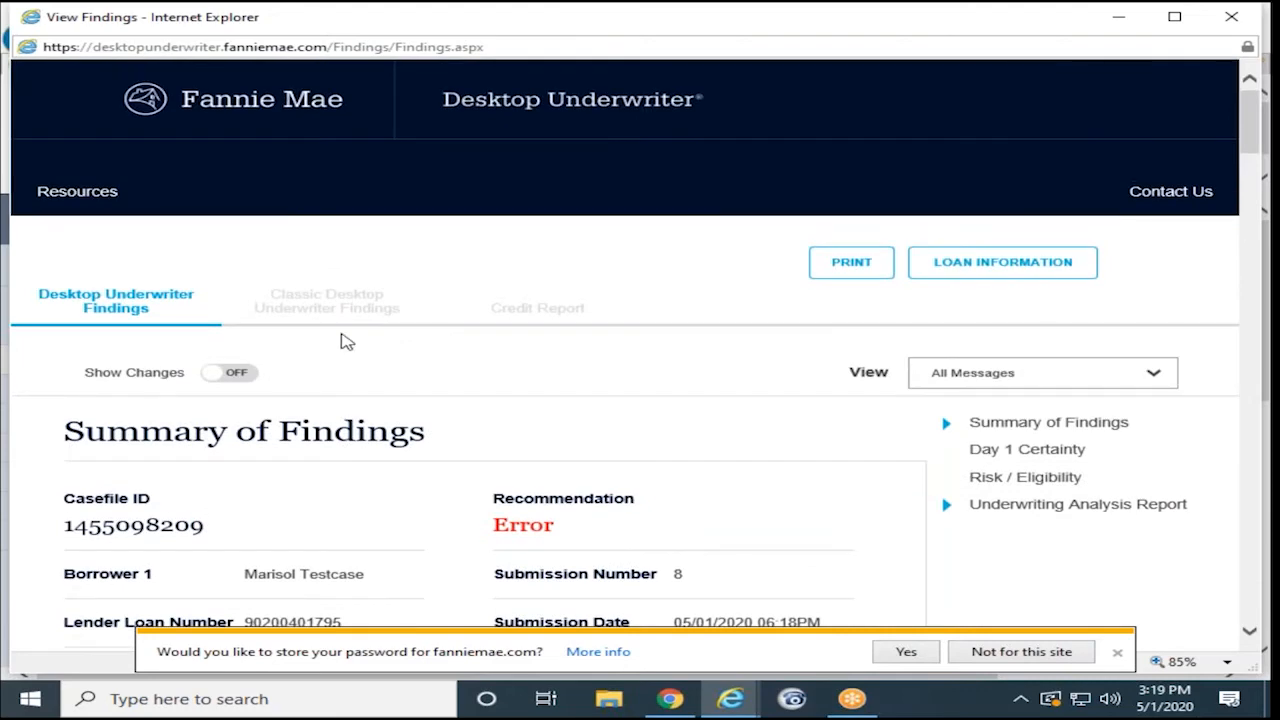
- Review the Classic Desktop Underwriter Findings, then close the findings window
click(337, 316)
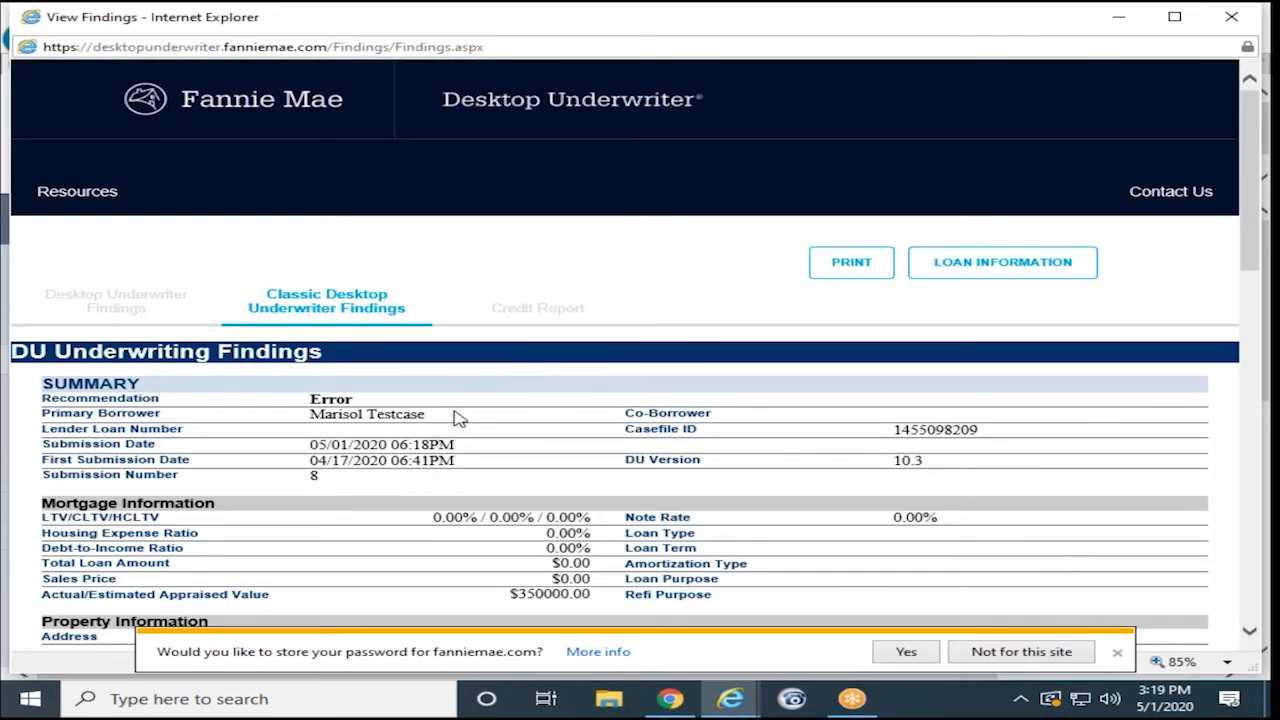
scroll(456, 418, down, 15)
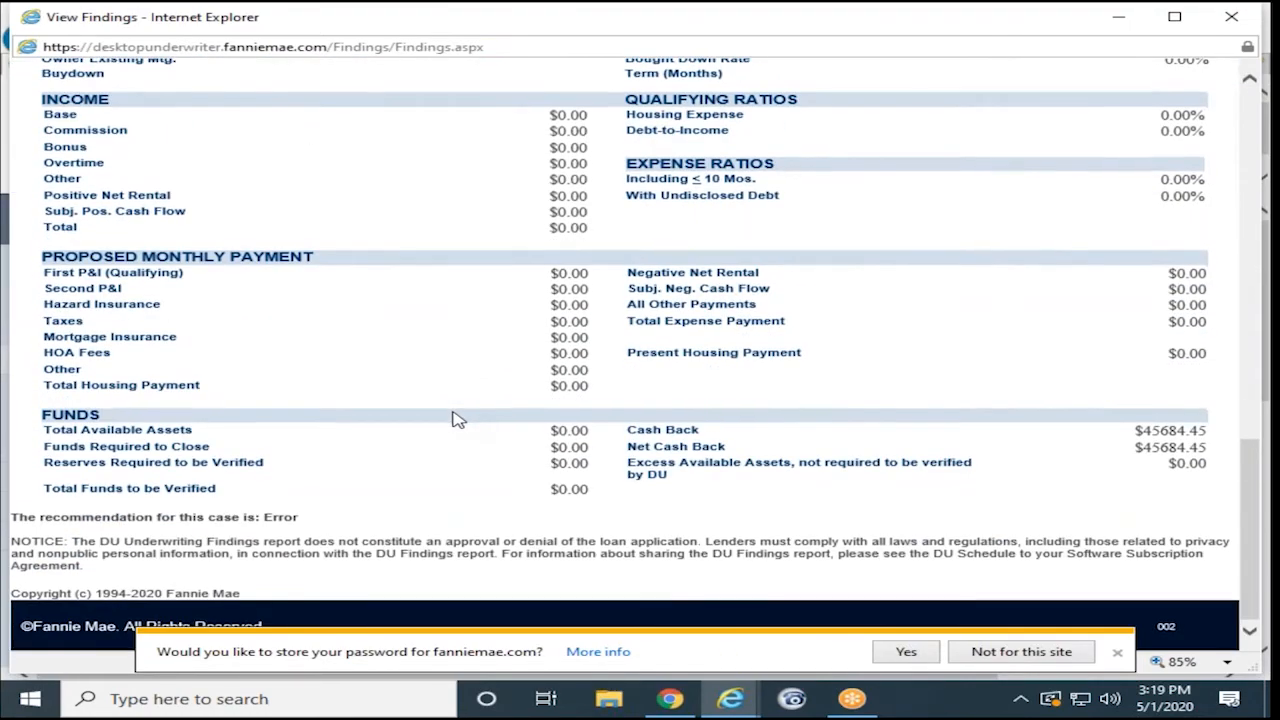
scroll(456, 418, up, 20)
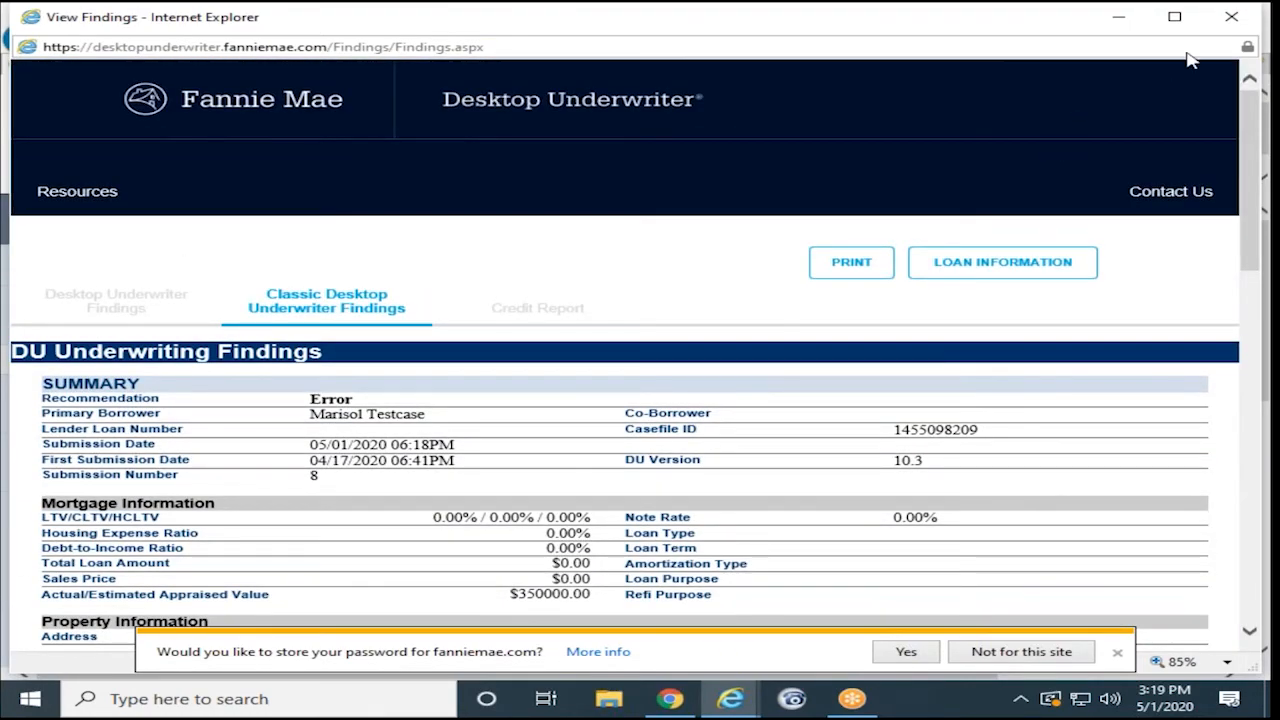
click(1231, 17)
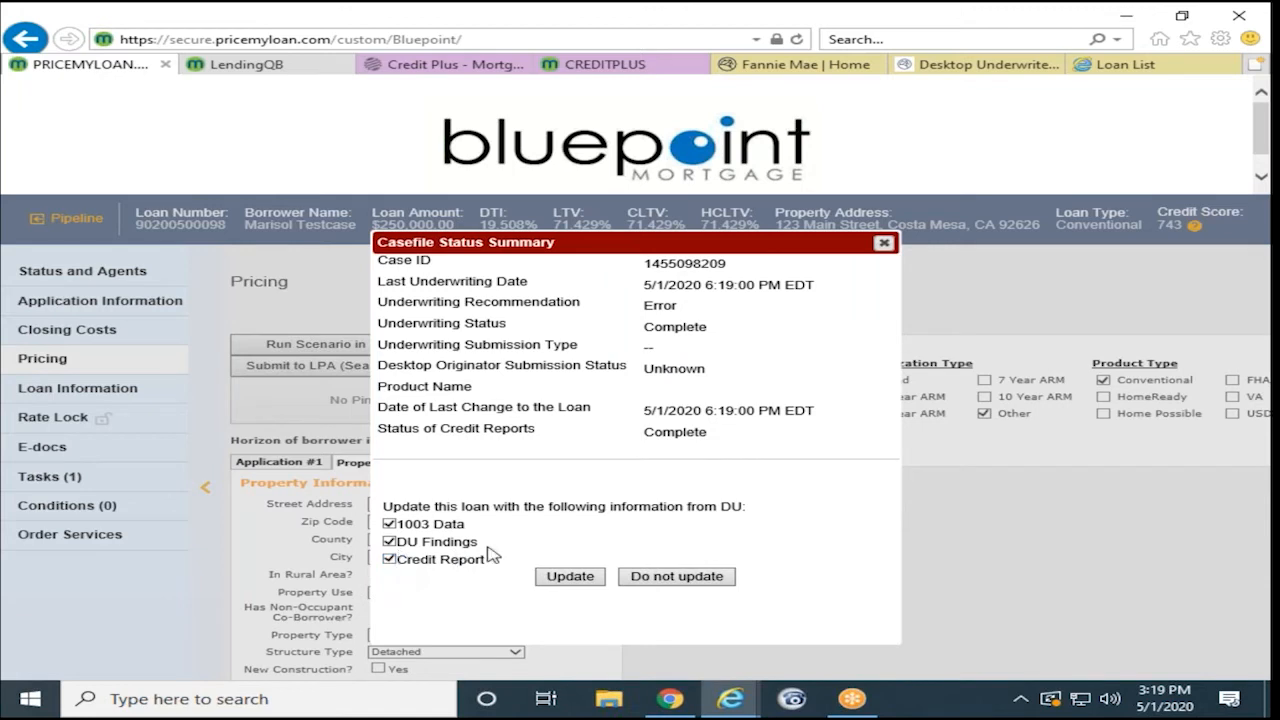
- Uncheck 1003 Data and Credit Report, update with DU Findings only, and dismiss the success message
click(385, 555)
click(388, 559)
click(390, 525)
click(390, 560)
click(572, 579)
click(533, 576)
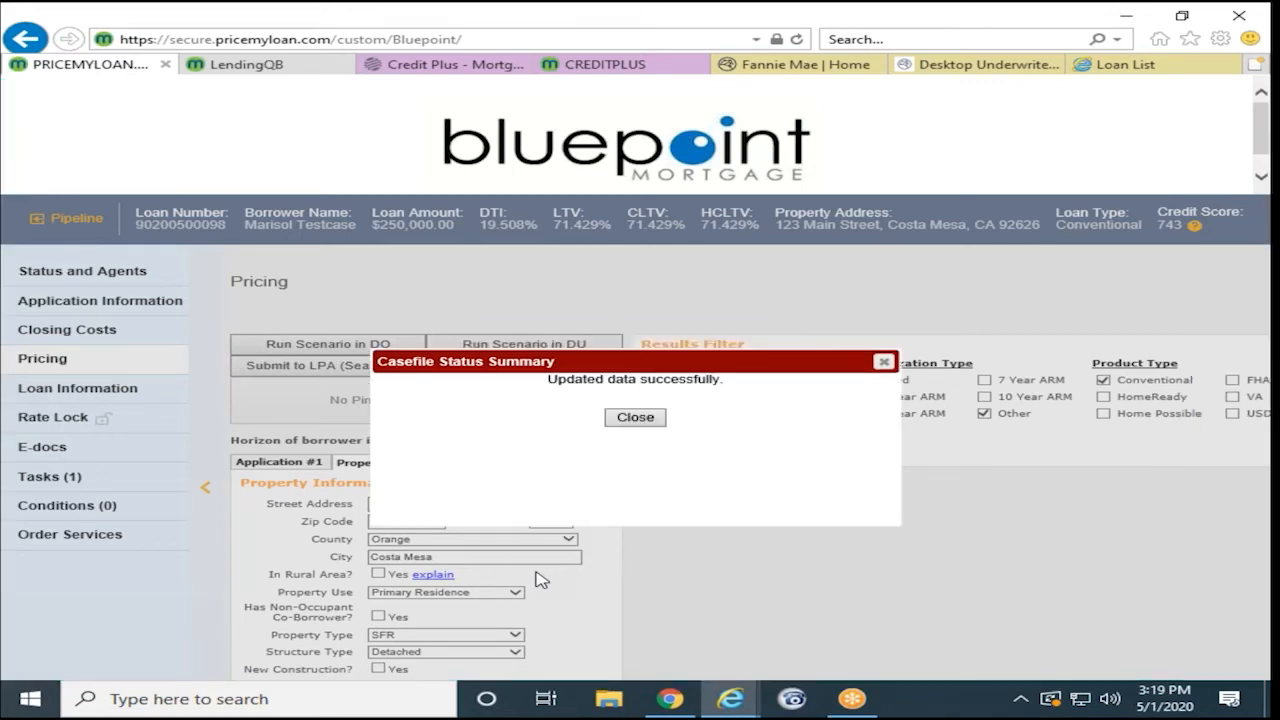
click(616, 422)
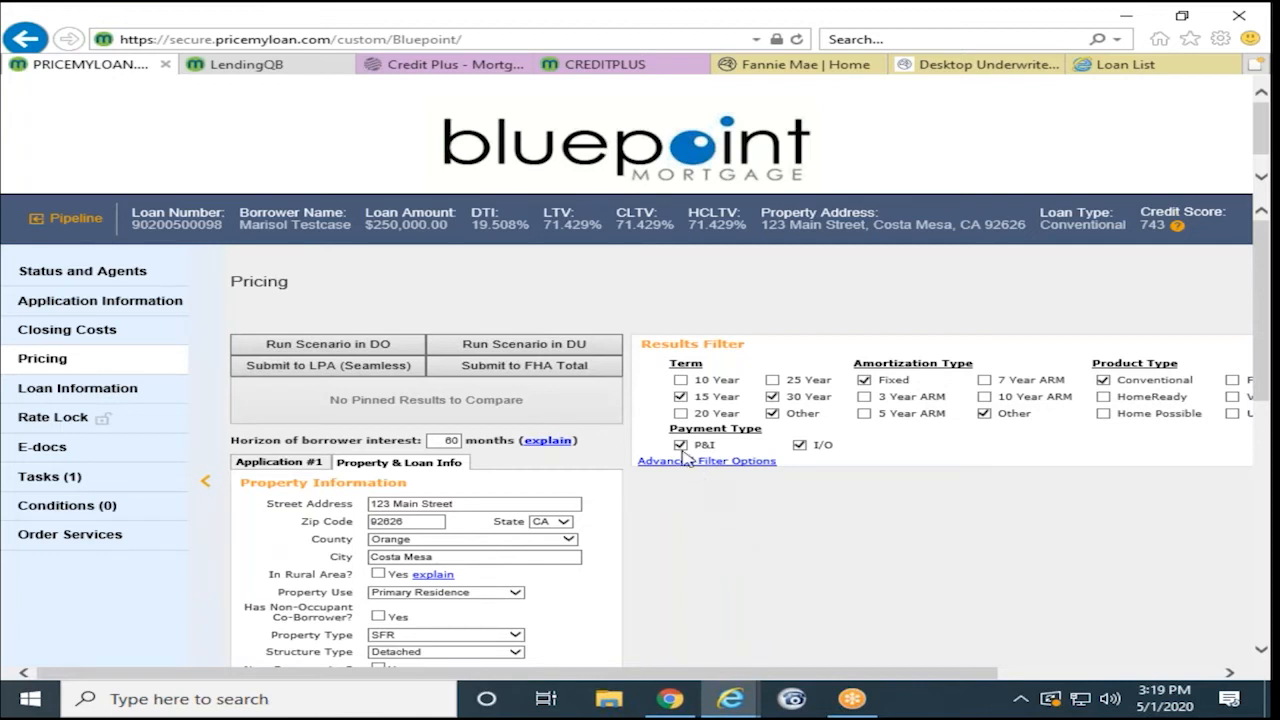
- Uncheck 15 Year and Other terms, then price to list the 30 YR Fixed Conforming rates
click(680, 396)
click(772, 413)
drag(729, 680, 912, 481)
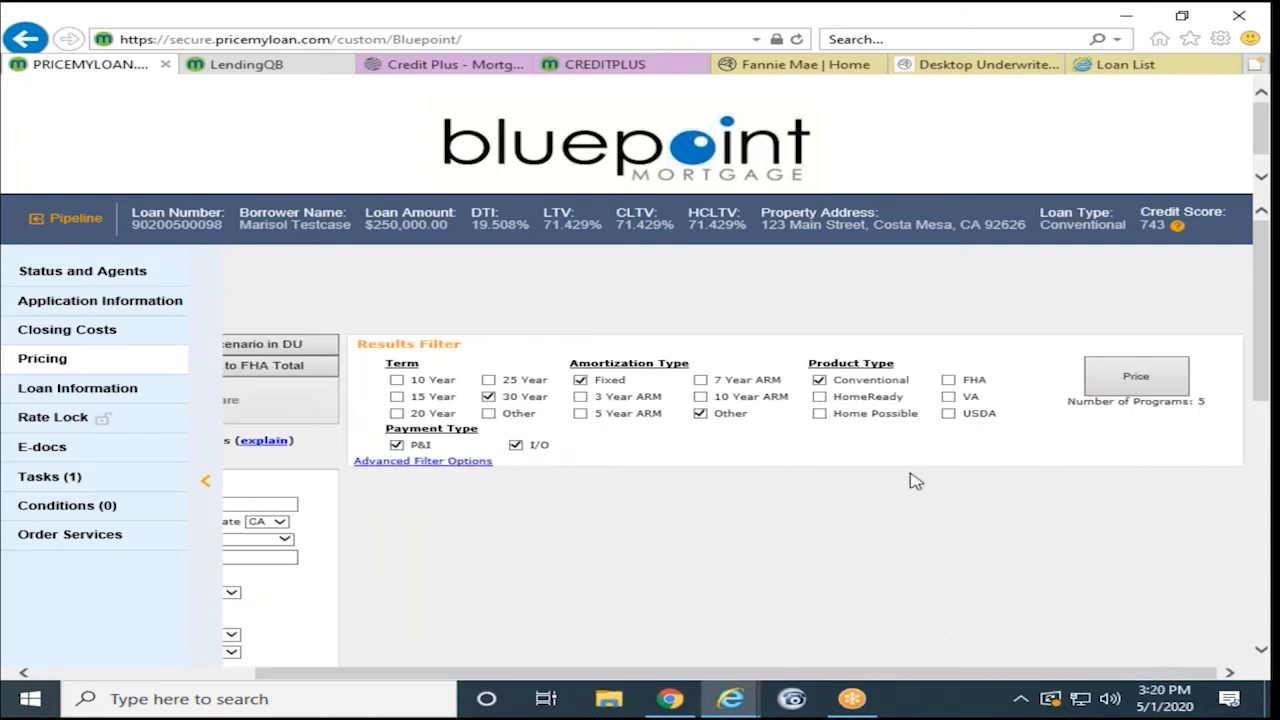
click(1136, 376)
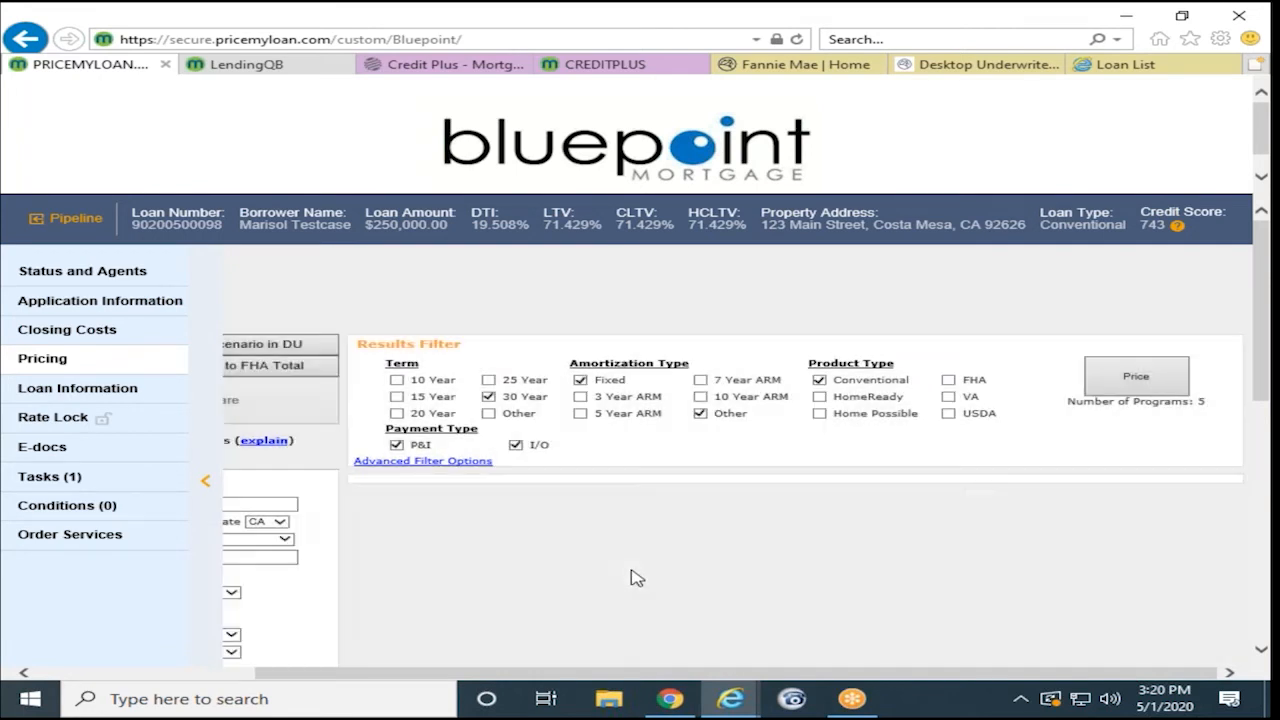
scroll(628, 505, down, 2)
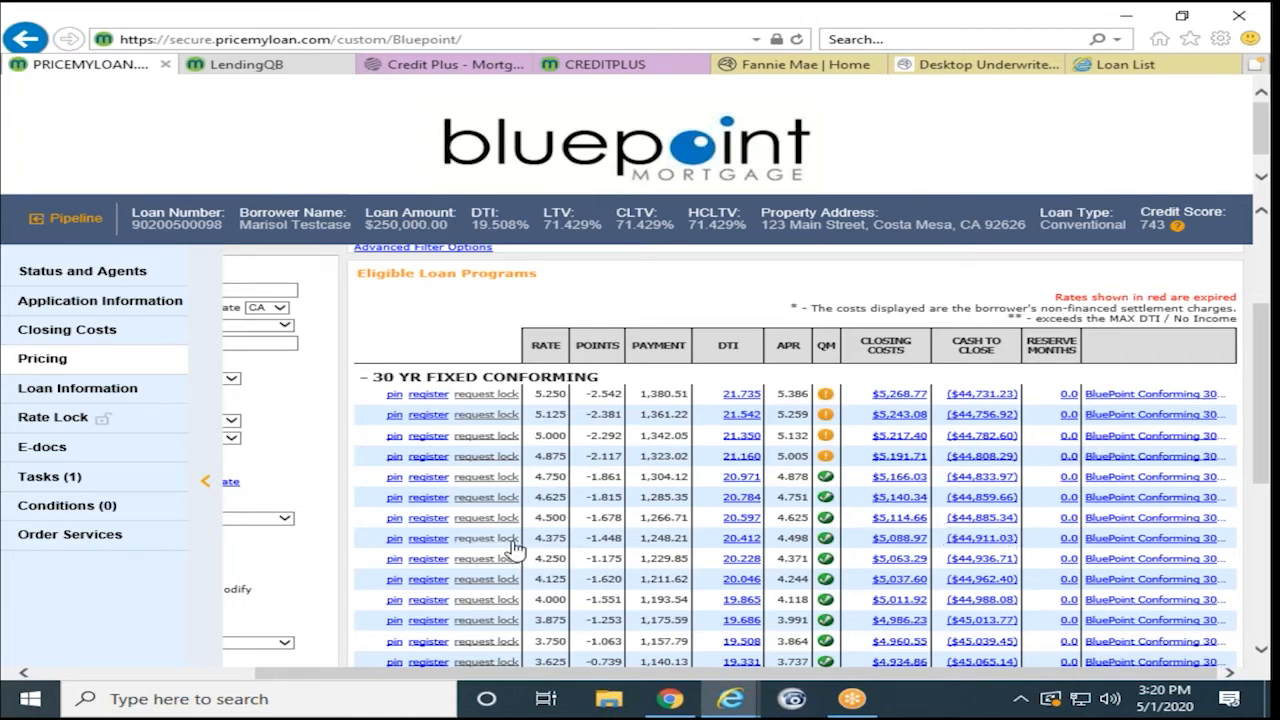
scroll(450, 640, down, 2)
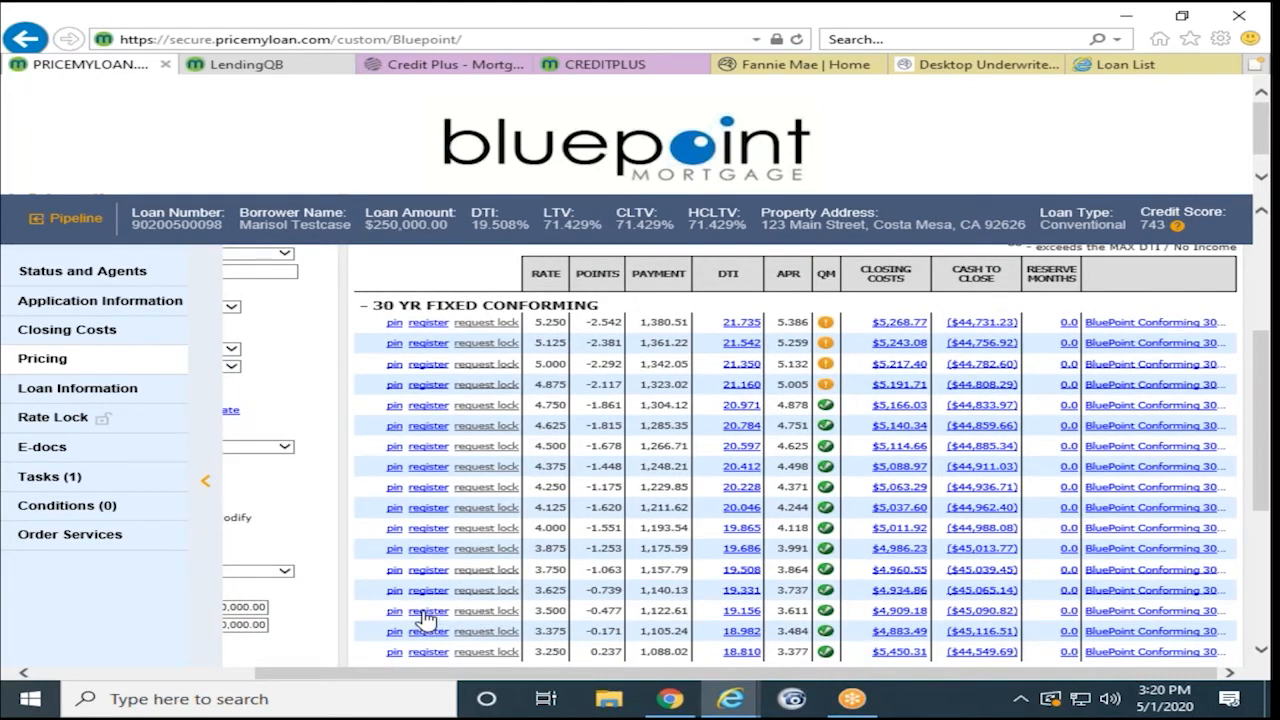
- Register the 3.500% BluePoint Conforming 30 Year Fixed row, confirm past warnings, and close the certificate
click(424, 611)
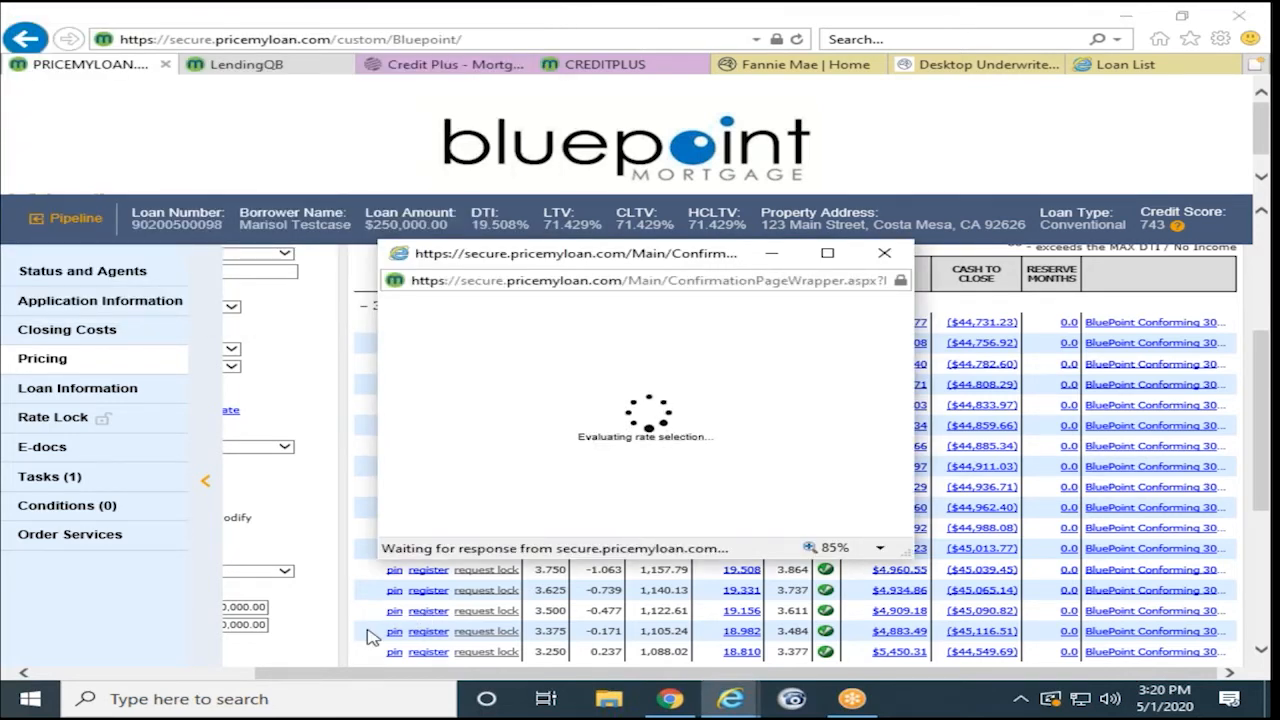
scroll(714, 400, down, 2)
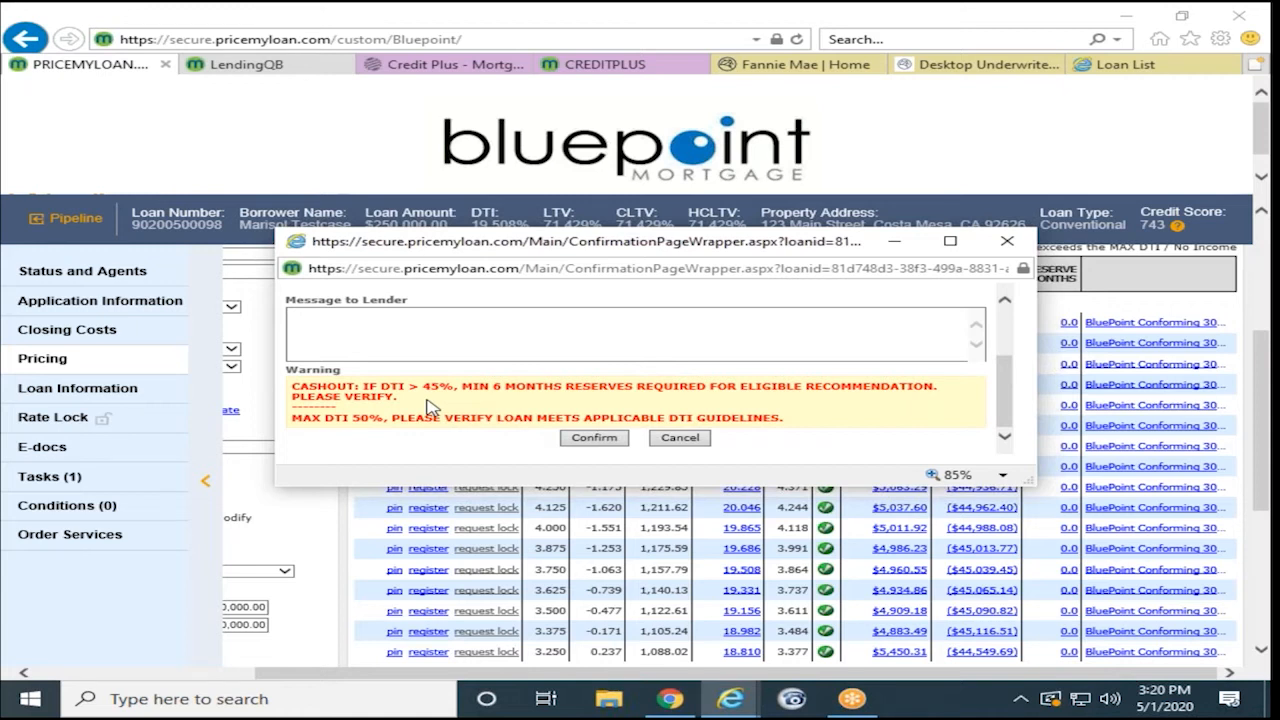
click(593, 438)
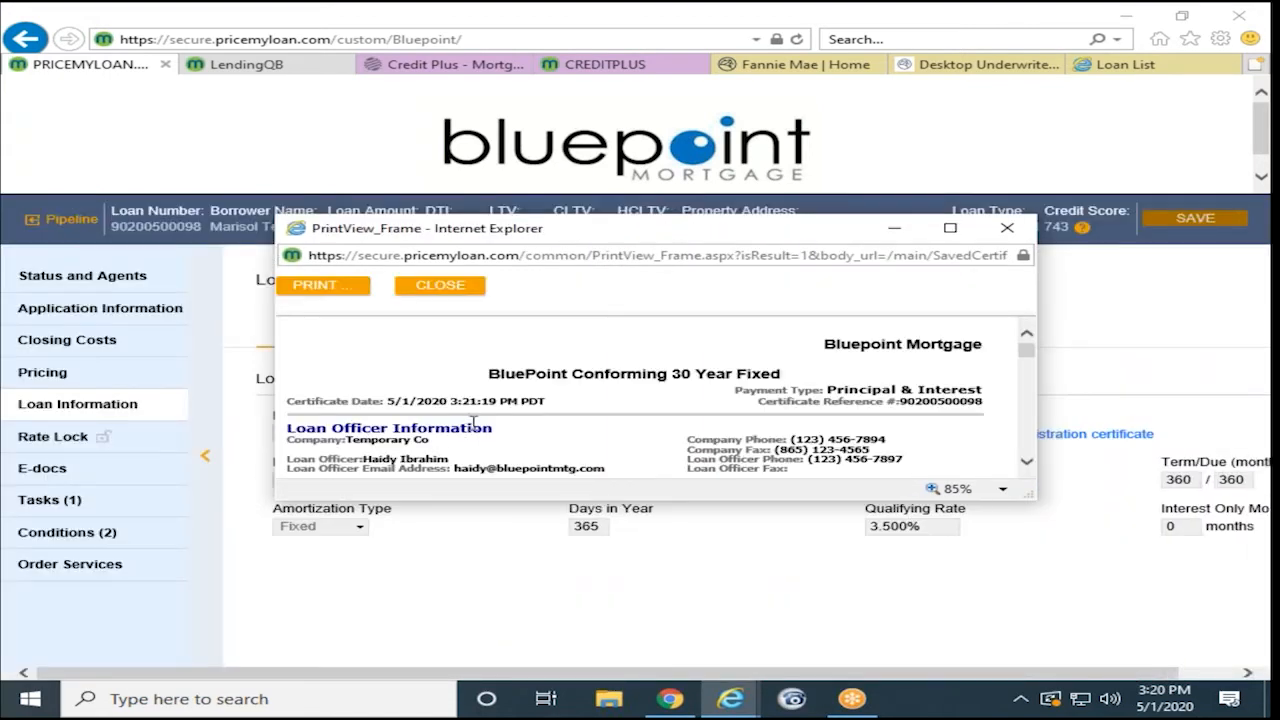
scroll(473, 421, down, 15)
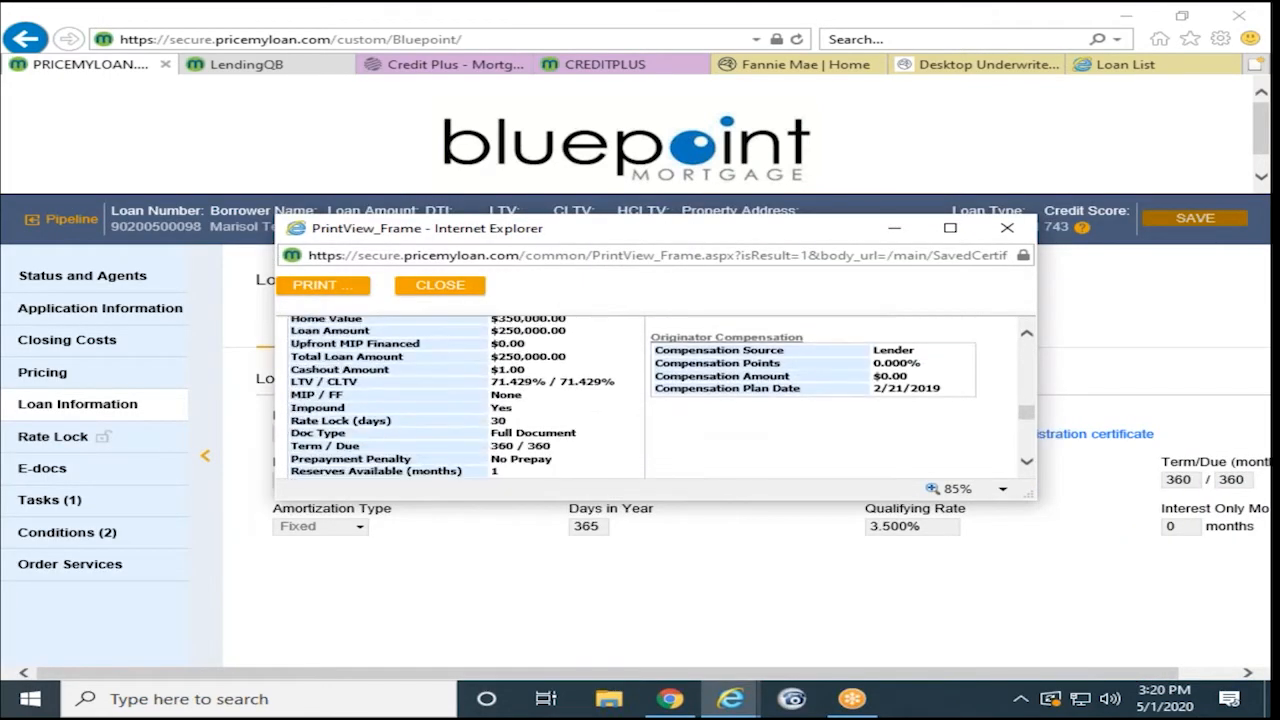
click(437, 290)
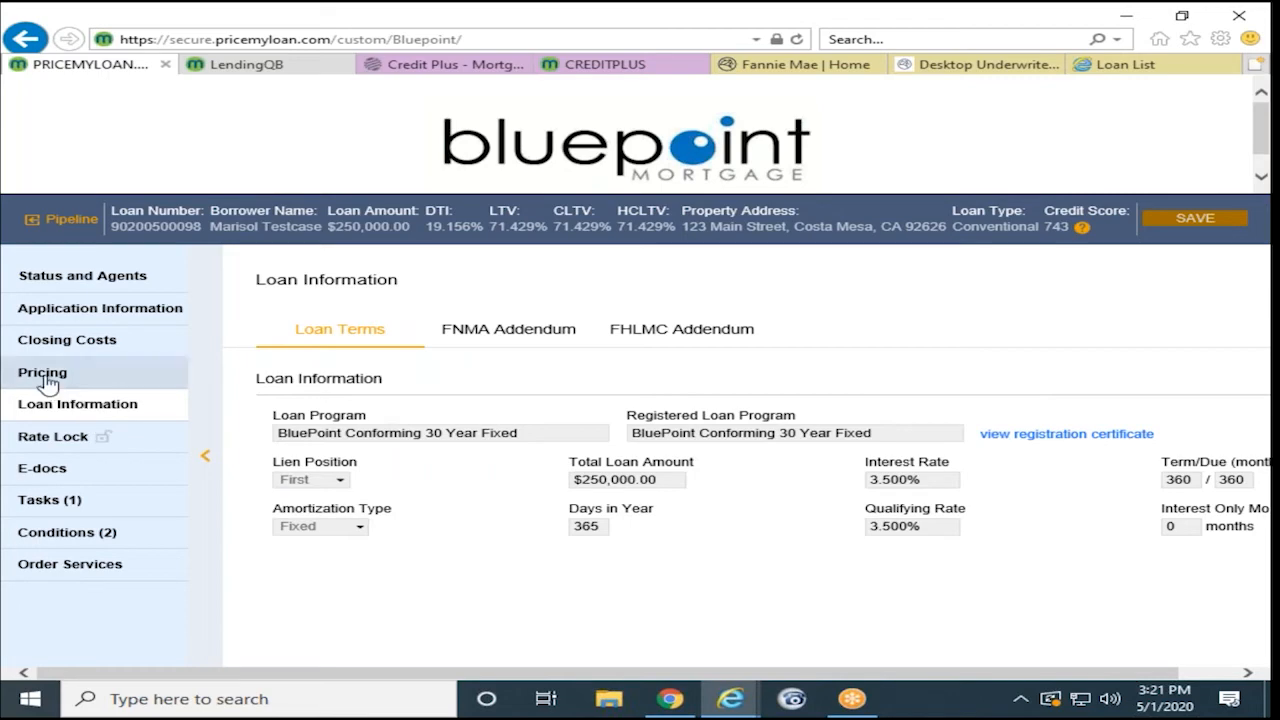
- Open the loan's Status and Agents page, showing Registered as of 5/1/2020 and assigned agents
click(163, 378)
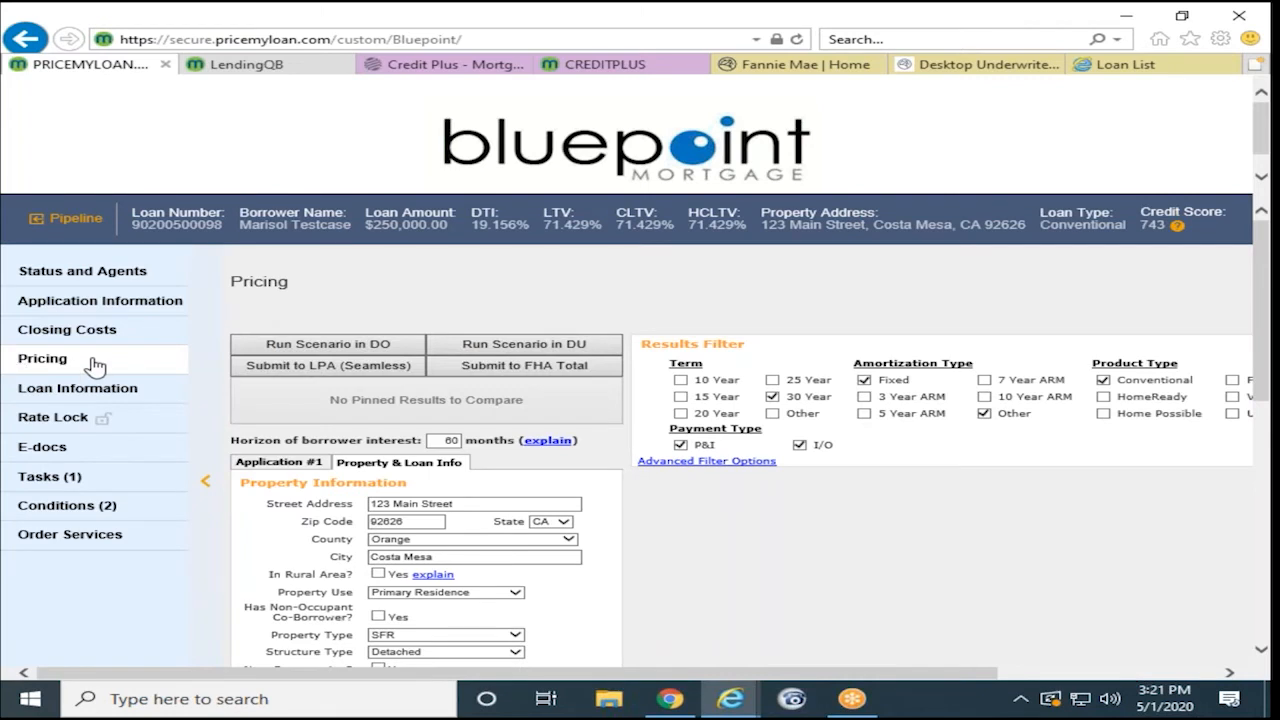
click(386, 363)
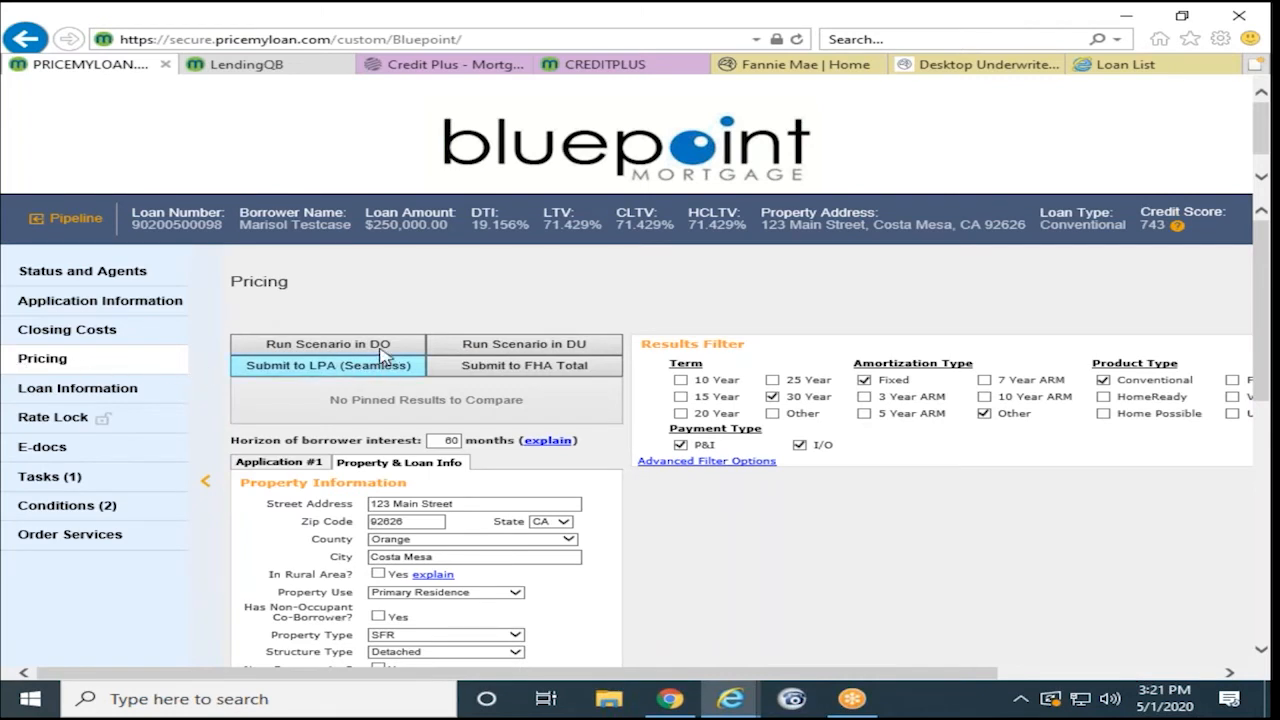
scroll(493, 484, down, 1)
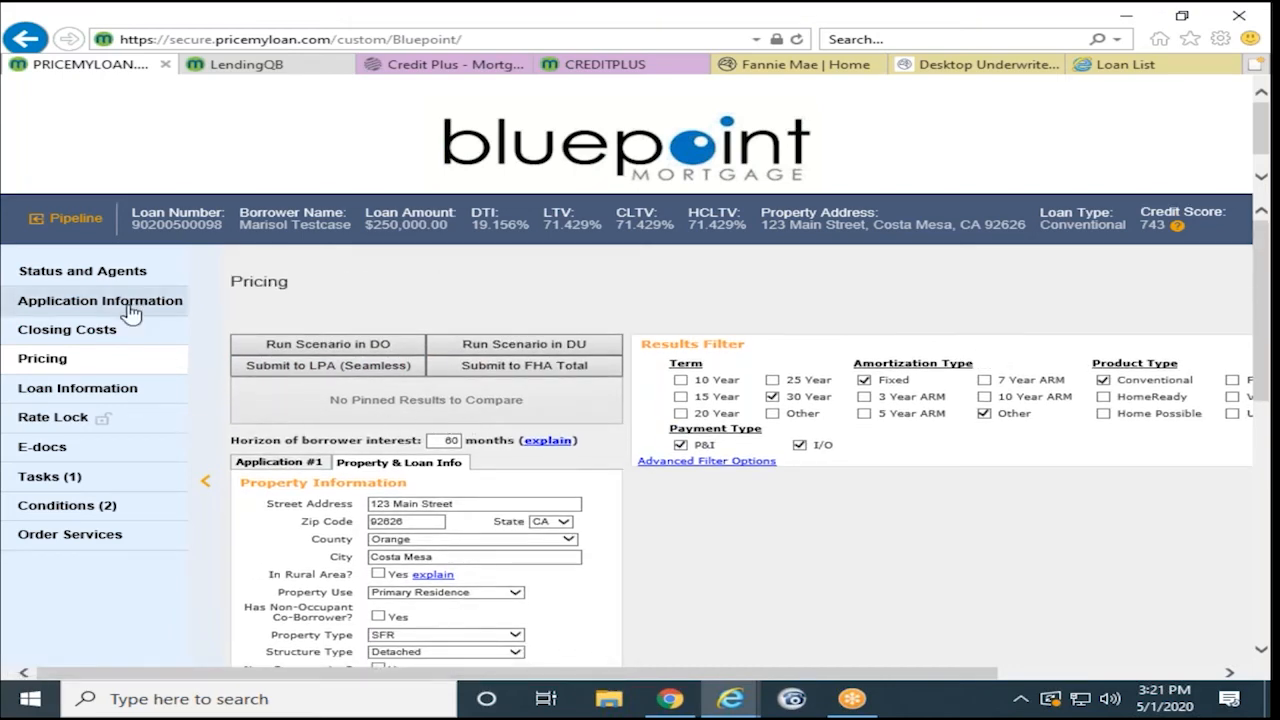
click(80, 274)
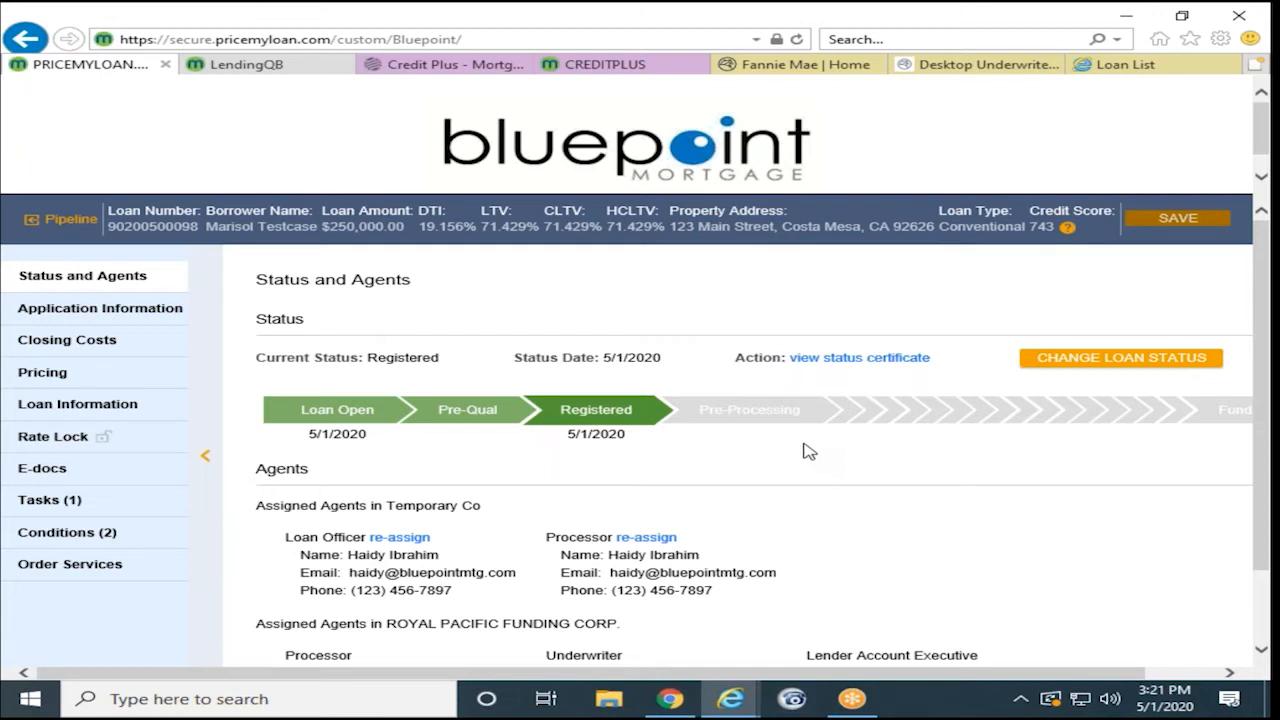
scroll(805, 450, down, 2)
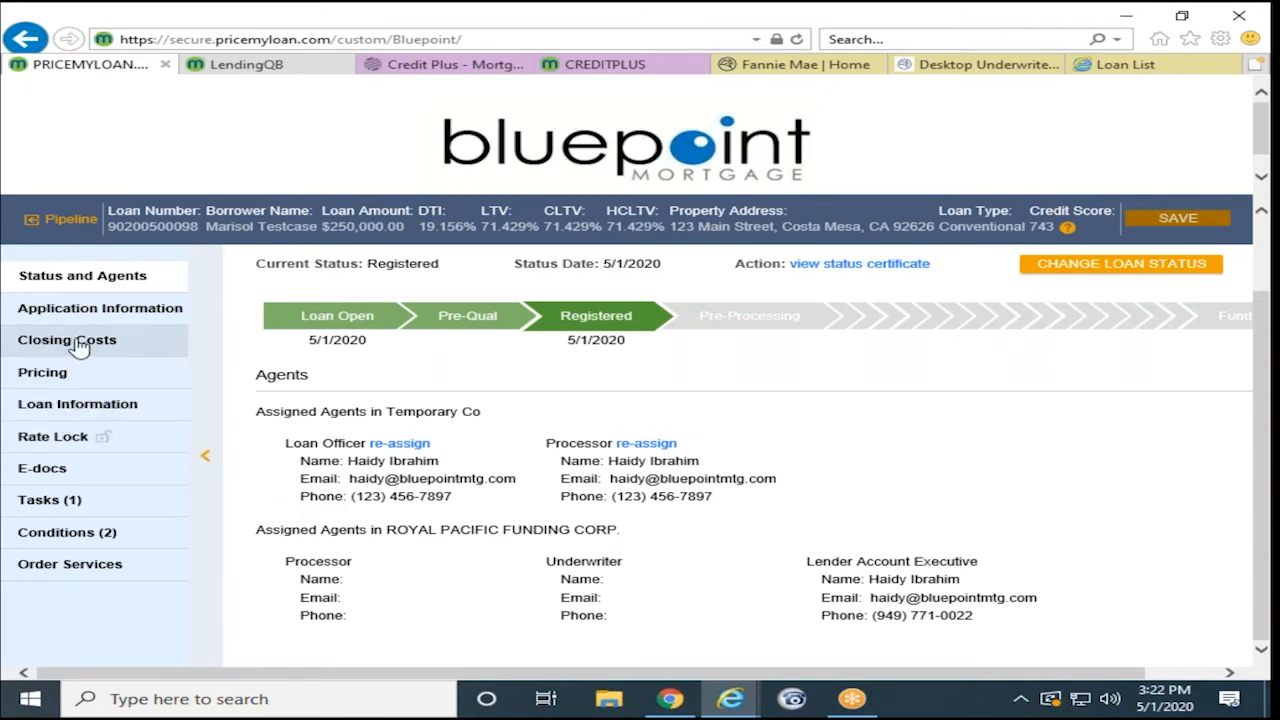
- In E-docs Upload Docs, select Test - Assets, Test - Income and Test-1003 PDFs for upload
click(174, 475)
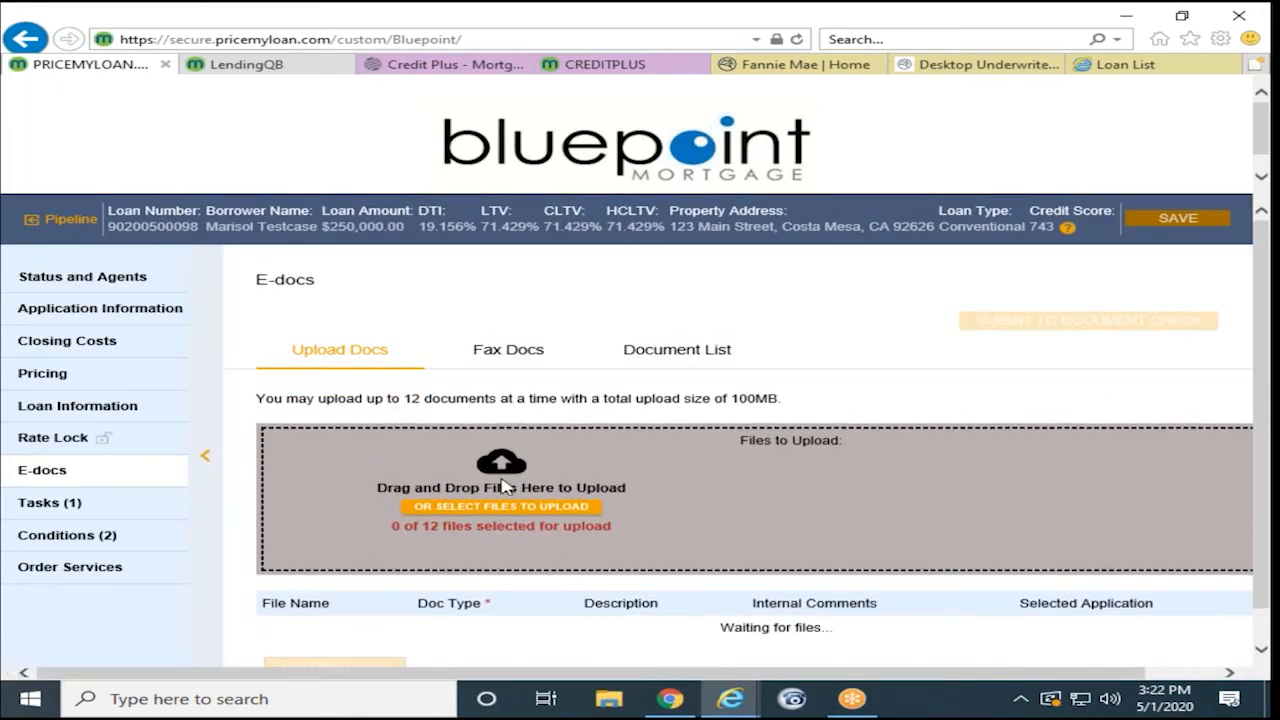
click(448, 508)
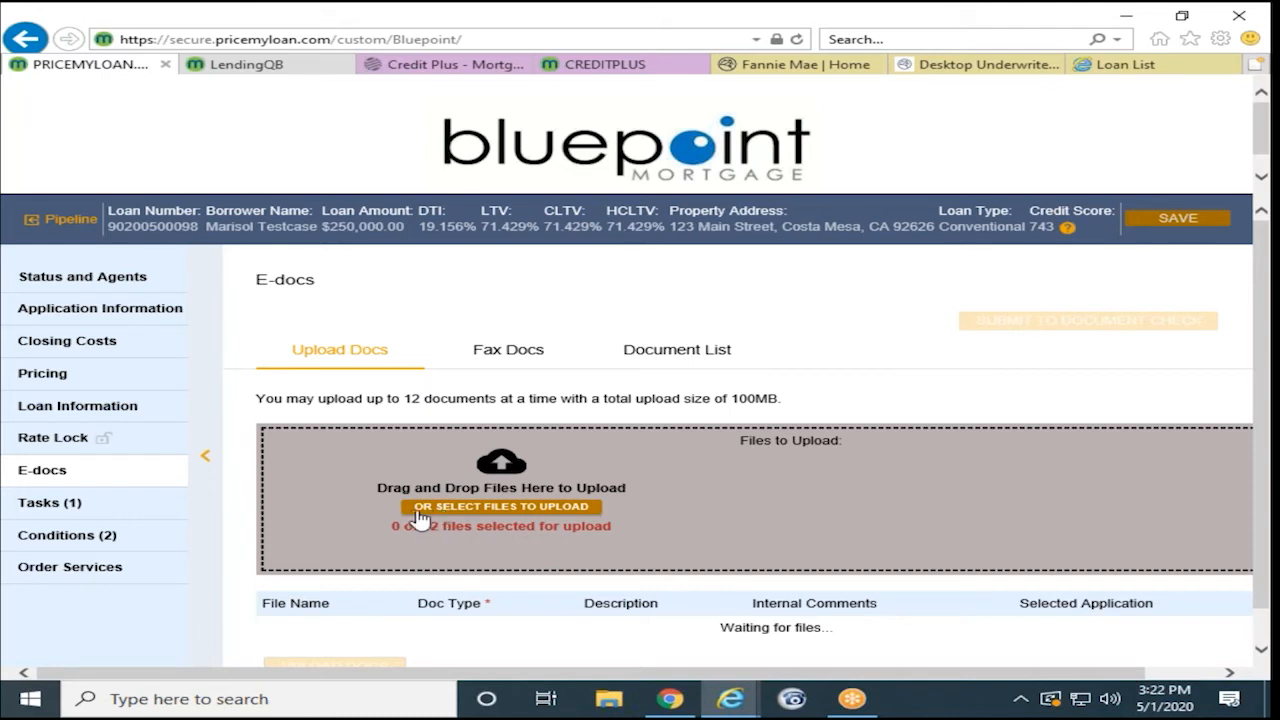
scroll(400, 512, down, 1)
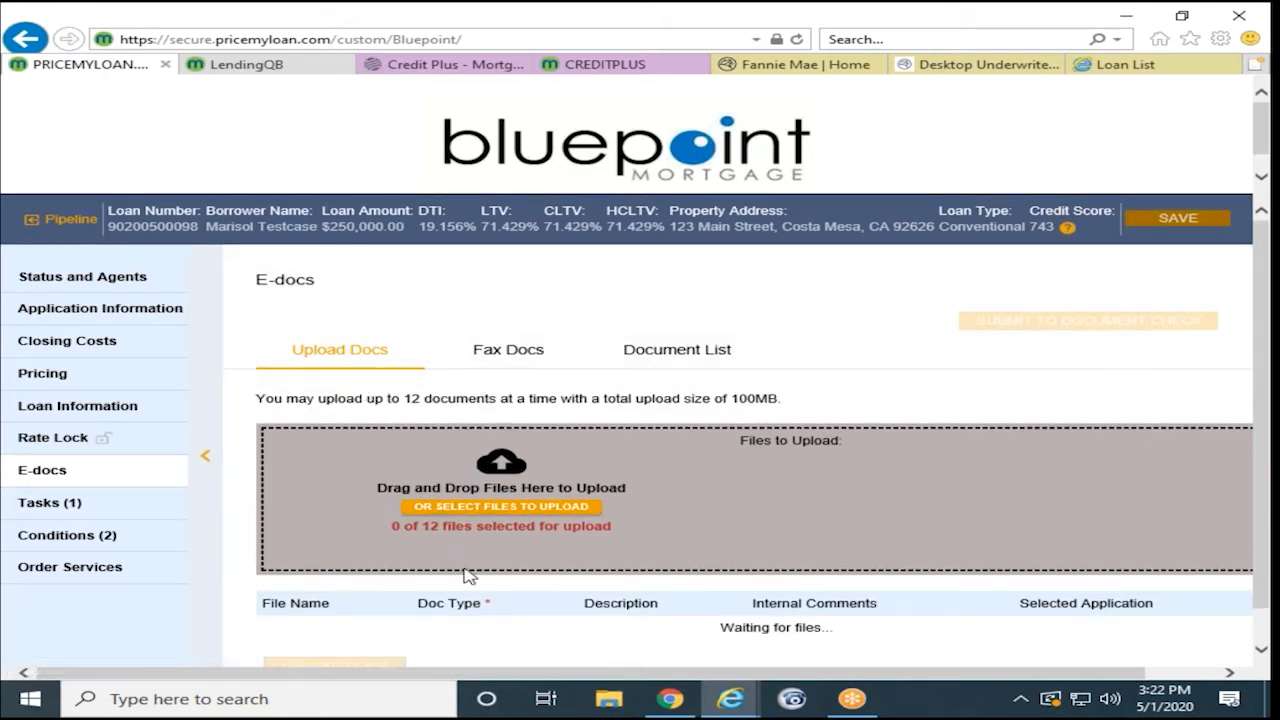
click(459, 512)
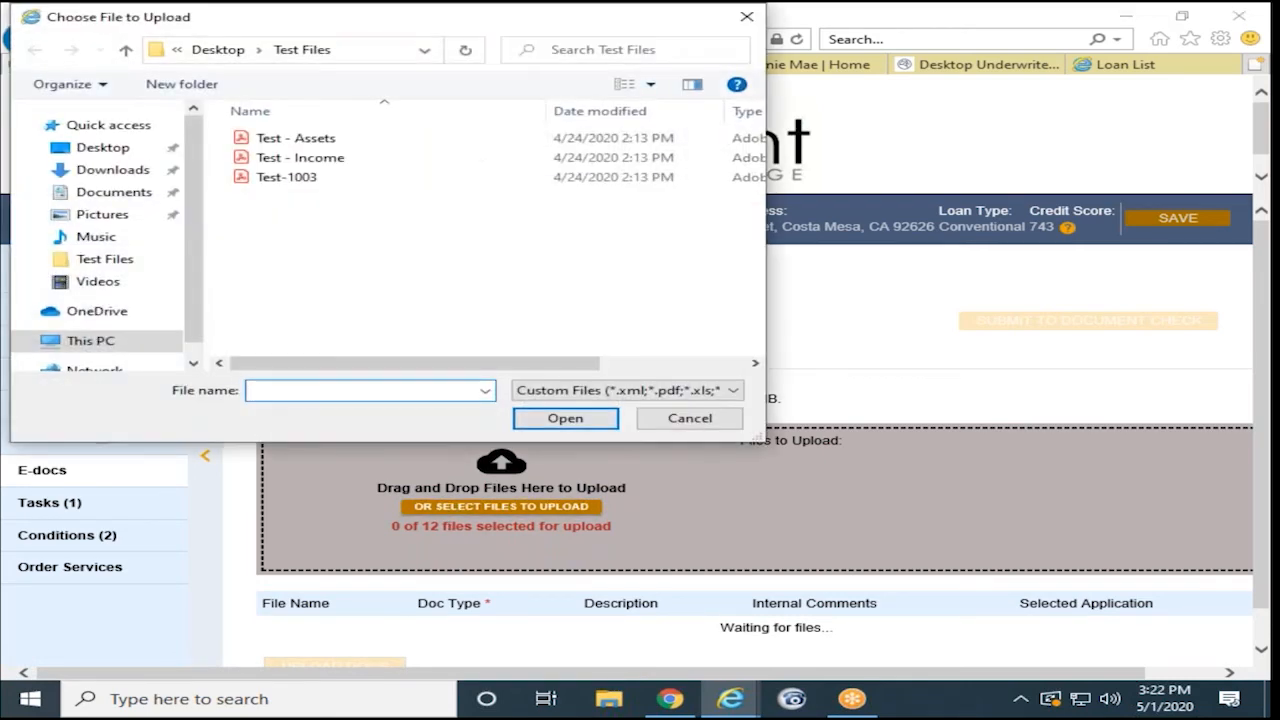
click(333, 146)
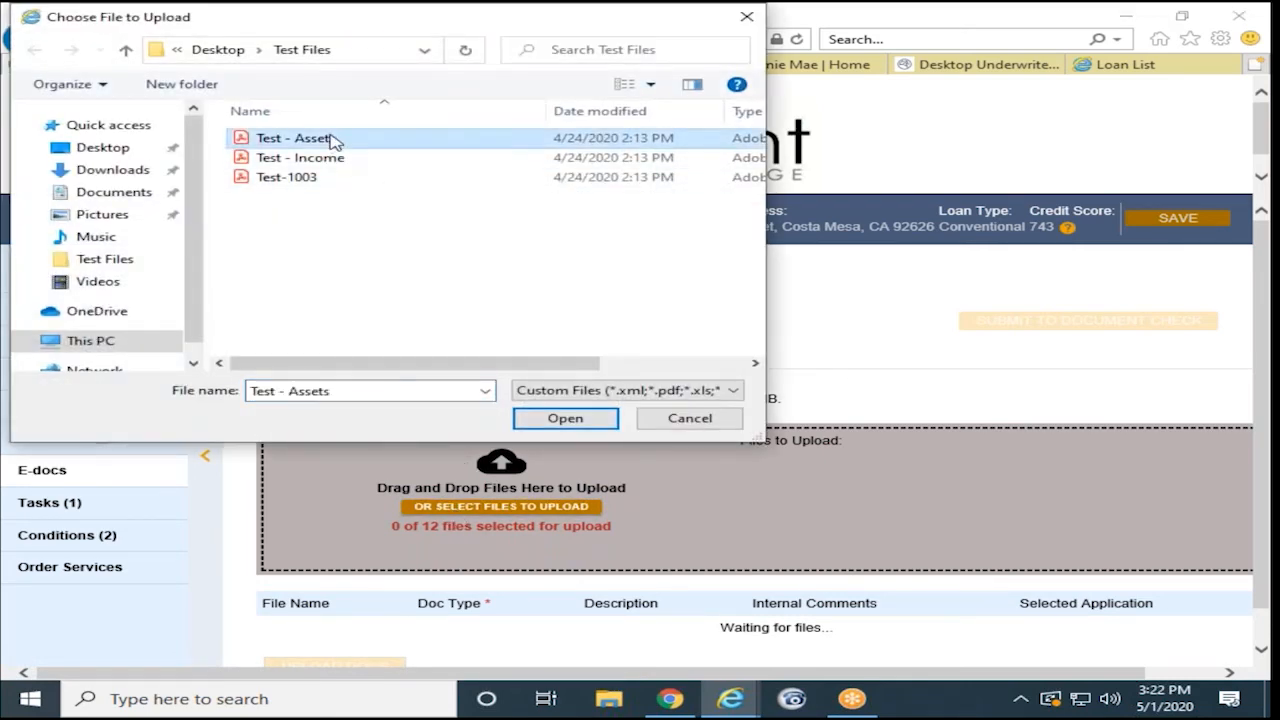
ctrl+click(330, 157)
ctrl+click(298, 176)
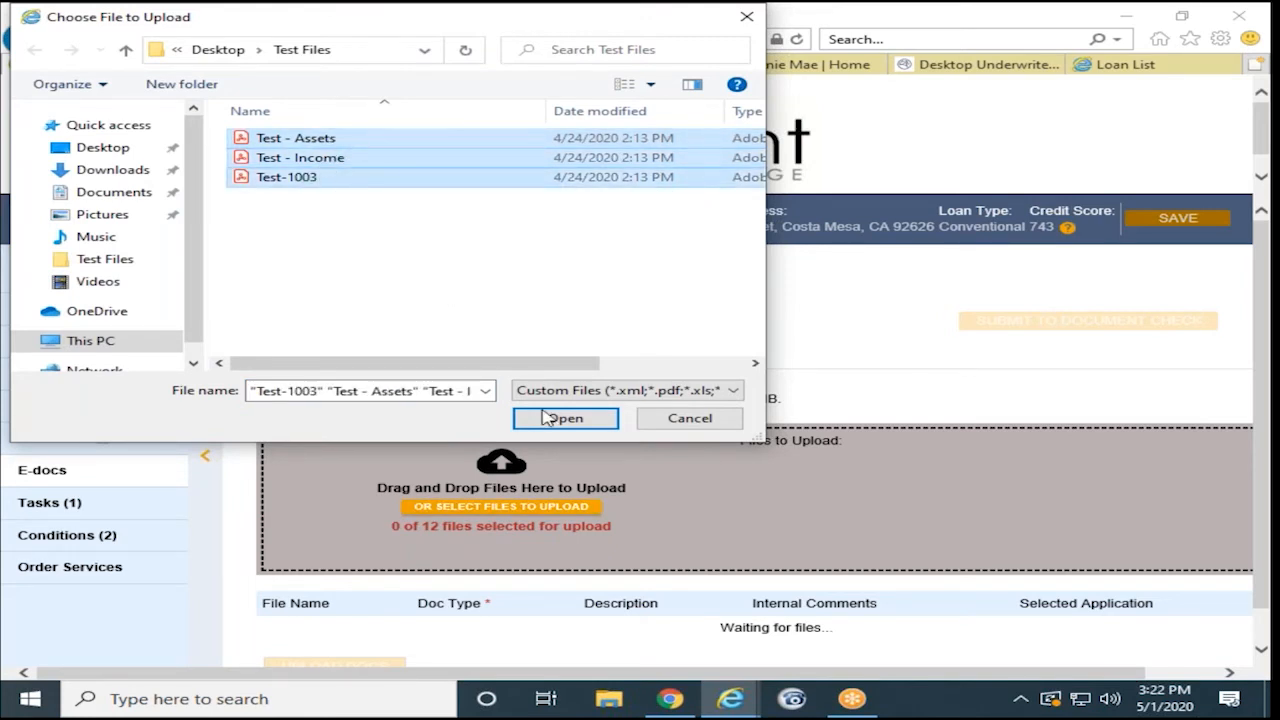
click(565, 418)
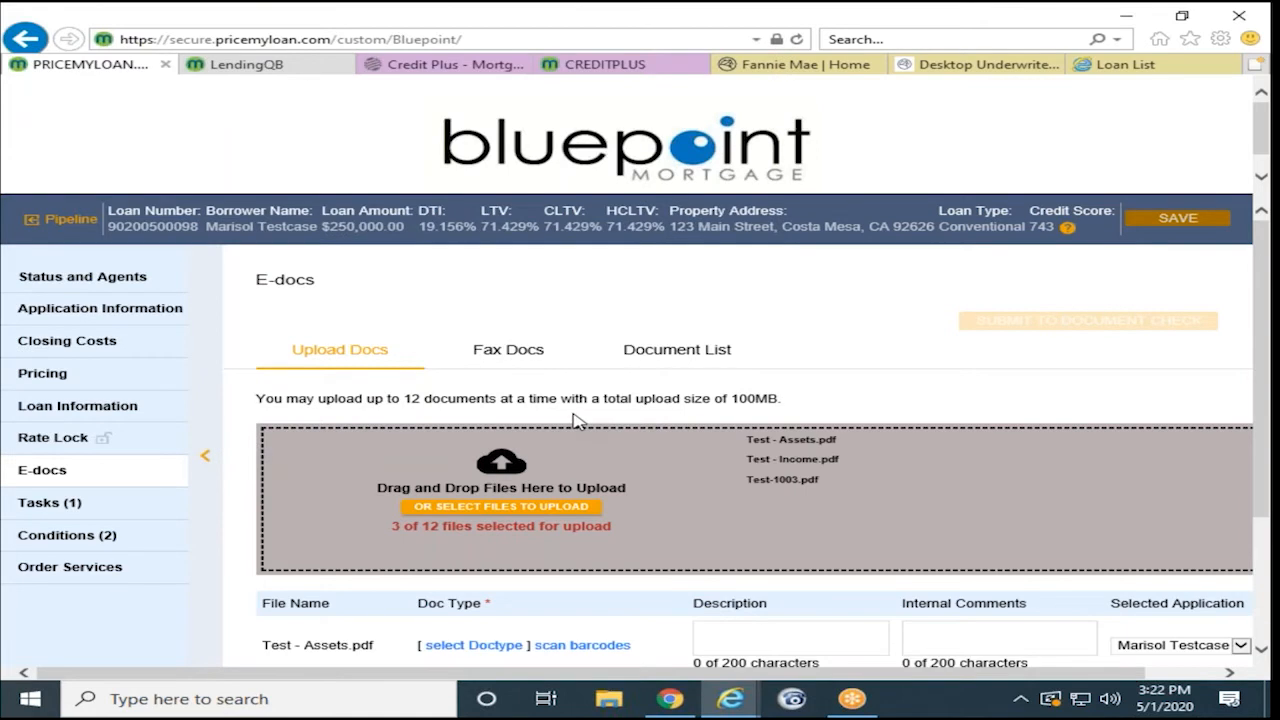
scroll(575, 420, down, 3)
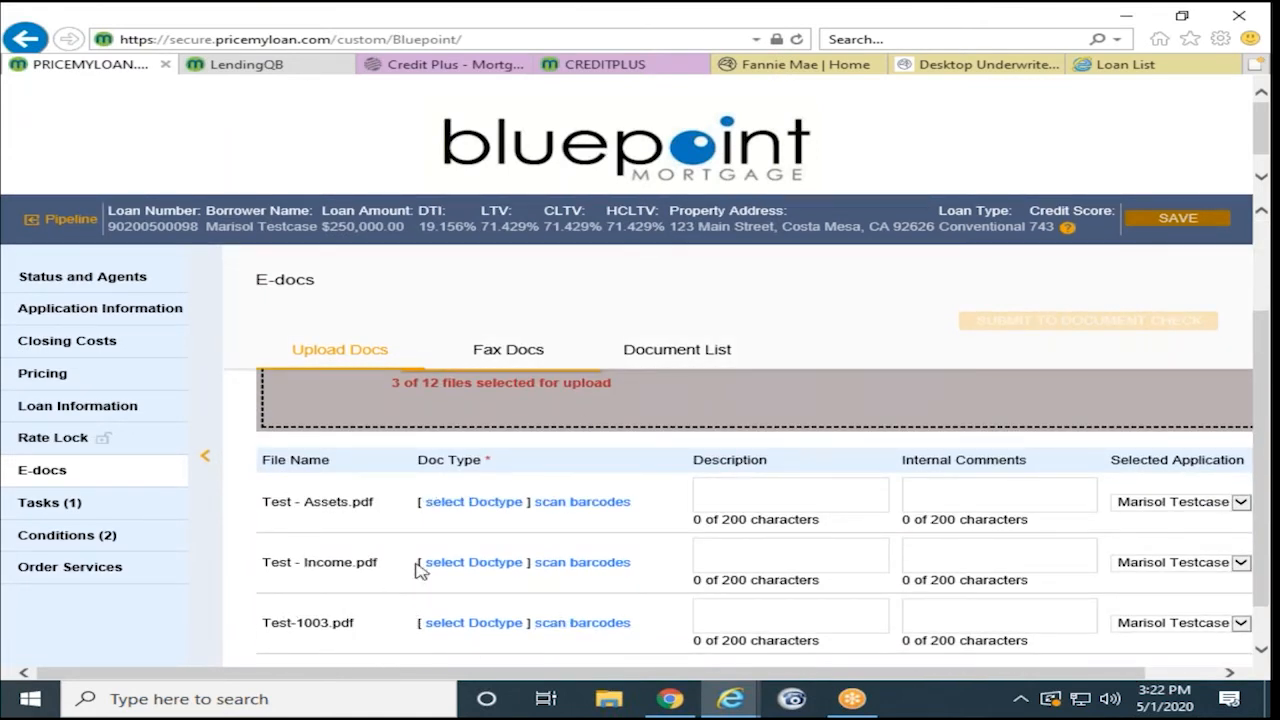
- Classify Test - Assets.pdf as Bank Statements (Asset Use) from the ASSETS folder
click(479, 507)
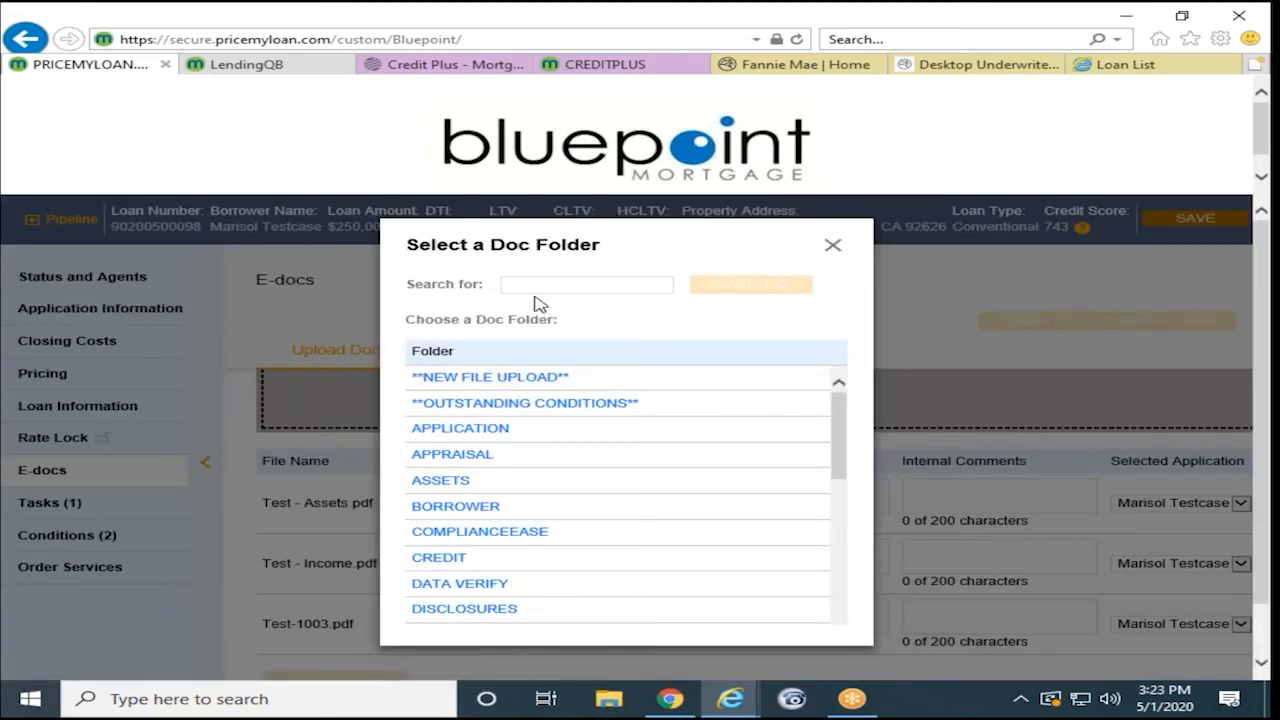
click(540, 289)
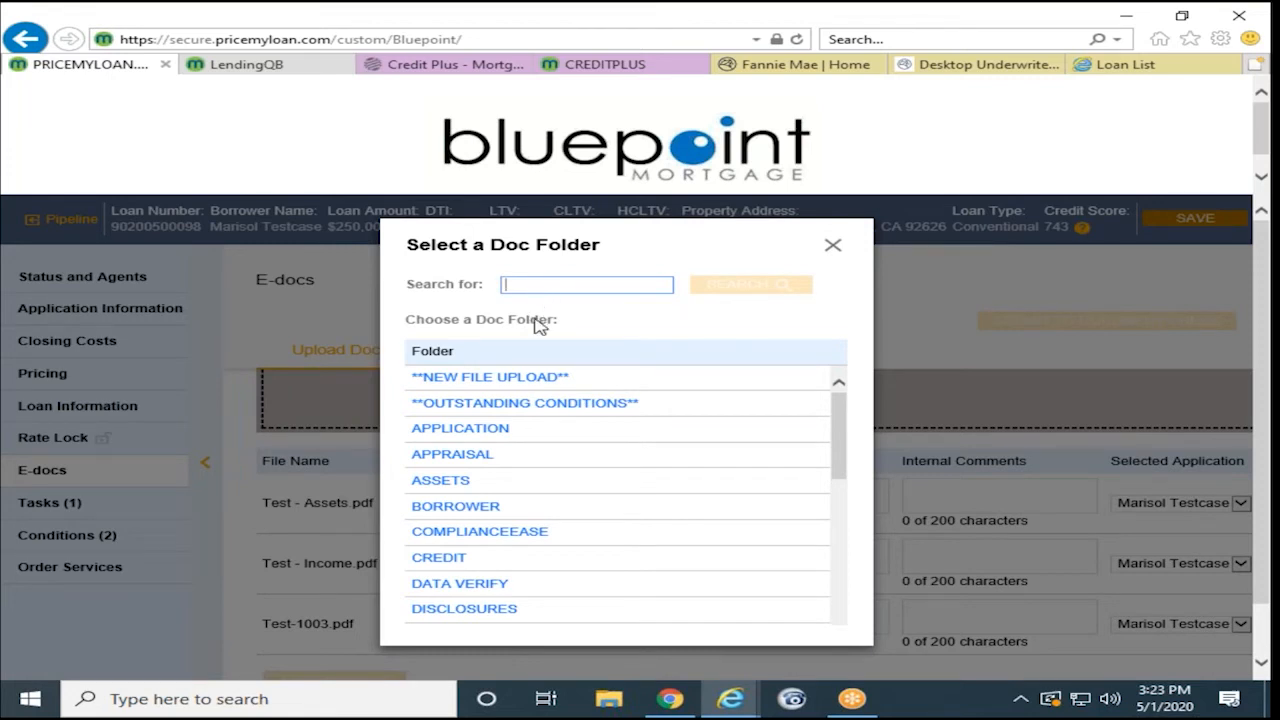
click(441, 481)
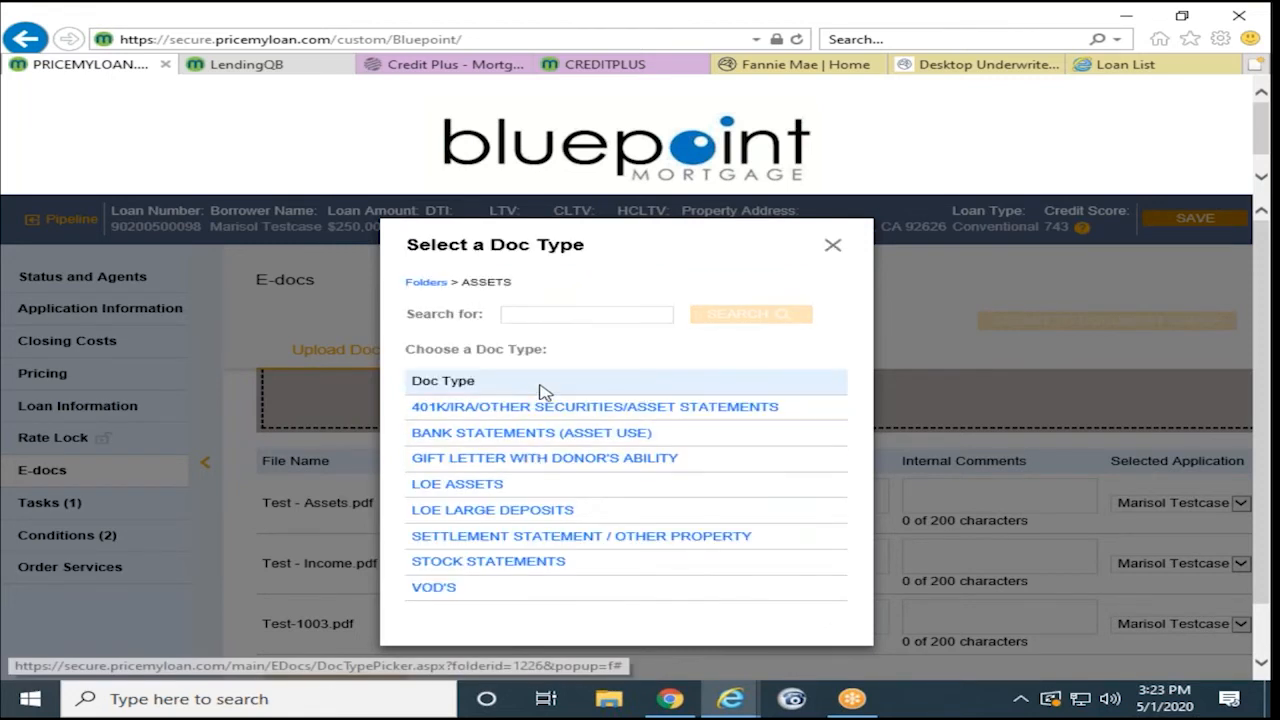
click(568, 318)
text(bank stat)
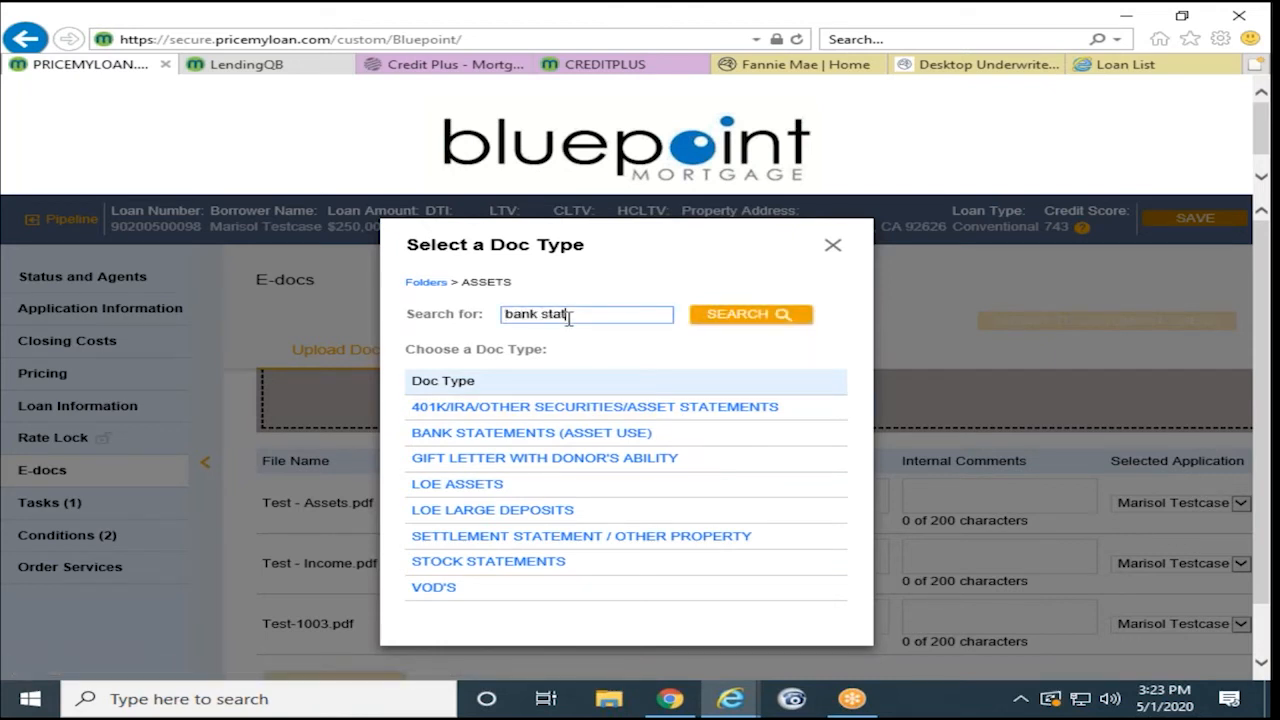
click(710, 316)
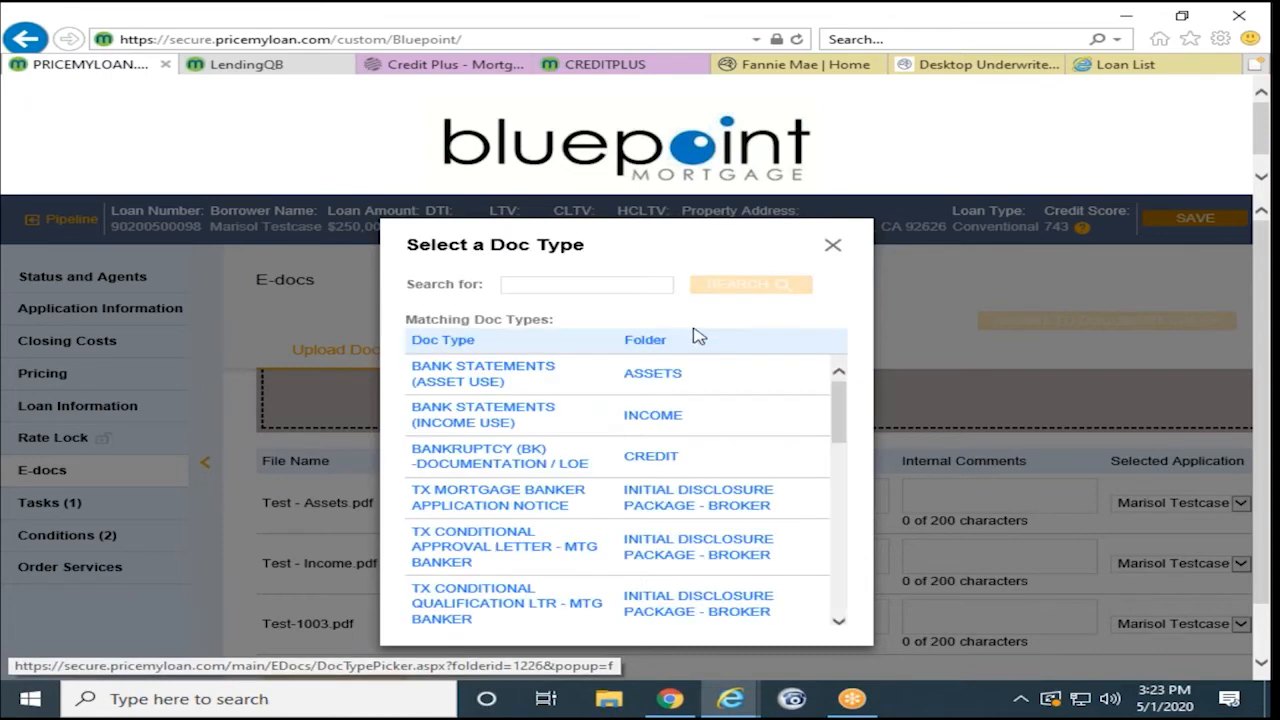
click(470, 376)
scroll(530, 395, down, 1)
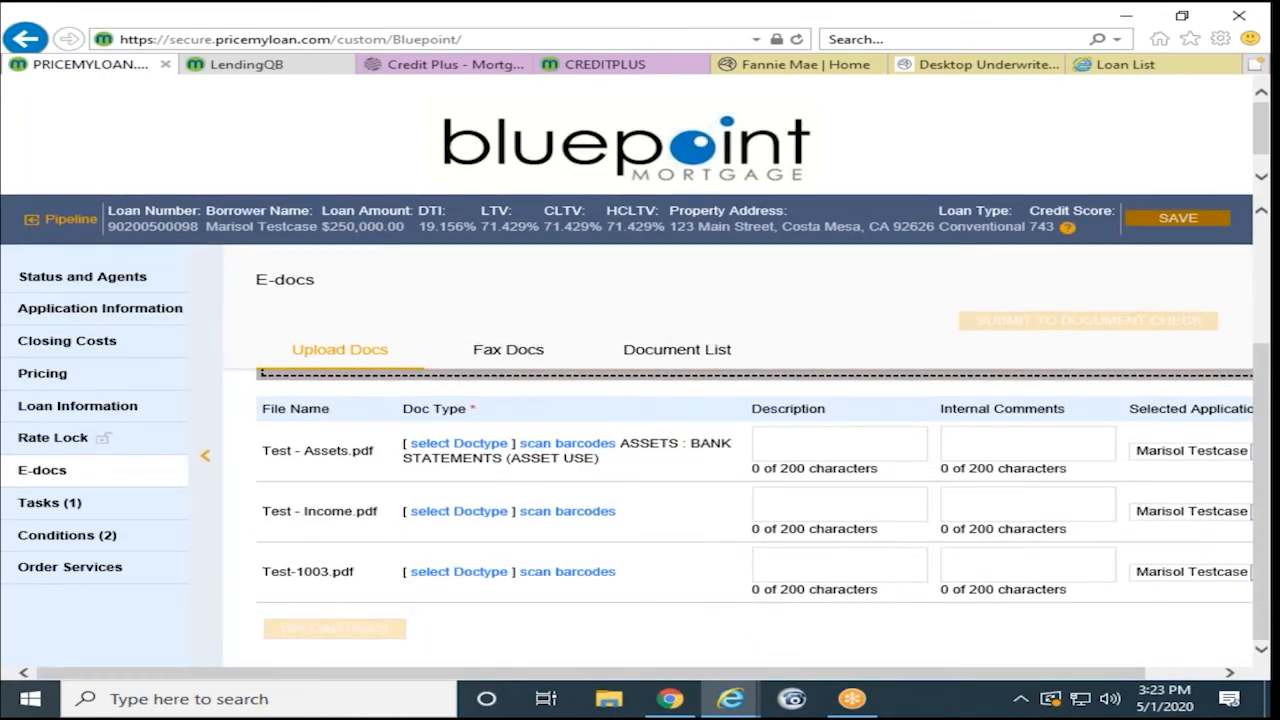
click(822, 445)
- Classify Test - Income.pdf as Paystubs Borrower
click(457, 514)
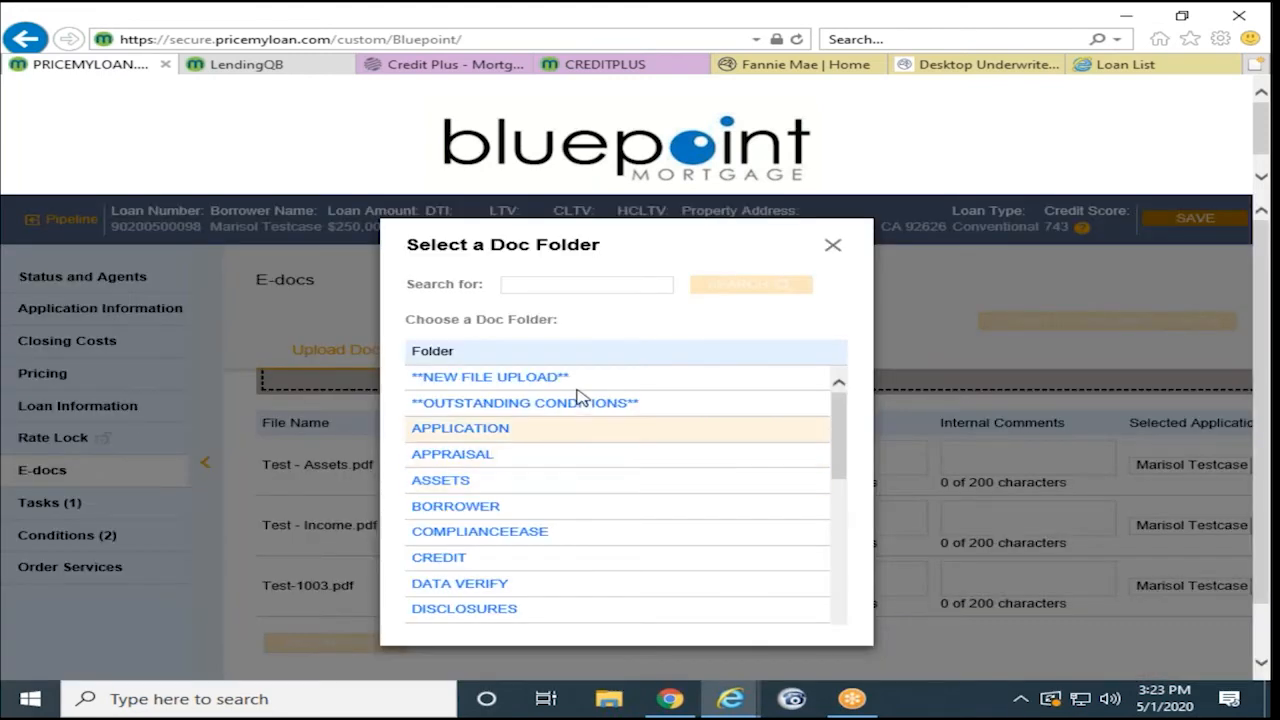
click(568, 285)
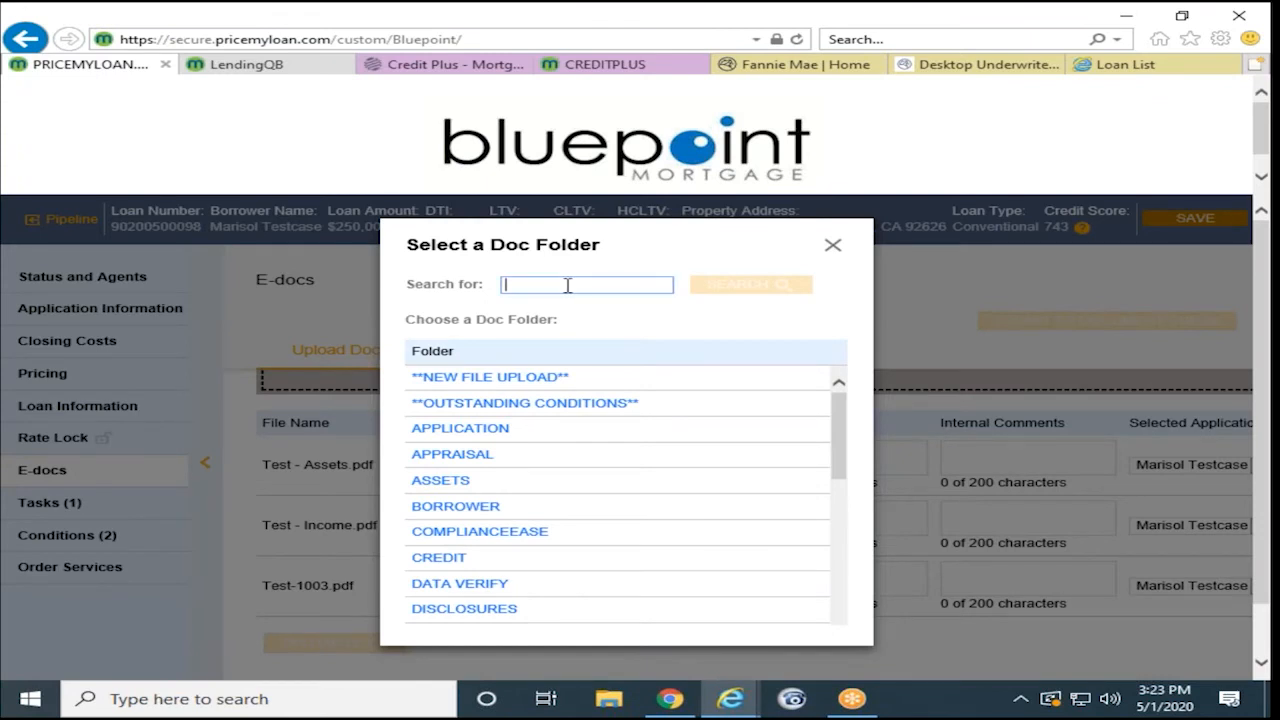
text(pay)
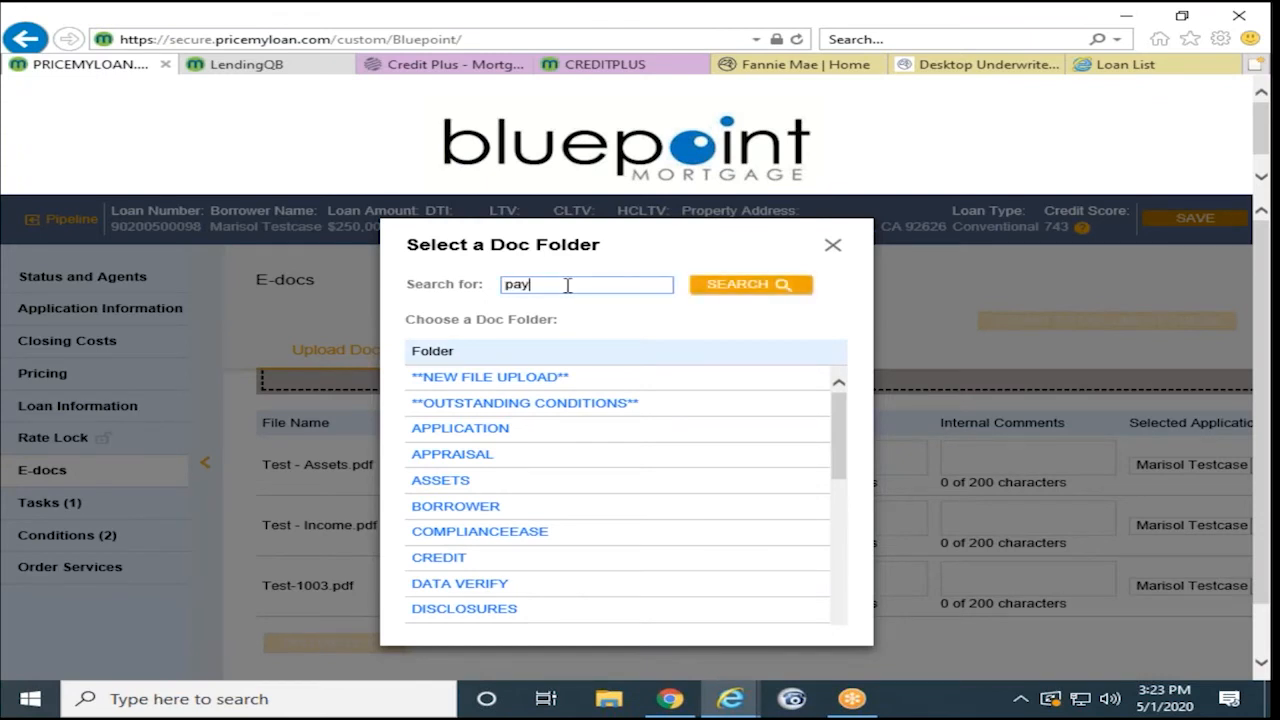
click(694, 287)
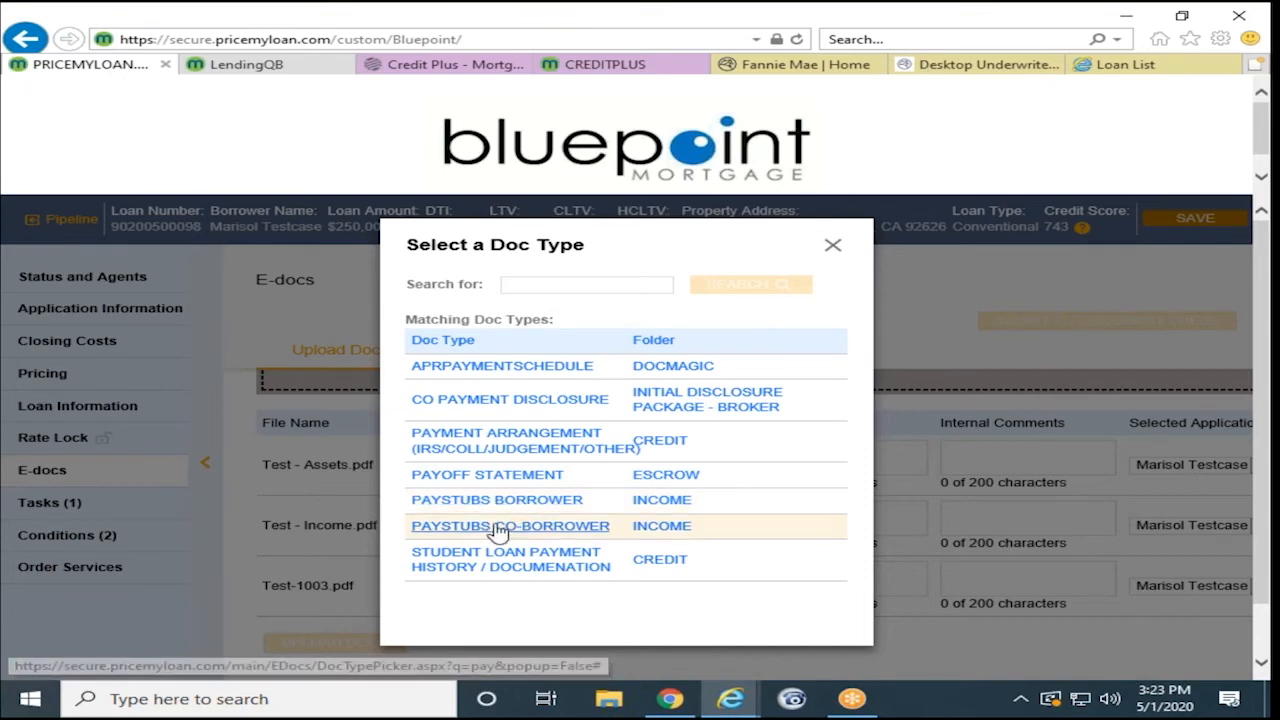
click(546, 510)
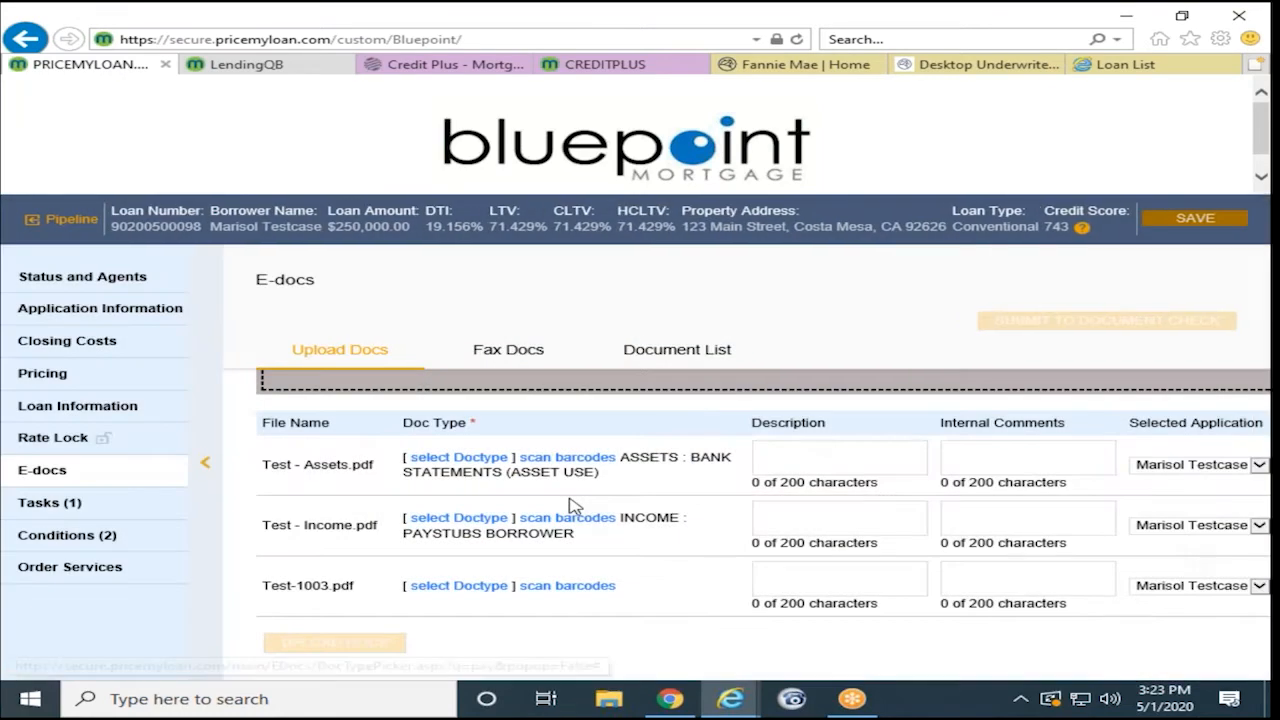
scroll(528, 452, down, 1)
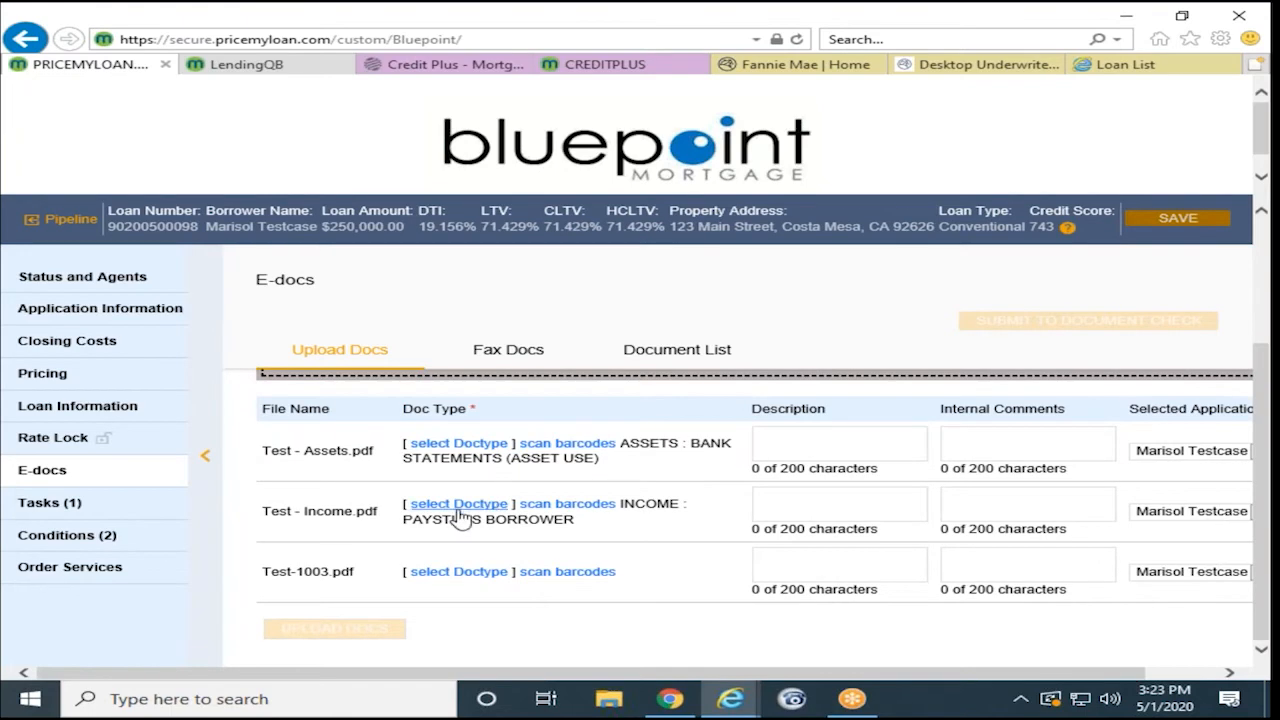
- Classify Test-1003.pdf as Initial Signed 1003, upload all three, and view the Document List
click(459, 574)
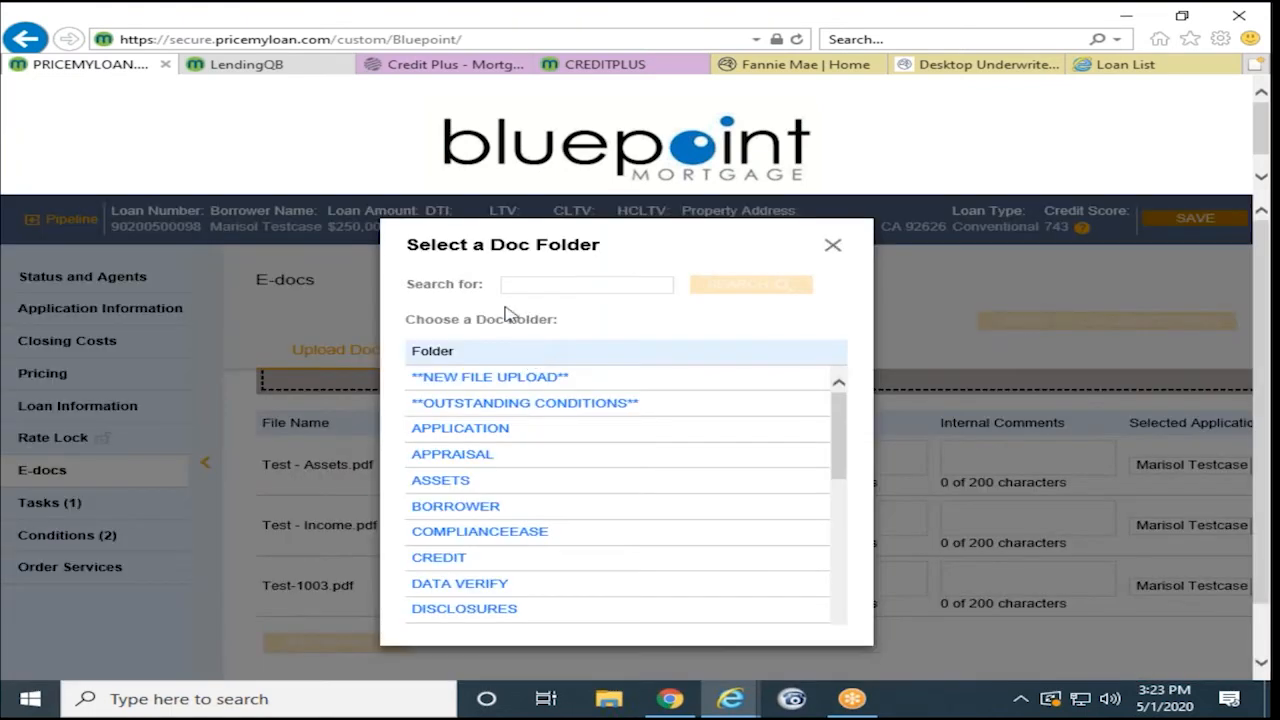
click(590, 286)
text(1003)
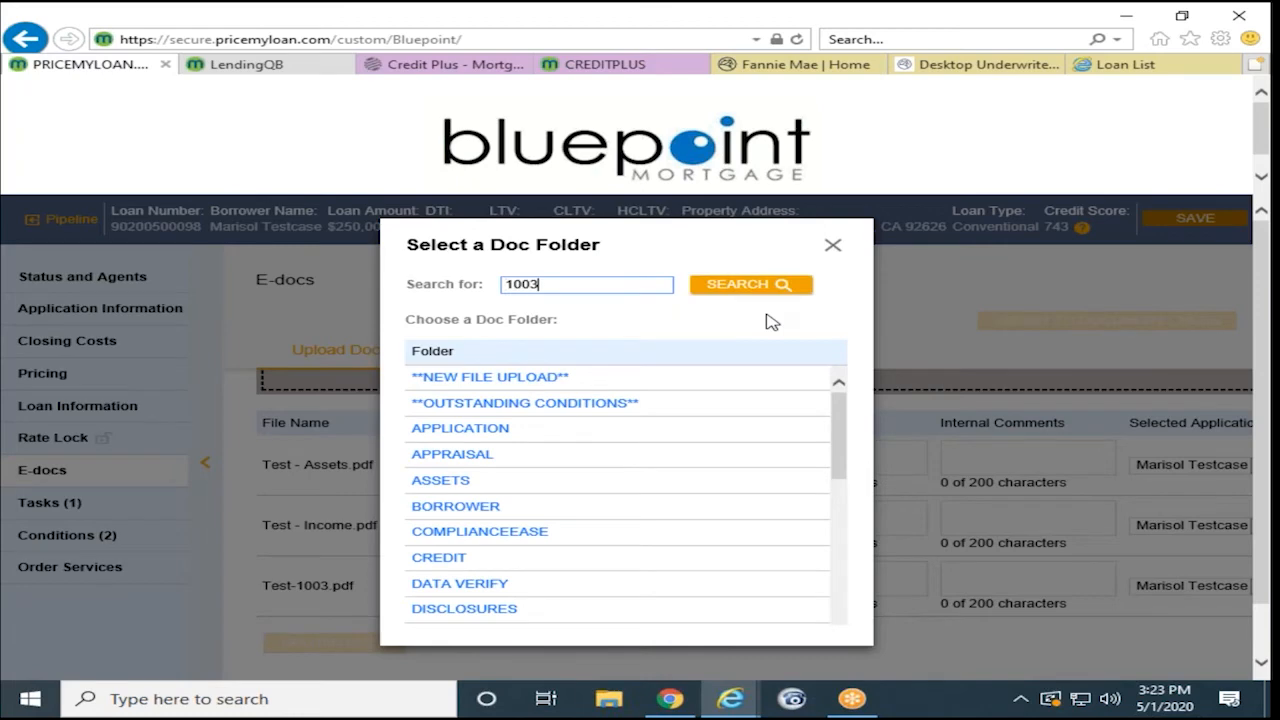
click(766, 294)
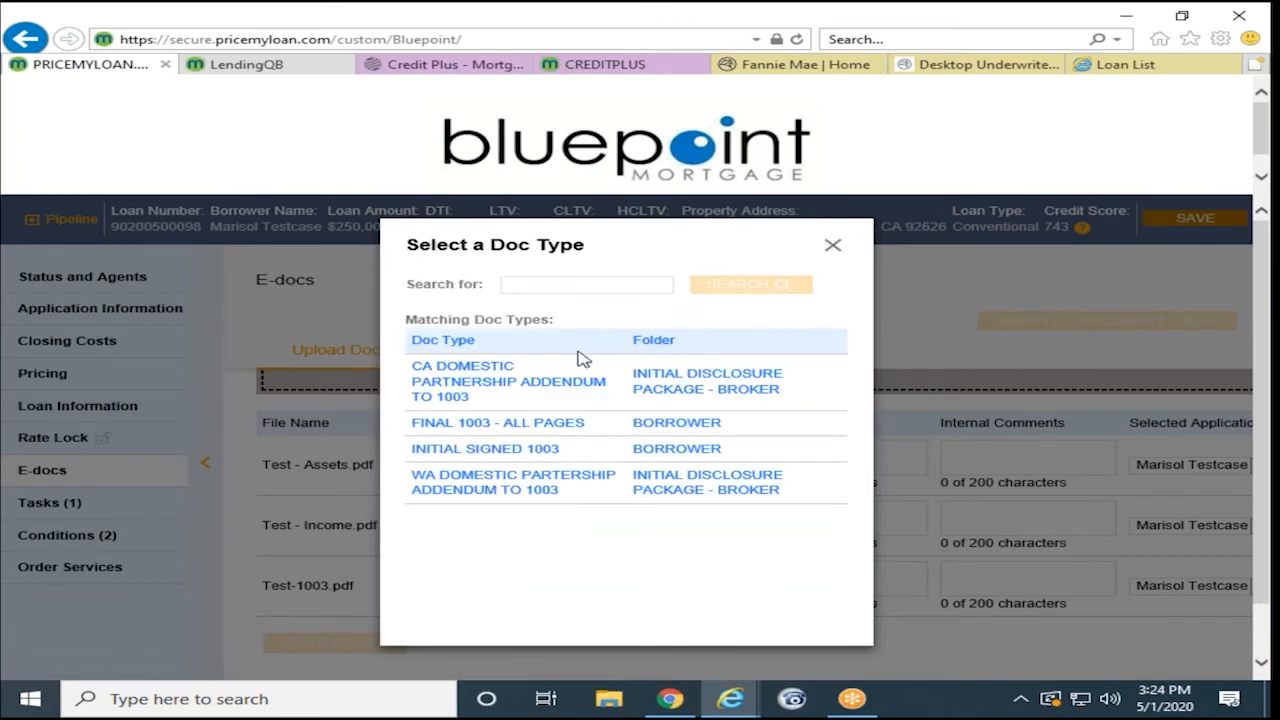
click(478, 457)
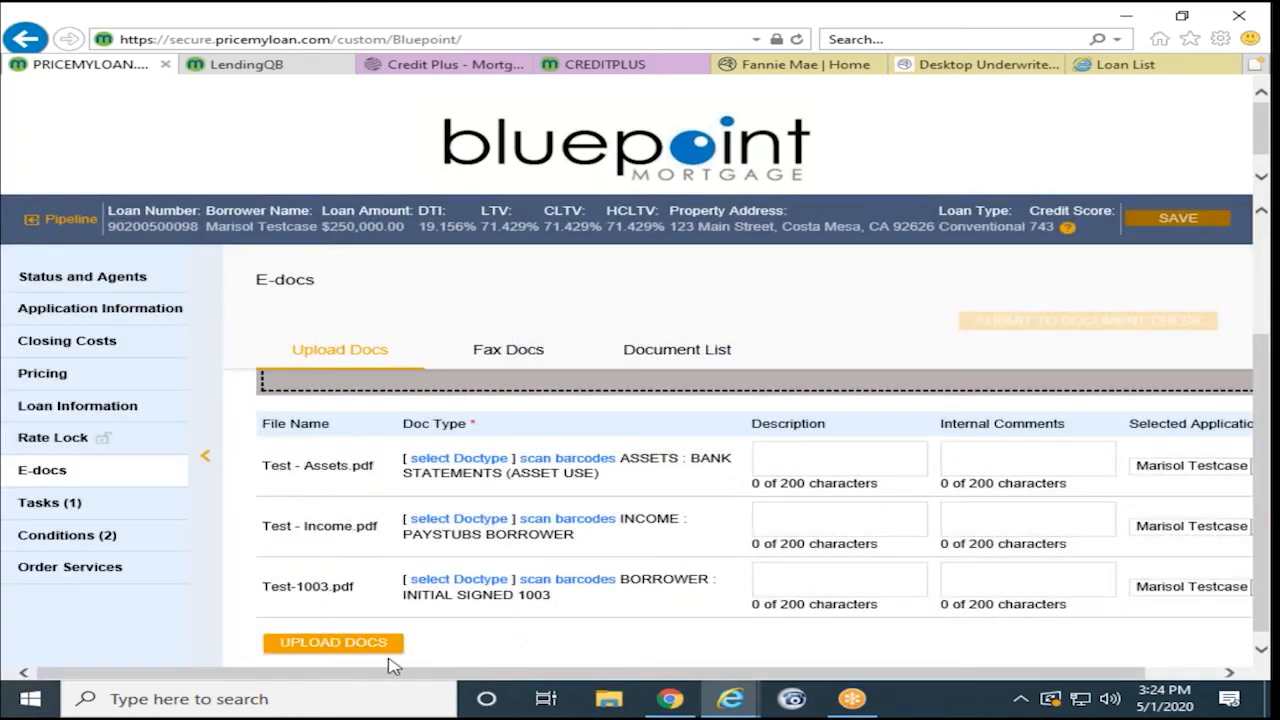
click(371, 648)
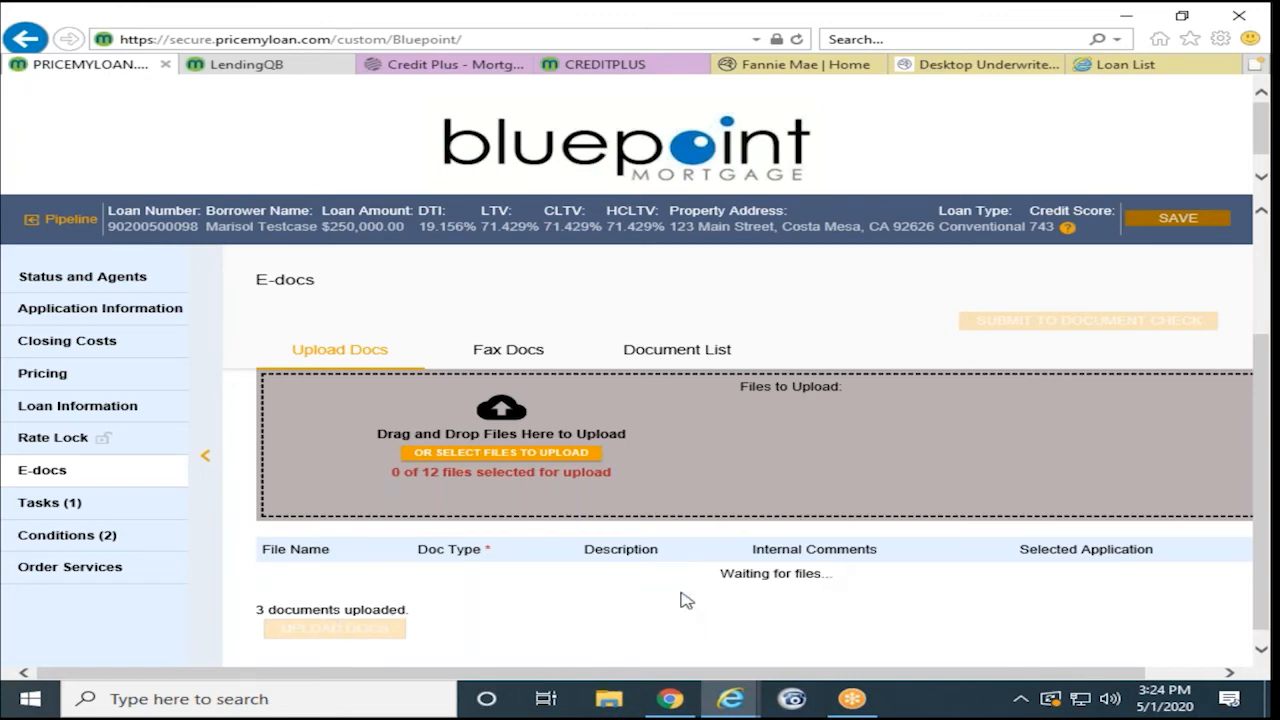
click(699, 352)
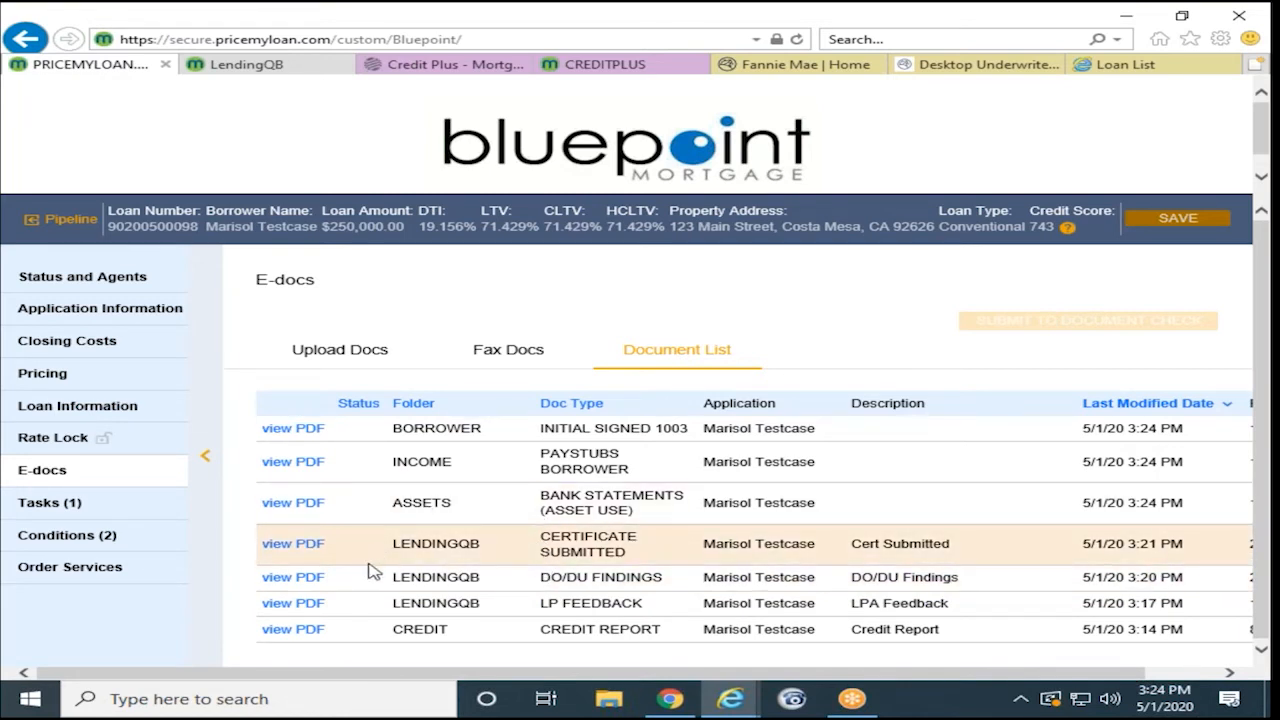
- Preview the Certificate Submitted PDF, then check Status and Agents, still Registered as of 5/1/2020
click(290, 544)
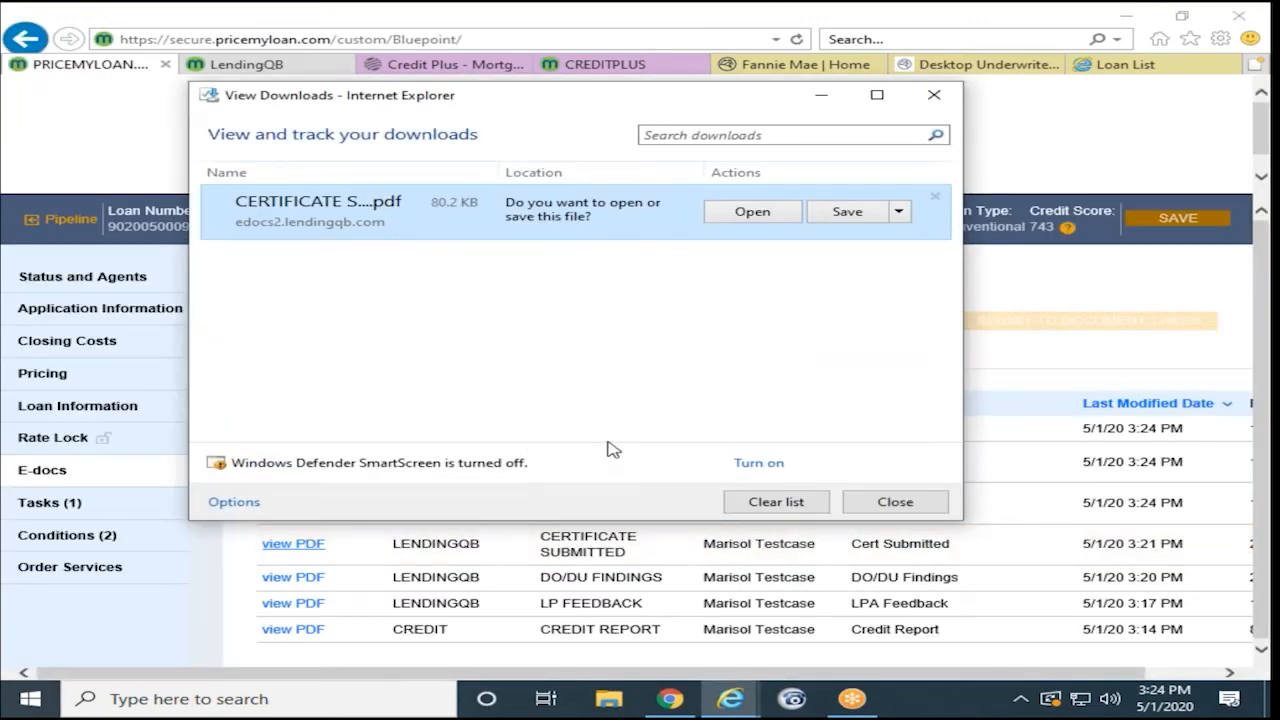
click(930, 97)
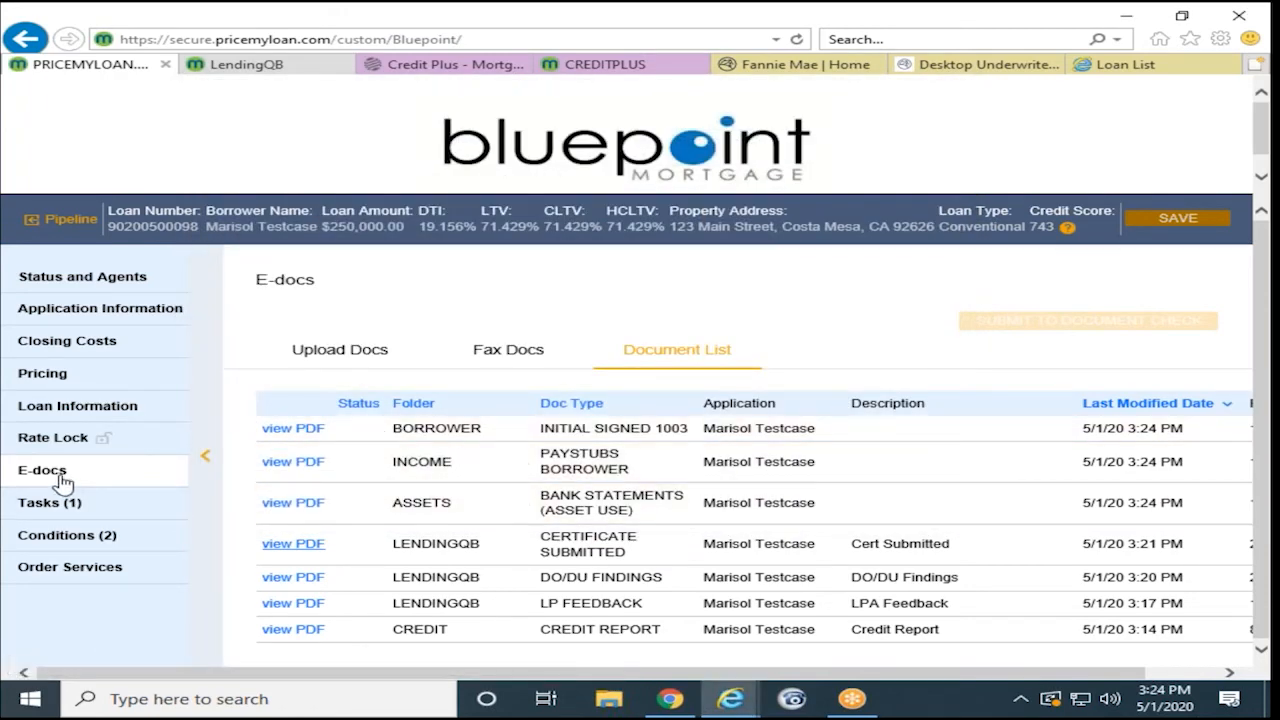
click(100, 468)
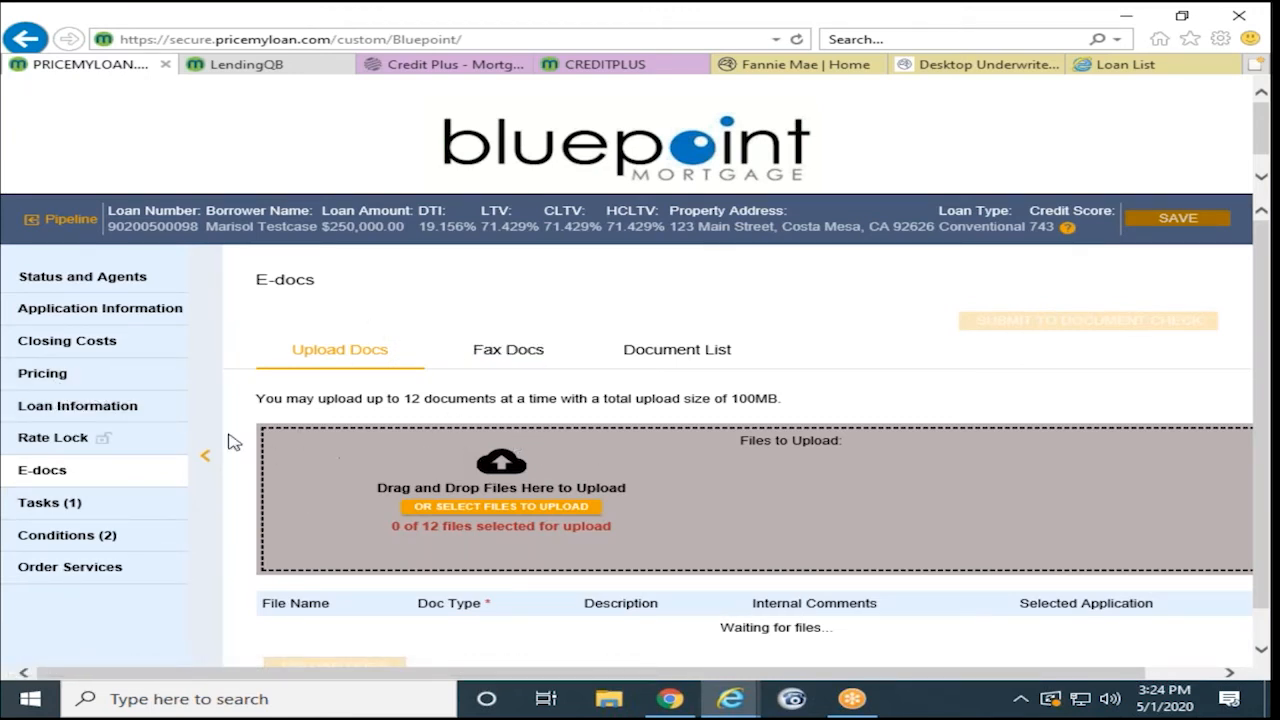
click(104, 287)
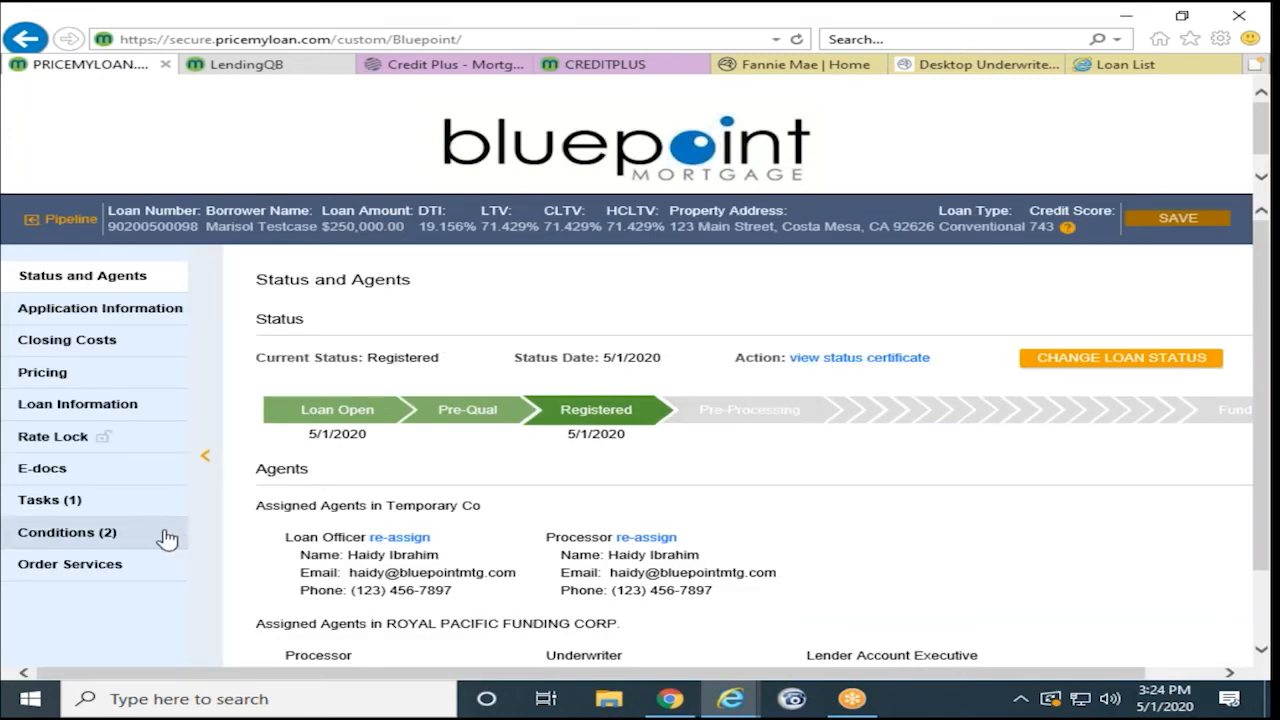
- Resolve the Loan created by broker and initial submission package tasks, confirm Loan Submitted, return to pipeline
click(44, 506)
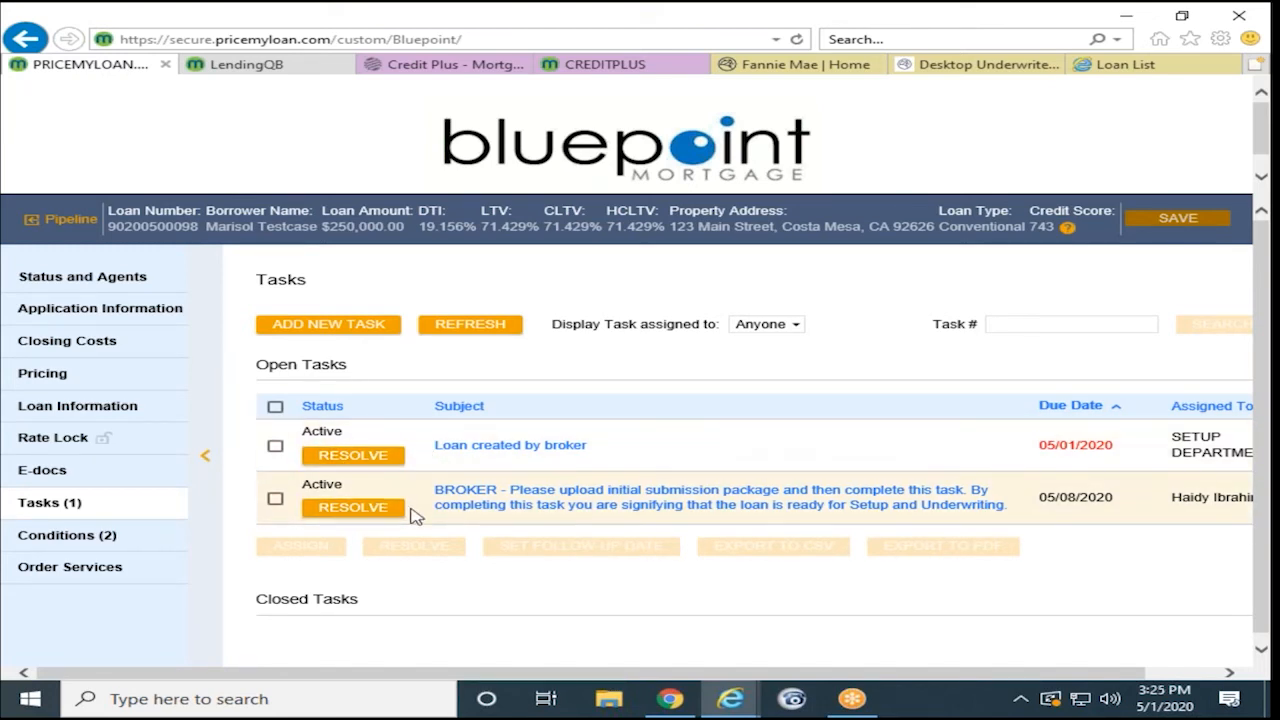
click(355, 457)
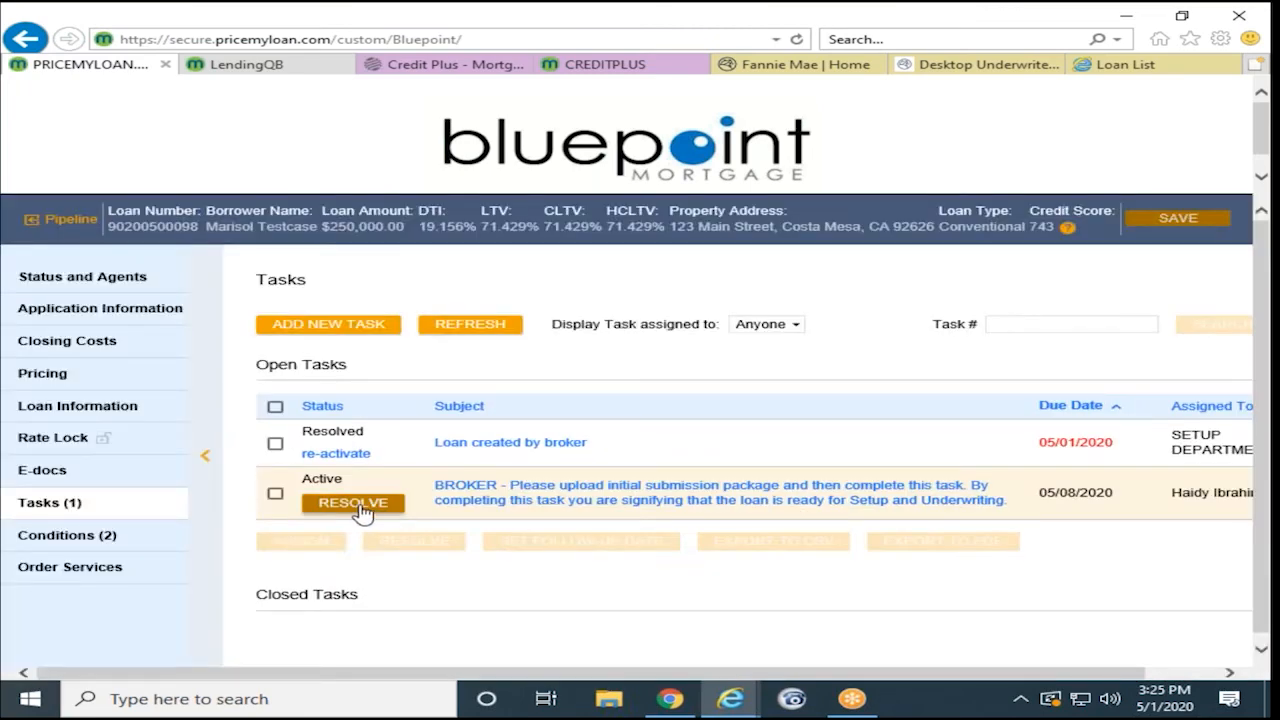
click(356, 505)
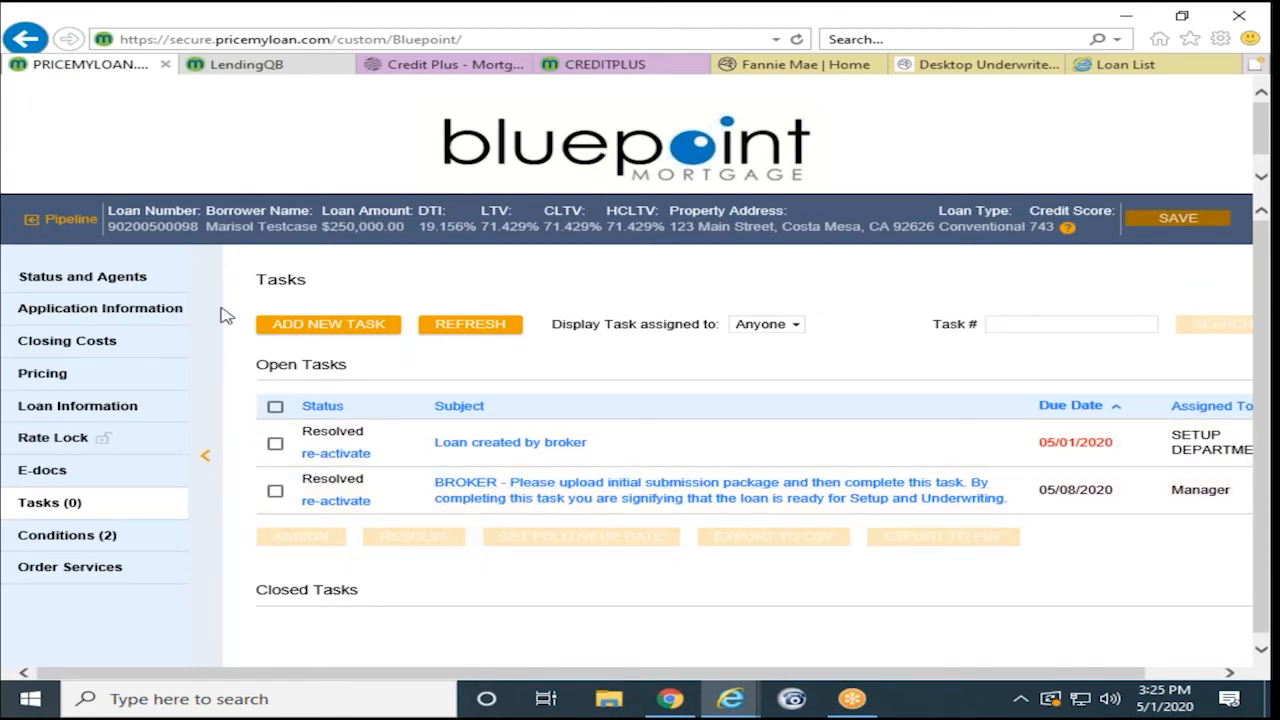
click(112, 285)
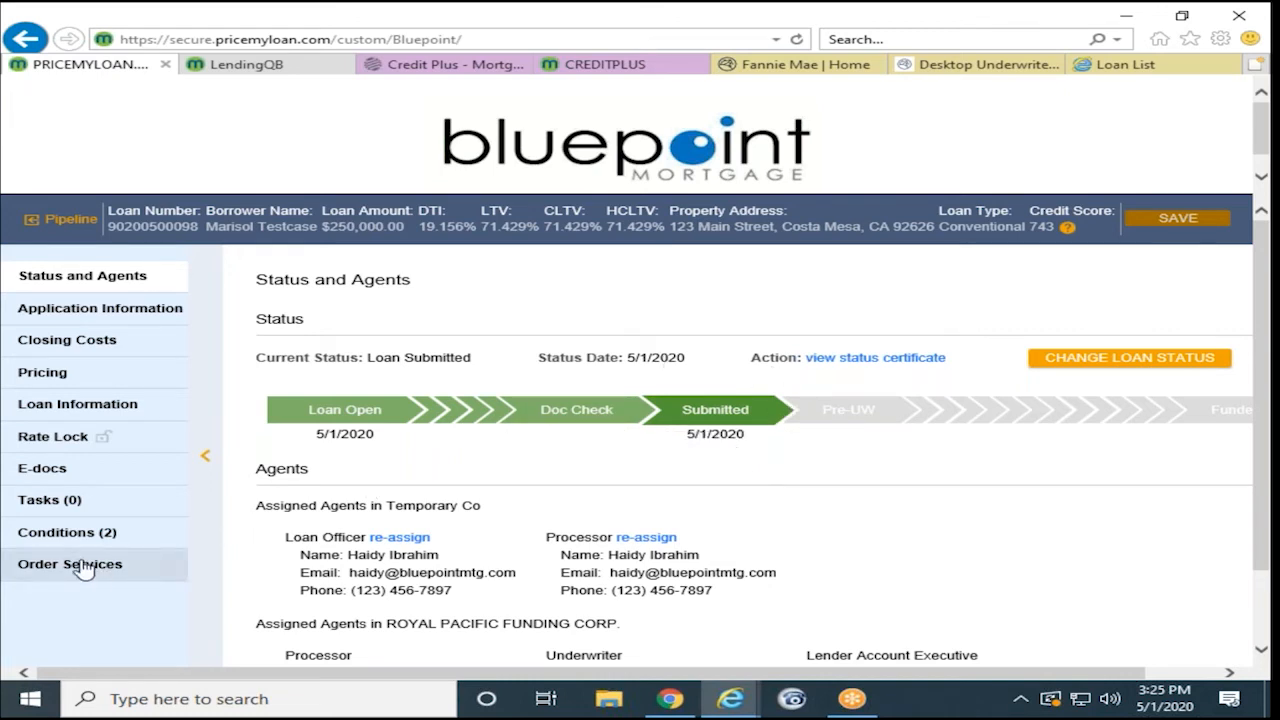
click(70, 220)
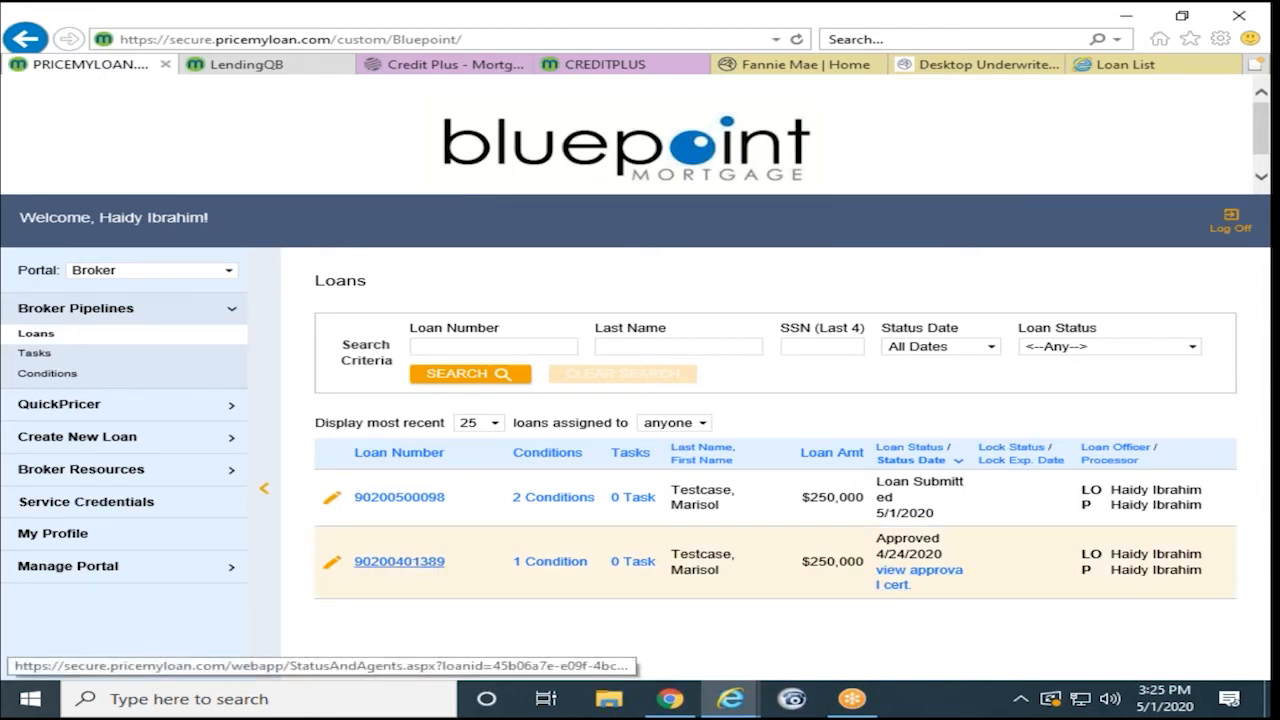
- Look over the approved loan's status page, then go back to the Loans pipeline
click(378, 565)
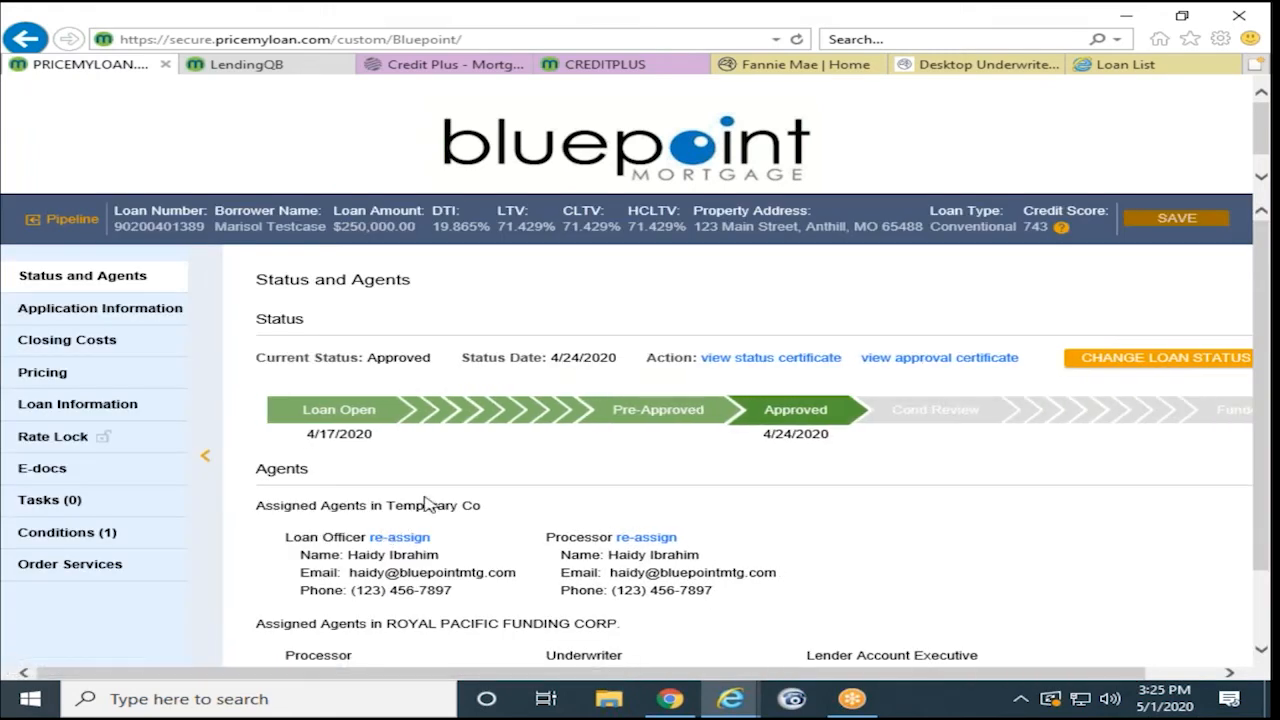
scroll(440, 490, down, 1)
scroll(442, 487, up, 1)
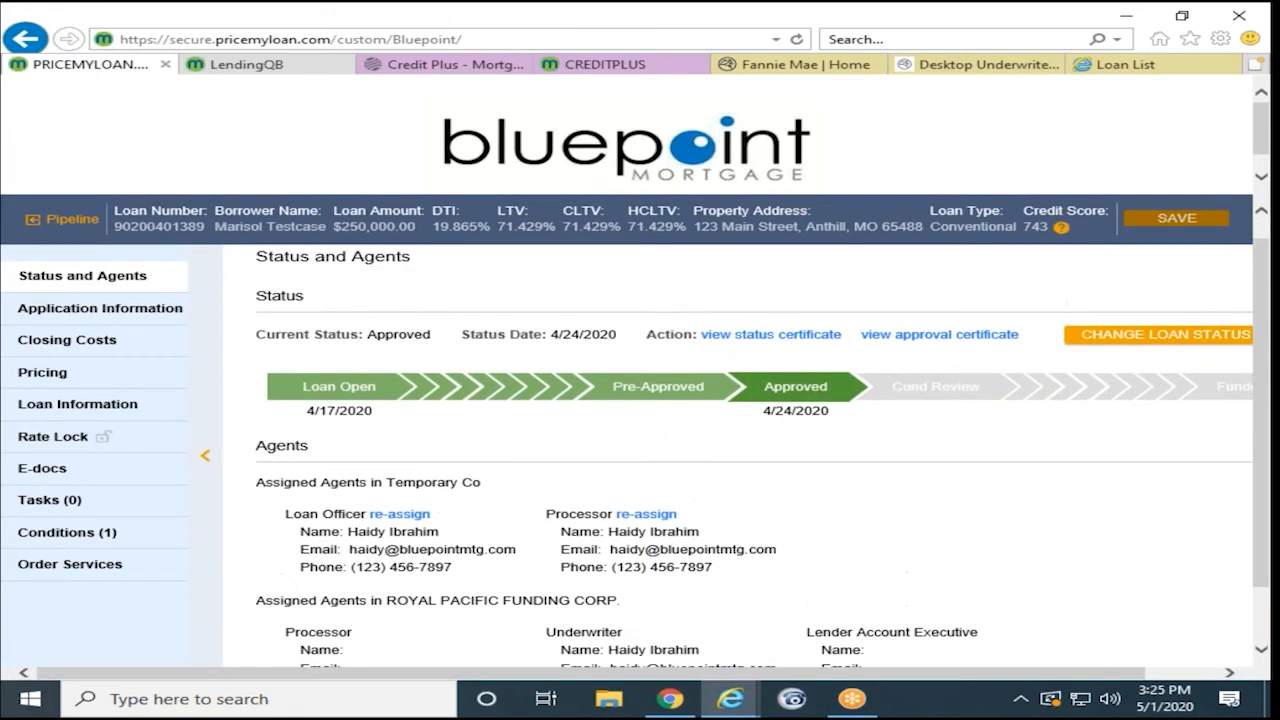
scroll(378, 532, down, 1)
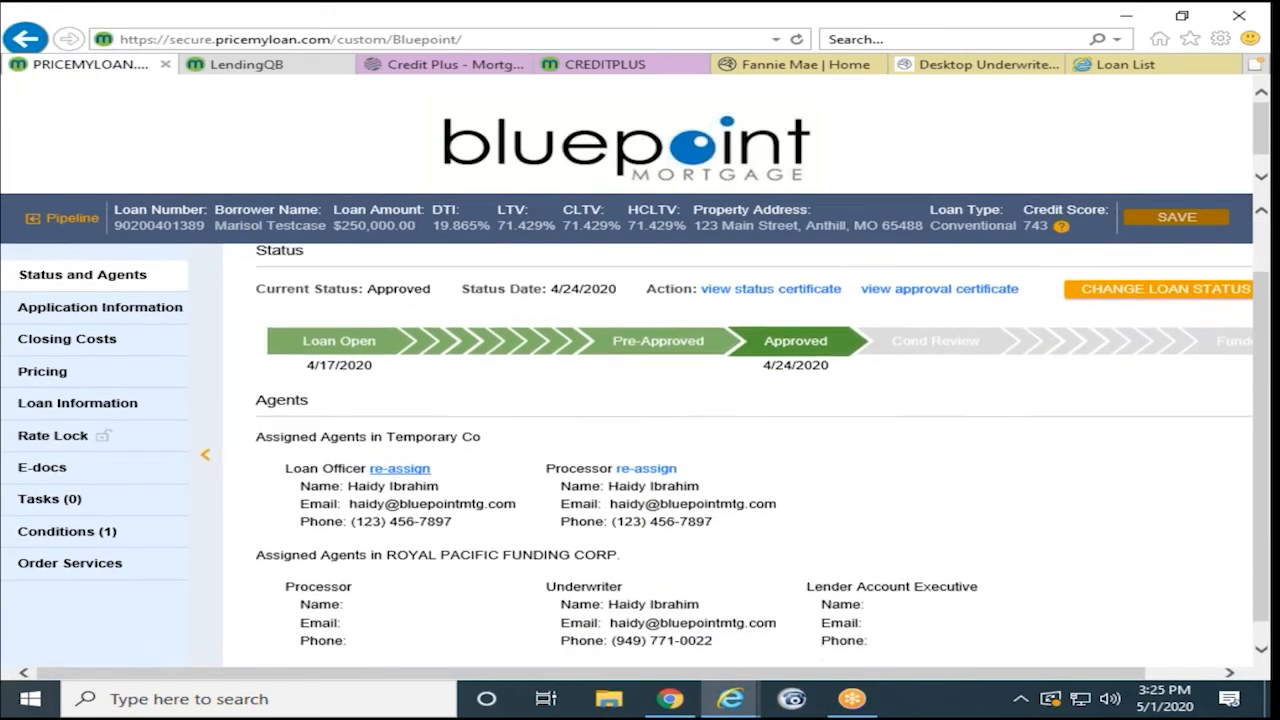
click(60, 218)
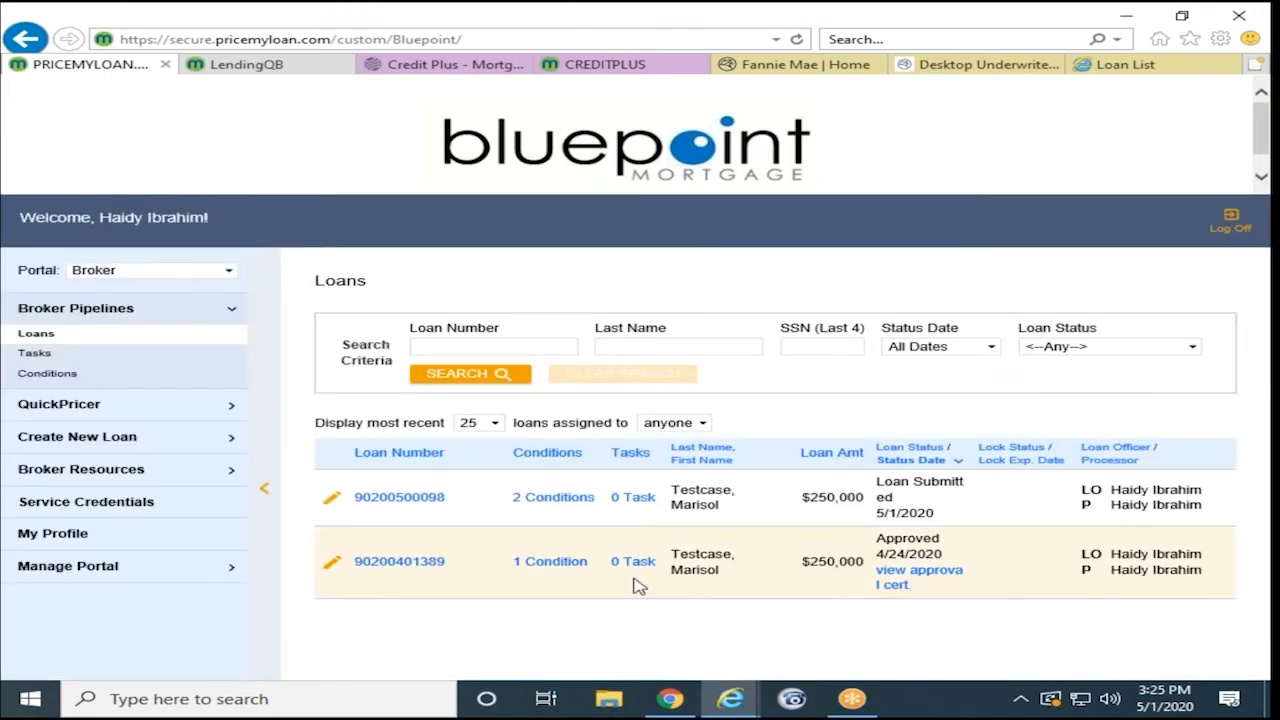
- Open the approved loan's conditions and scroll down to condition 32, title E&O and wiring instructions
click(570, 566)
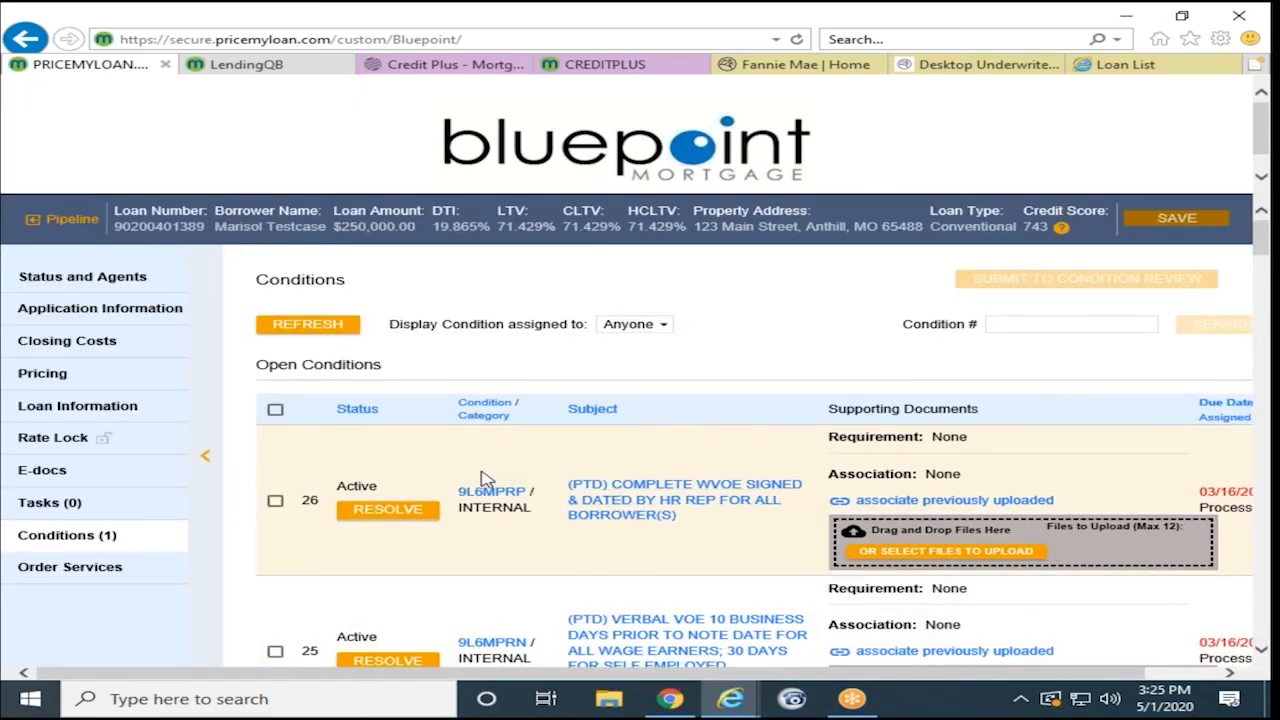
scroll(483, 474, down, 1)
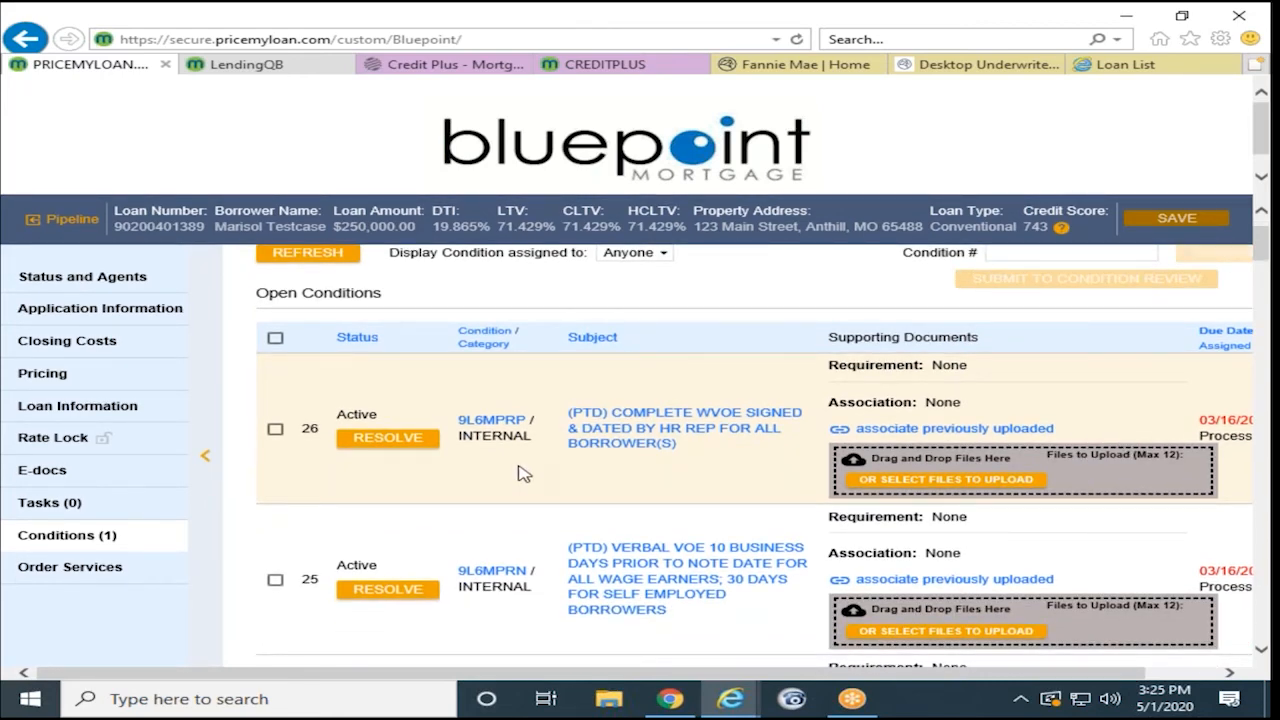
scroll(524, 474, down, 5)
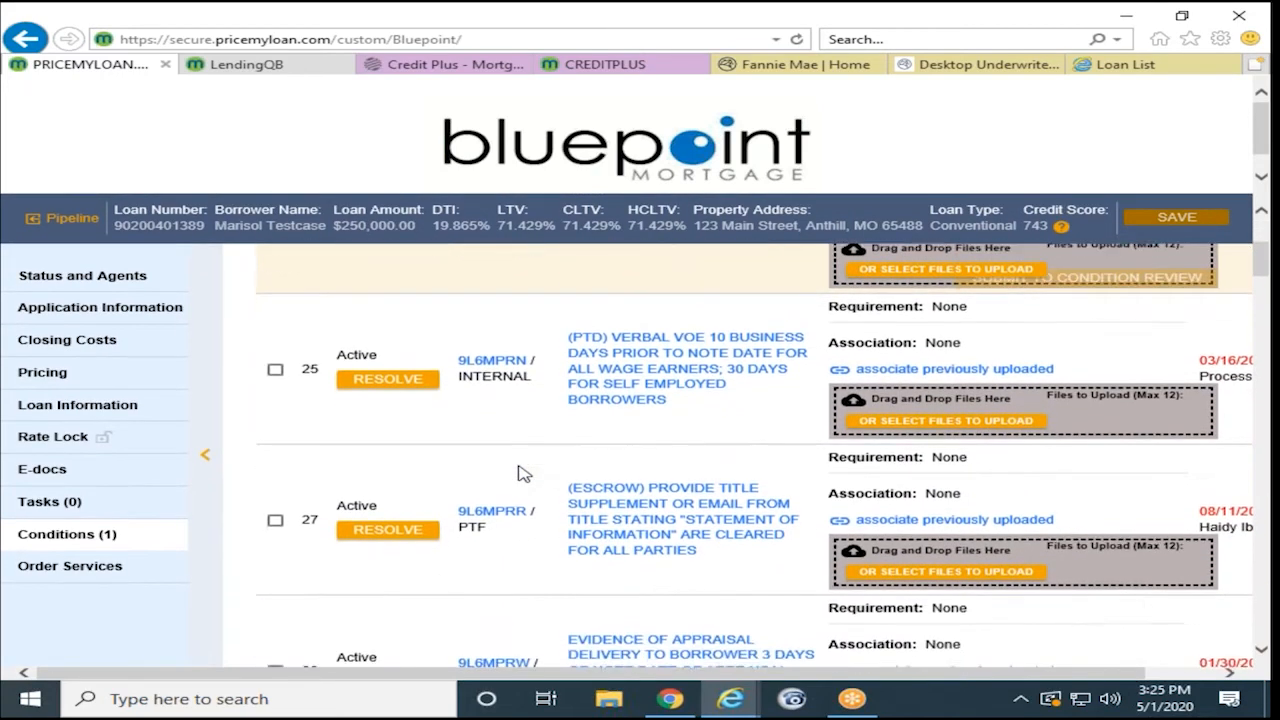
scroll(514, 502, down, 4)
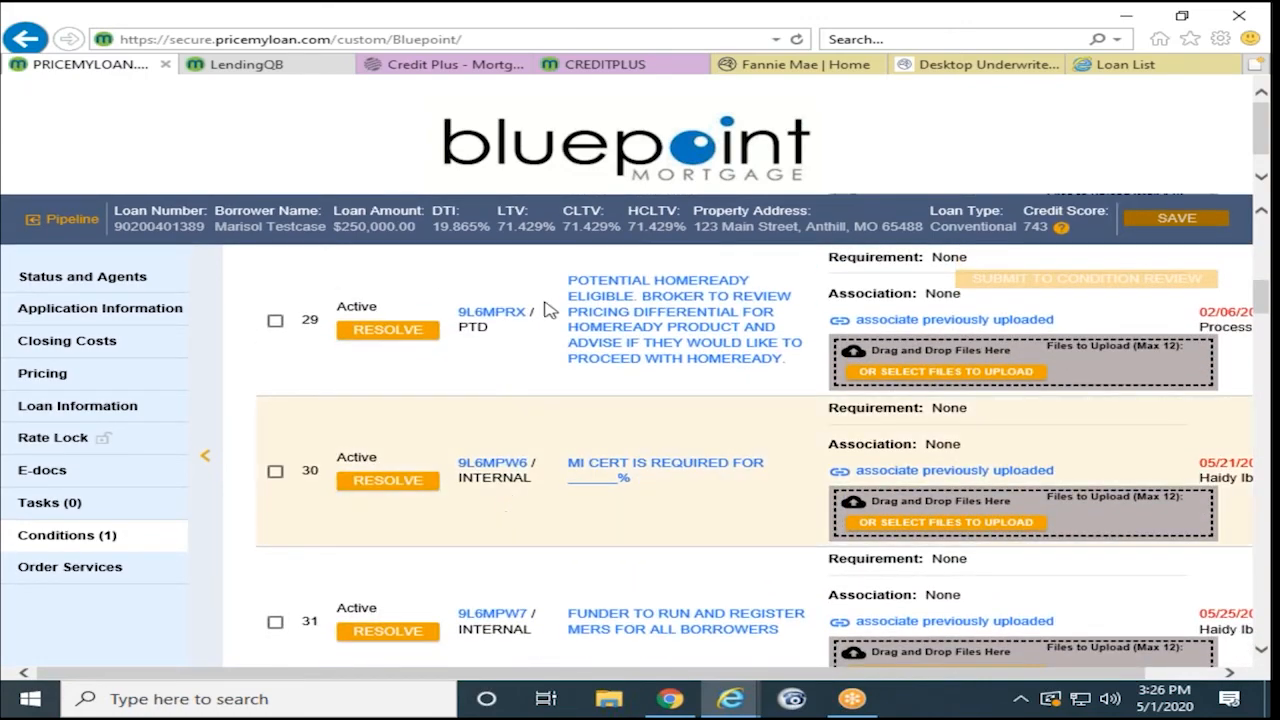
scroll(531, 548, down, 3)
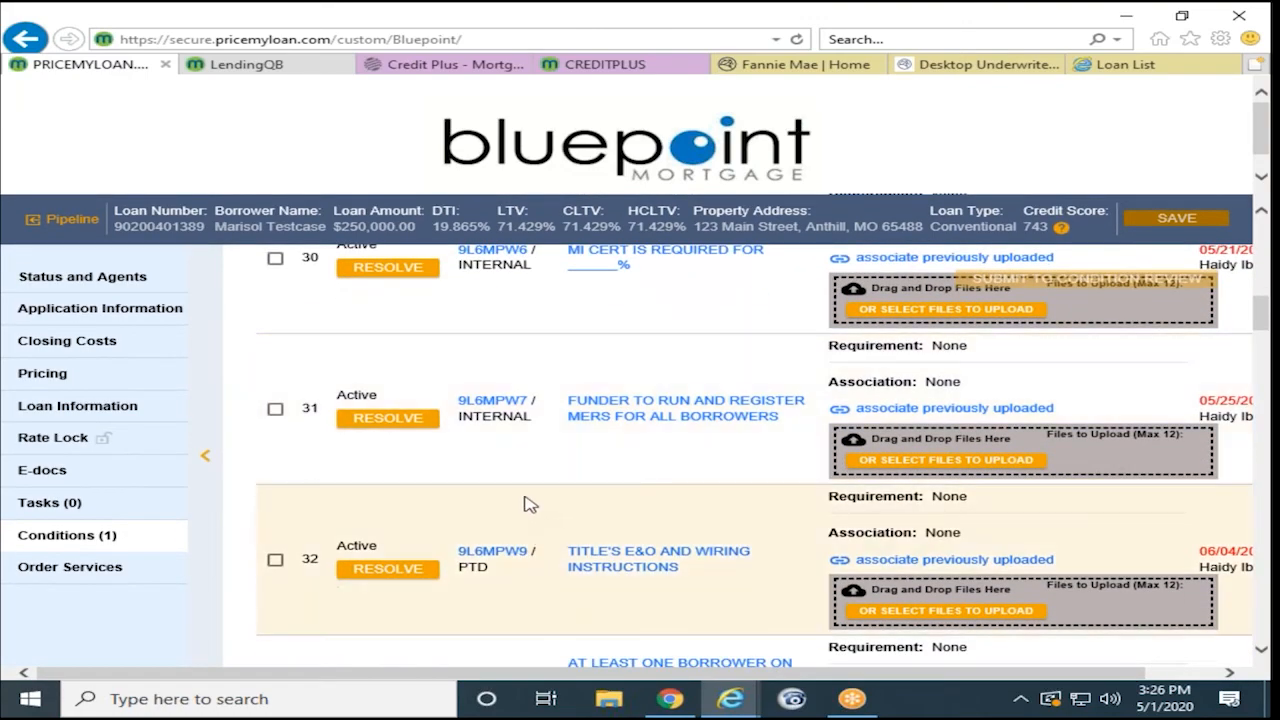
scroll(527, 485, down, 1)
scroll(525, 483, down, 2)
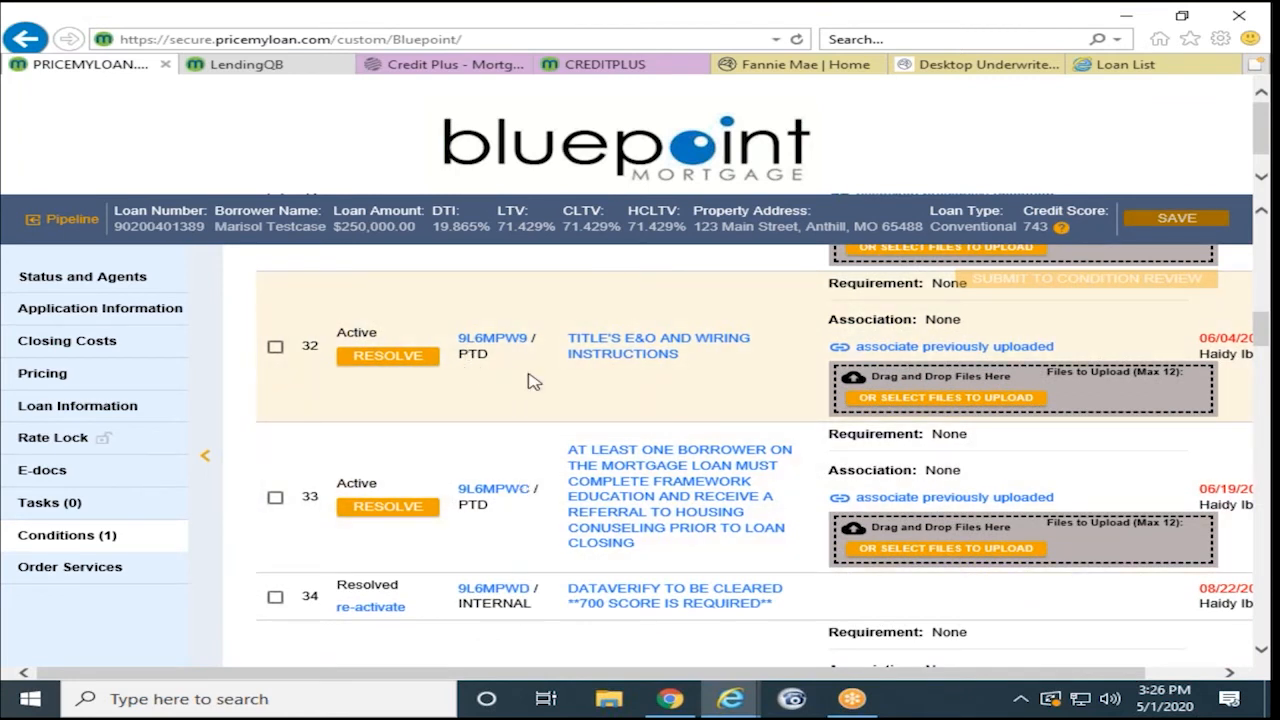
- Upload Desktop > Test Files > Test - Income.pdf to condition 32 as PRELIM TITLE REPORT
click(916, 400)
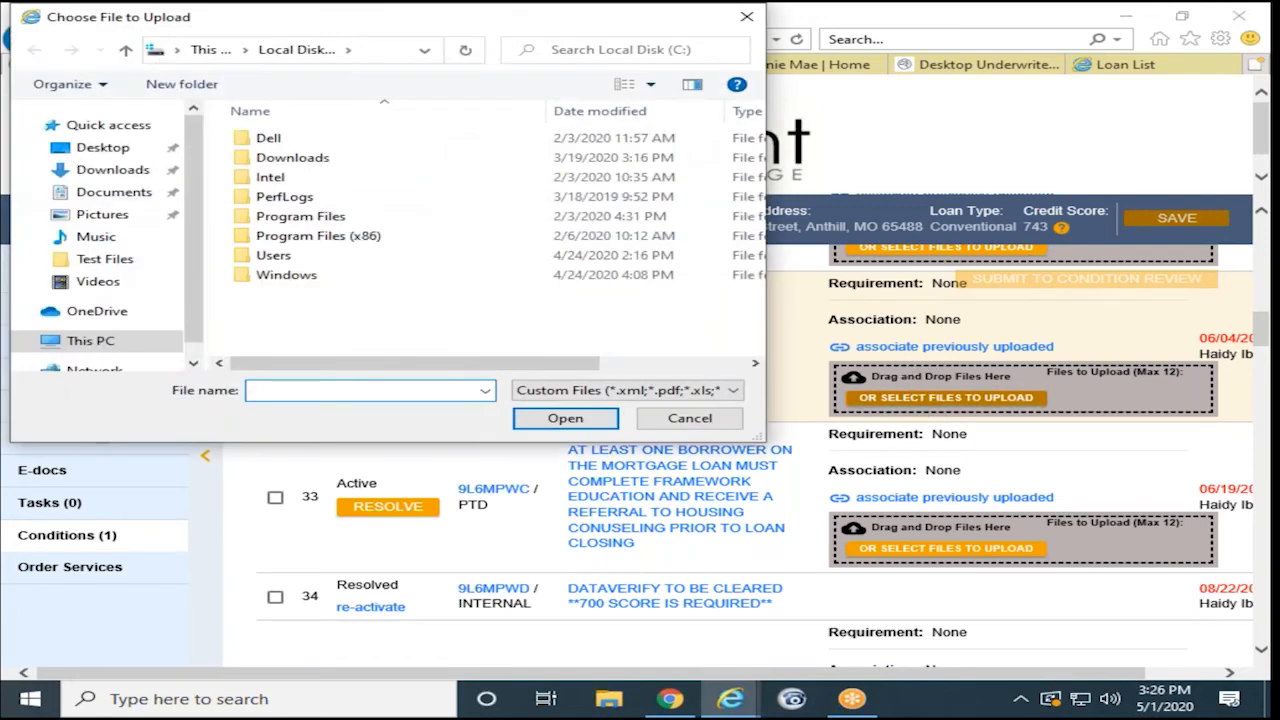
click(103, 147)
double_click(285, 140)
click(290, 158)
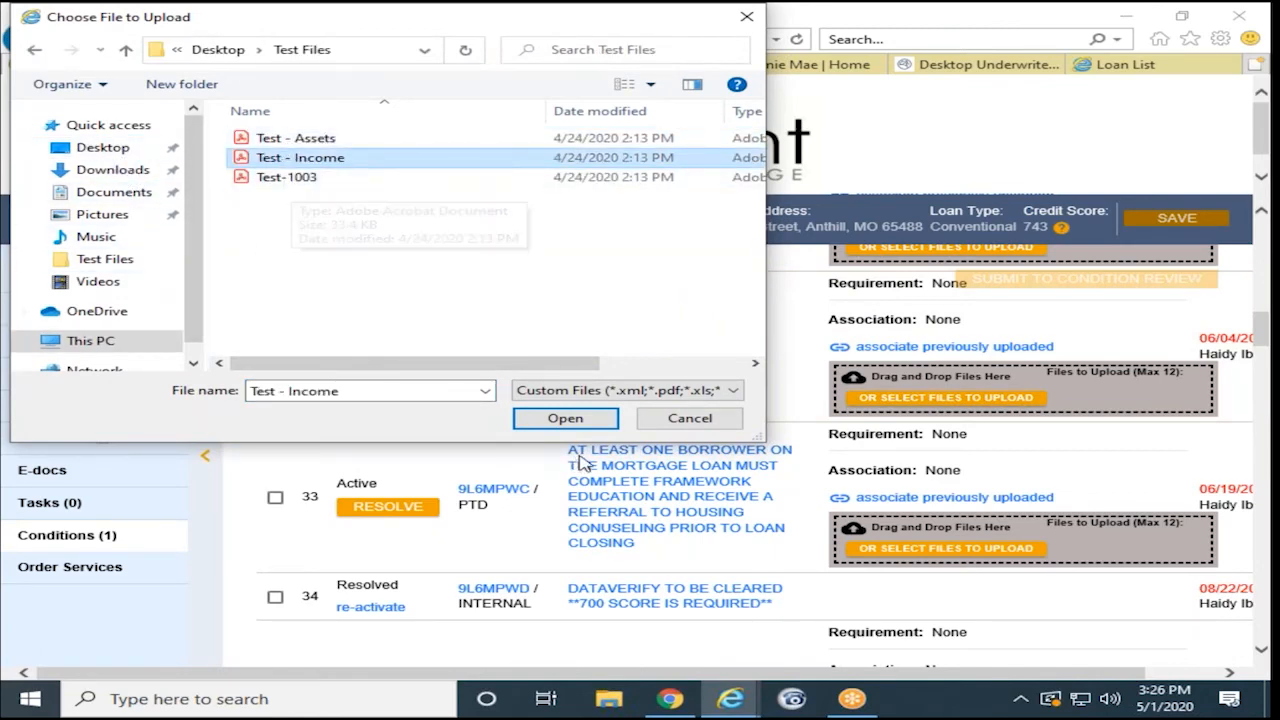
click(586, 420)
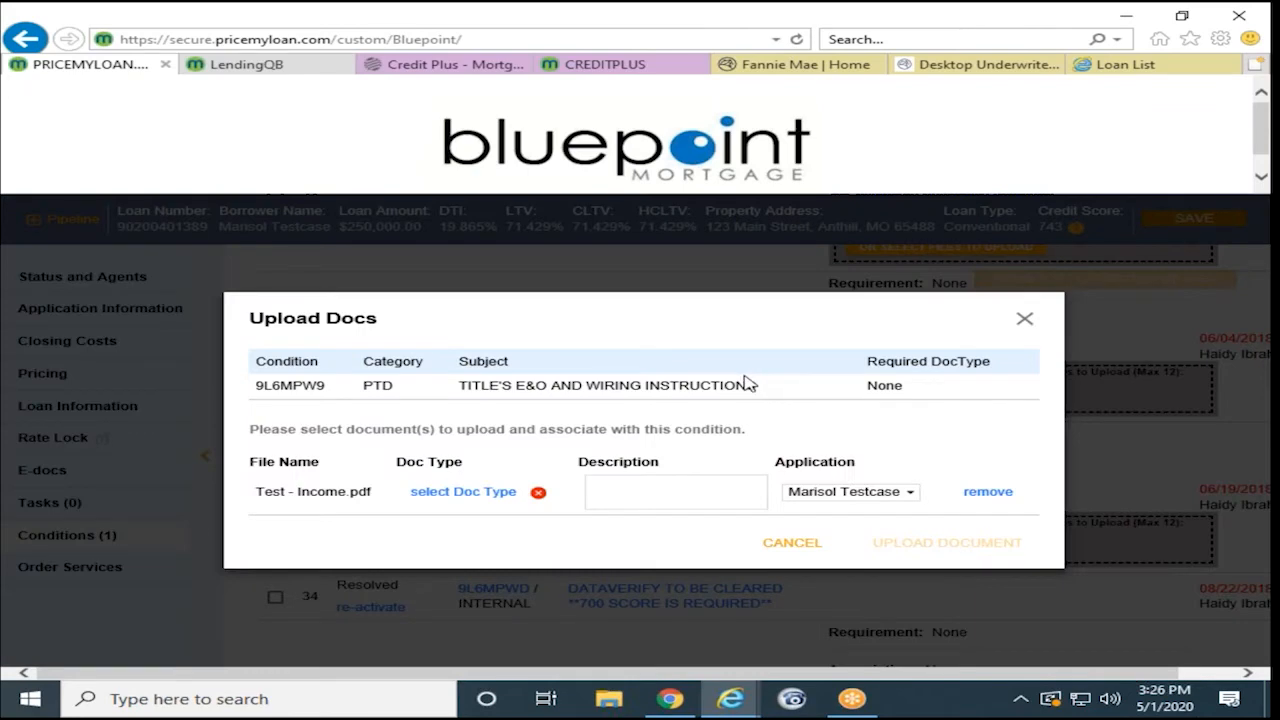
click(500, 492)
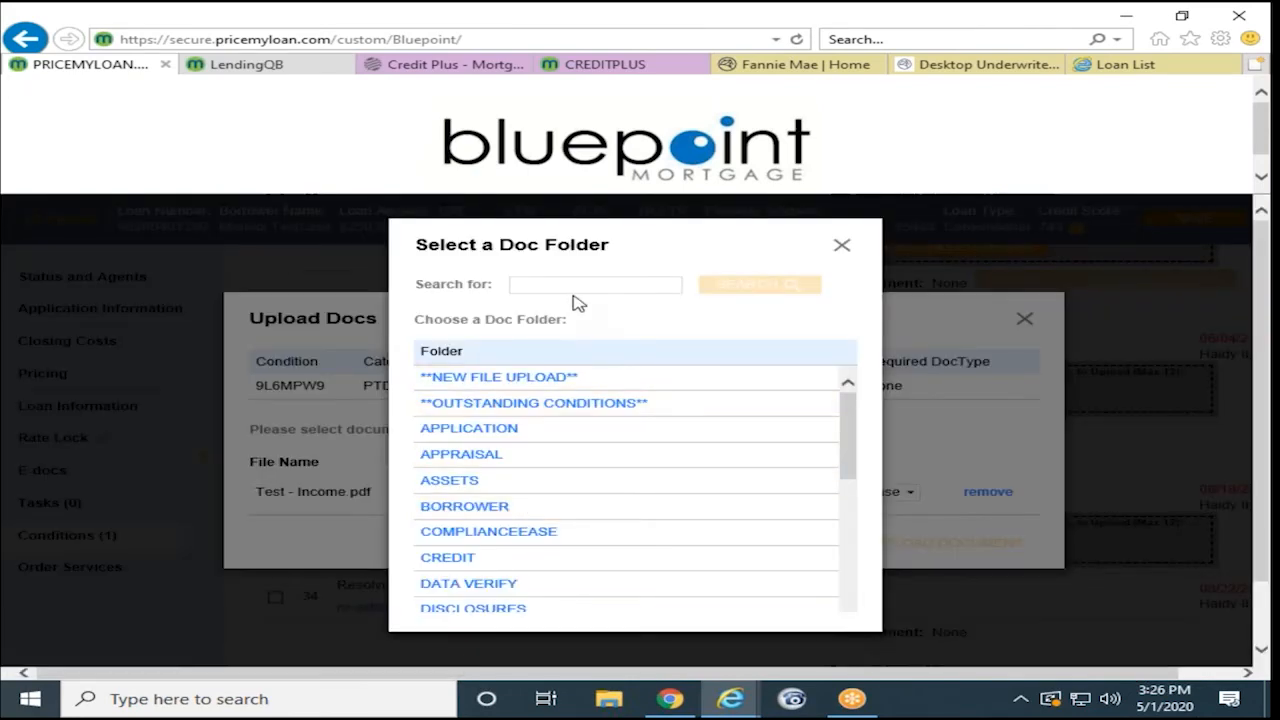
click(557, 284)
text(title)
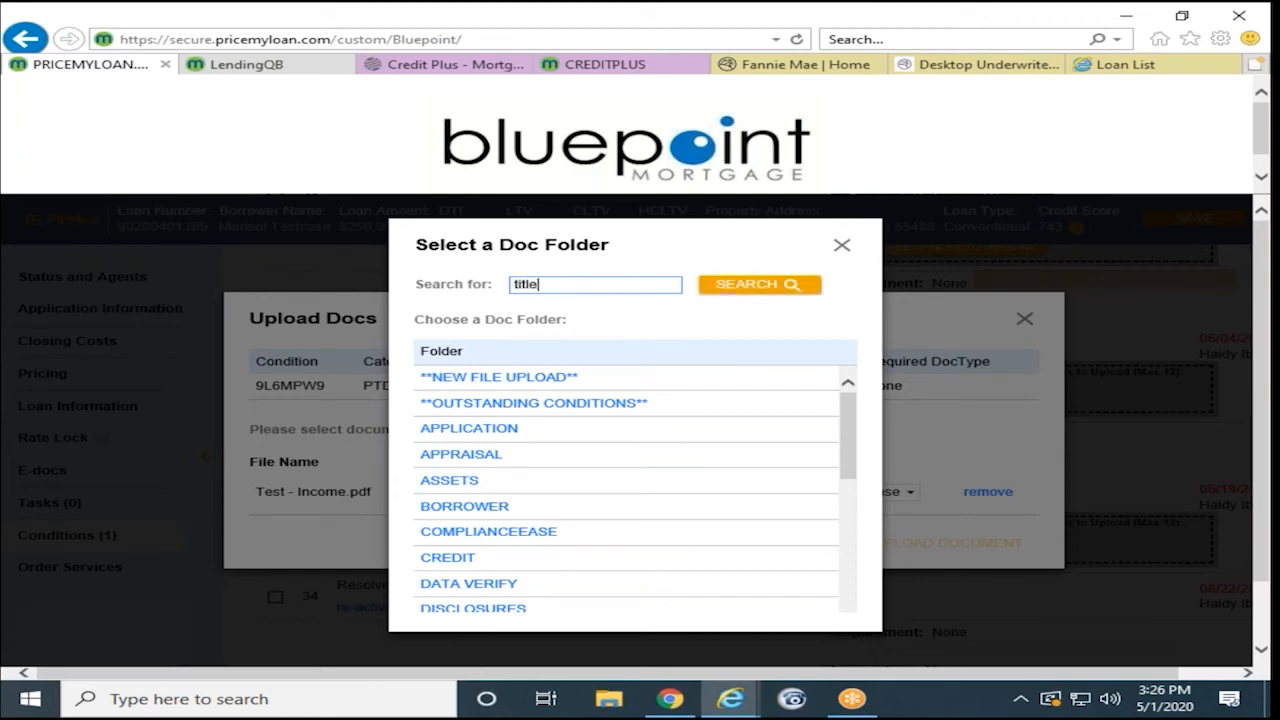
click(735, 289)
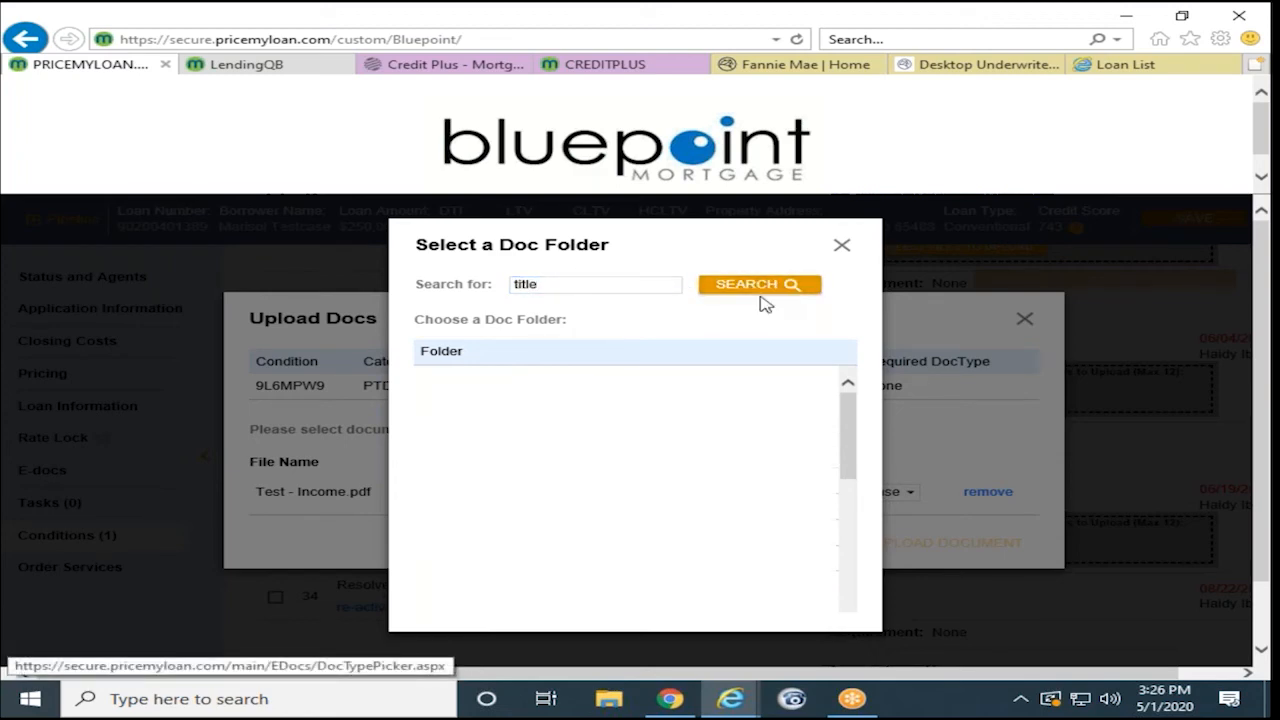
click(500, 366)
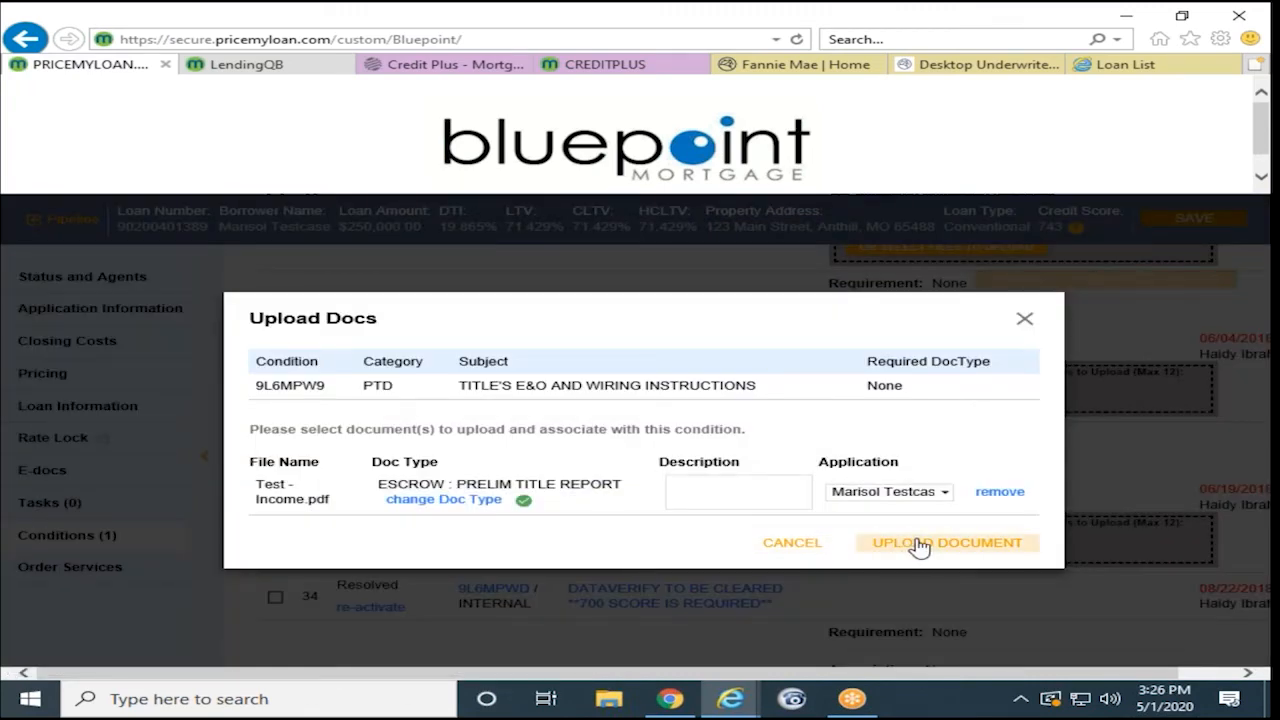
click(886, 541)
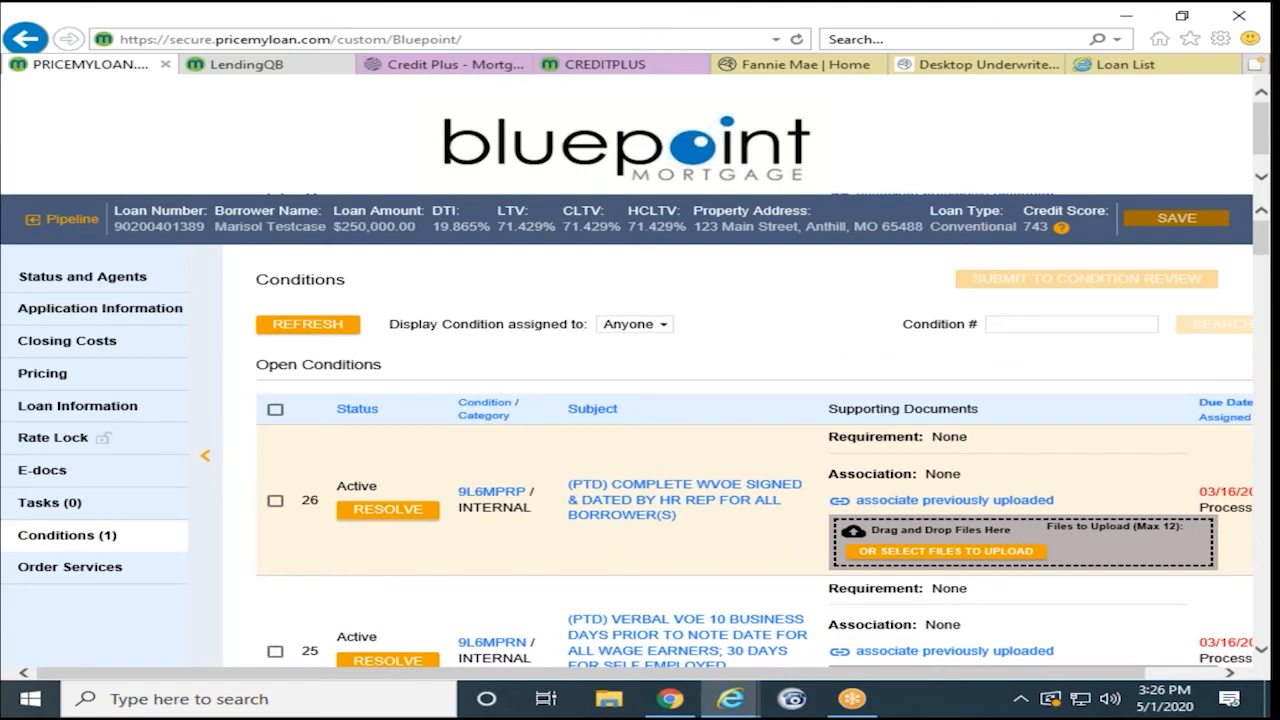
- Scroll the Conditions list to verify condition 32 holds the prelim title report, then return to Pipeline
scroll(731, 505, down, 3)
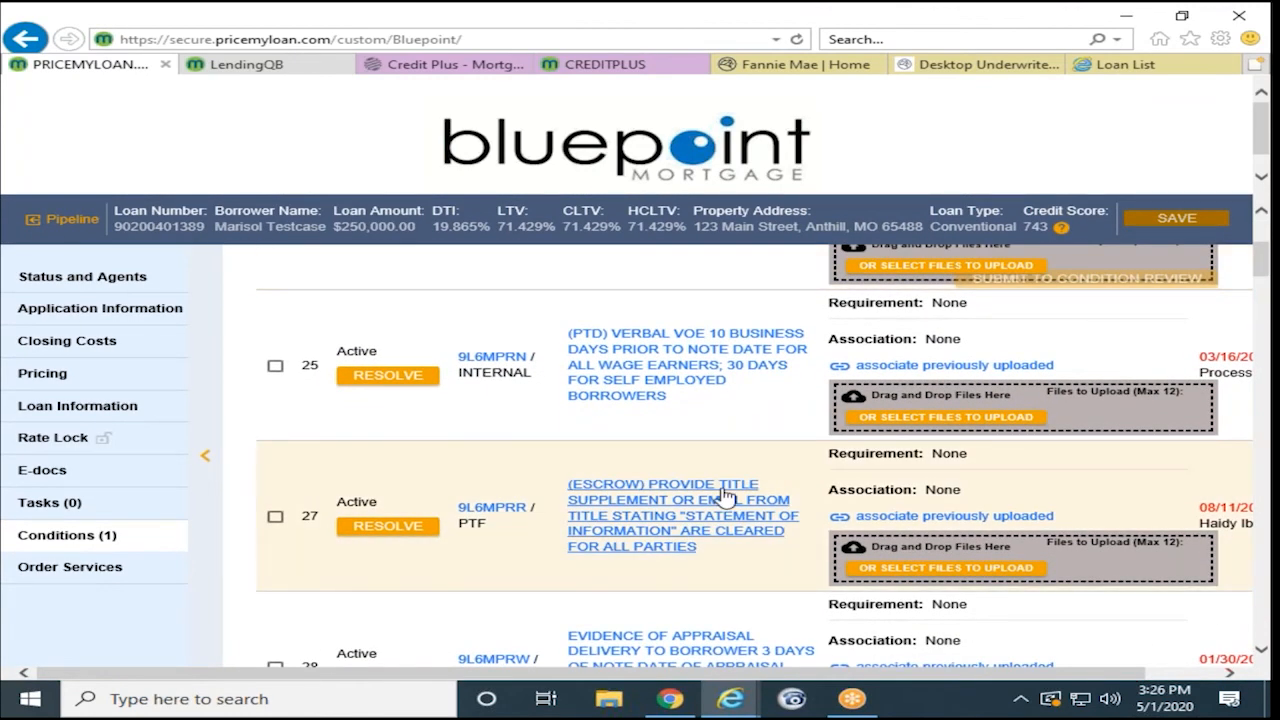
scroll(714, 505, down, 2)
scroll(640, 455, down, 4)
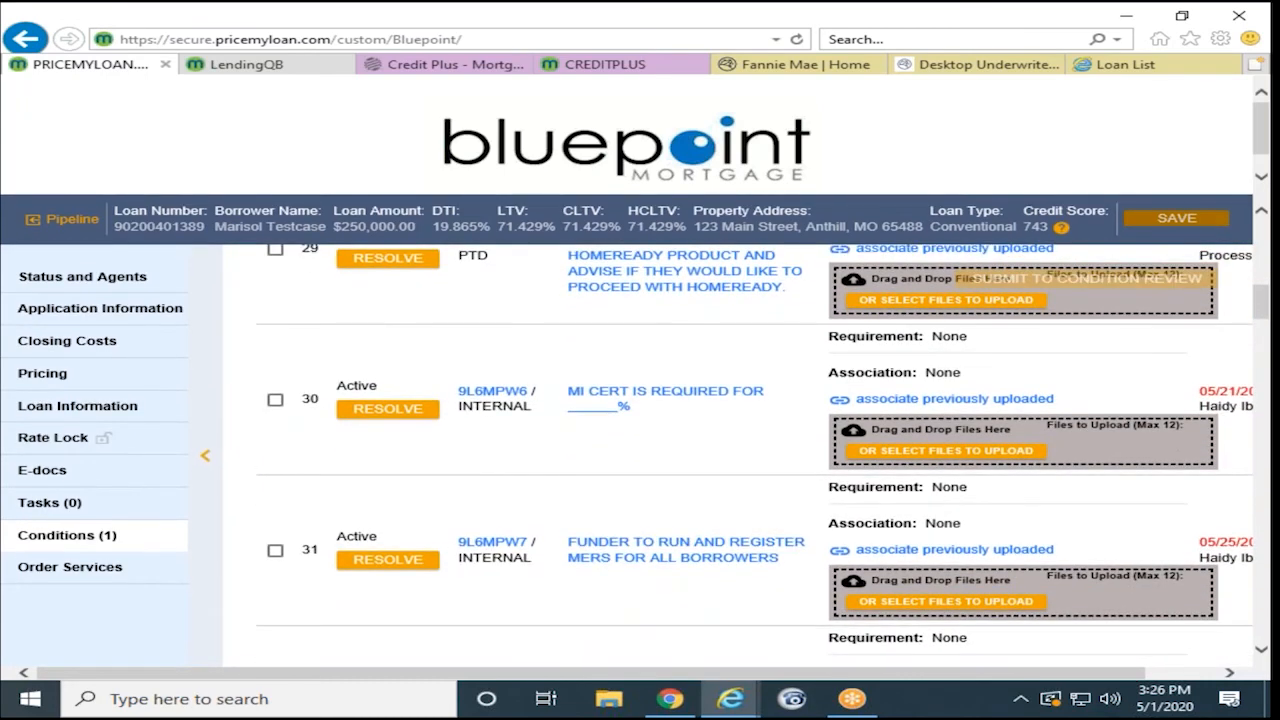
scroll(700, 495, down, 3)
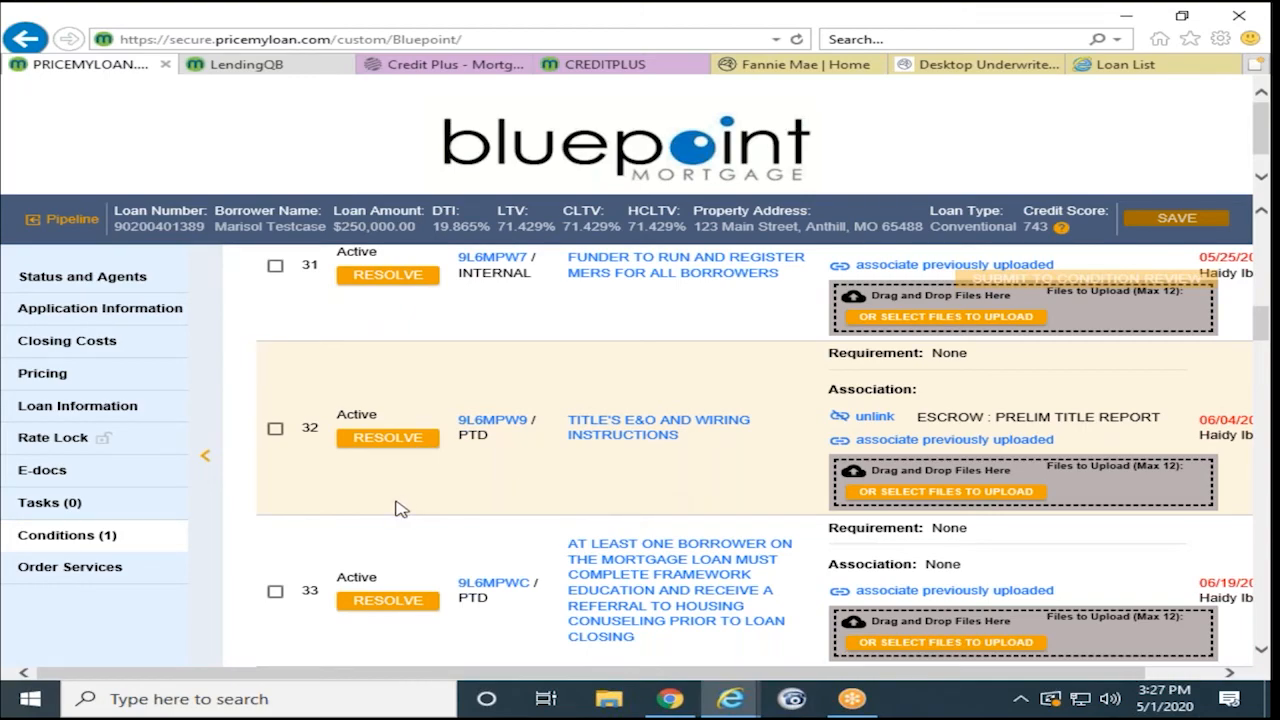
scroll(397, 509, down, 8)
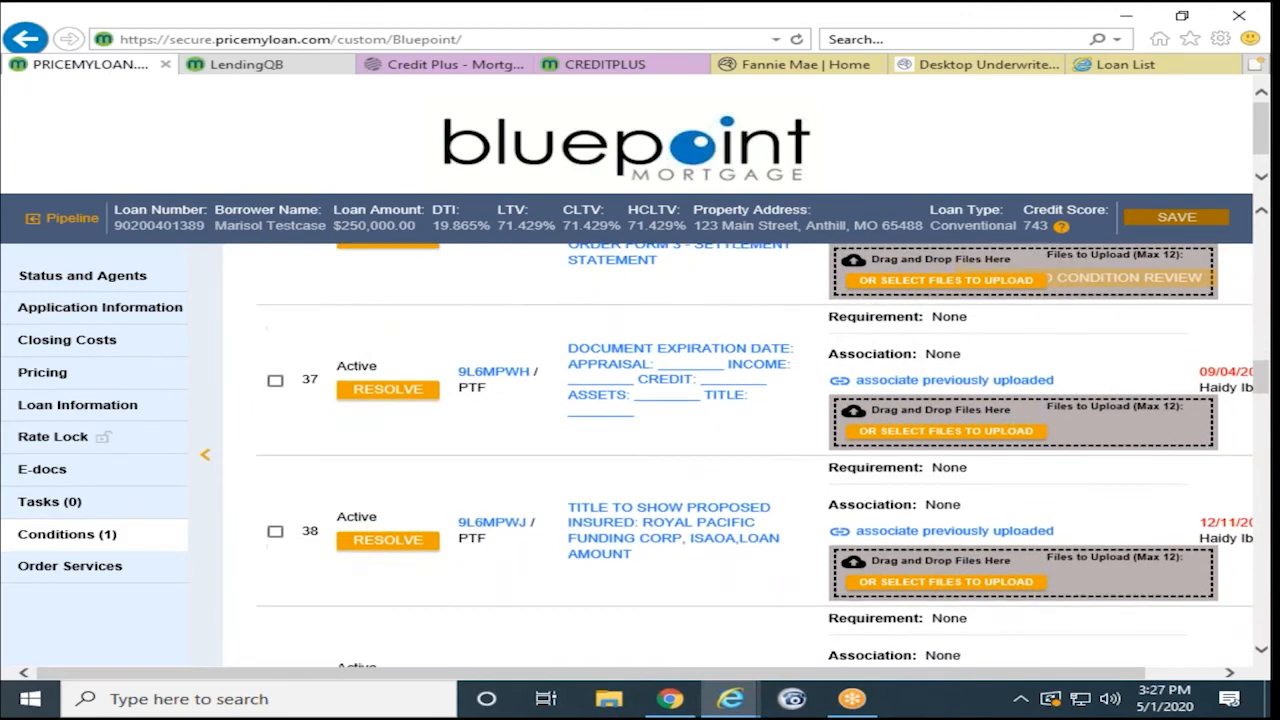
scroll(397, 503, down, 3)
scroll(397, 503, down, 5)
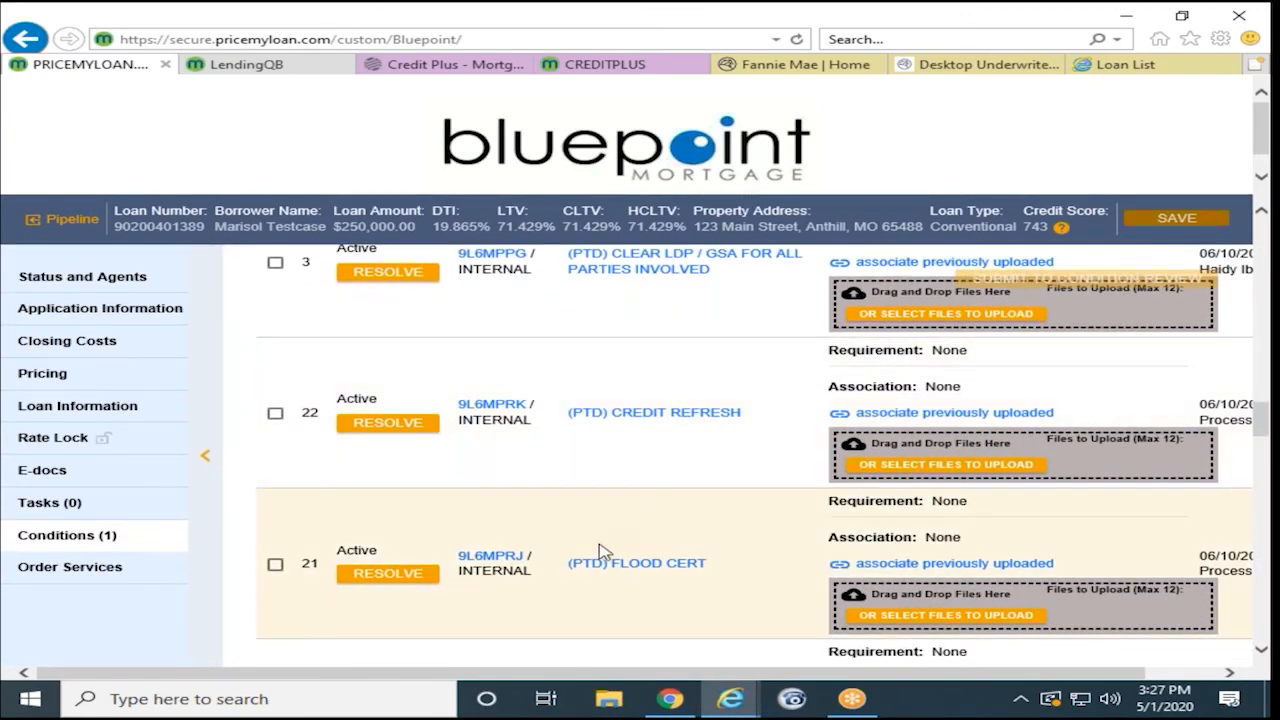
scroll(600, 551, down, 1)
scroll(665, 468, down, 10)
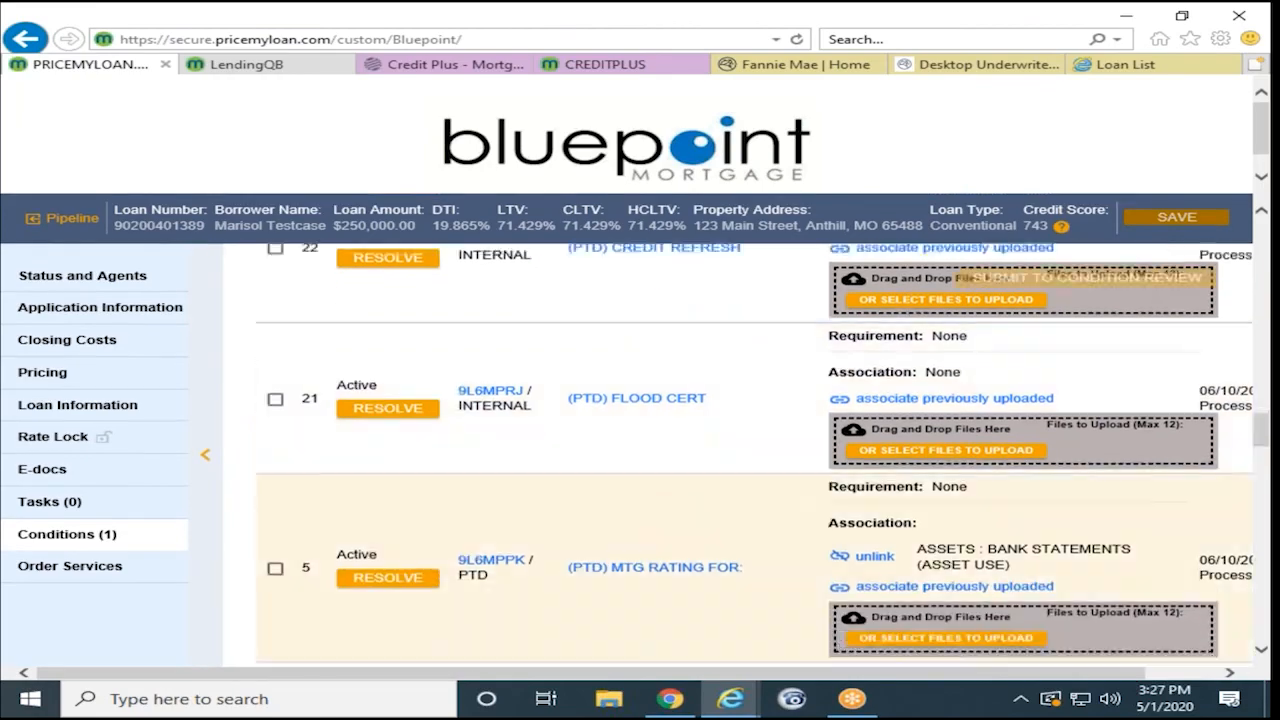
scroll(530, 541, up, 20)
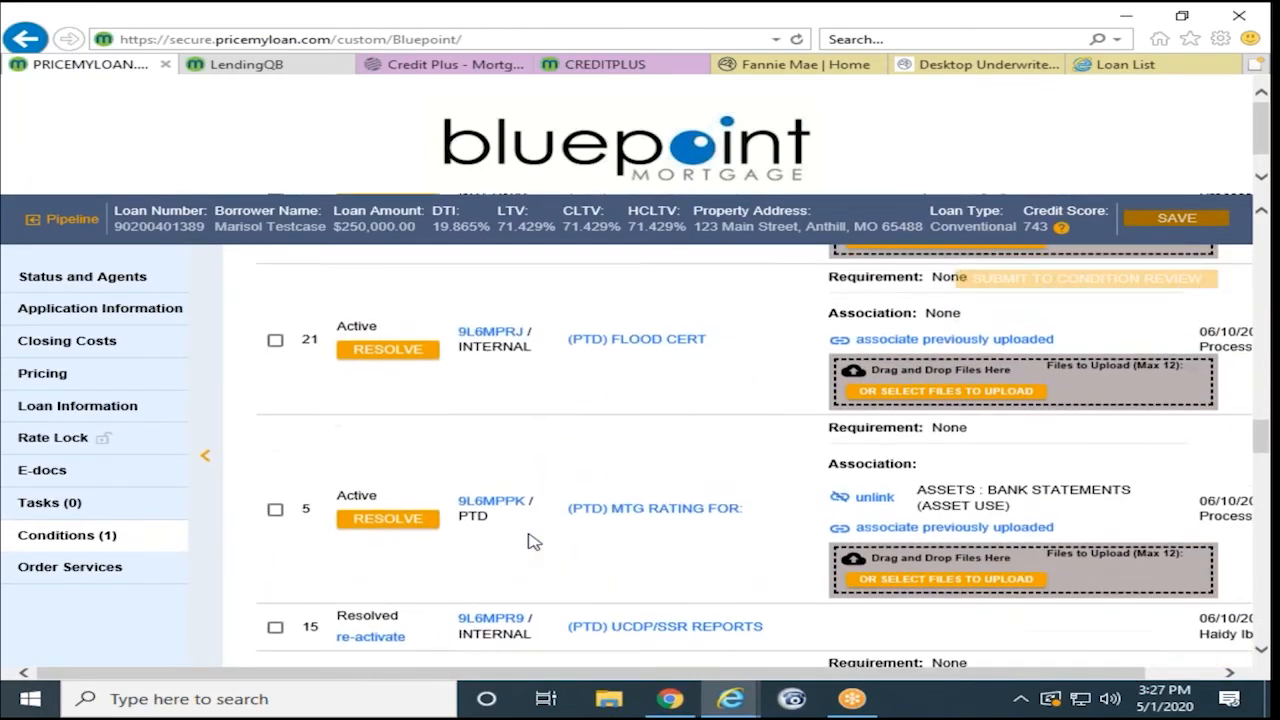
scroll(517, 524, up, 8)
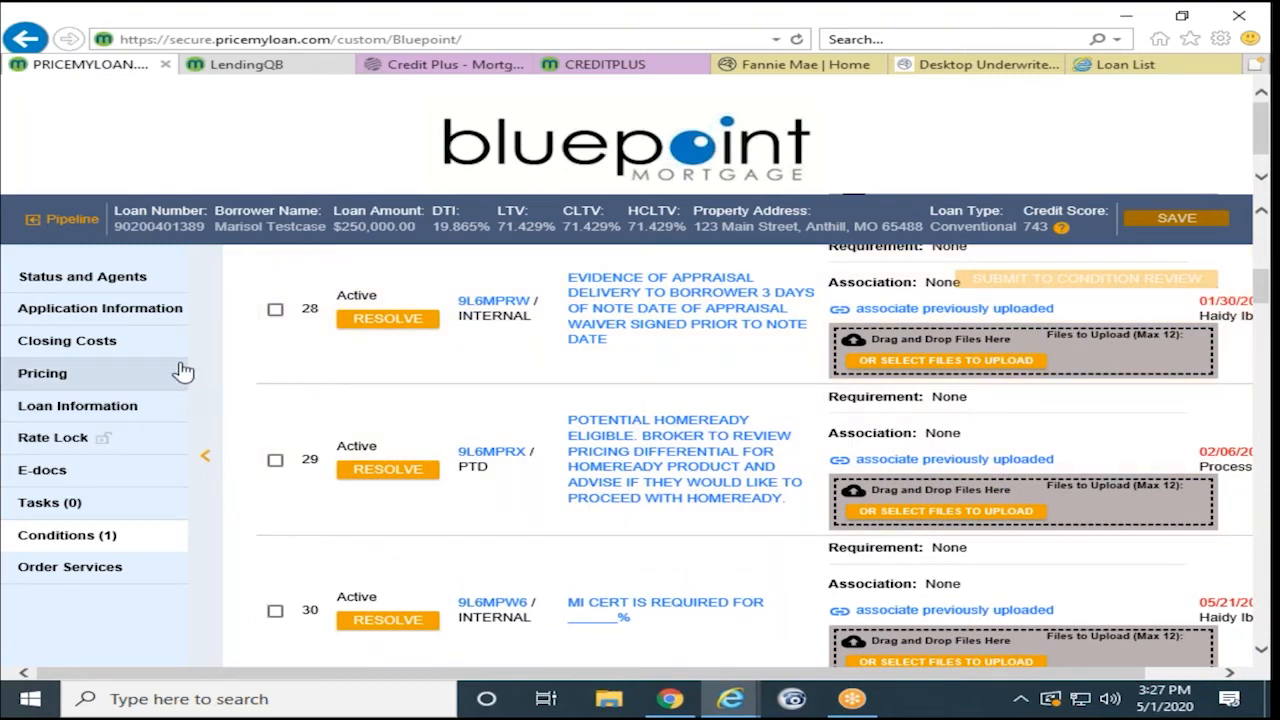
click(68, 224)
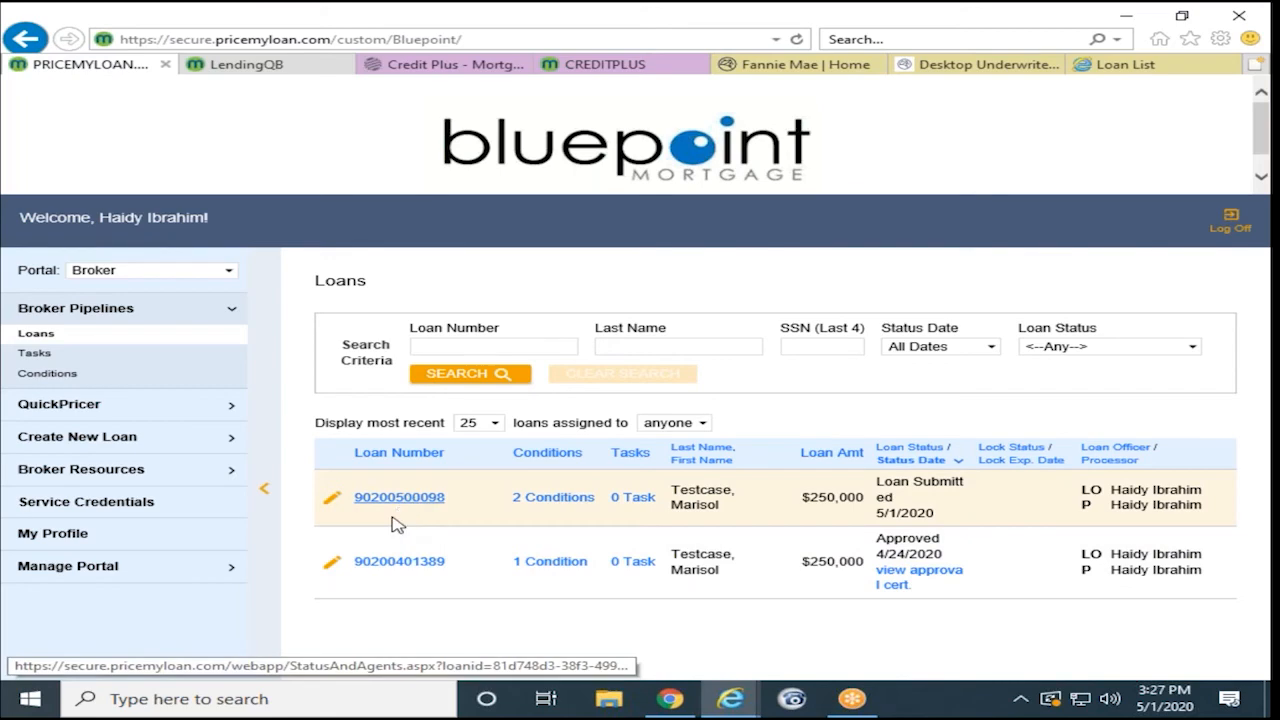
- Open the Loan Submitted loan, review its Order Services (4506-T, Appraisals), then go to E-docs upload
click(393, 516)
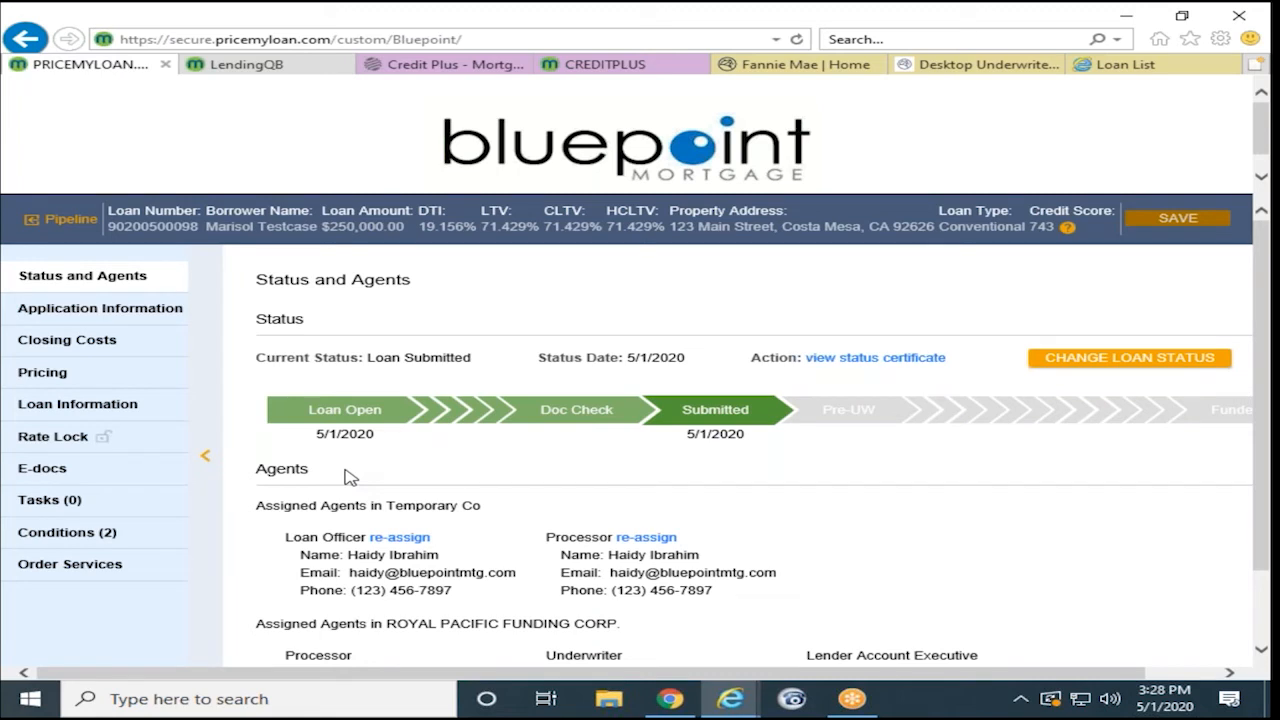
click(75, 566)
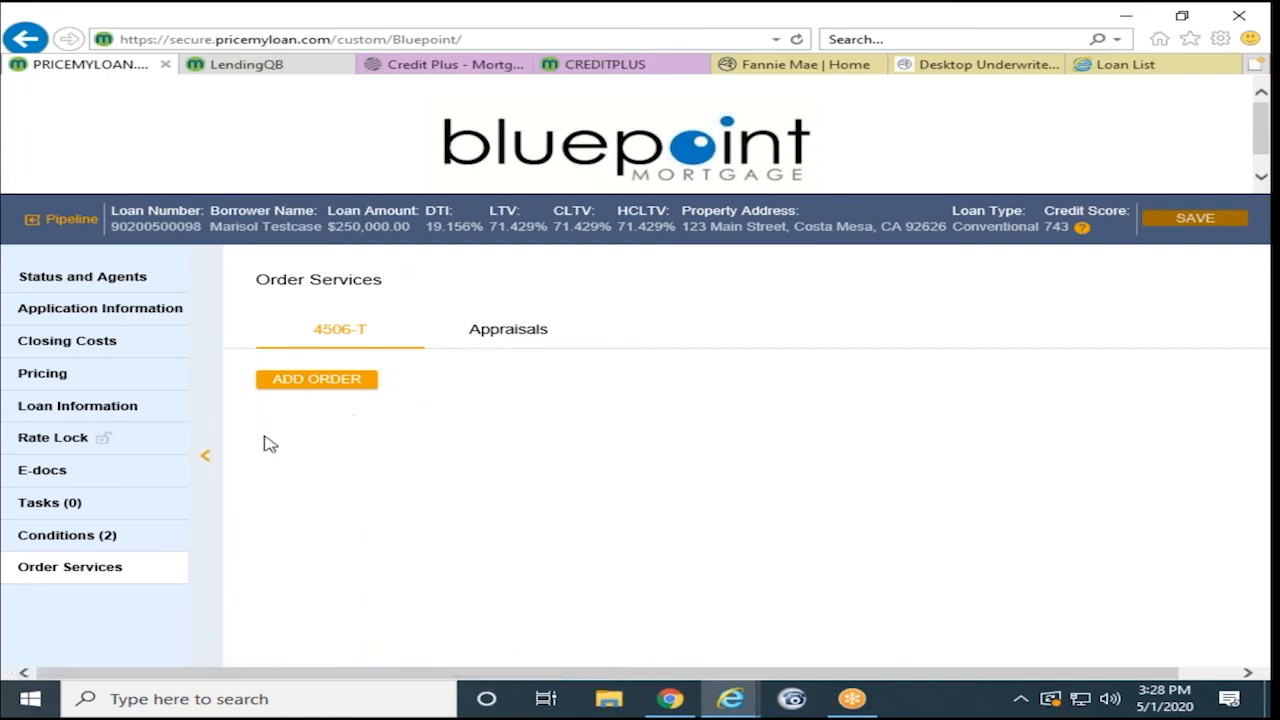
click(48, 482)
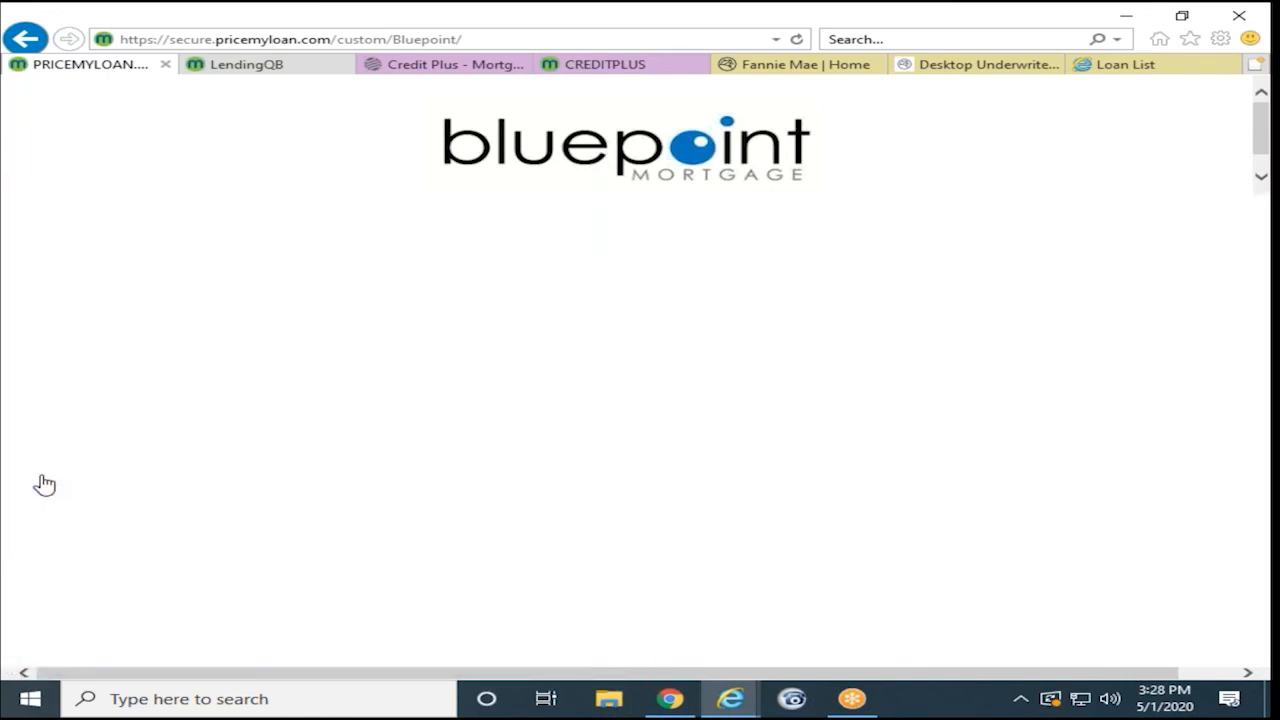
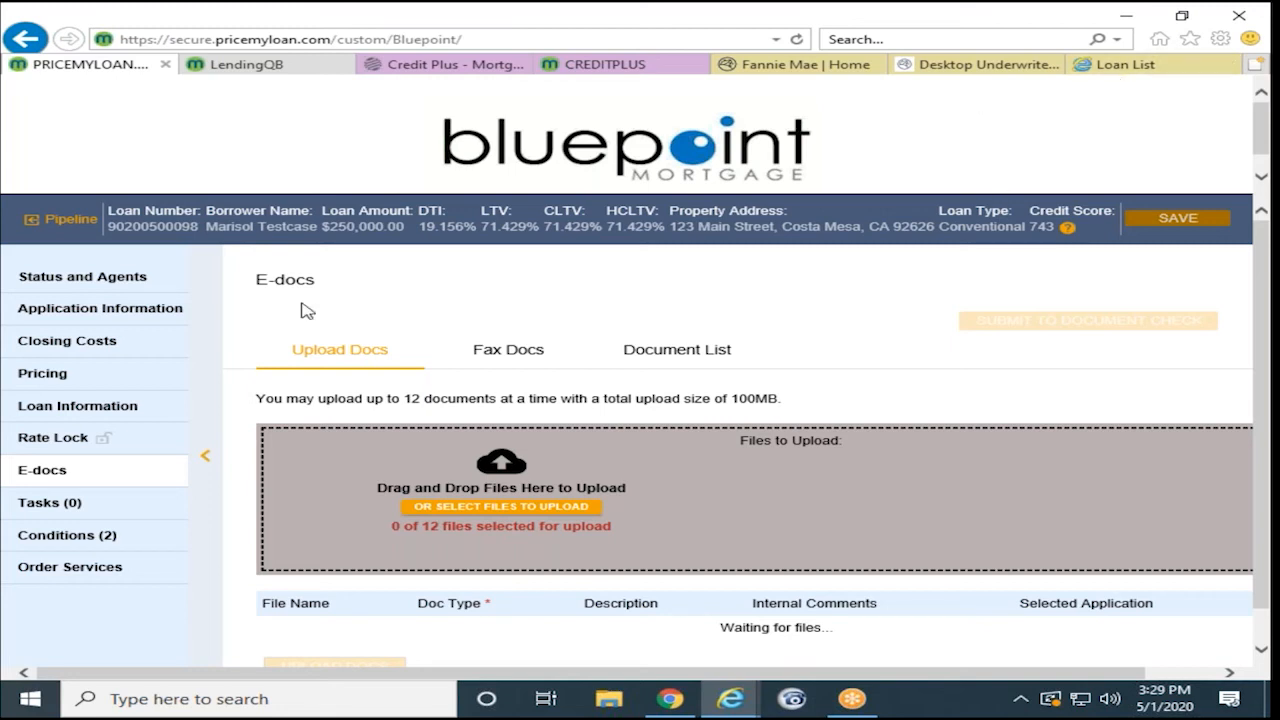
- Open the loan's Tasks page to confirm both tasks are Resolved with none open
click(33, 508)
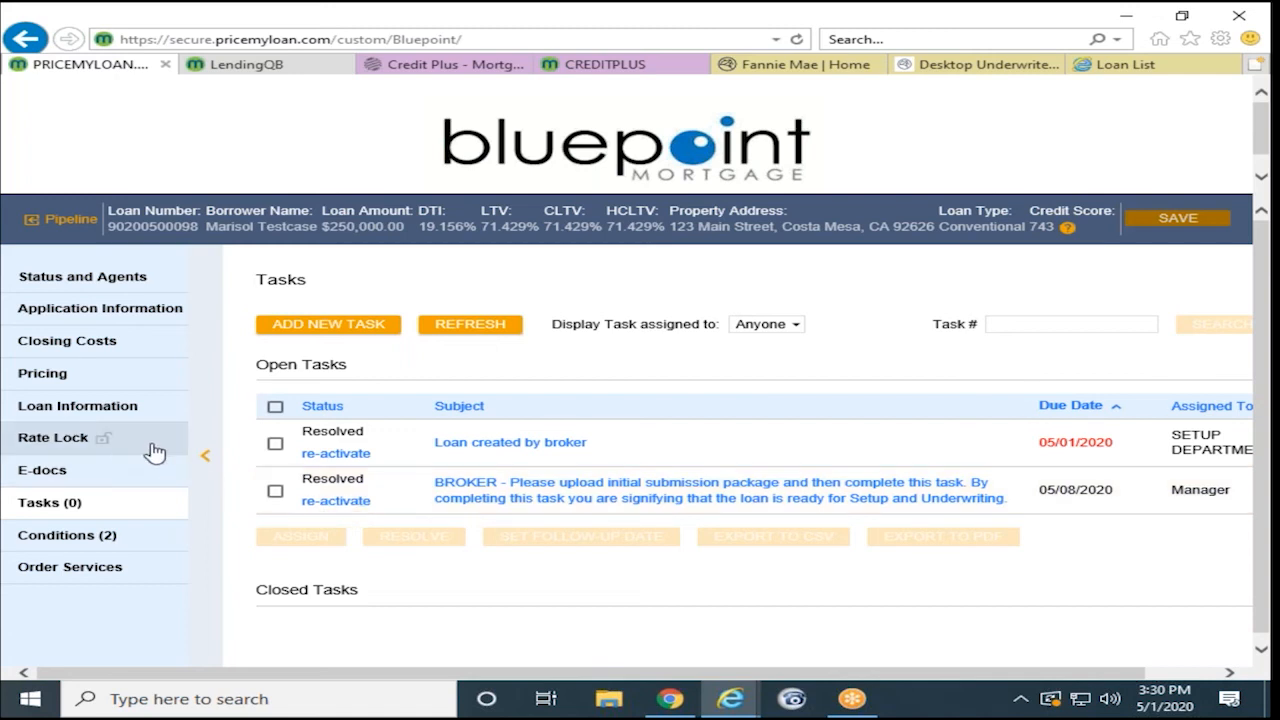
- Return to Pipeline, view the Create Purchase Loan form, then open Broker Pipelines > Loans
click(64, 218)
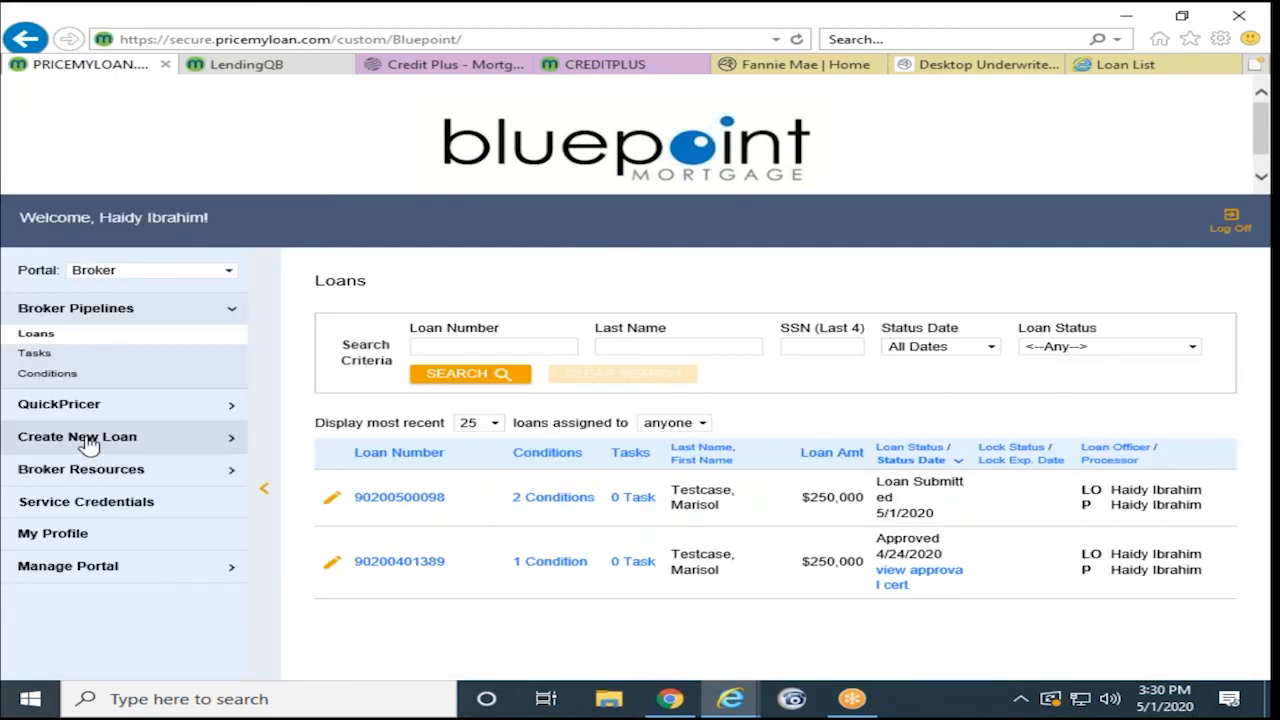
click(86, 440)
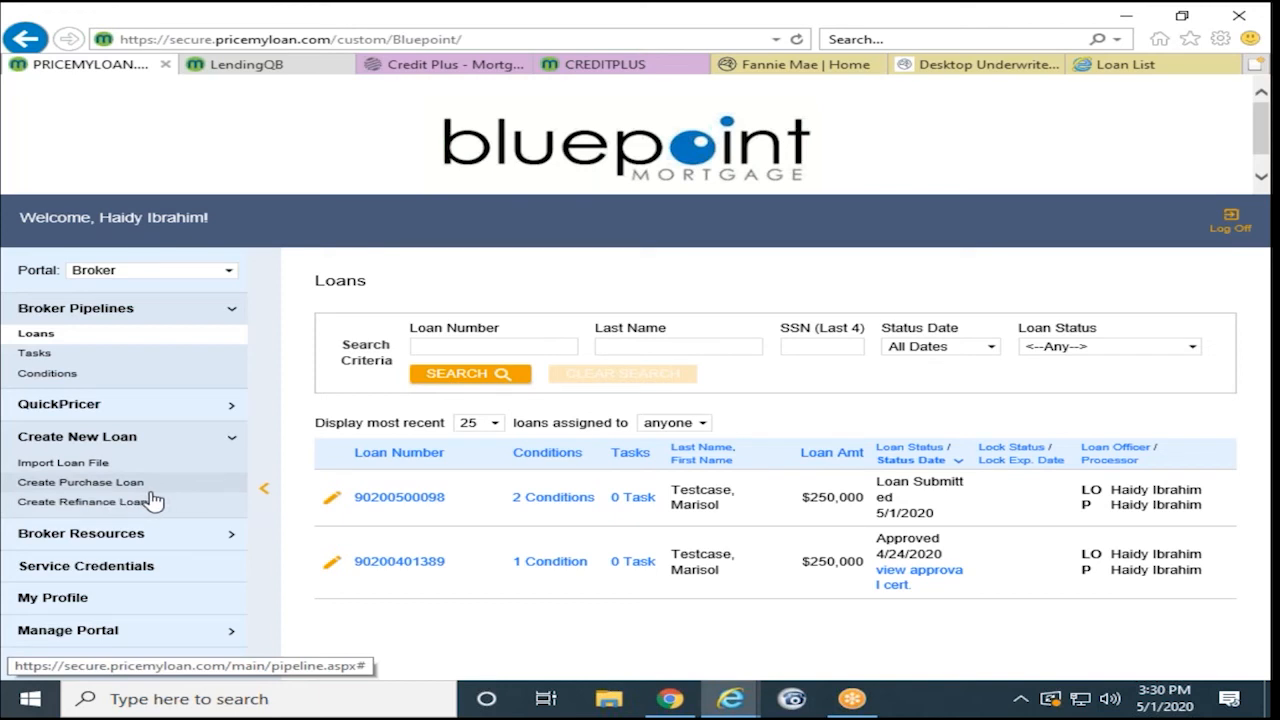
click(77, 483)
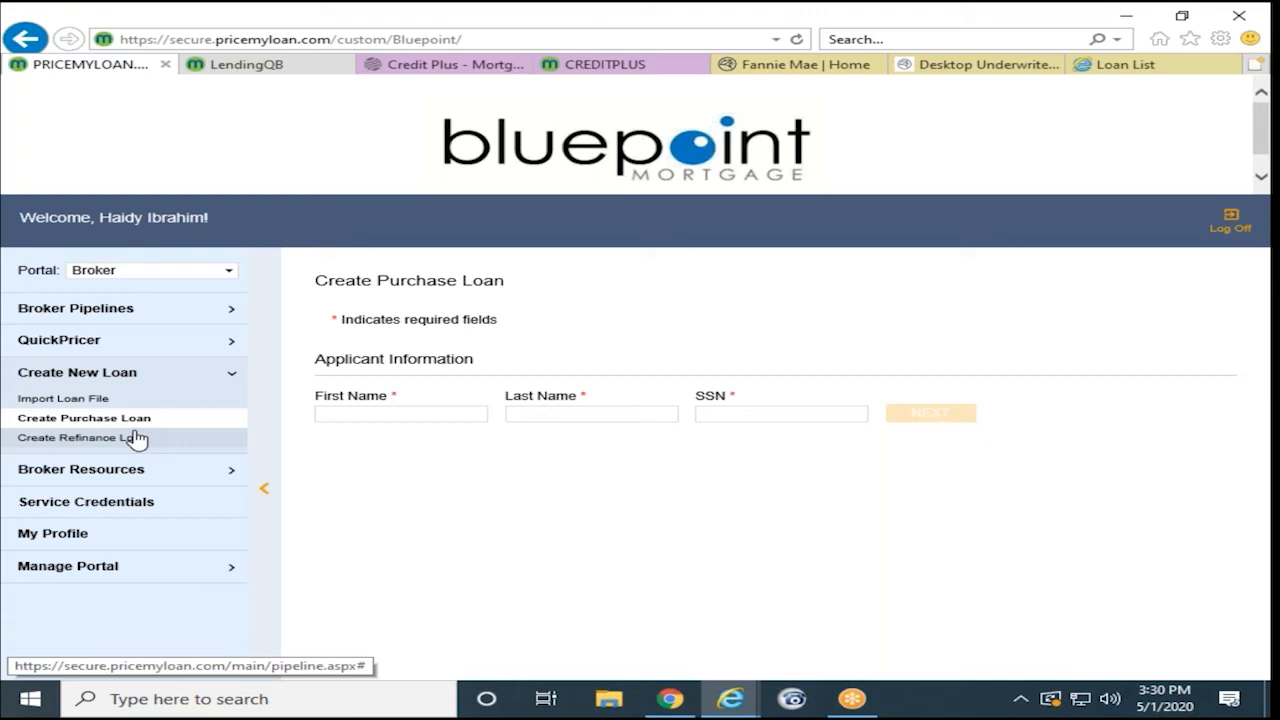
click(95, 318)
click(30, 336)
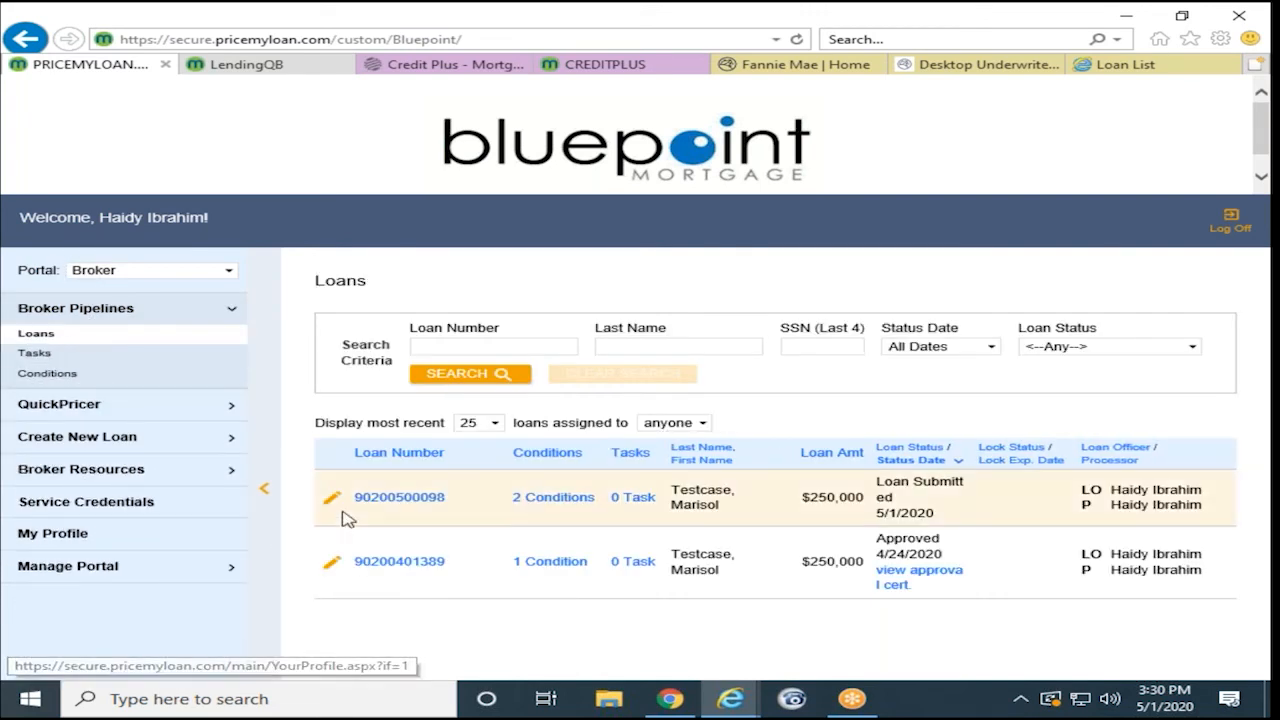
- Open the submitted $250,000 loan and show its Pricing page with 30 Year Fixed Conventional filters
click(375, 498)
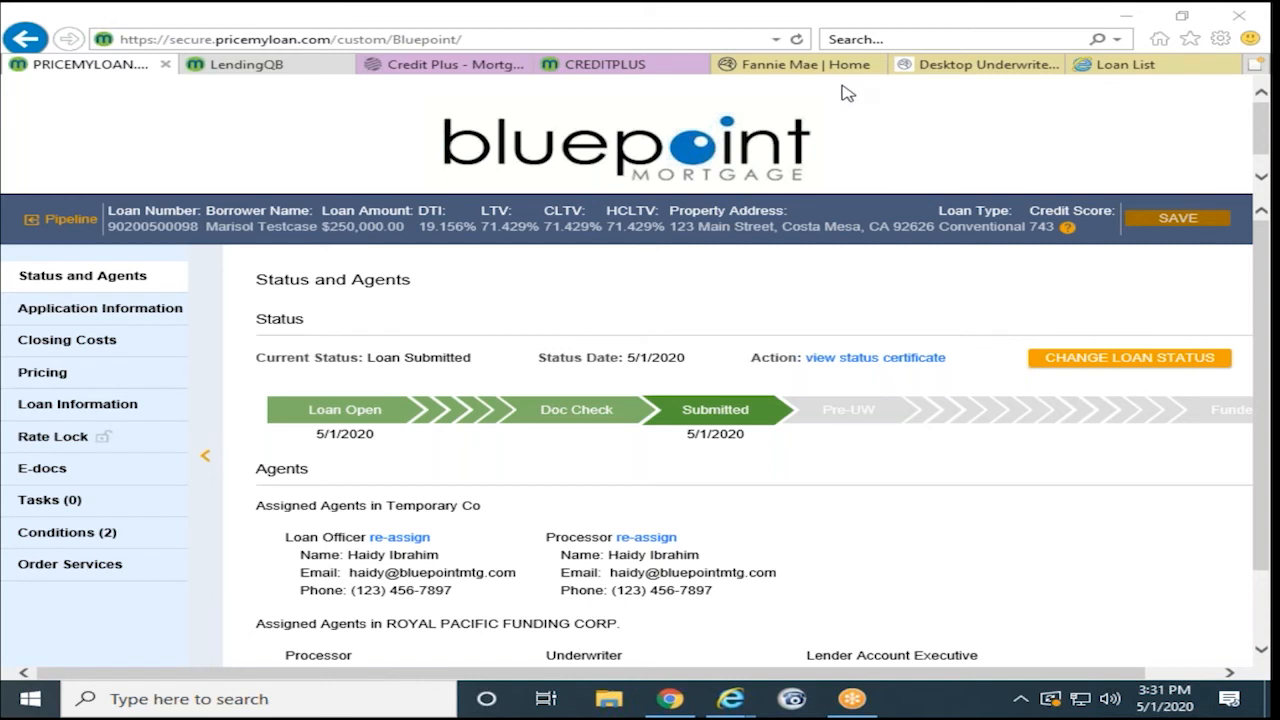
click(110, 436)
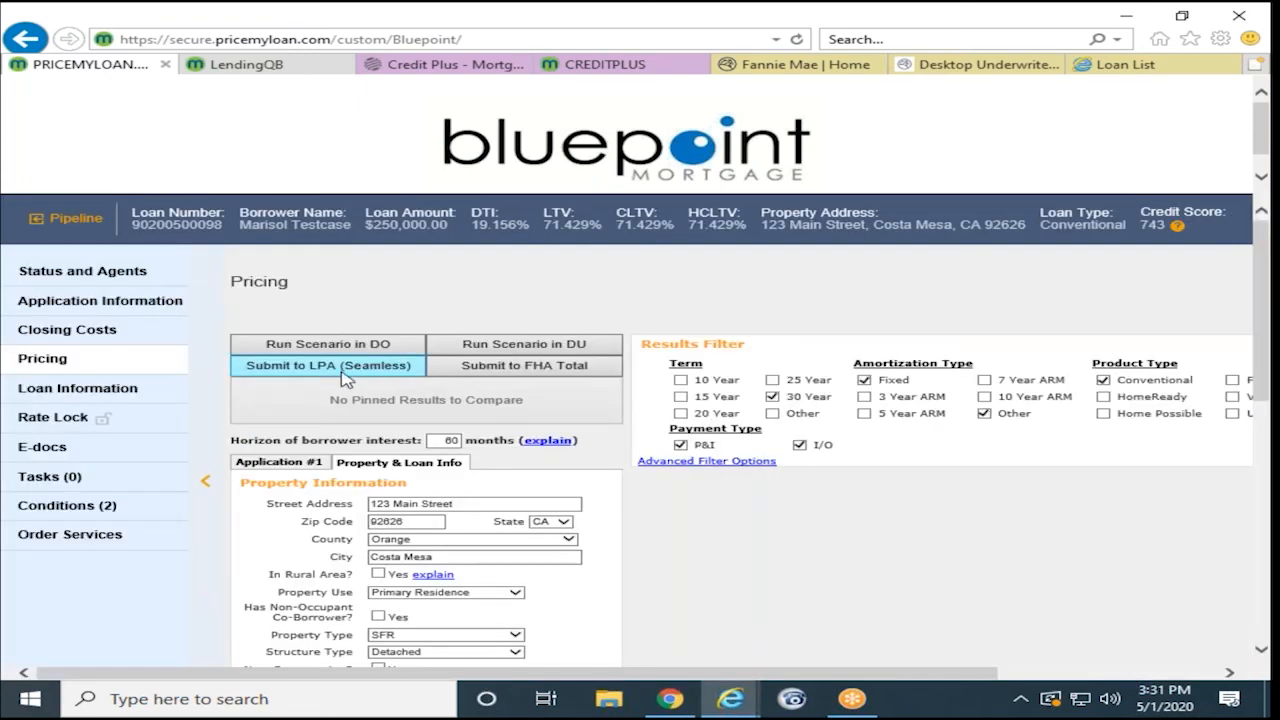
- Submit to LPA (Seamless) and review the data audit showing no errors
click(344, 368)
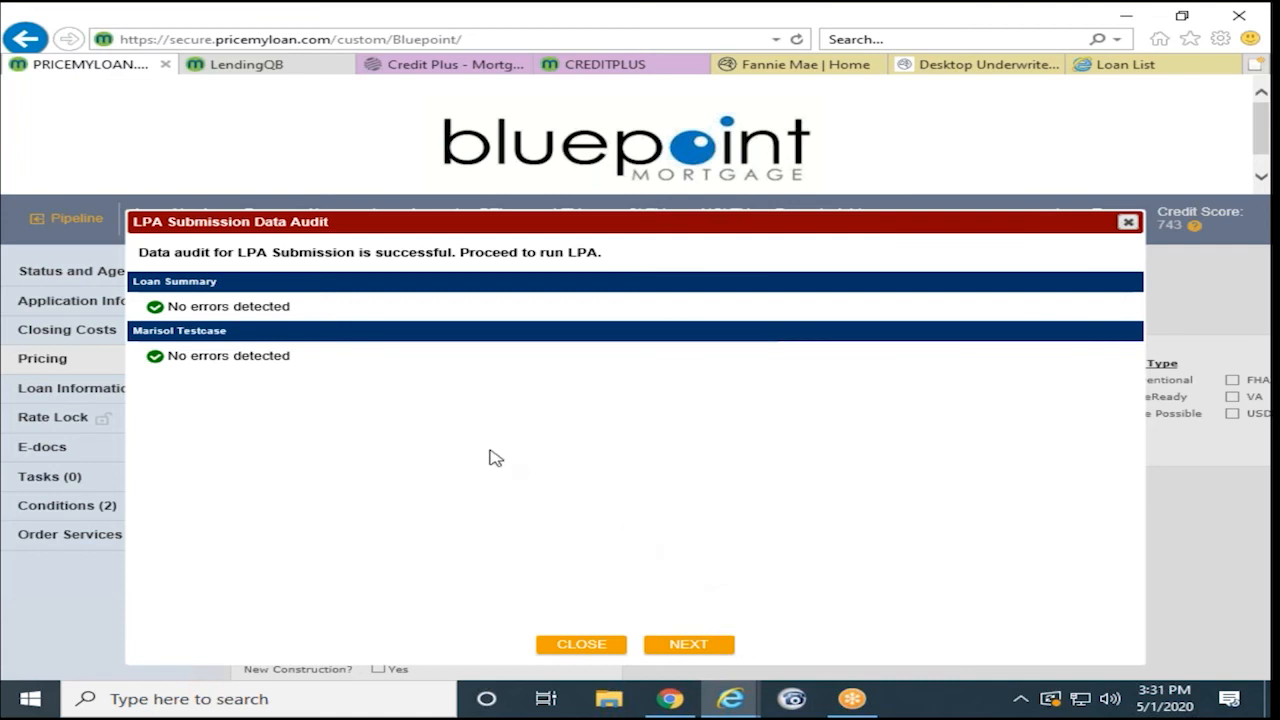
- Close the LPA audit results and confirm the 1003 Mortgage Applied for stays Conventional
click(1126, 225)
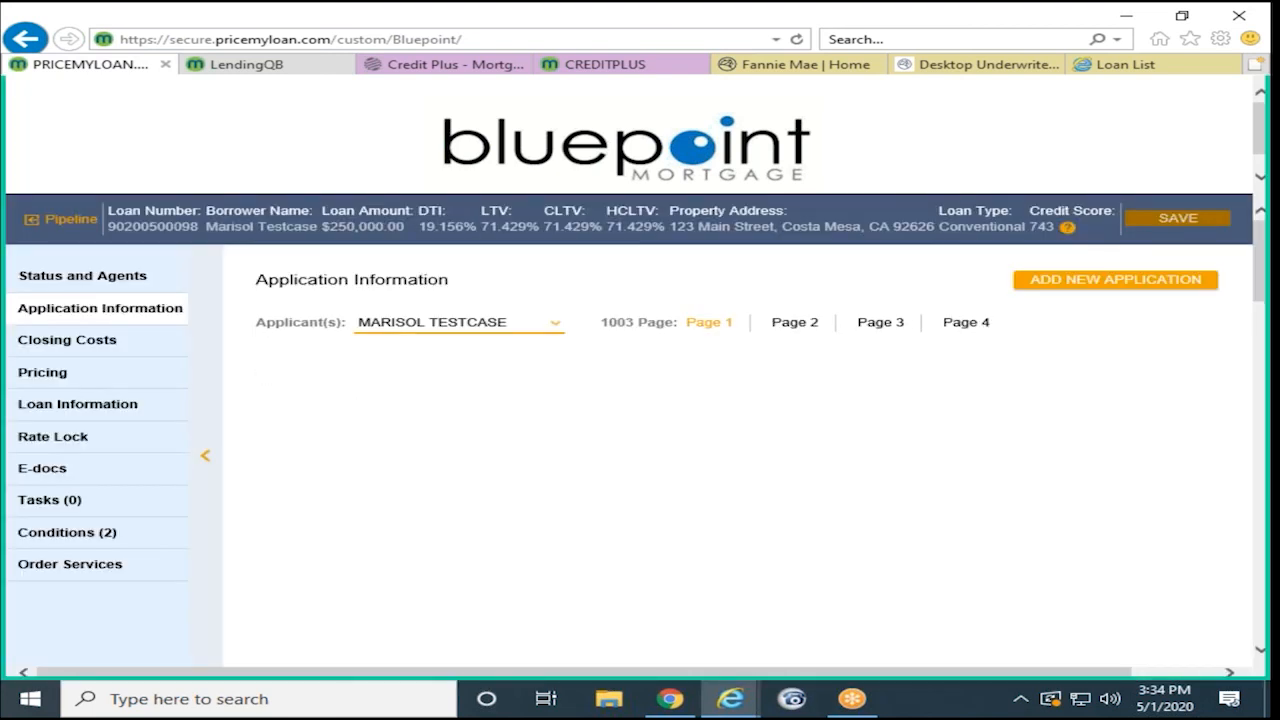
click(413, 465)
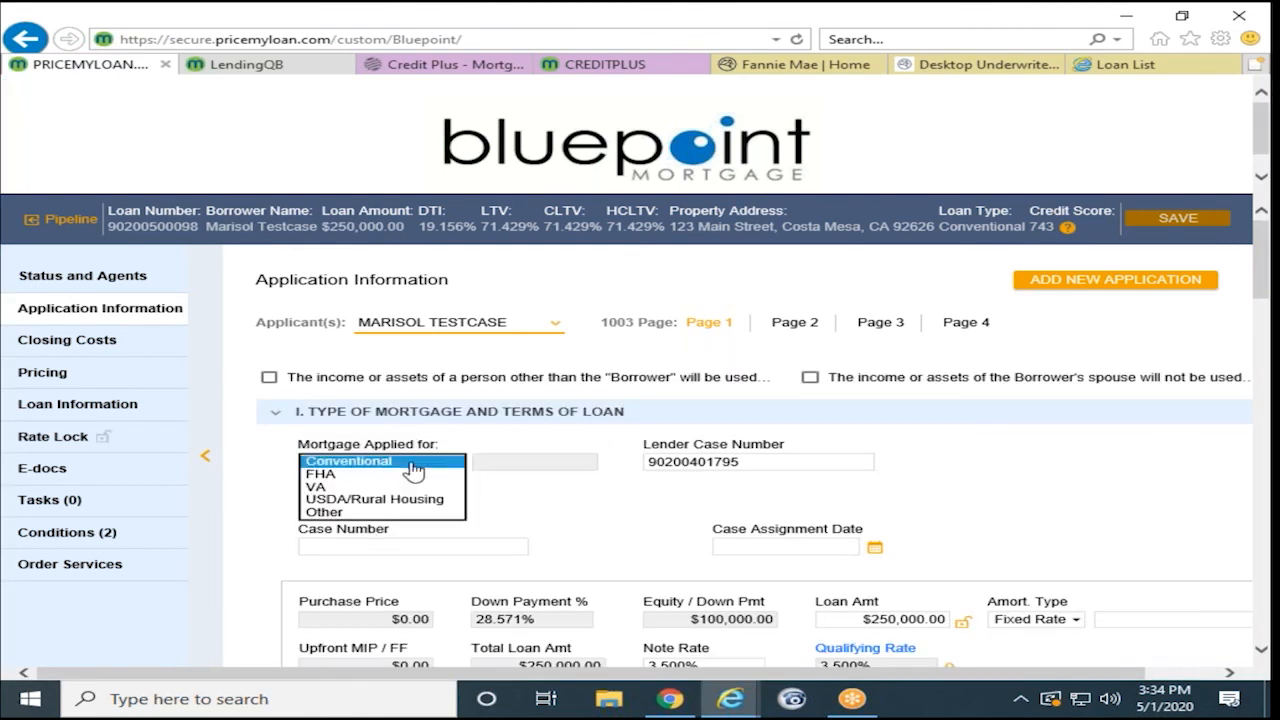
click(575, 510)
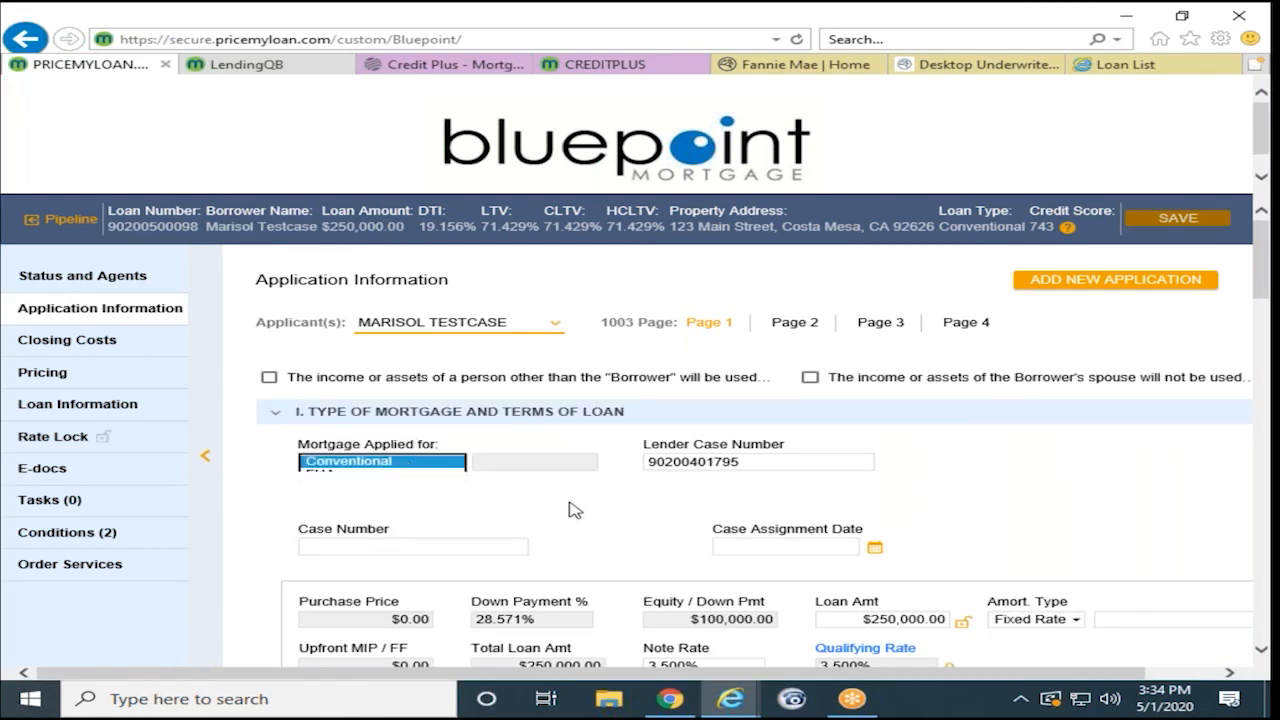